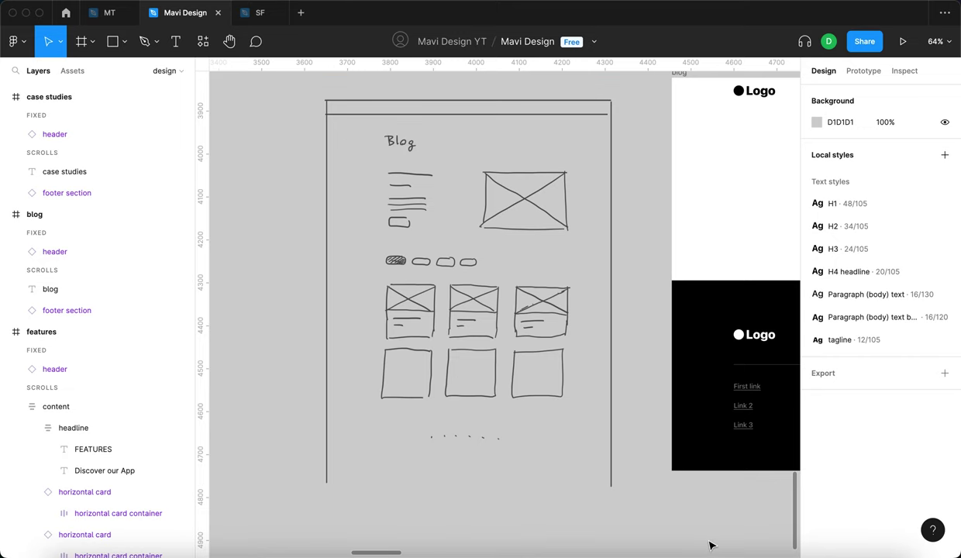
Examine the hand-drawn blog page wireframe beside the blog frame, including its intro block, filter row and card grid.
{"action": "left_click", "coordinate": [304, 151]}
{"action": "left_click", "coordinate": [253, 137]}
{"action": "scroll", "coordinate": [321, 294], "scroll_direction": "up", "scroll_amount": 1}
{"action": "left_click_drag", "start_coordinate": [524, 244], "coordinate": [466, 255]}
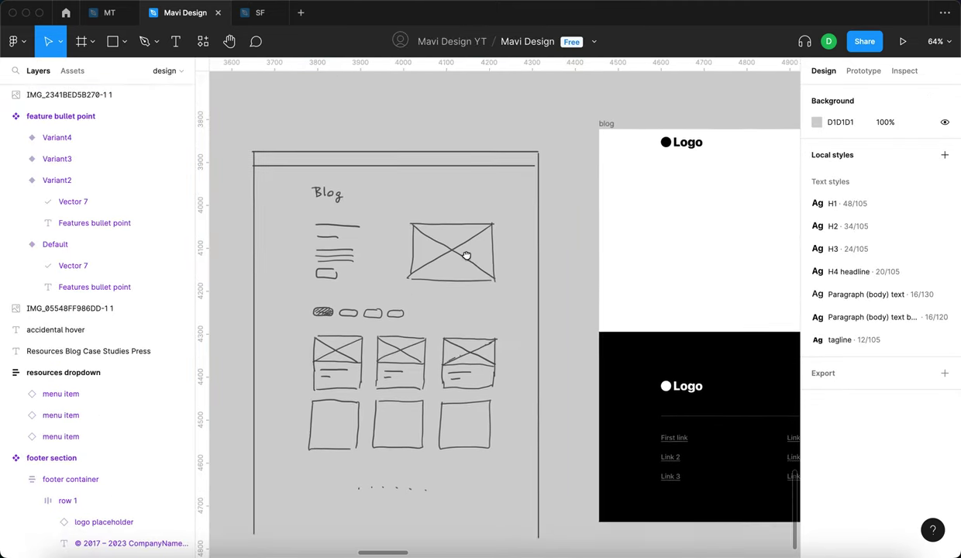
{"action": "left_click", "coordinate": [646, 135]}
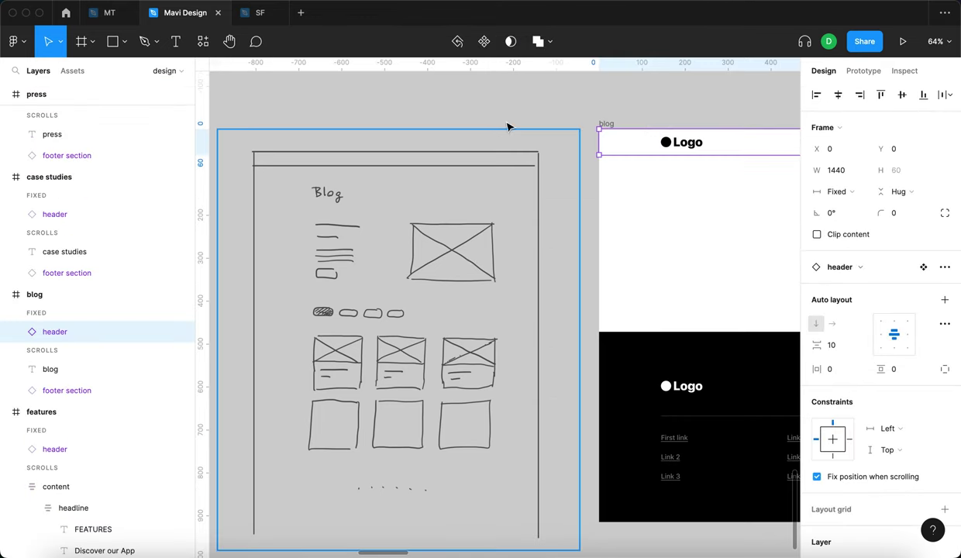
{"action": "scroll", "coordinate": [536, 114], "scroll_direction": "up", "scroll_amount": 1}
{"action": "scroll", "coordinate": [536, 114], "scroll_direction": "down", "scroll_amount": 3}
{"action": "scroll", "coordinate": [371, 184], "scroll_direction": "up", "scroll_amount": 3}
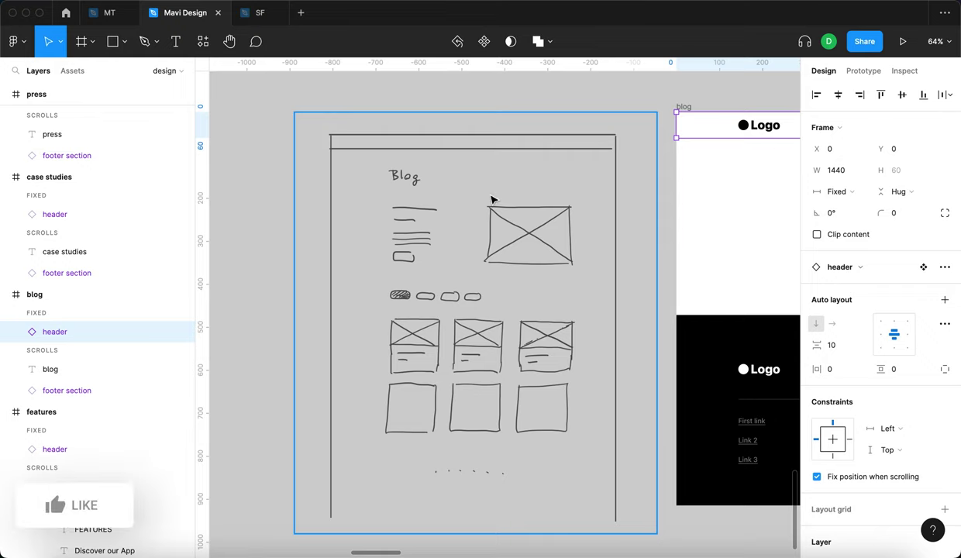
{"action": "scroll", "coordinate": [444, 332], "scroll_direction": "up", "scroll_amount": 5}
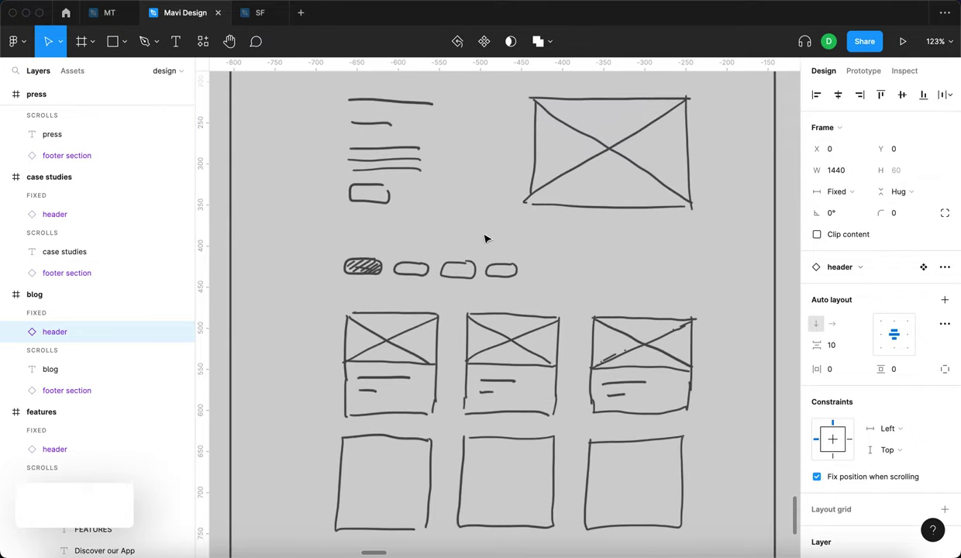
{"action": "scroll", "coordinate": [434, 283], "scroll_direction": "down", "scroll_amount": 3}
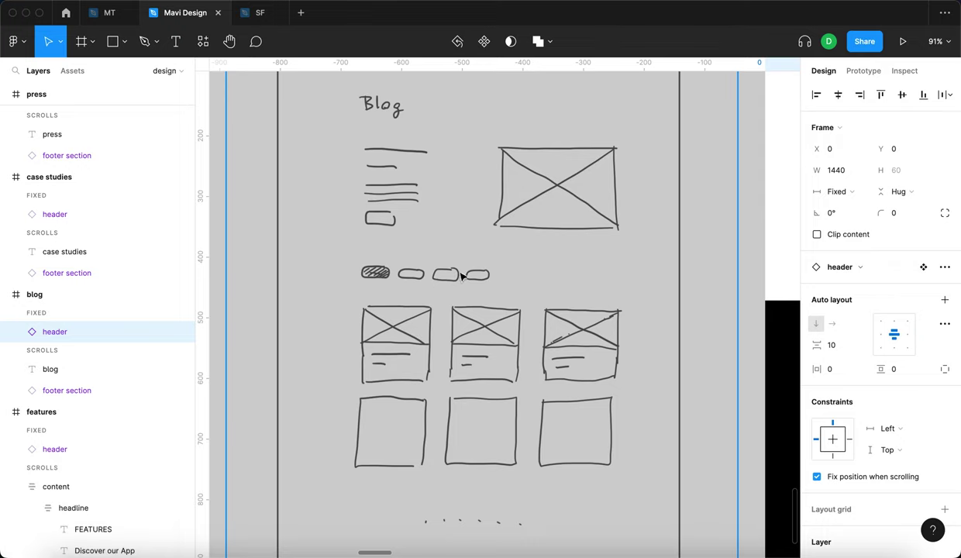
{"action": "scroll", "coordinate": [472, 290], "scroll_direction": "down", "scroll_amount": 5}
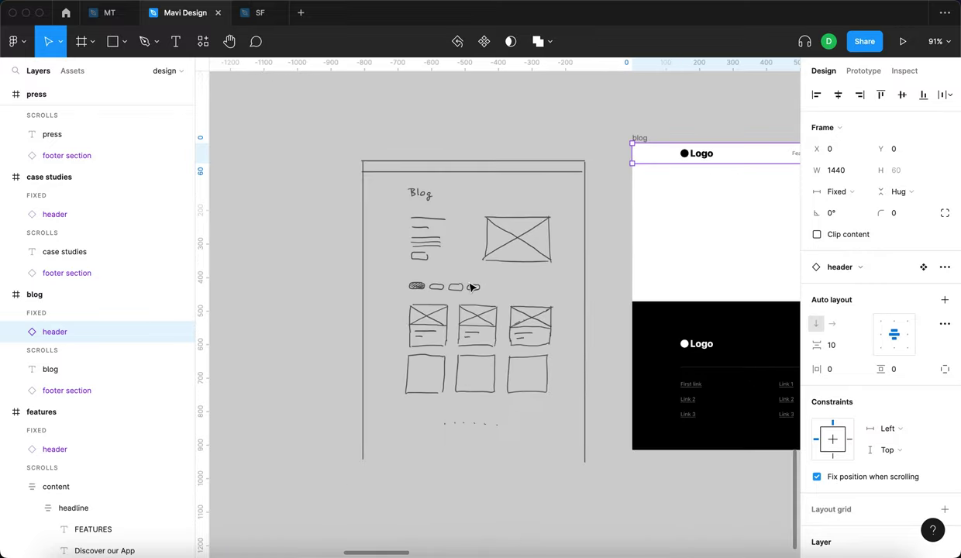
{"action": "scroll", "coordinate": [472, 290], "scroll_direction": "up", "scroll_amount": 5}
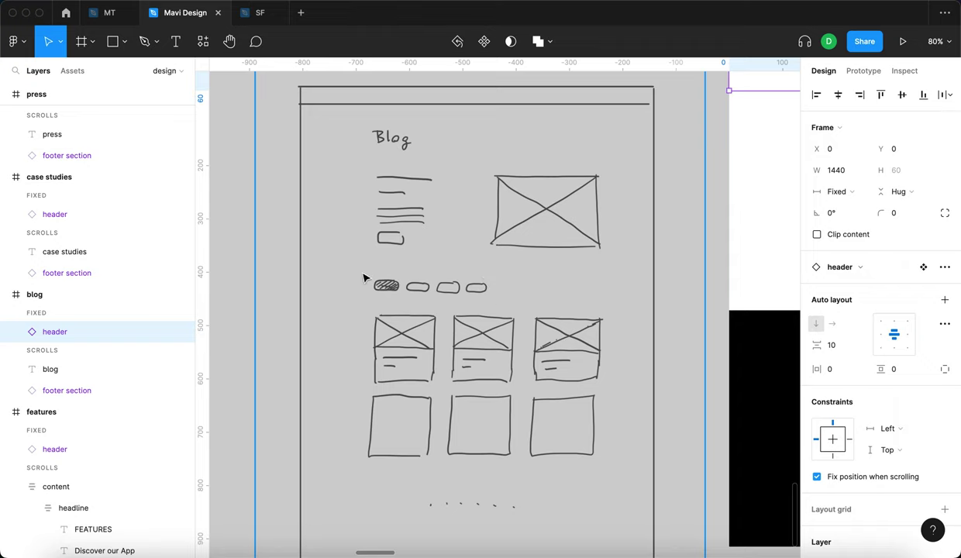
{"action": "scroll", "coordinate": [363, 278], "scroll_direction": "down", "scroll_amount": 2}
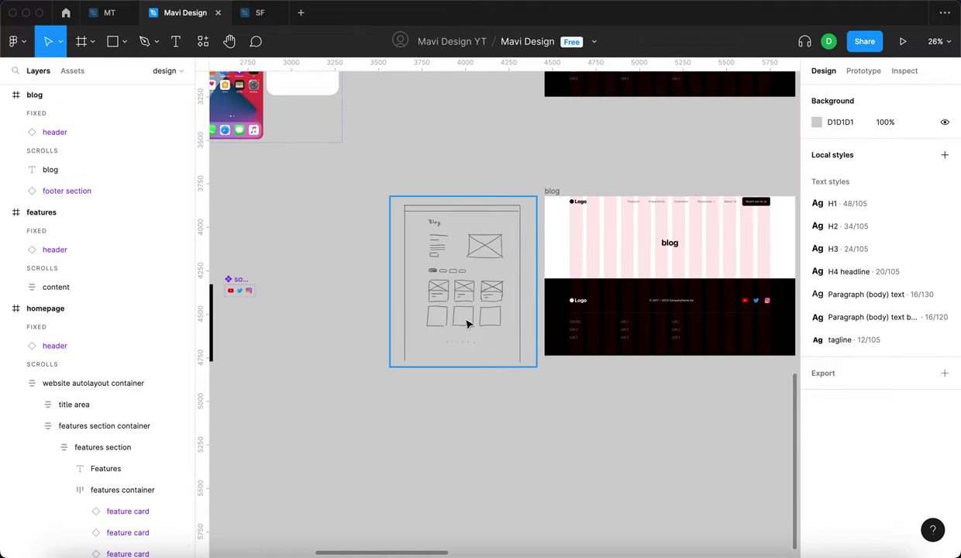
{"action": "scroll", "coordinate": [465, 325], "scroll_direction": "up", "scroll_amount": 3}
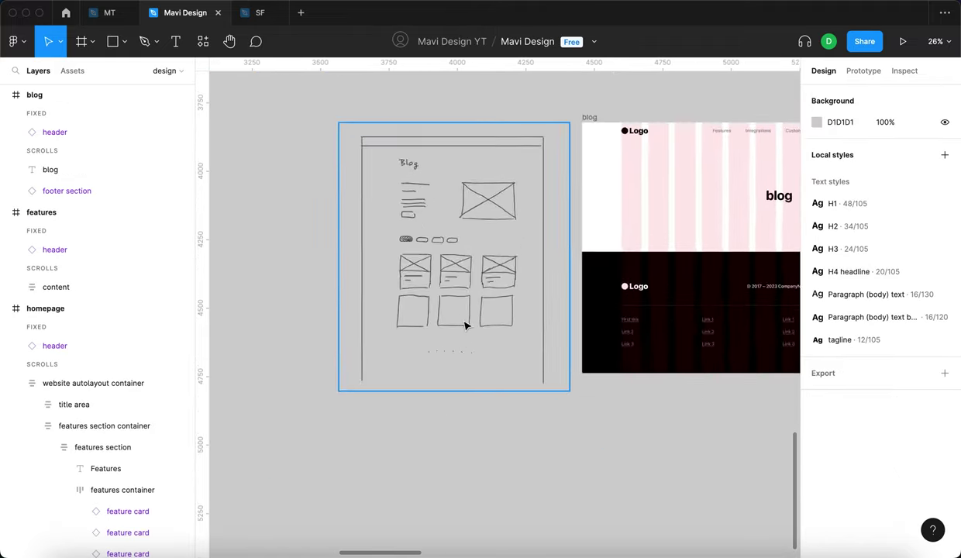
{"action": "scroll", "coordinate": [465, 325], "scroll_direction": "up", "scroll_amount": 2}
{"action": "left_click_drag", "start_coordinate": [491, 312], "coordinate": [629, 358]}
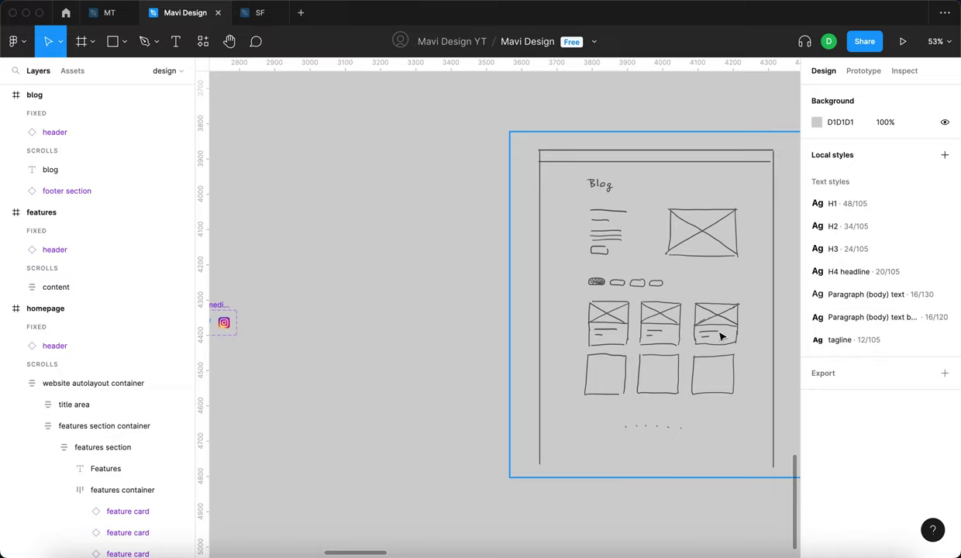
{"action": "scroll", "coordinate": [724, 331], "scroll_direction": "up", "scroll_amount": 3}
{"action": "scroll", "coordinate": [725, 330], "scroll_direction": "down", "scroll_amount": 4}
{"action": "left_click_drag", "start_coordinate": [725, 329], "coordinate": [626, 328]}
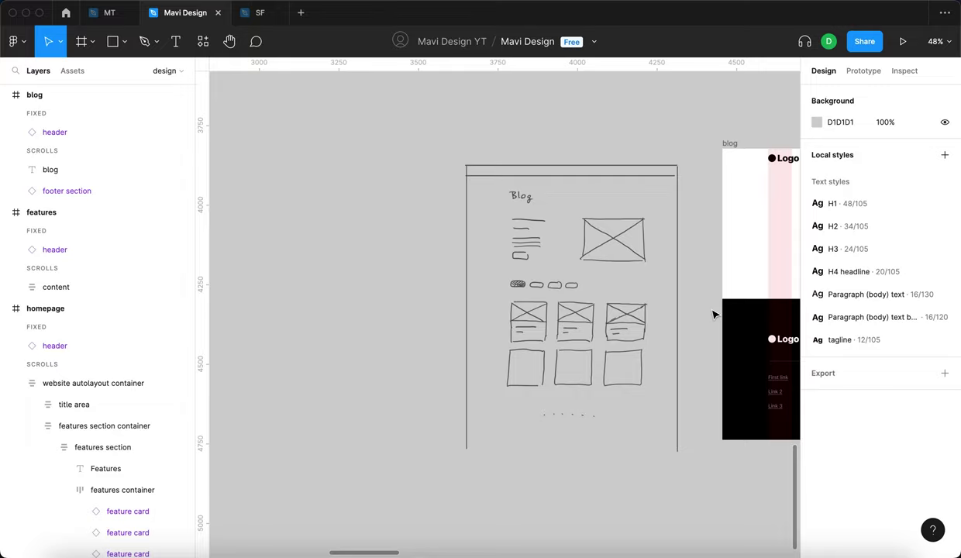
Survey the homepage, features page and component library to see what can be reused for the blog page.
{"action": "scroll", "coordinate": [714, 314], "scroll_direction": "down", "scroll_amount": 6}
{"action": "scroll", "coordinate": [598, 154], "scroll_direction": "up", "scroll_amount": 4}
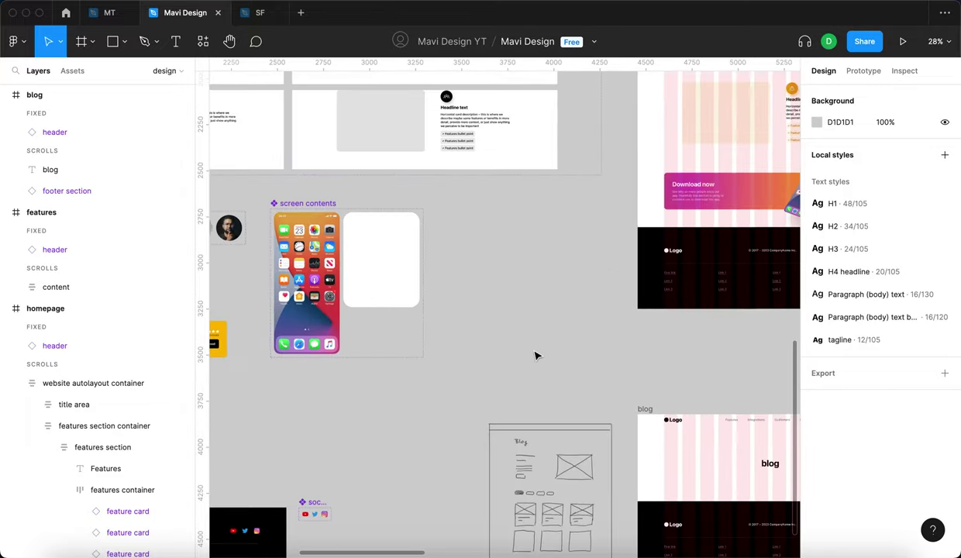
{"action": "scroll", "coordinate": [538, 290], "scroll_direction": "down", "scroll_amount": 5}
{"action": "scroll", "coordinate": [519, 322], "scroll_direction": "up", "scroll_amount": 3}
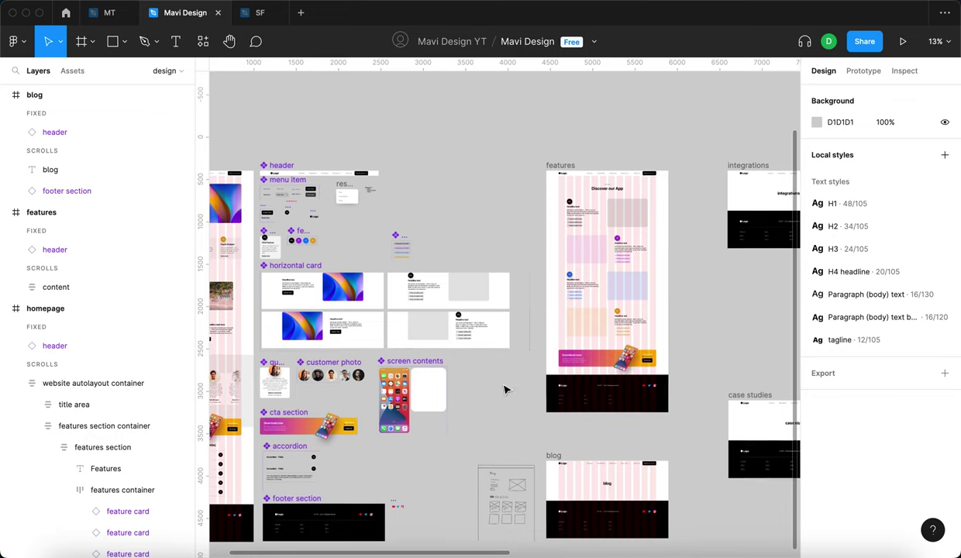
{"action": "left_click_drag", "start_coordinate": [498, 221], "coordinate": [592, 148]}
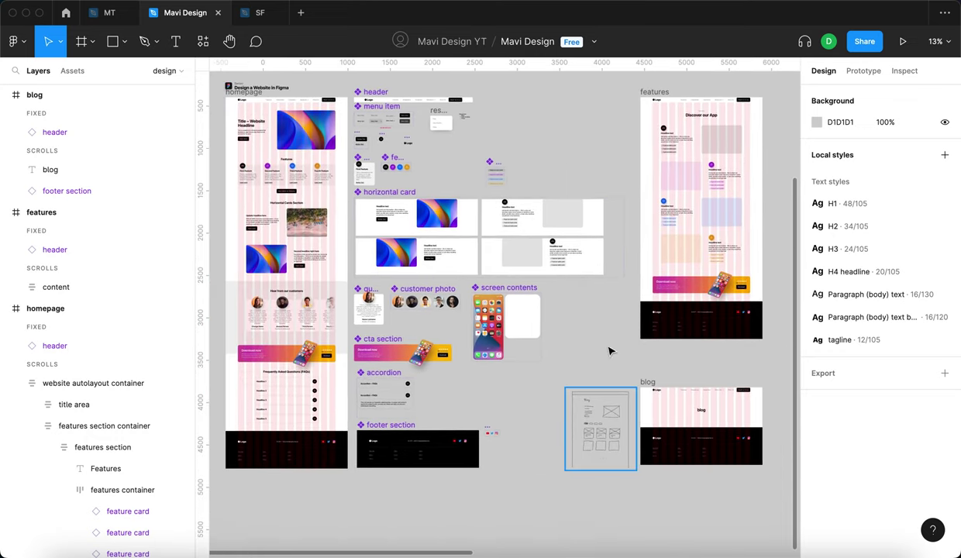
{"action": "left_click_drag", "start_coordinate": [613, 341], "coordinate": [608, 372]}
{"action": "scroll", "coordinate": [608, 372], "scroll_direction": "left", "scroll_amount": 2}
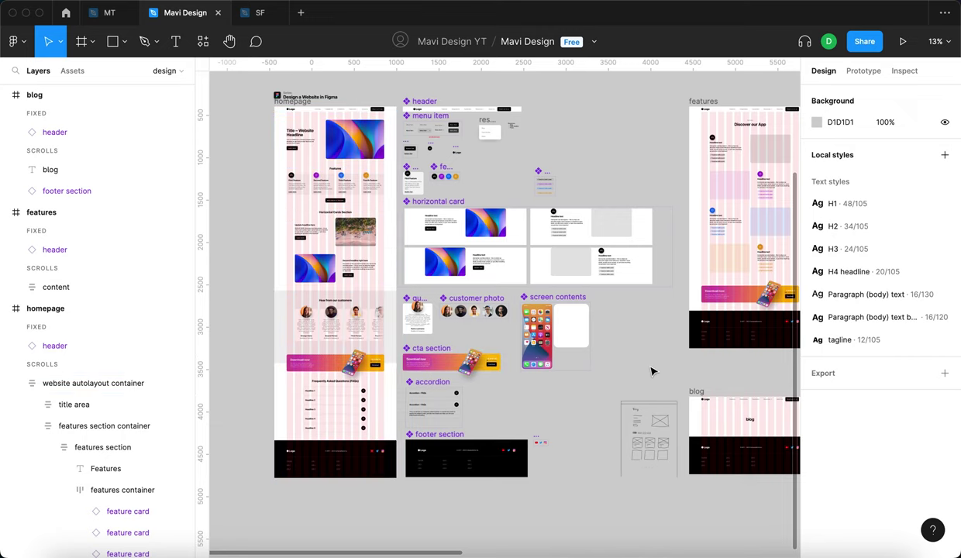
{"action": "scroll", "coordinate": [659, 434], "scroll_direction": "down", "scroll_amount": 1}
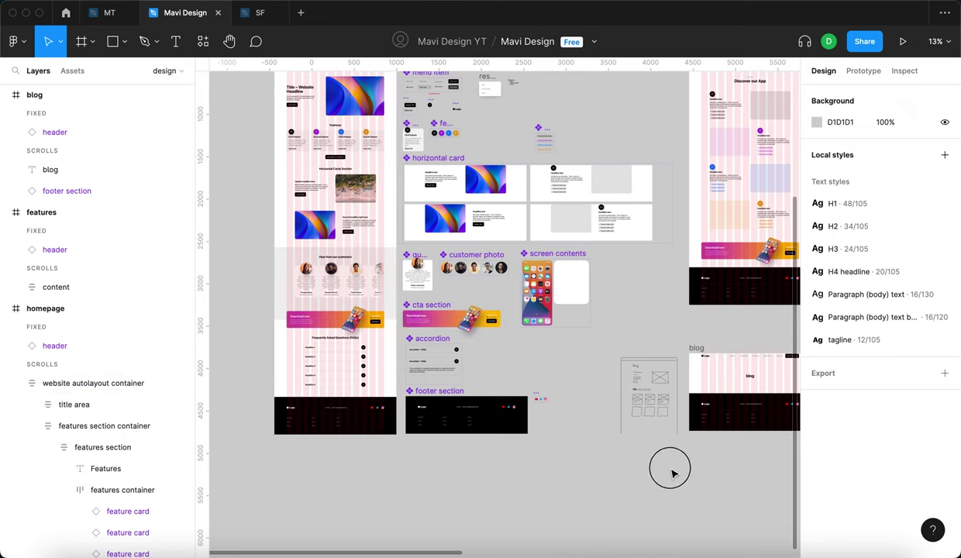
Study the blog sketch's featured article block, category pills, article cards and pagination dots up close.
{"action": "scroll", "coordinate": [674, 395], "scroll_direction": "up", "scroll_amount": 5}
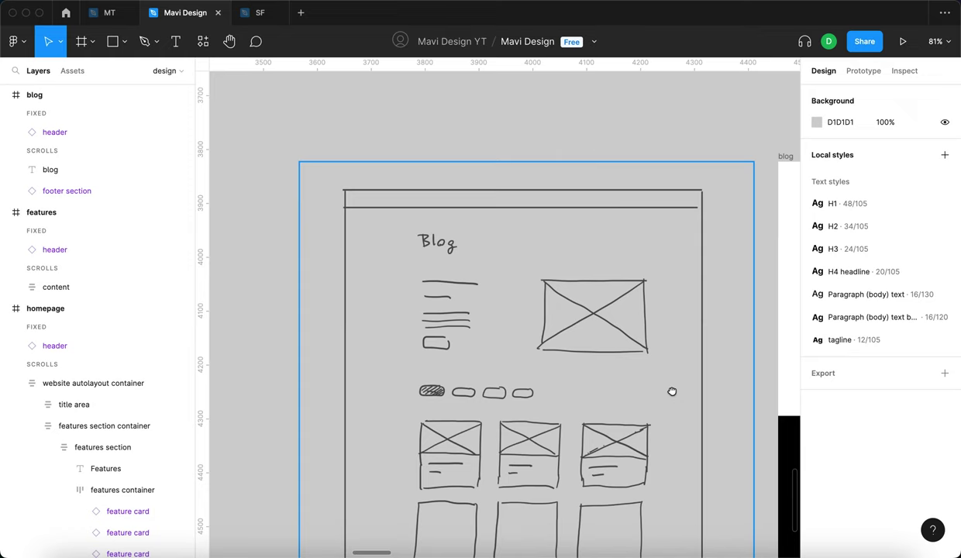
{"action": "scroll", "coordinate": [671, 390], "scroll_direction": "down", "scroll_amount": 1}
{"action": "scroll", "coordinate": [671, 390], "scroll_direction": "right", "scroll_amount": 1}
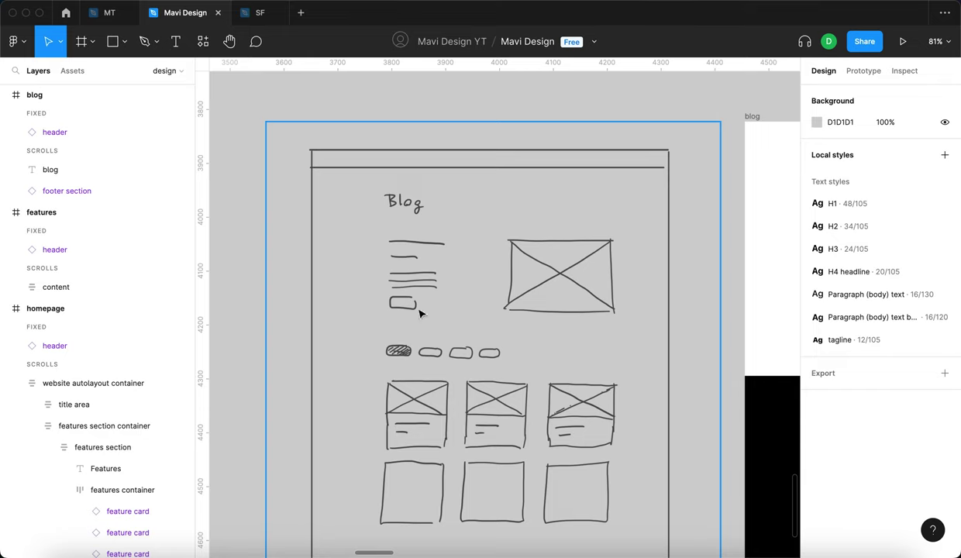
{"action": "scroll", "coordinate": [453, 357], "scroll_direction": "down", "scroll_amount": 1}
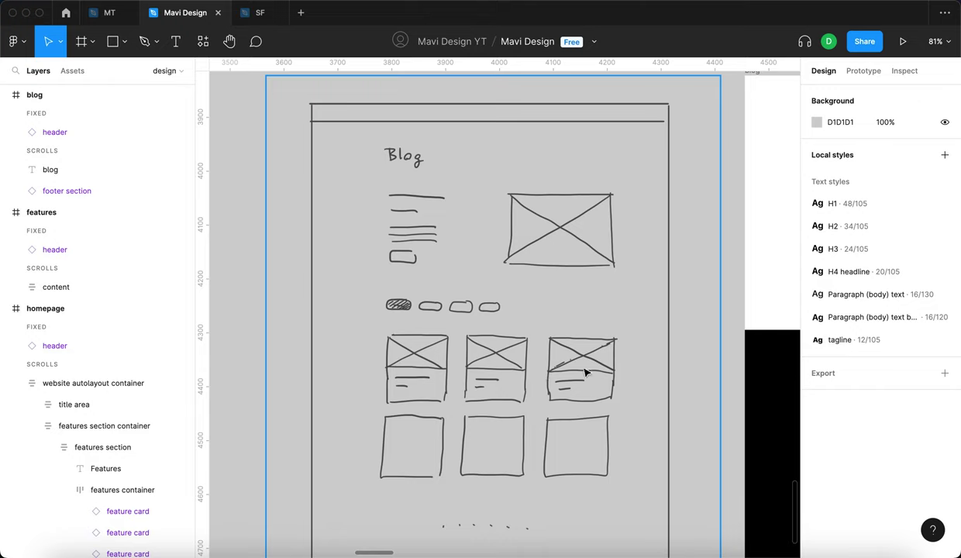
{"action": "scroll", "coordinate": [494, 412], "scroll_direction": "down", "scroll_amount": 5}
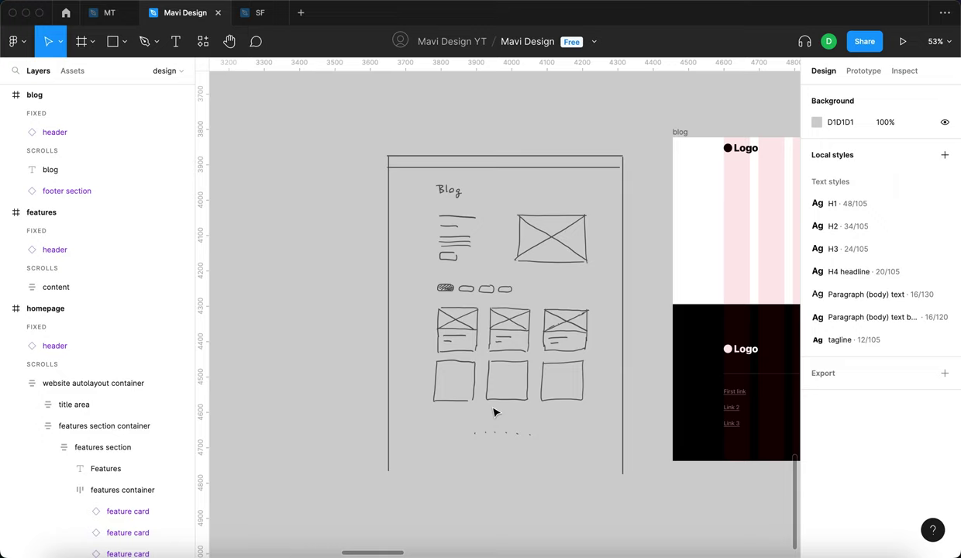
{"action": "scroll", "coordinate": [325, 360], "scroll_direction": "down", "scroll_amount": 5}
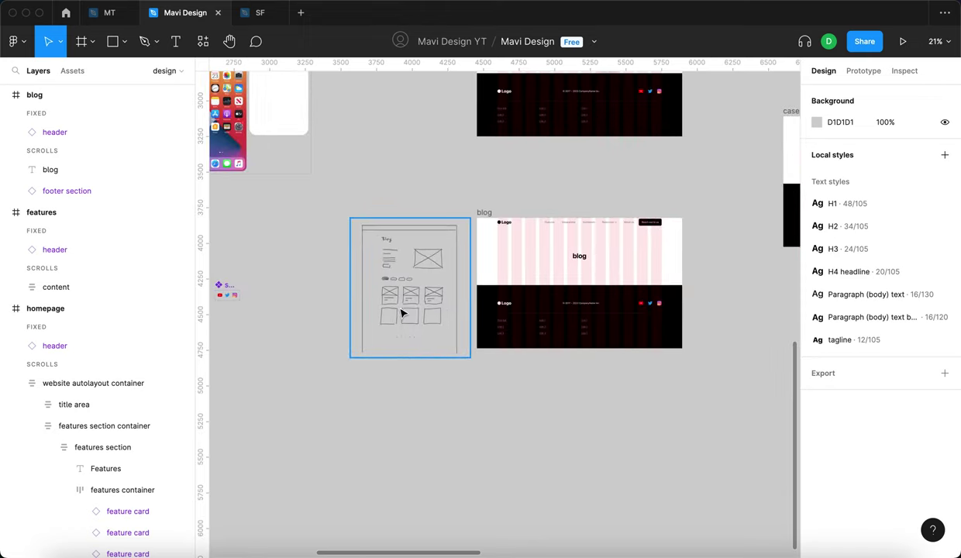
{"action": "scroll", "coordinate": [402, 312], "scroll_direction": "up", "scroll_amount": 5}
{"action": "left_click_drag", "start_coordinate": [409, 307], "coordinate": [542, 320]}
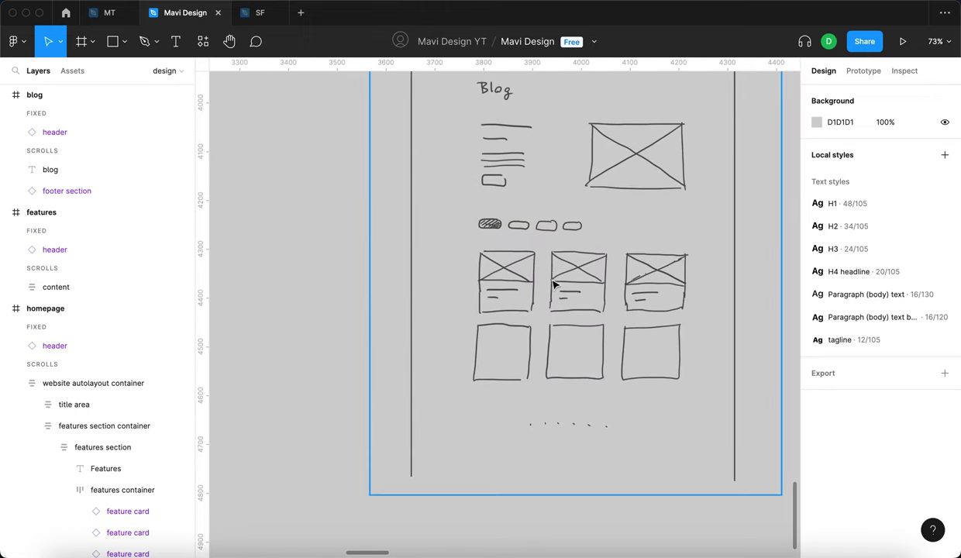
{"action": "scroll", "coordinate": [334, 300], "scroll_direction": "down", "scroll_amount": 3}
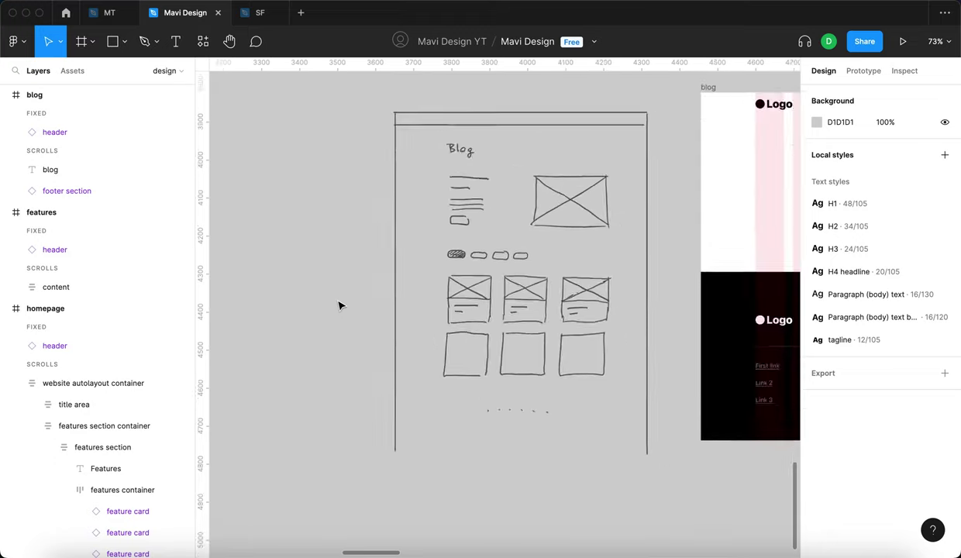
Add the text "Article name – headline for an article" on the empty canvas beside the blog wireframe sketch.
{"action": "key", "text": "t"}
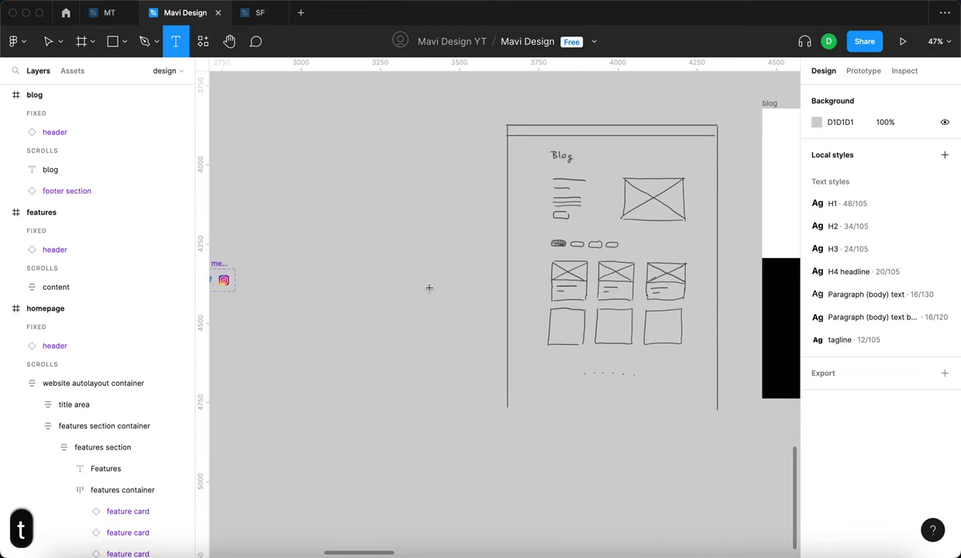
{"action": "left_click", "coordinate": [366, 262]}
{"action": "type", "text": "A"}
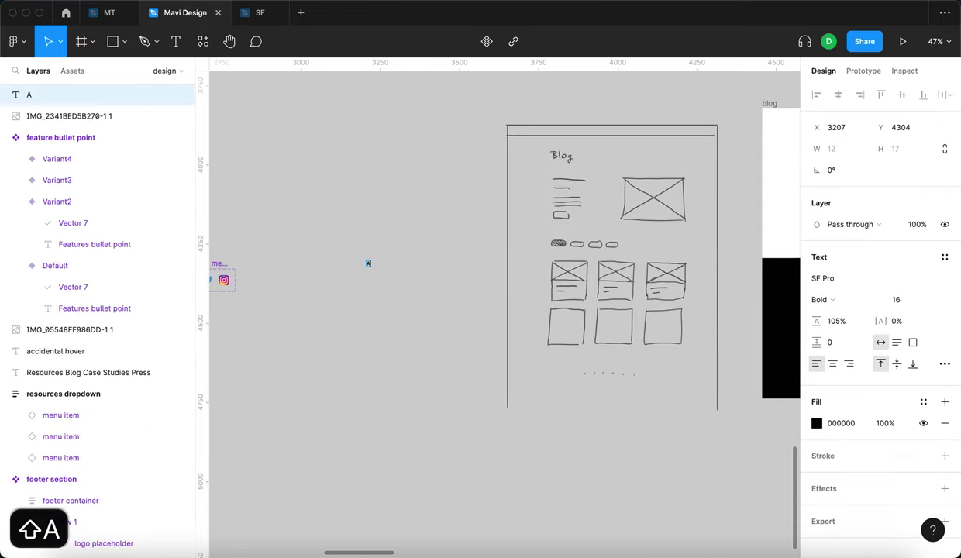
{"action": "type", "text": "rticle name – headline for an article"}
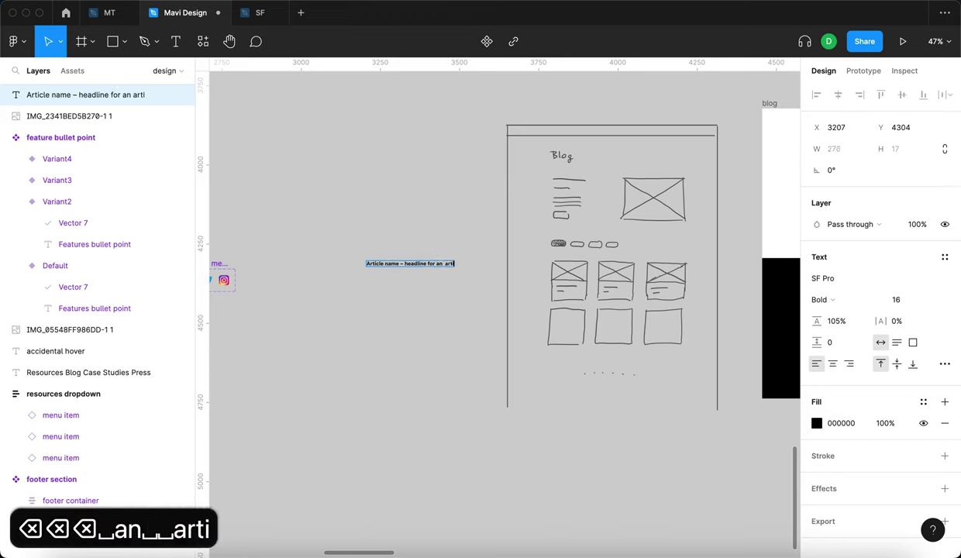
{"action": "key", "text": "Escape"}
{"action": "left_click_drag", "start_coordinate": [384, 258], "coordinate": [399, 283]}
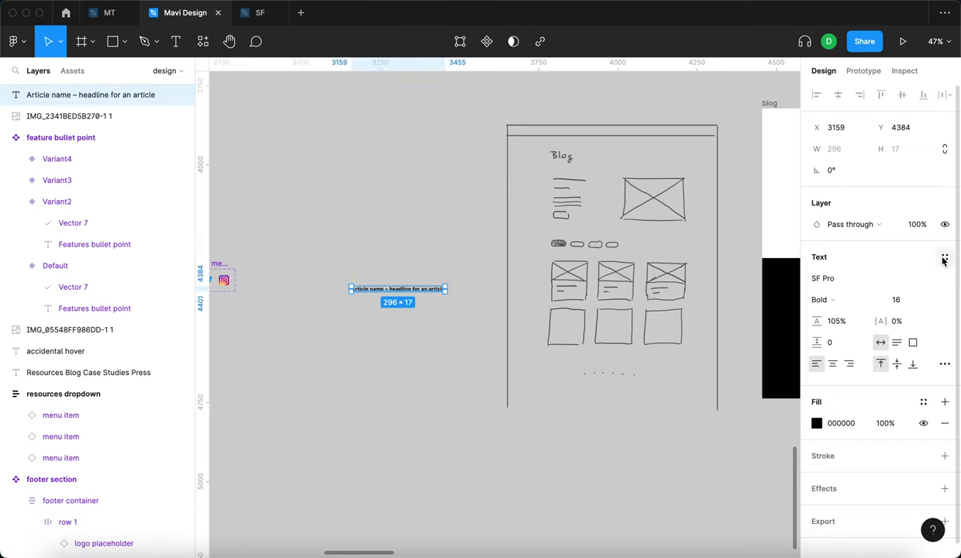
Apply the H3 text style to the article headline and shift it slightly on the canvas.
{"action": "left_click", "coordinate": [943, 256]}
{"action": "left_click", "coordinate": [945, 260]}
{"action": "left_click", "coordinate": [943, 256]}
{"action": "left_click", "coordinate": [877, 373]}
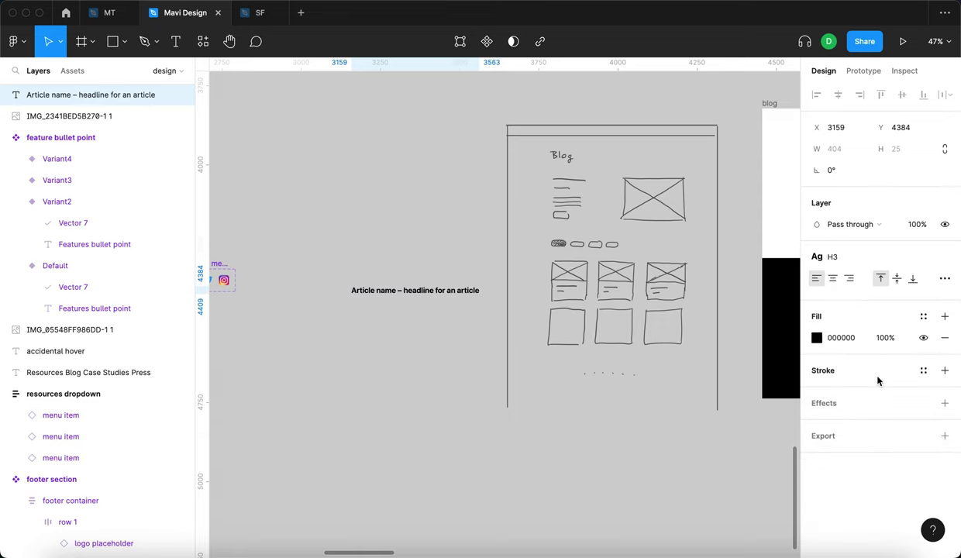
{"action": "left_click_drag", "start_coordinate": [440, 287], "coordinate": [426, 280]}
{"action": "left_click", "coordinate": [380, 271]}
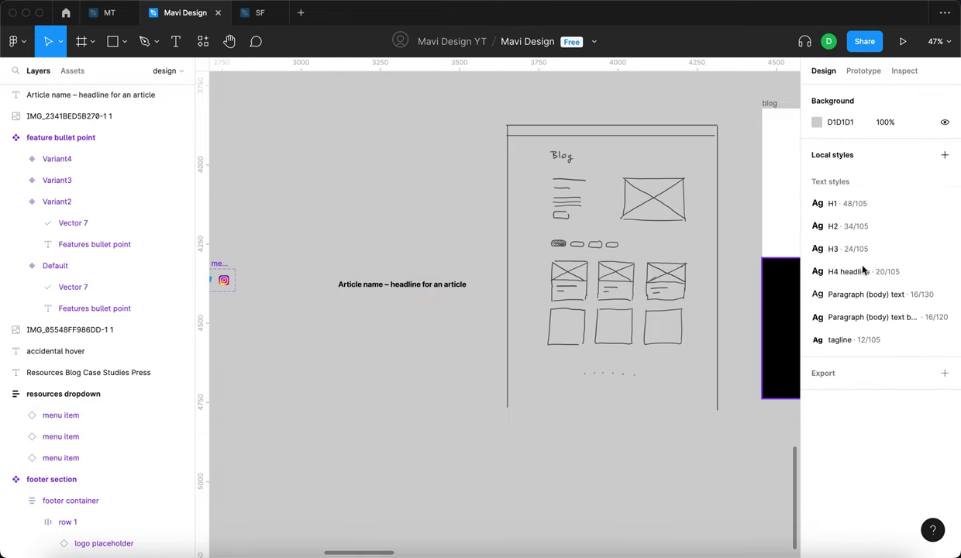
{"action": "left_click", "coordinate": [380, 285]}
{"action": "left_click", "coordinate": [825, 256]}
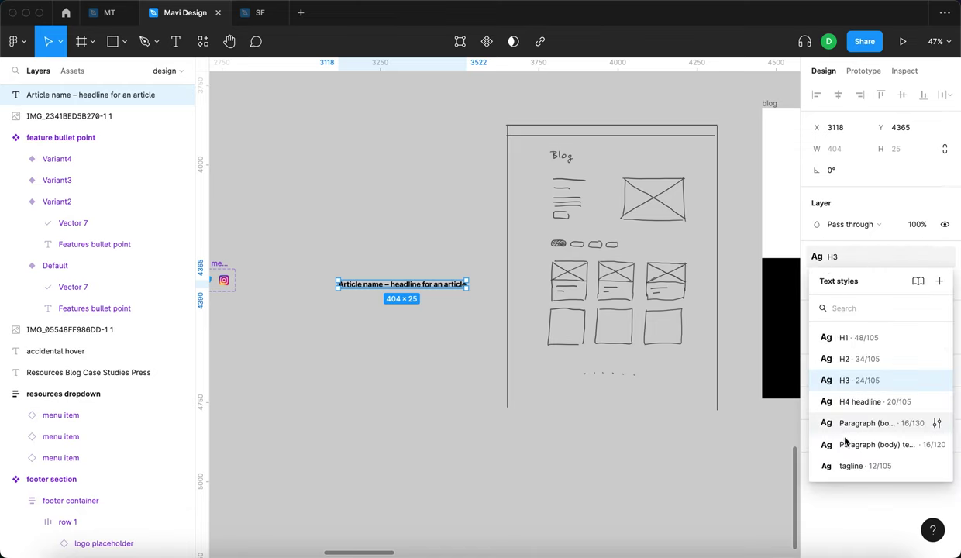
{"action": "left_click", "coordinate": [449, 403]}
Look over the existing components on the canvas and return to a close view of the article headline.
{"action": "scroll", "coordinate": [455, 409], "scroll_direction": "down", "scroll_amount": 3}
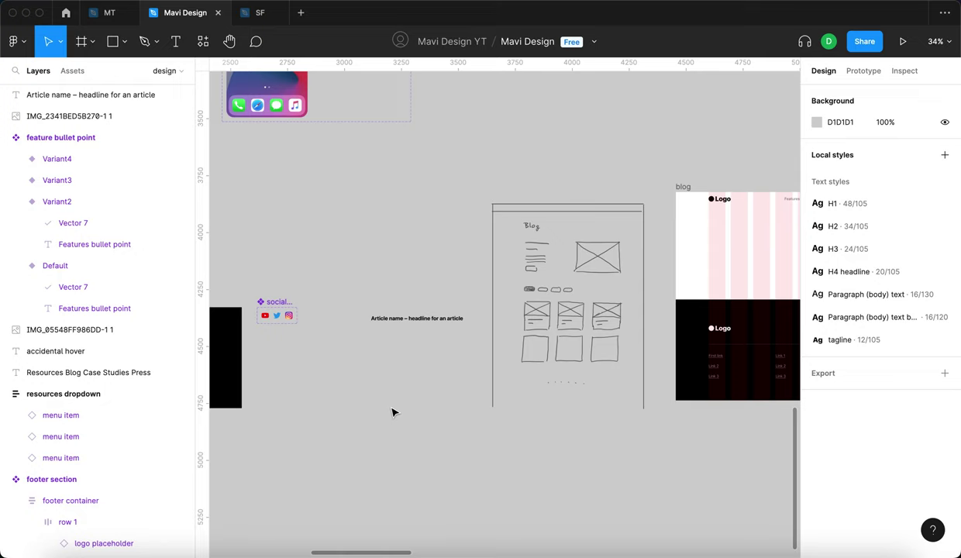
{"action": "scroll", "coordinate": [393, 412], "scroll_direction": "down", "scroll_amount": 5}
{"action": "scroll", "coordinate": [395, 409], "scroll_direction": "left", "scroll_amount": 5}
{"action": "scroll", "coordinate": [395, 409], "scroll_direction": "up", "scroll_amount": 2}
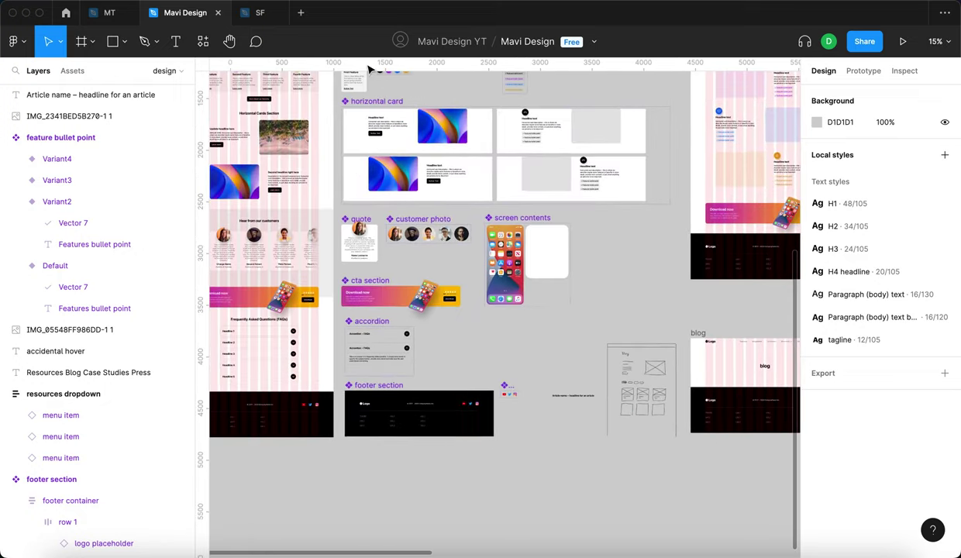
{"action": "scroll", "coordinate": [612, 500], "scroll_direction": "up", "scroll_amount": 3}
{"action": "left_click_drag", "start_coordinate": [576, 292], "coordinate": [529, 364]}
{"action": "left_click", "coordinate": [542, 343]}
{"action": "scroll", "coordinate": [549, 341], "scroll_direction": "up", "scroll_amount": 4}
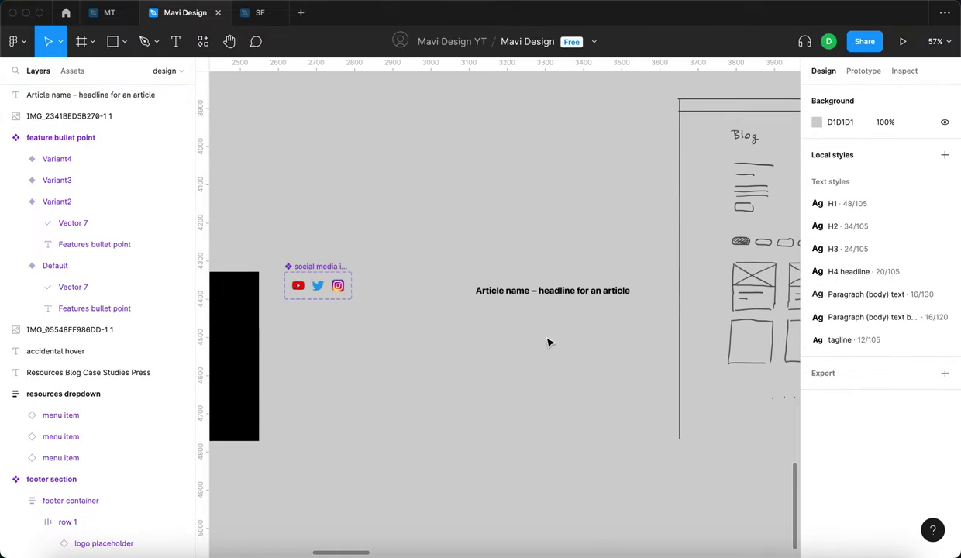
{"action": "scroll", "coordinate": [558, 342], "scroll_direction": "right", "scroll_amount": 2}
{"action": "scroll", "coordinate": [565, 341], "scroll_direction": "right", "scroll_amount": 1}
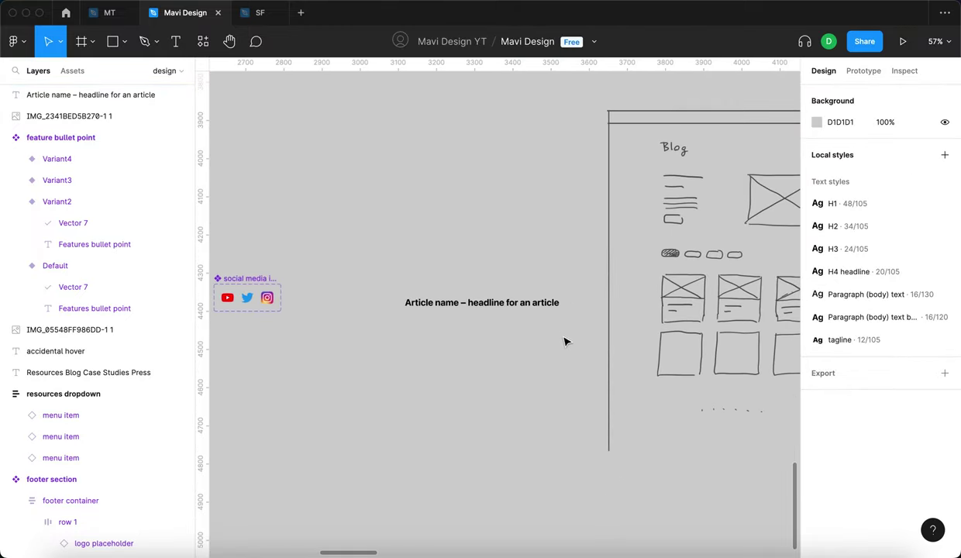
{"action": "scroll", "coordinate": [547, 302], "scroll_direction": "down", "scroll_amount": 1}
{"action": "scroll", "coordinate": [464, 302], "scroll_direction": "up", "scroll_amount": 6}
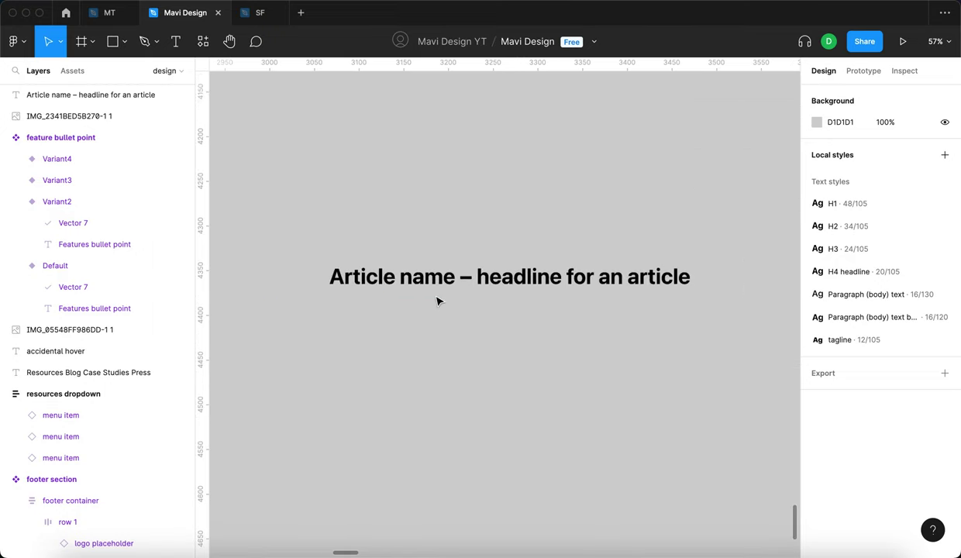
Place an instance of the button component beneath the article headline, left-aligned with it, and set its importance to no background.
{"action": "scroll", "coordinate": [523, 326], "scroll_direction": "down", "scroll_amount": 2}
{"action": "left_click", "coordinate": [91, 94]}
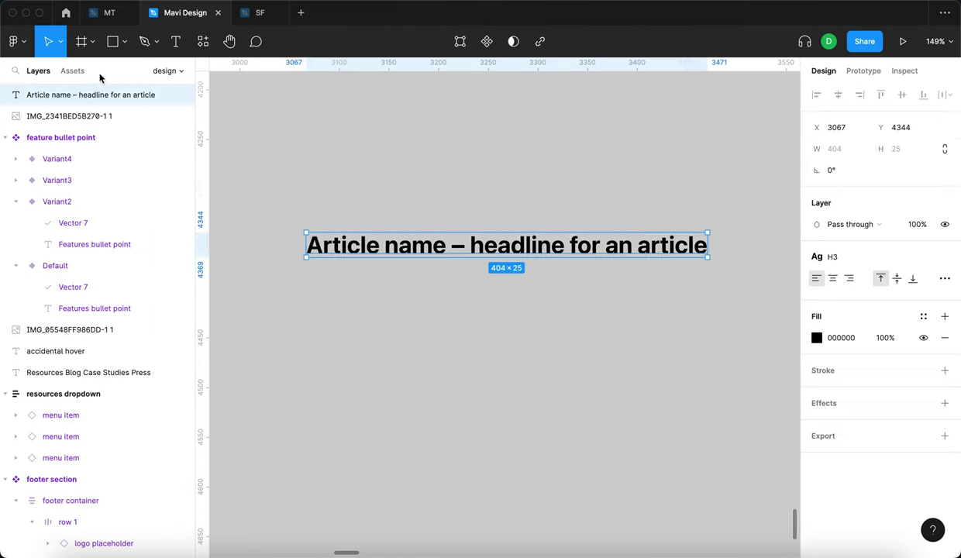
{"action": "left_click", "coordinate": [81, 72]}
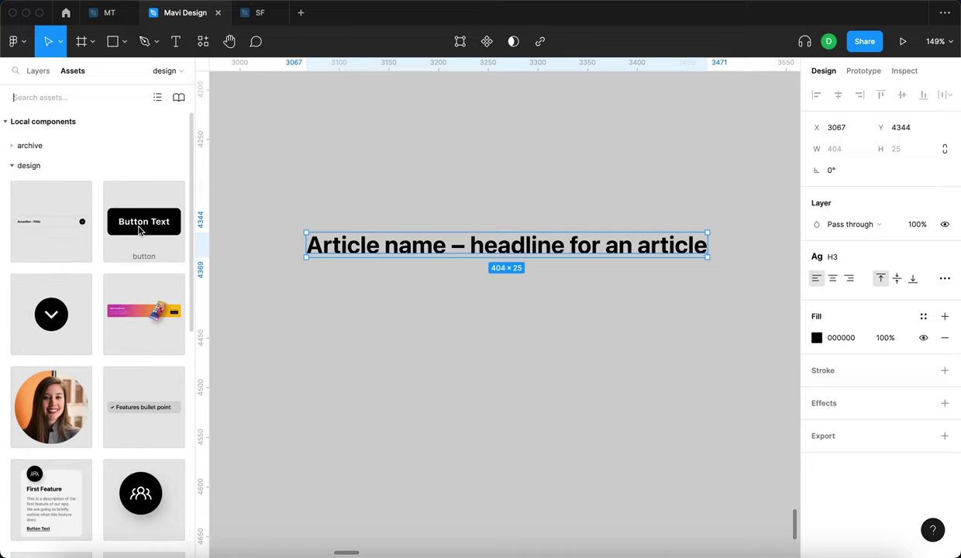
{"action": "left_click_drag", "start_coordinate": [140, 230], "coordinate": [335, 296]}
{"action": "mouse_move", "coordinate": [397, 312]}
{"action": "left_mouse_down"}
{"action": "mouse_move", "coordinate": [408, 343]}
{"action": "mouse_move", "coordinate": [398, 324]}
{"action": "left_mouse_up"}
{"action": "left_click", "coordinate": [919, 293]}
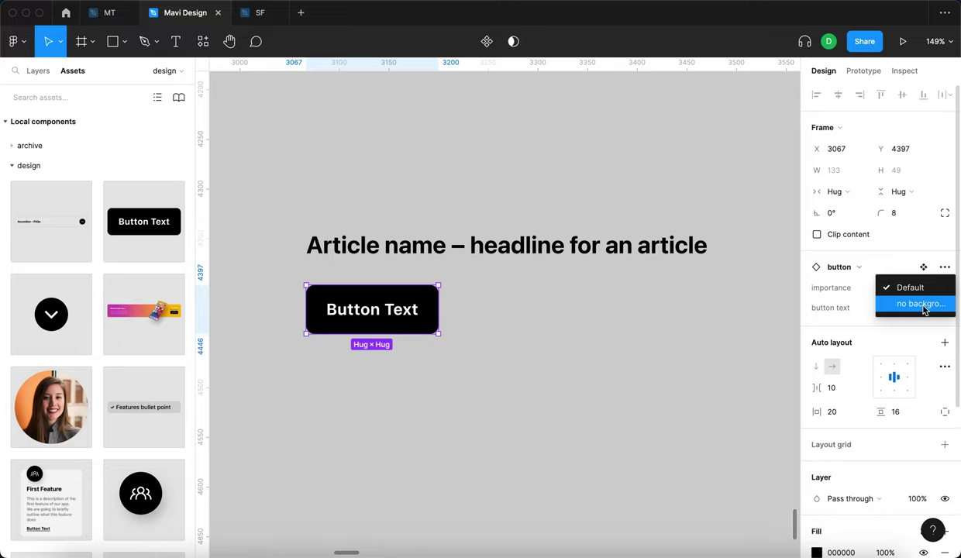
{"action": "left_click", "coordinate": [921, 304]}
{"action": "left_click", "coordinate": [654, 312]}
Examine the main button component's Default and no background variants among the design components.
{"action": "scroll", "coordinate": [358, 292], "scroll_direction": "down", "scroll_amount": 10}
{"action": "left_click_drag", "start_coordinate": [388, 293], "coordinate": [561, 476]}
{"action": "scroll", "coordinate": [423, 105], "scroll_direction": "up", "scroll_amount": 3}
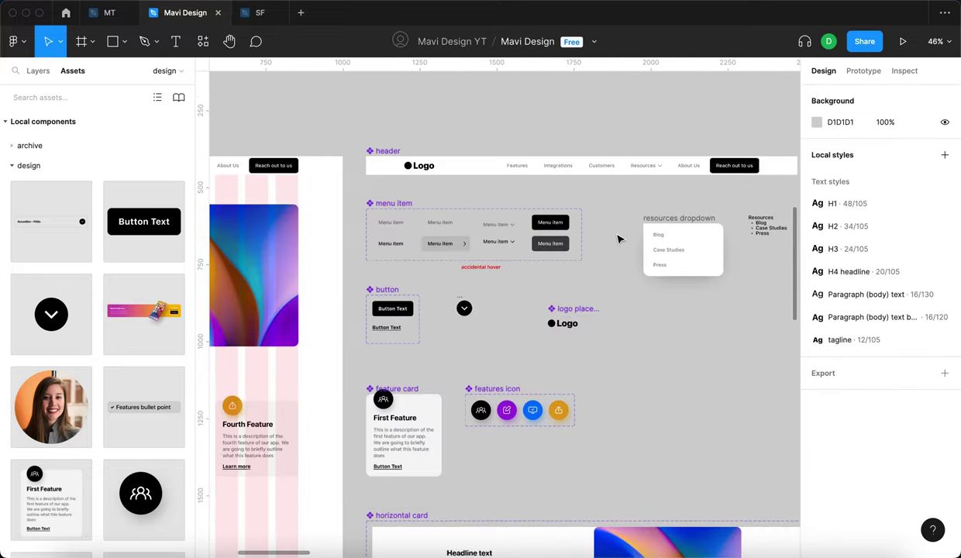
{"action": "scroll", "coordinate": [380, 301], "scroll_direction": "up", "scroll_amount": 5}
{"action": "left_click_drag", "start_coordinate": [361, 286], "coordinate": [359, 217]}
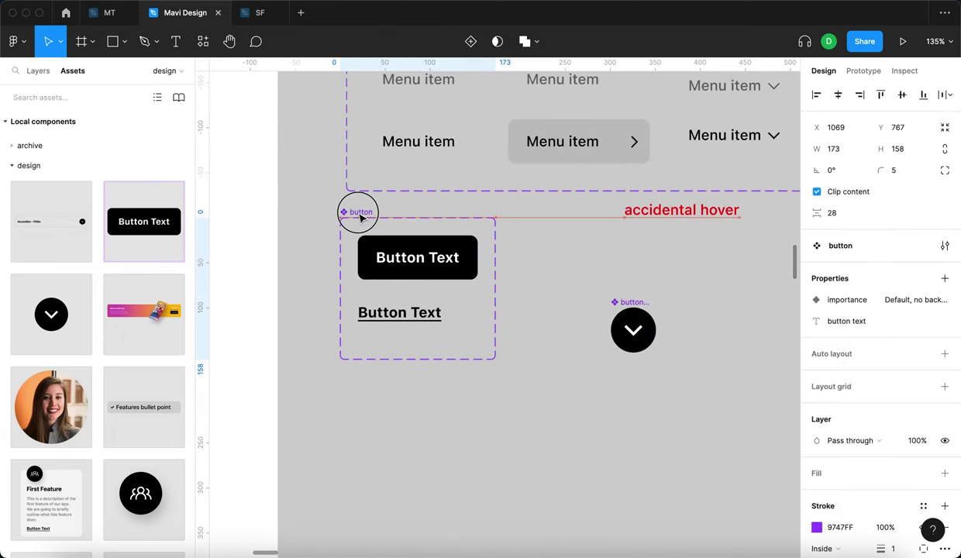
{"action": "left_click", "coordinate": [446, 260]}
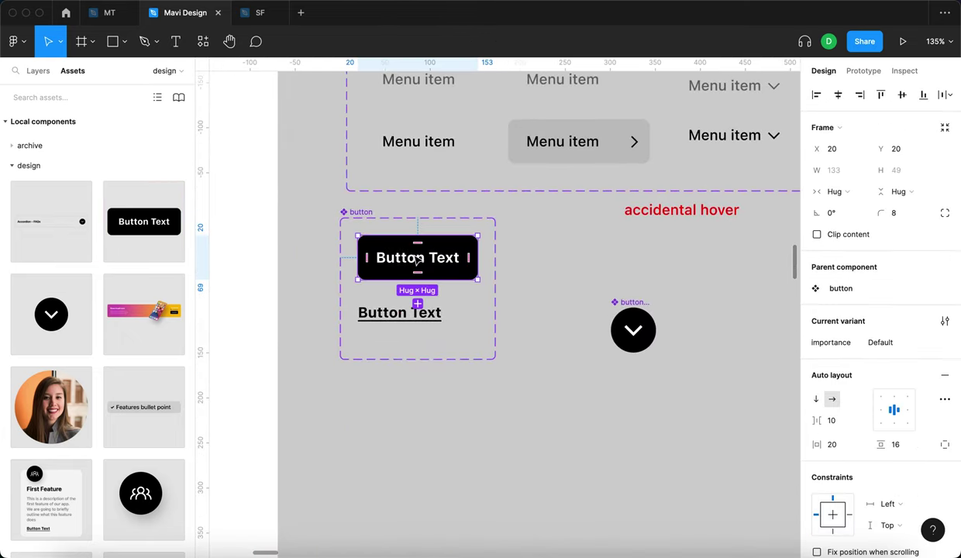
{"action": "left_click", "coordinate": [399, 314]}
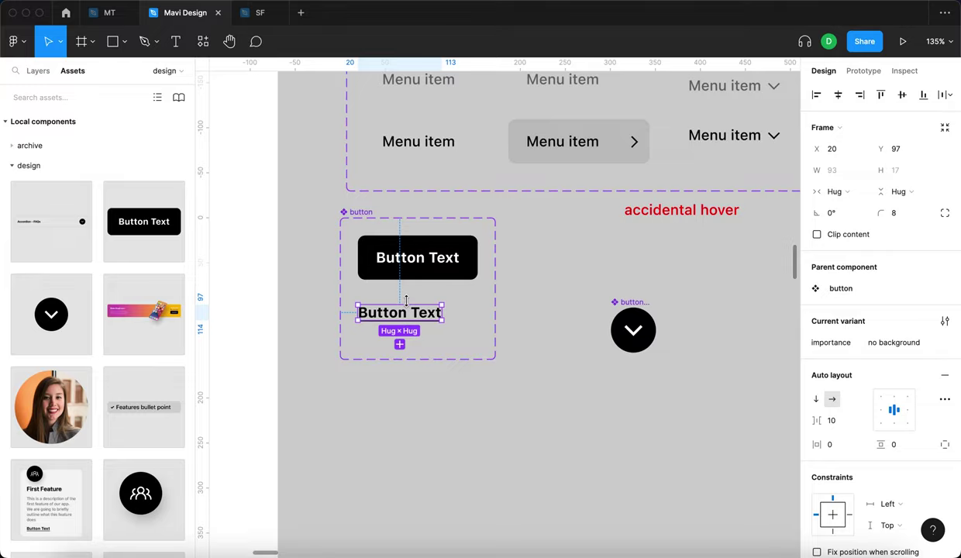
{"action": "left_click", "coordinate": [522, 445]}
{"action": "scroll", "coordinate": [495, 387], "scroll_direction": "down", "scroll_amount": 10}
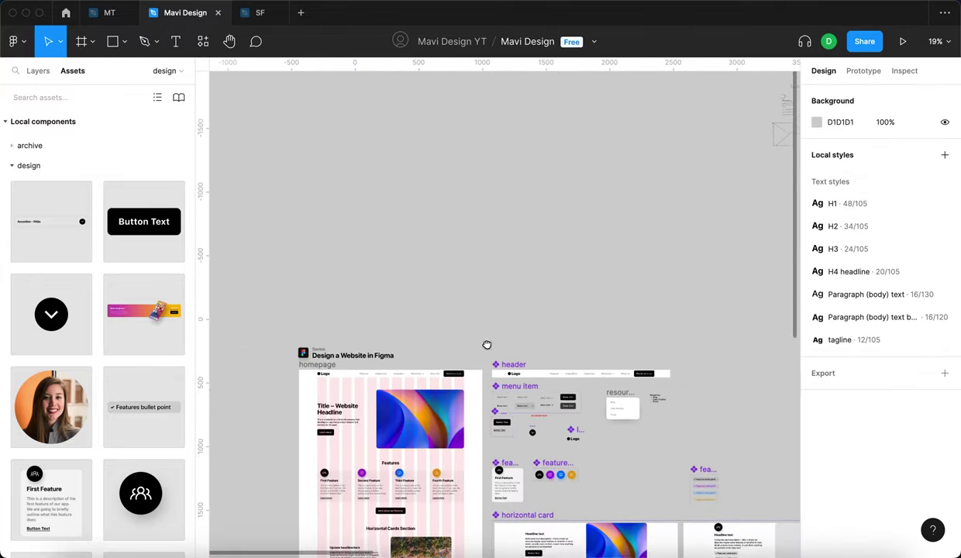
{"action": "left_click_drag", "start_coordinate": [486, 344], "coordinate": [275, 74]}
{"action": "left_click_drag", "start_coordinate": [536, 390], "coordinate": [435, 123]}
{"action": "scroll", "coordinate": [439, 347], "scroll_direction": "up", "scroll_amount": 5}
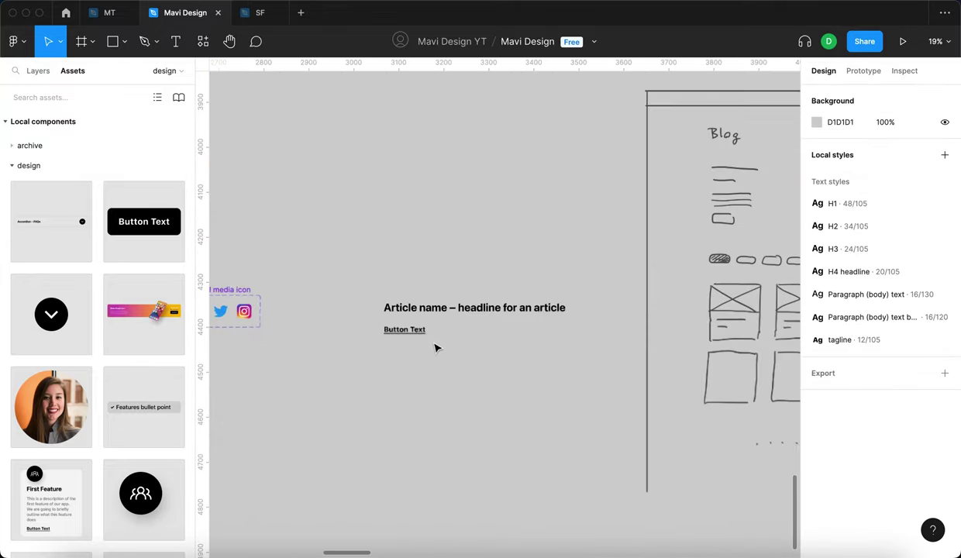
Set the button text of the instance below the article headline to "Read Now".
{"action": "scroll", "coordinate": [435, 348], "scroll_direction": "up", "scroll_amount": 5, "text": "ctrl"}
{"action": "left_click", "coordinate": [387, 310]}
{"action": "left_click_drag", "start_coordinate": [540, 371], "coordinate": [611, 374]}
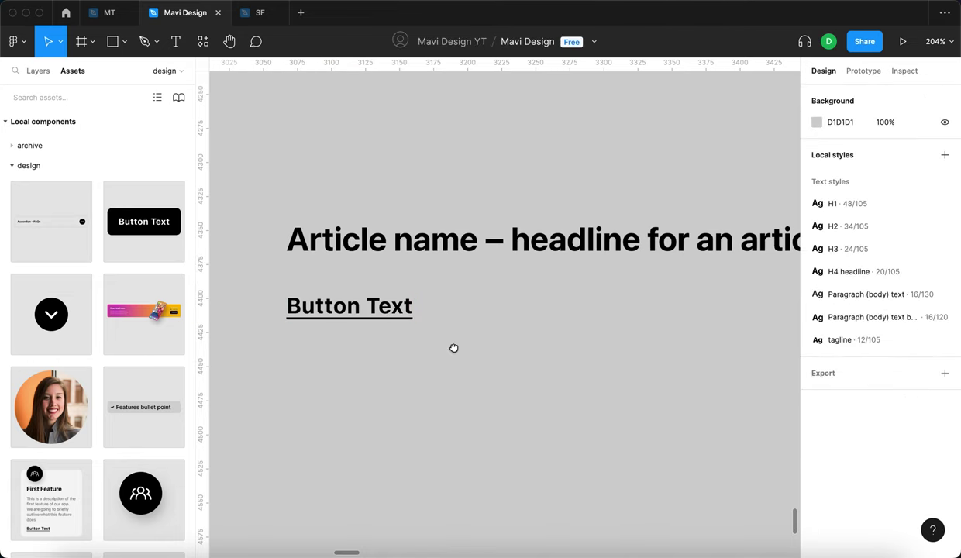
{"action": "left_click_drag", "start_coordinate": [454, 348], "coordinate": [560, 351]}
{"action": "left_click", "coordinate": [509, 323]}
{"action": "scroll", "coordinate": [588, 348], "scroll_direction": "up", "scroll_amount": 1}
{"action": "left_click", "coordinate": [588, 347]}
{"action": "left_click", "coordinate": [490, 318]}
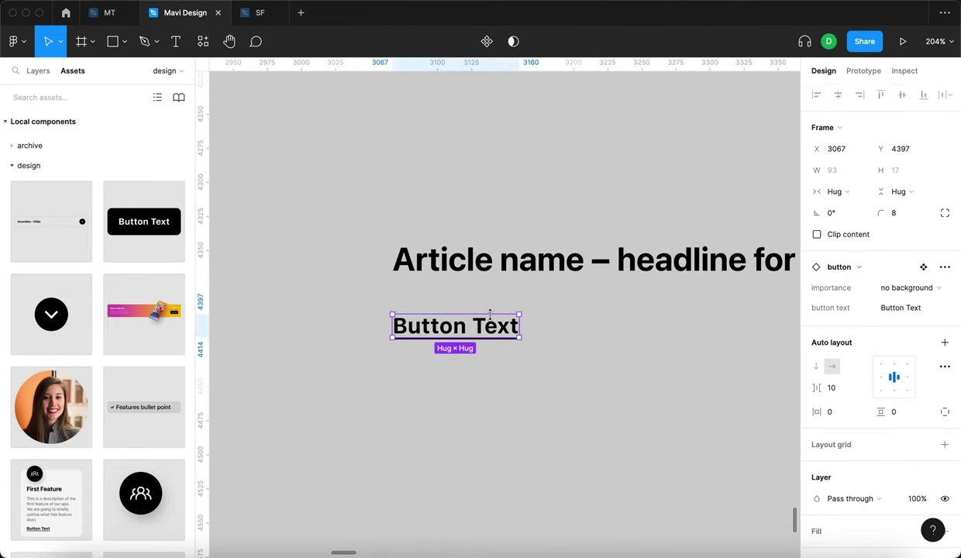
{"action": "left_click", "coordinate": [905, 308]}
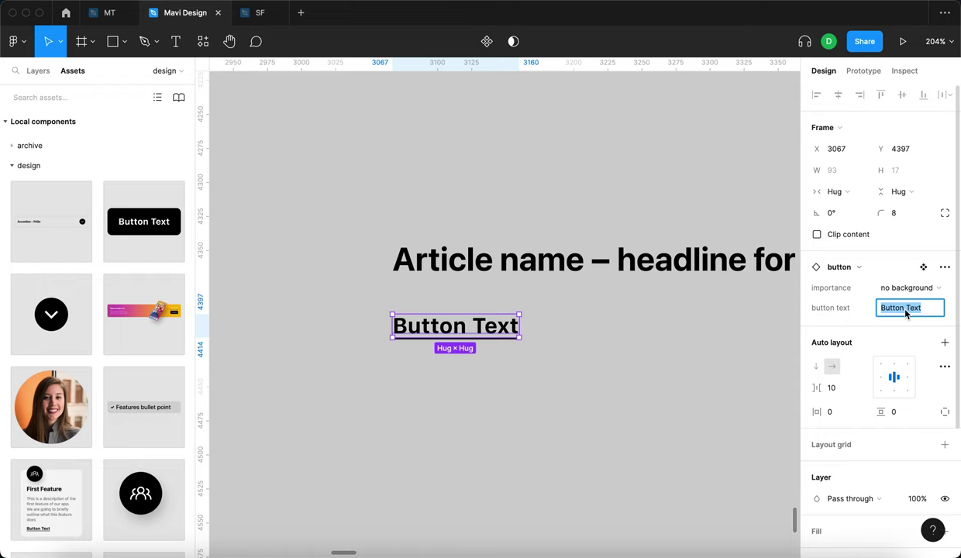
{"action": "type", "text": "Read Now"}
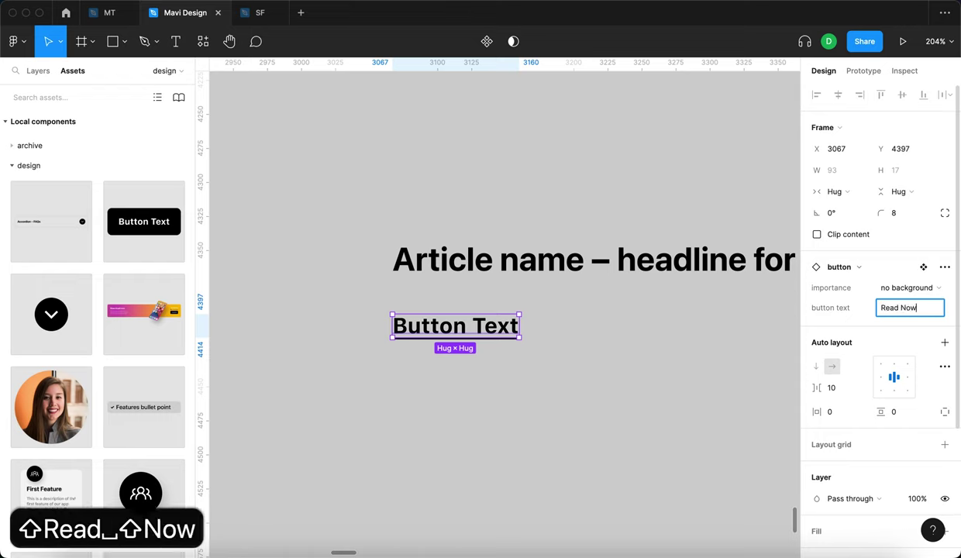
{"action": "key", "text": "Return"}
Move the Read Now button slightly up toward the article headline.
{"action": "left_click", "coordinate": [553, 359]}
{"action": "left_click_drag", "start_coordinate": [463, 329], "coordinate": [467, 323]}
{"action": "left_click", "coordinate": [577, 365]}
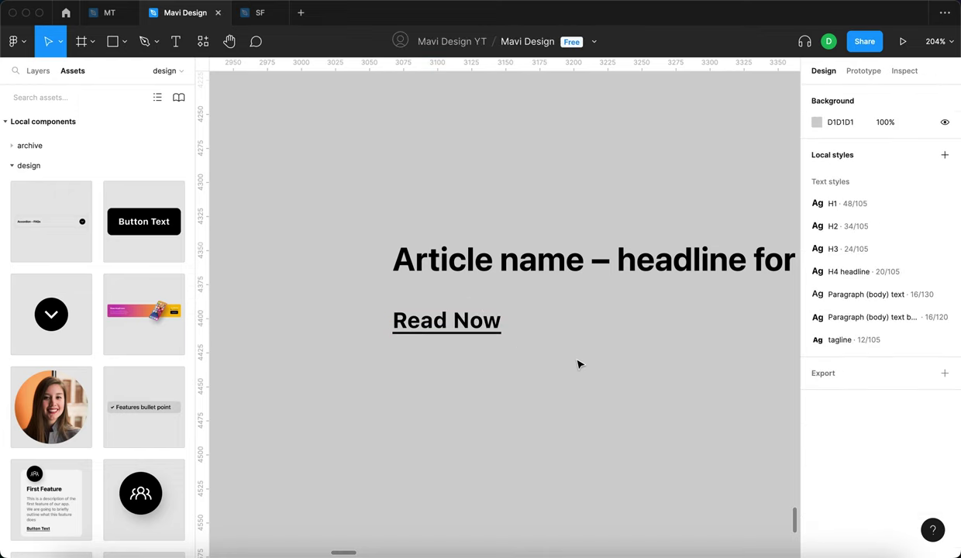
{"action": "scroll", "coordinate": [568, 360], "scroll_direction": "down", "scroll_amount": 5}
{"action": "left_click", "coordinate": [669, 385]}
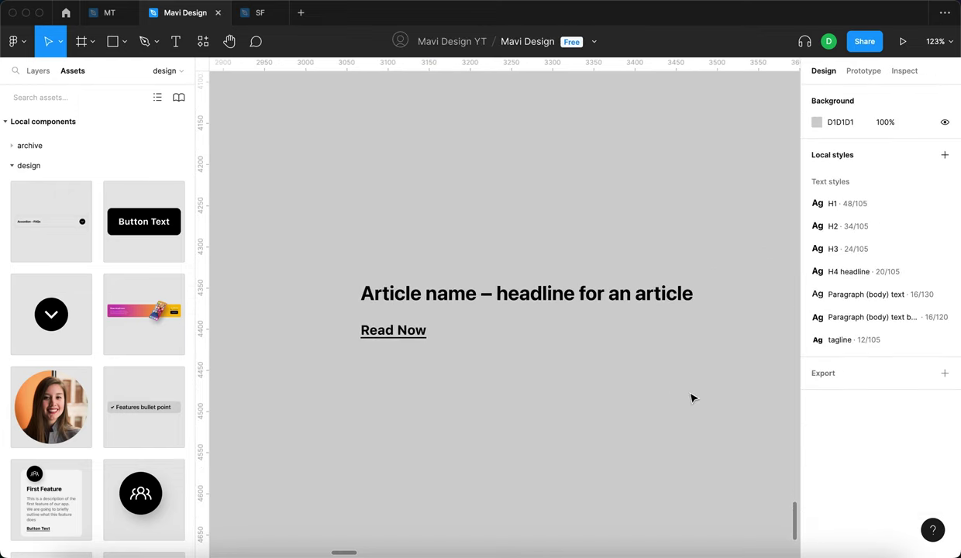
{"action": "left_click", "coordinate": [398, 338]}
{"action": "left_click", "coordinate": [438, 387]}
Wrap the headline and Read Now button in a vertical auto layout frame and set both items' width to Fill container.
{"action": "left_click_drag", "start_coordinate": [296, 205], "coordinate": [729, 411]}
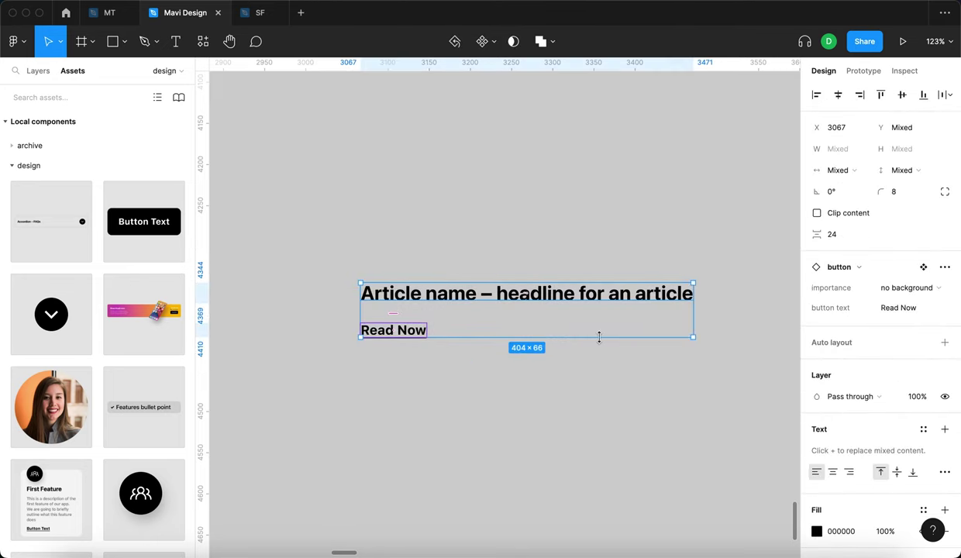
{"action": "key", "text": "shift+a"}
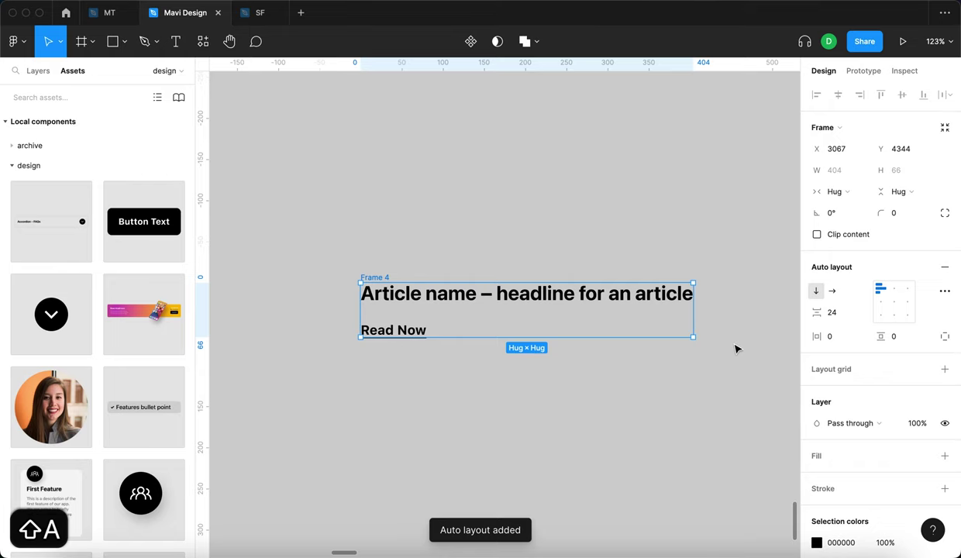
{"action": "key", "text": "Return"}
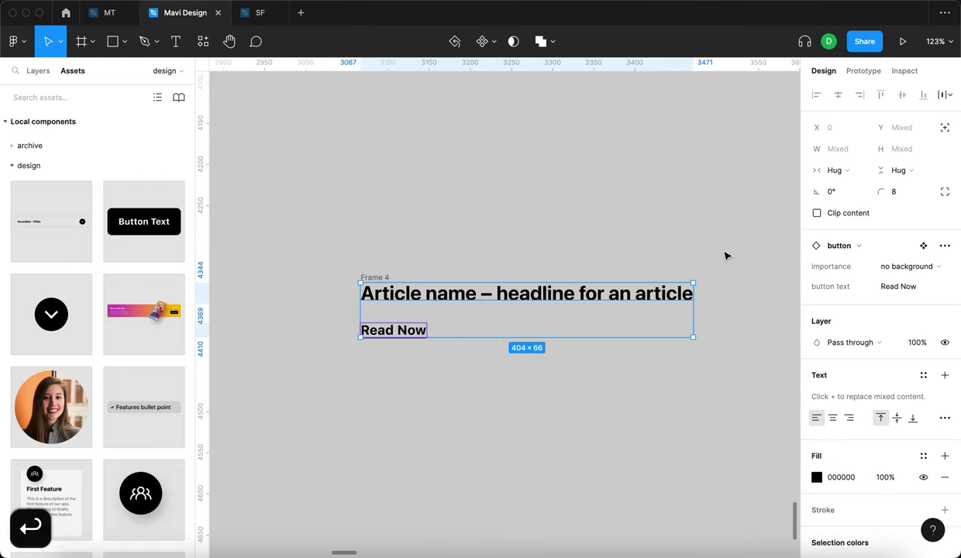
{"action": "left_click", "coordinate": [855, 170]}
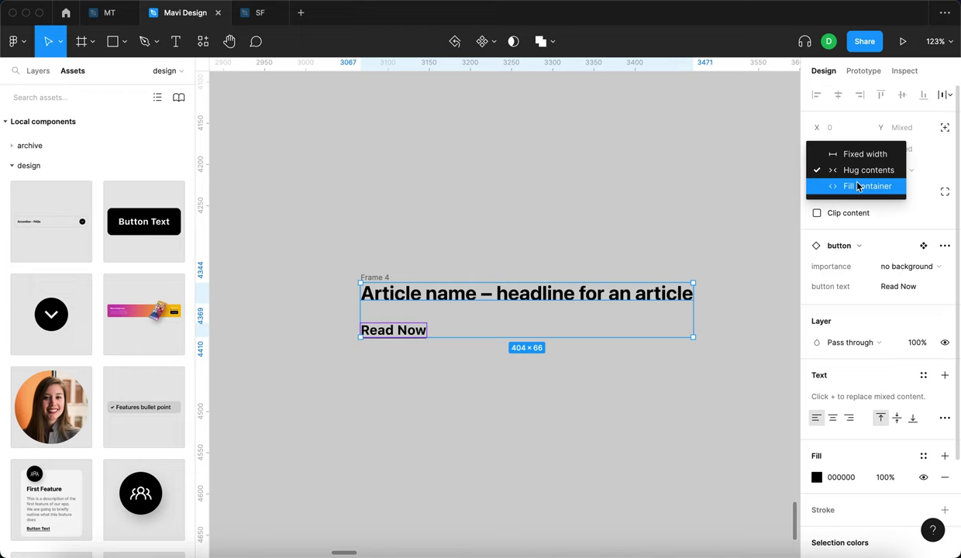
{"action": "left_click", "coordinate": [856, 186]}
{"action": "left_click", "coordinate": [425, 251]}
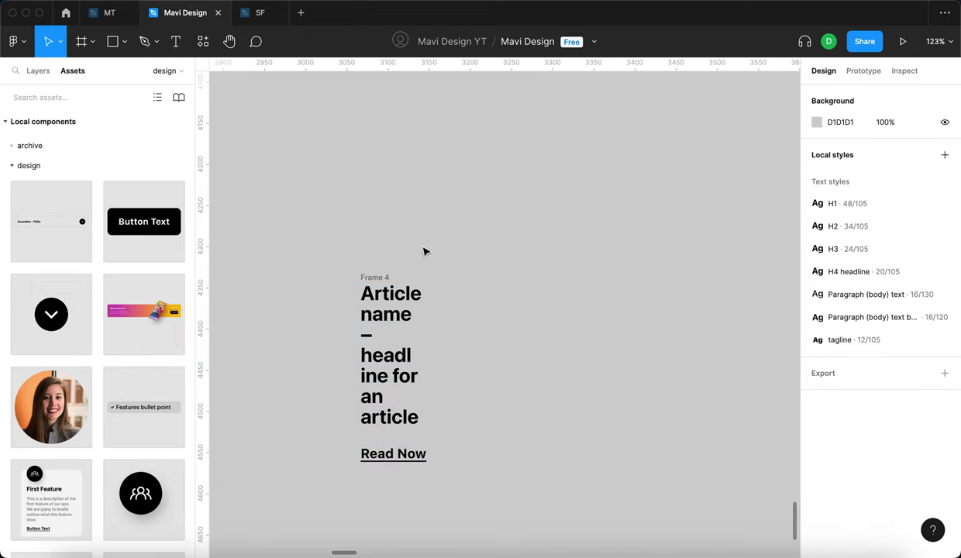
Widen the article's auto layout frame to about 278 px and shift it slightly on the canvas.
{"action": "left_click", "coordinate": [385, 294]}
{"action": "left_click_drag", "start_coordinate": [426, 325], "coordinate": [531, 319]}
{"action": "left_click", "coordinate": [536, 308]}
{"action": "left_click", "coordinate": [364, 282]}
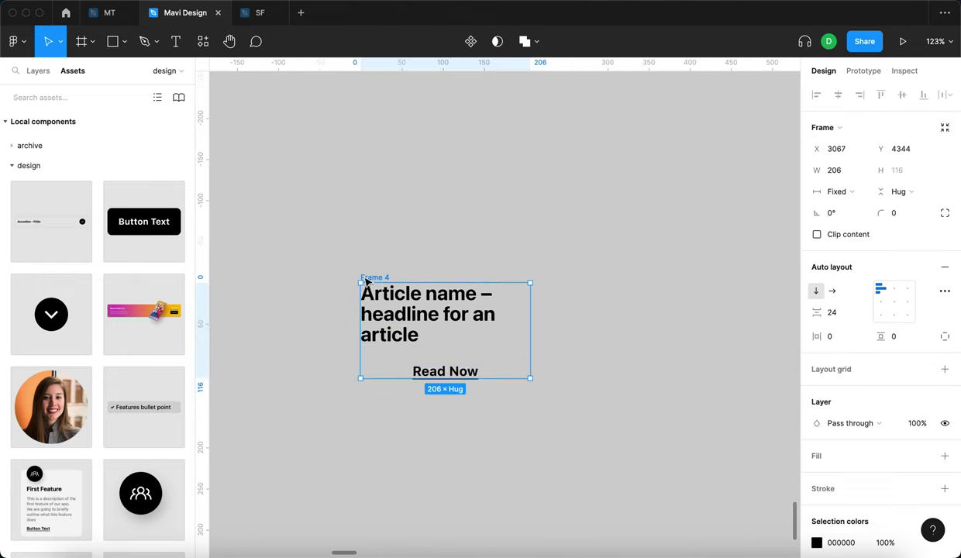
{"action": "left_click_drag", "start_coordinate": [532, 310], "coordinate": [555, 315]}
{"action": "left_click", "coordinate": [409, 313]}
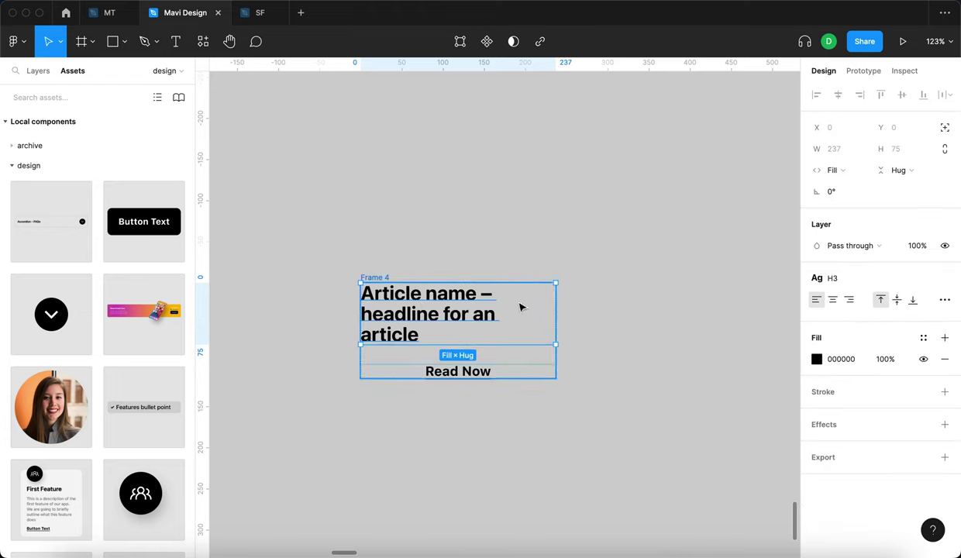
{"action": "left_click_drag", "start_coordinate": [374, 276], "coordinate": [436, 222]}
{"action": "left_click_drag", "start_coordinate": [603, 249], "coordinate": [636, 253]}
Set the Read Now button's width to Hug contents so it aligns with the headline's left edge.
{"action": "left_click", "coordinate": [542, 292]}
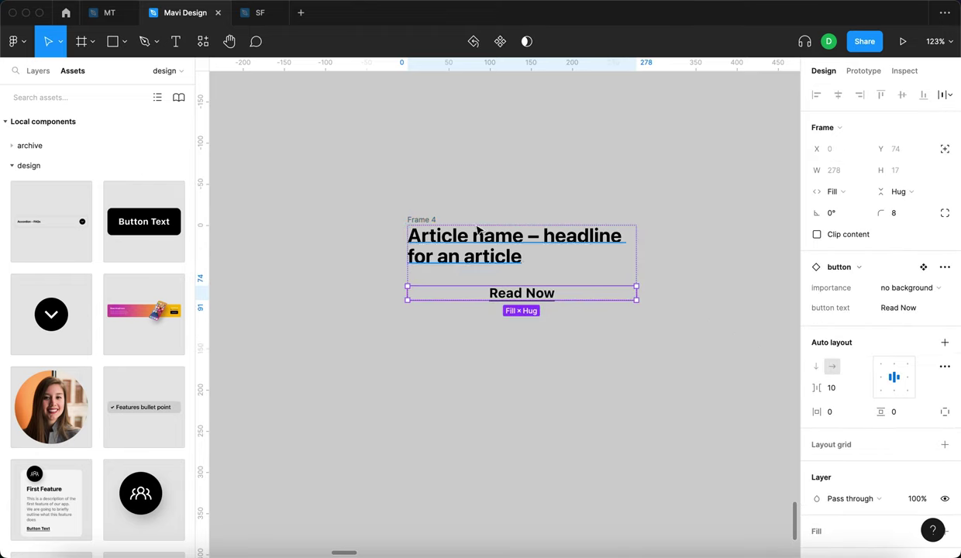
{"action": "left_click", "coordinate": [835, 192]}
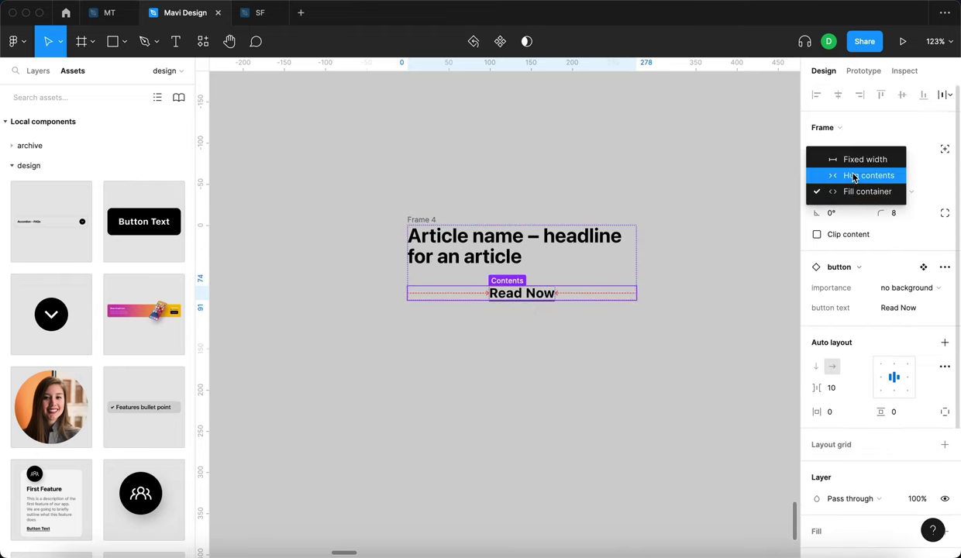
{"action": "left_click", "coordinate": [853, 176]}
{"action": "left_click", "coordinate": [726, 350]}
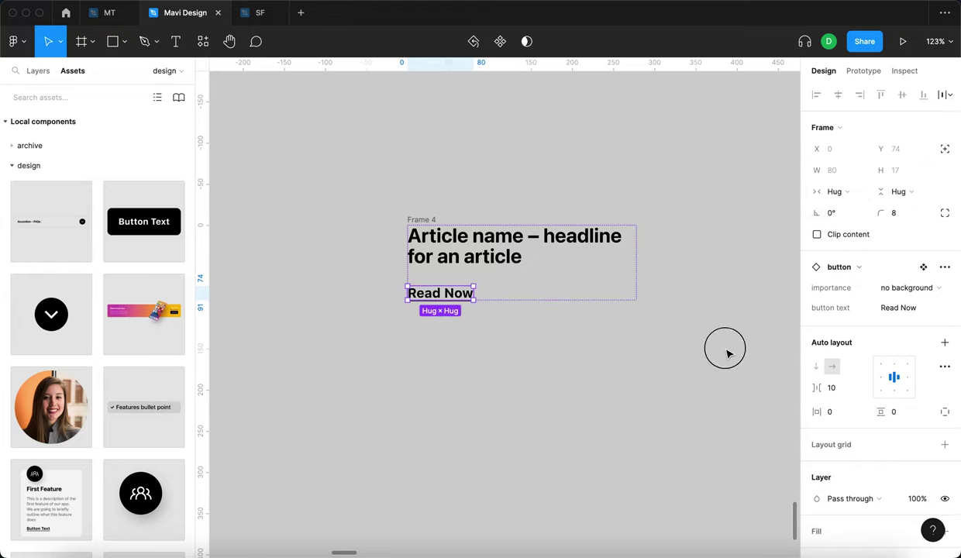
{"action": "left_click", "coordinate": [456, 295]}
{"action": "left_click", "coordinate": [611, 180]}
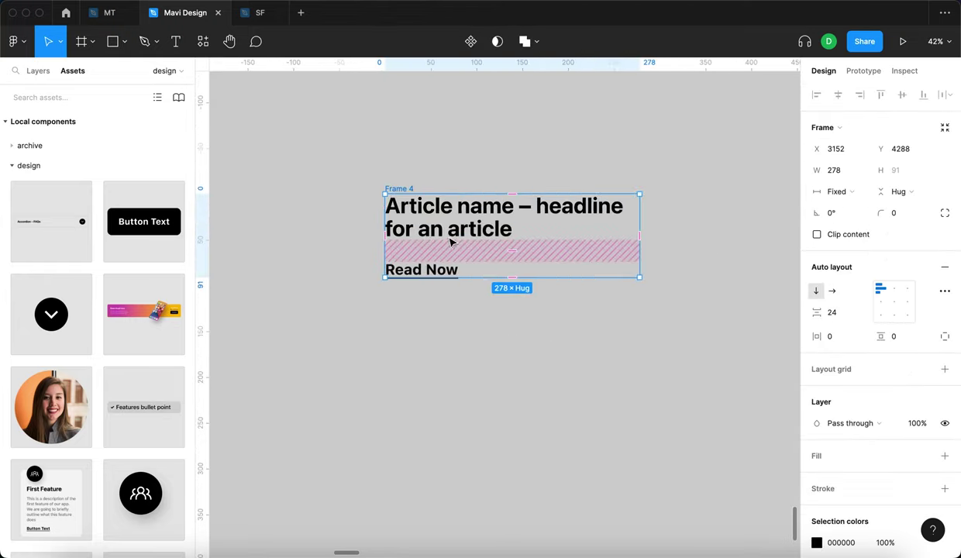
Rename the article's auto layout frame as "text area" and reposition it slightly on the canvas.
{"action": "left_click_drag", "start_coordinate": [388, 186], "coordinate": [352, 236]}
{"action": "key", "text": "super+r"}
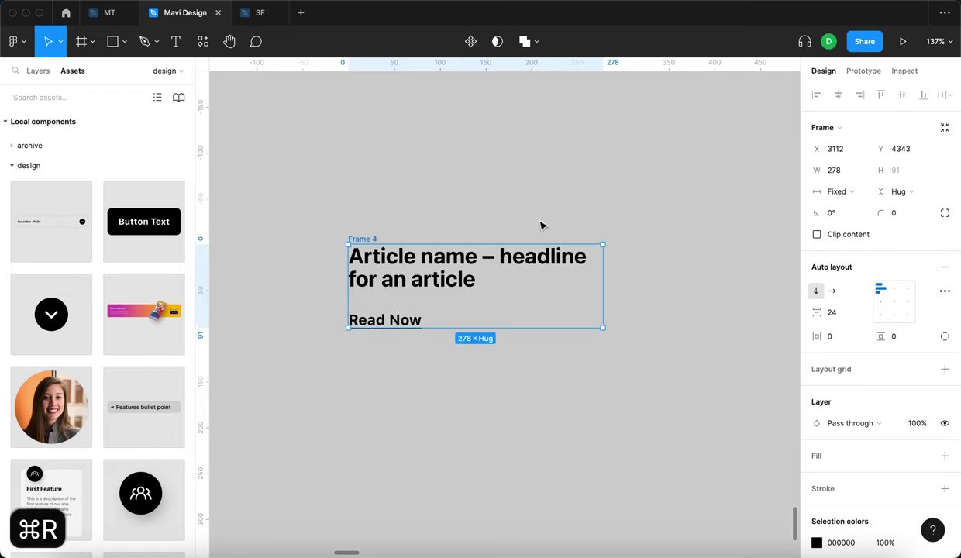
{"action": "type", "text": "text are"}
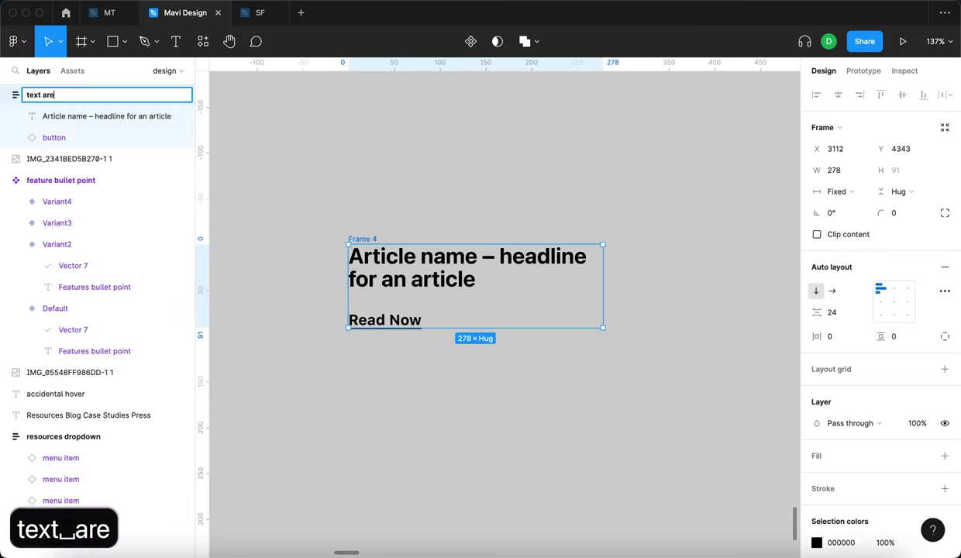
{"action": "type", "text": "a"}
{"action": "key", "text": "Return"}
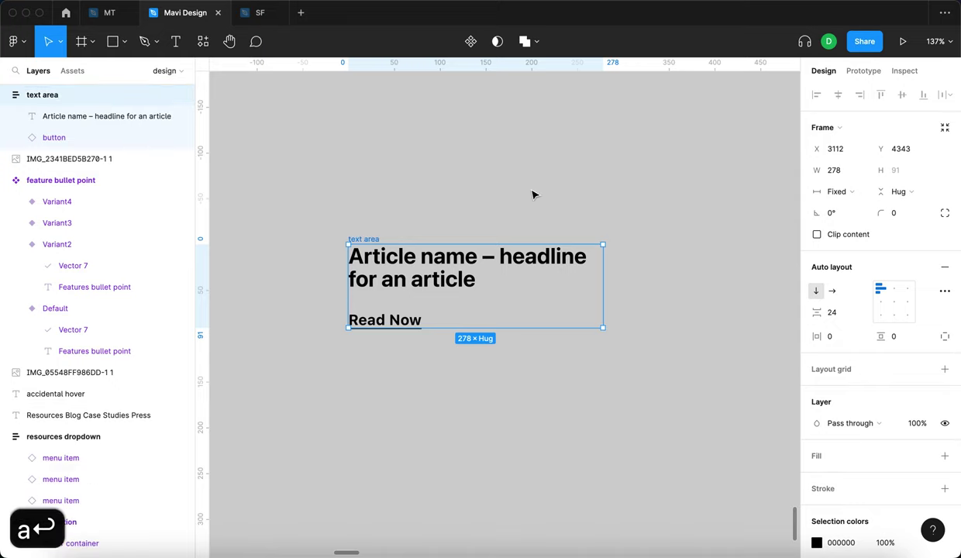
{"action": "left_click", "coordinate": [500, 193]}
{"action": "mouse_move", "coordinate": [364, 240]}
{"action": "left_mouse_down"}
{"action": "mouse_move", "coordinate": [412, 244]}
{"action": "mouse_move", "coordinate": [377, 234]}
{"action": "left_mouse_up"}
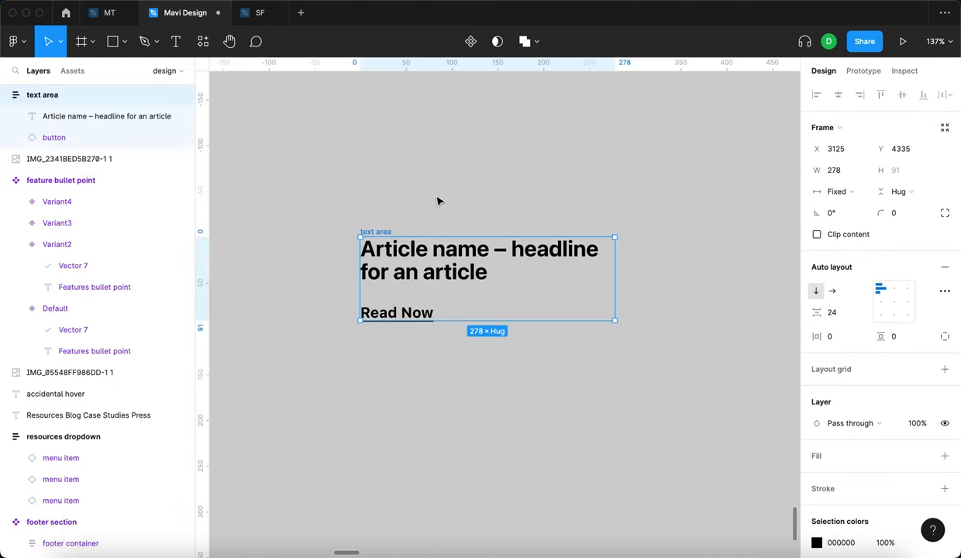
{"action": "left_click", "coordinate": [436, 185]}
Examine the category pills and article cards in the blog wireframe sketch beside the text area.
{"action": "left_click", "coordinate": [461, 272]}
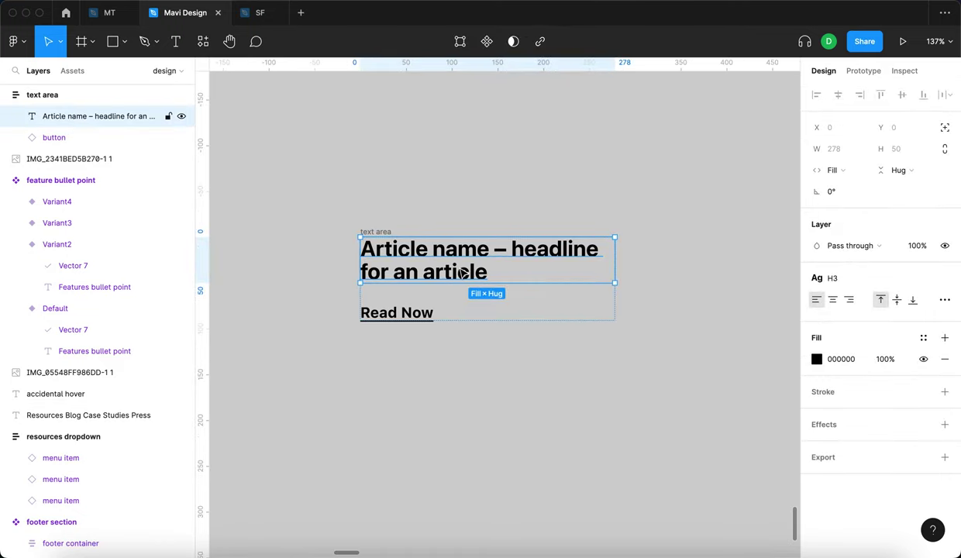
{"action": "scroll", "coordinate": [462, 273], "scroll_direction": "down", "scroll_amount": 5}
{"action": "left_click", "coordinate": [488, 232]}
{"action": "scroll", "coordinate": [484, 271], "scroll_direction": "up", "scroll_amount": 3}
{"action": "scroll", "coordinate": [489, 309], "scroll_direction": "down", "scroll_amount": 4}
{"action": "scroll", "coordinate": [488, 326], "scroll_direction": "down", "scroll_amount": 1}
{"action": "left_click_drag", "start_coordinate": [530, 401], "coordinate": [457, 388]}
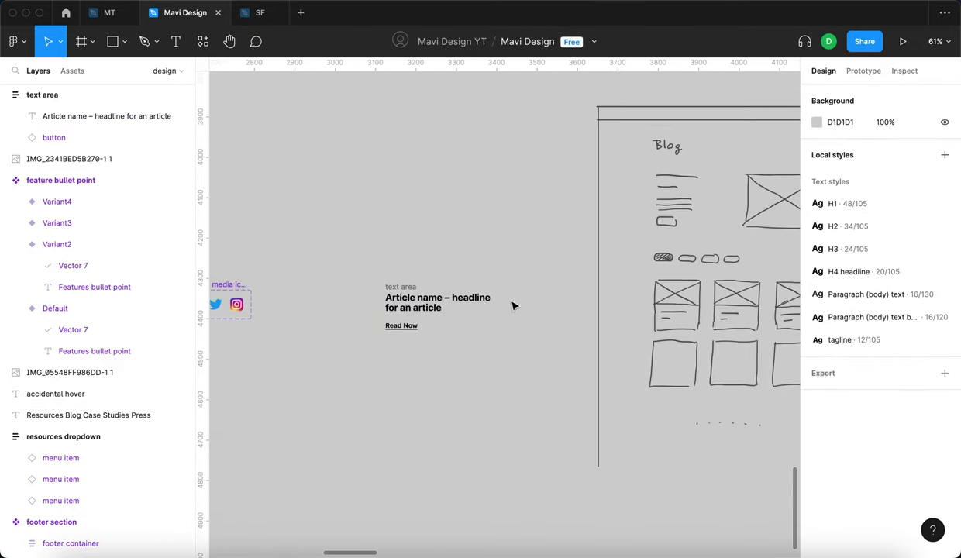
{"action": "scroll", "coordinate": [544, 279], "scroll_direction": "right", "scroll_amount": 5}
{"action": "scroll", "coordinate": [570, 246], "scroll_direction": "up", "scroll_amount": 5}
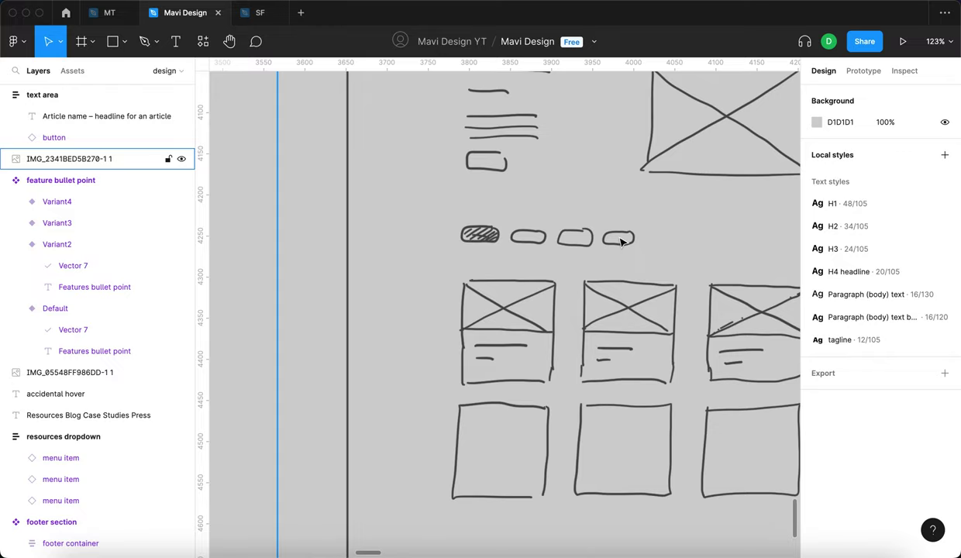
{"action": "scroll", "coordinate": [619, 242], "scroll_direction": "down", "scroll_amount": 10}
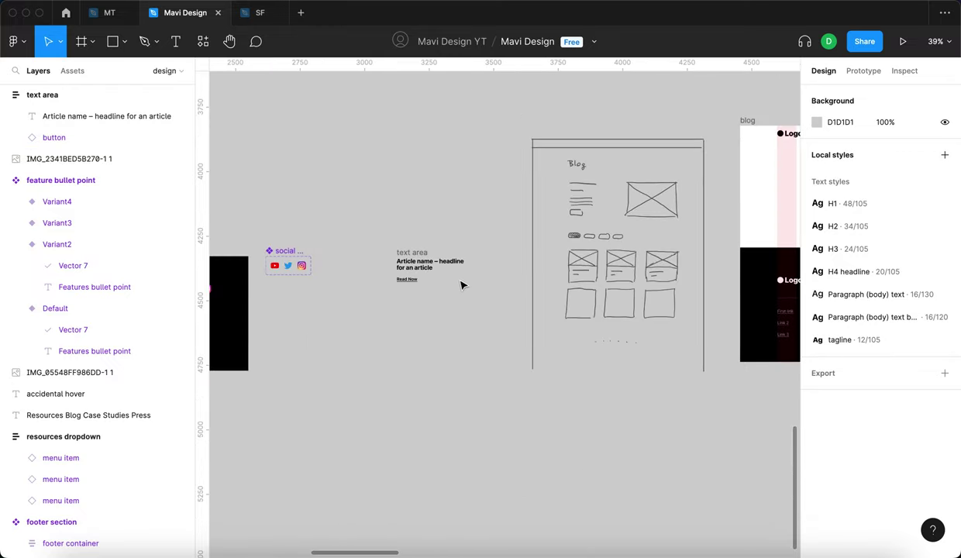
Duplicate the article headline out of the text area frame into the empty space above it.
{"action": "left_click", "coordinate": [417, 267]}
{"action": "scroll", "coordinate": [417, 269], "scroll_direction": "up", "scroll_amount": 10}
{"action": "left_click_drag", "start_coordinate": [426, 265], "coordinate": [390, 143]}
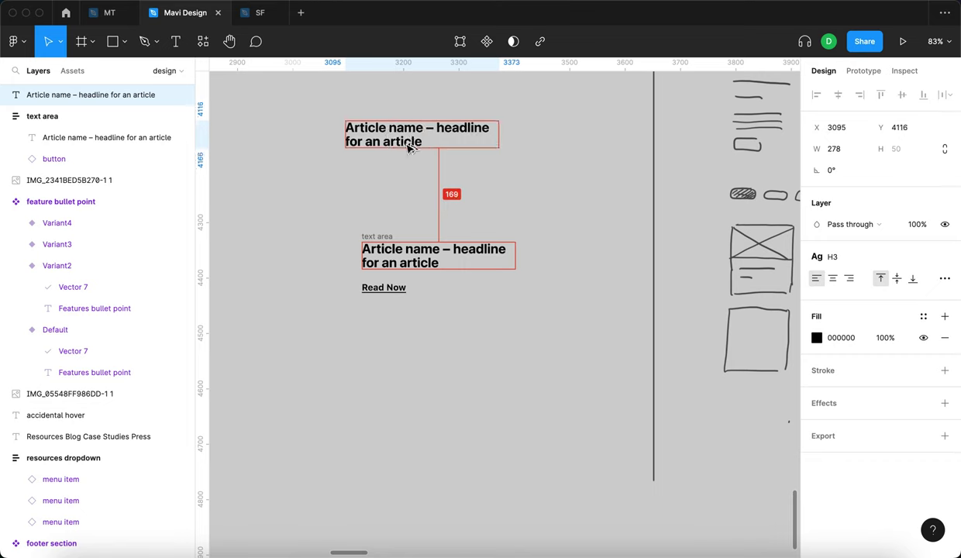
Replace the duplicated headline's text with "CATEGORY" and apply the tagline text style to it.
{"action": "left_click", "coordinate": [379, 236]}
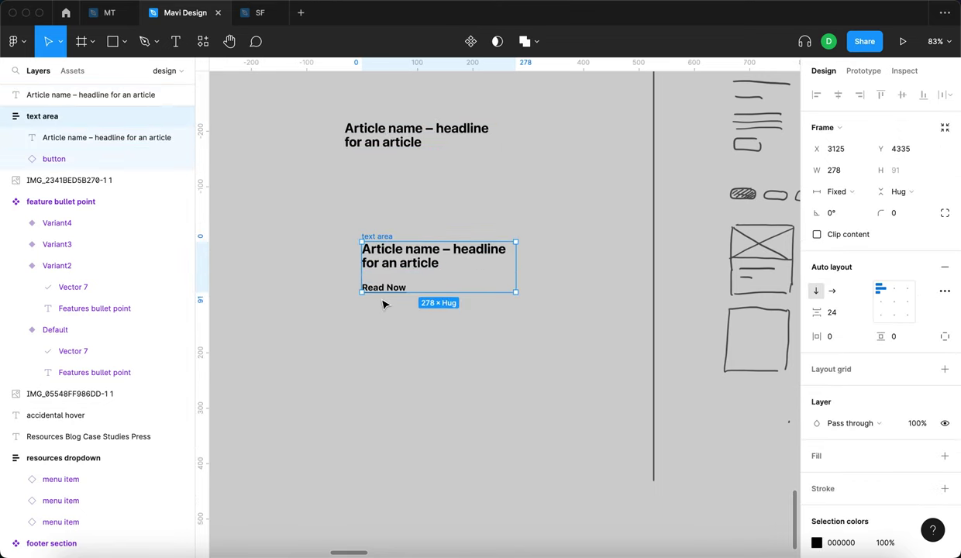
{"action": "double_click", "coordinate": [391, 142]}
{"action": "type", "text": "CATEGORY"}
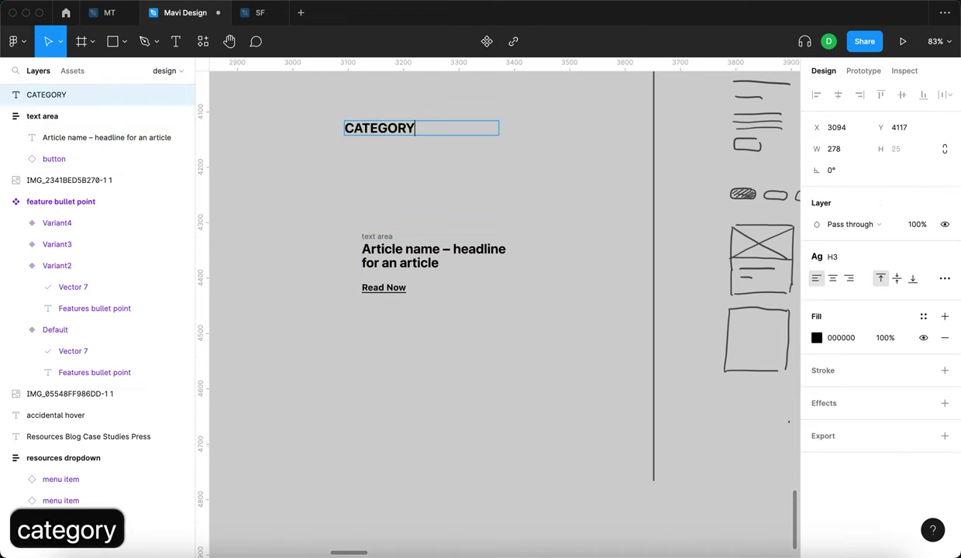
{"action": "key", "text": "Escape"}
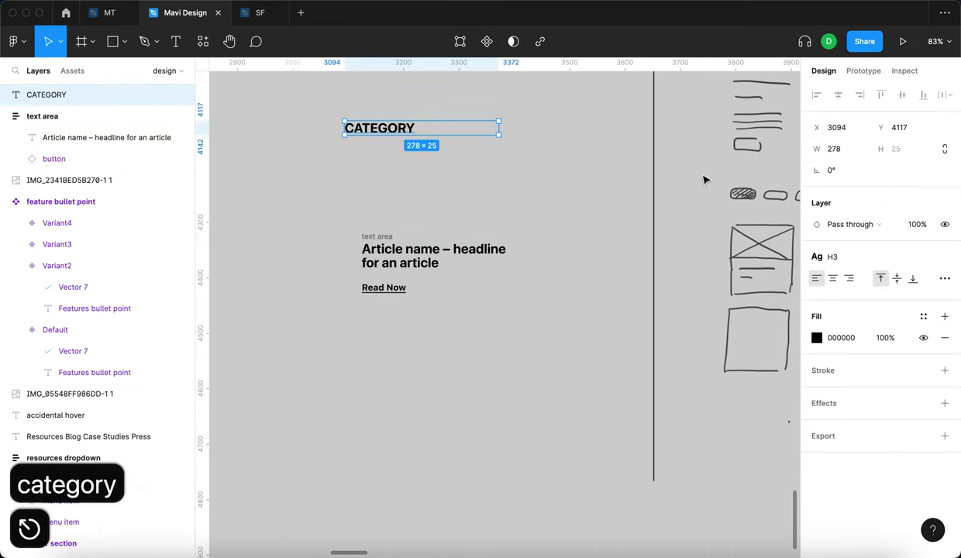
{"action": "left_click", "coordinate": [853, 258]}
{"action": "left_click", "coordinate": [858, 462]}
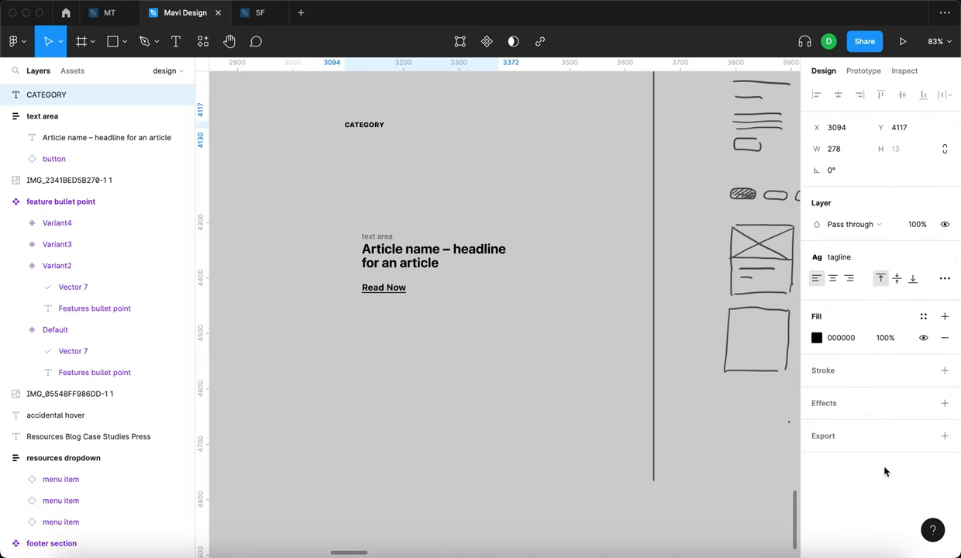
Set the CATEGORY text's resizing to Auto width and move it closer above the text area frame.
{"action": "left_click", "coordinate": [483, 189]}
{"action": "left_click_drag", "start_coordinate": [375, 128], "coordinate": [419, 174]}
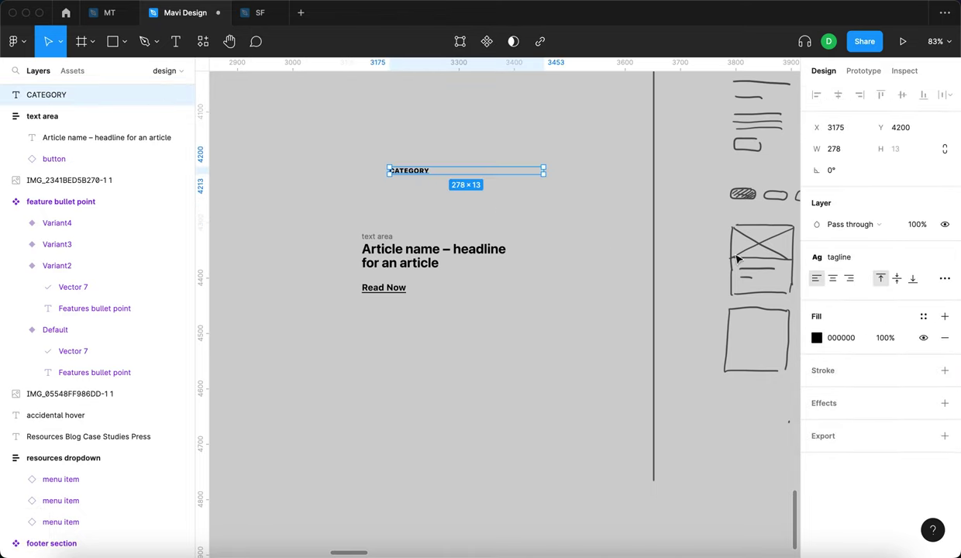
{"action": "left_click", "coordinate": [943, 278]}
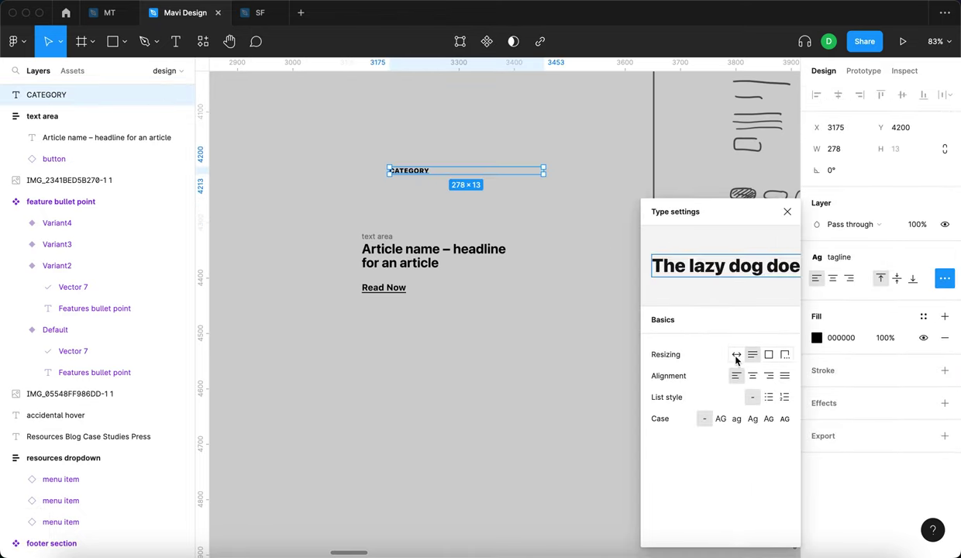
{"action": "left_click", "coordinate": [944, 279]}
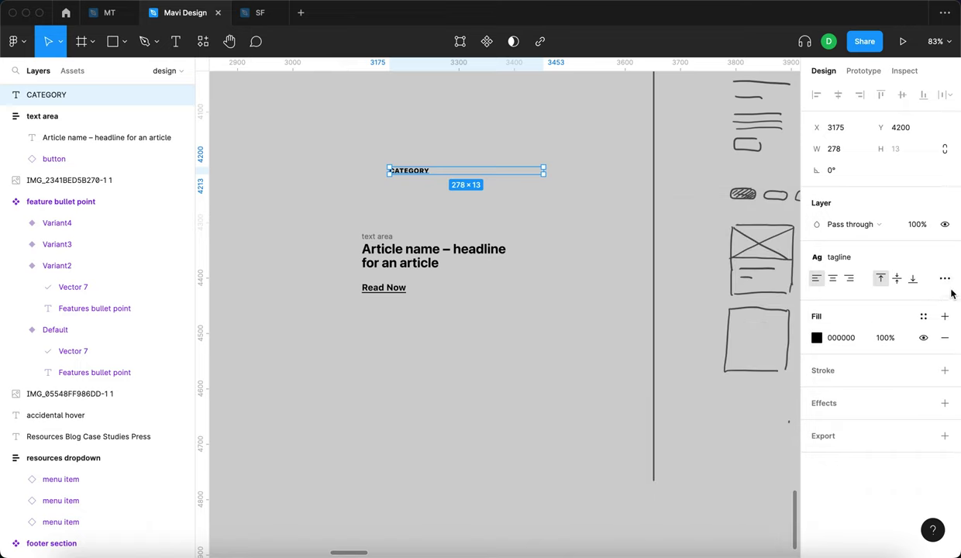
{"action": "left_click", "coordinate": [943, 281]}
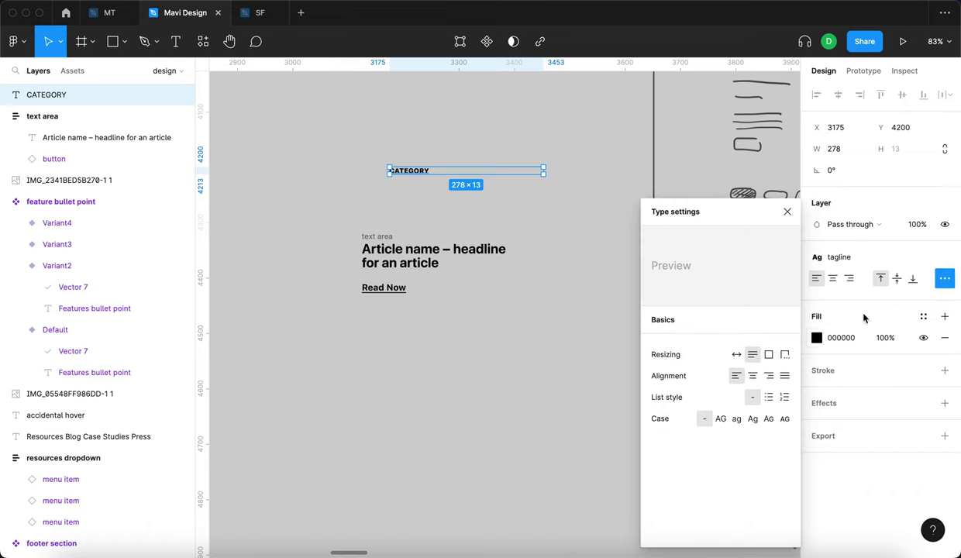
{"action": "left_click", "coordinate": [737, 358]}
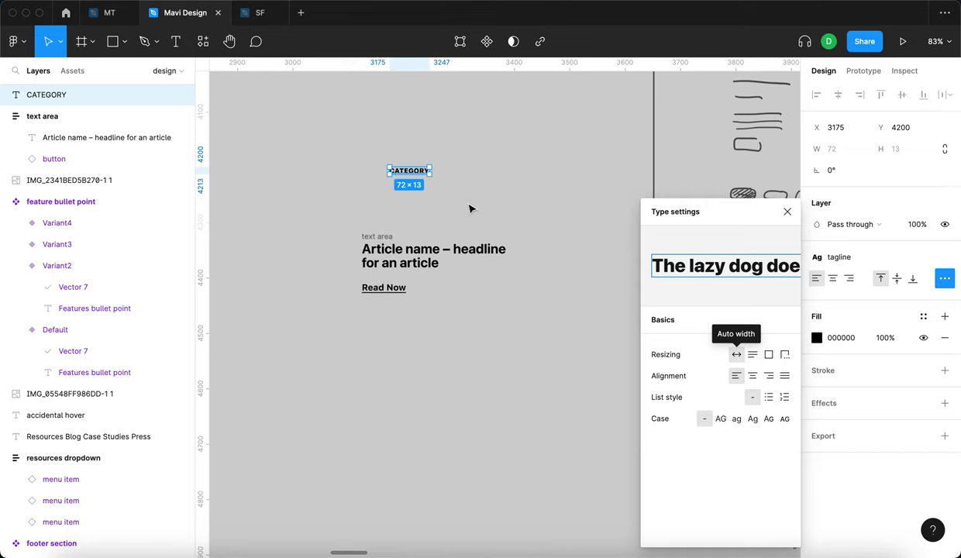
{"action": "left_click", "coordinate": [431, 177]}
{"action": "left_click_drag", "start_coordinate": [400, 165], "coordinate": [397, 175]}
Wrap the CATEGORY text in an auto layout frame and give the frame an FFFFFF fill.
{"action": "scroll", "coordinate": [397, 174], "scroll_direction": "up", "scroll_amount": 5}
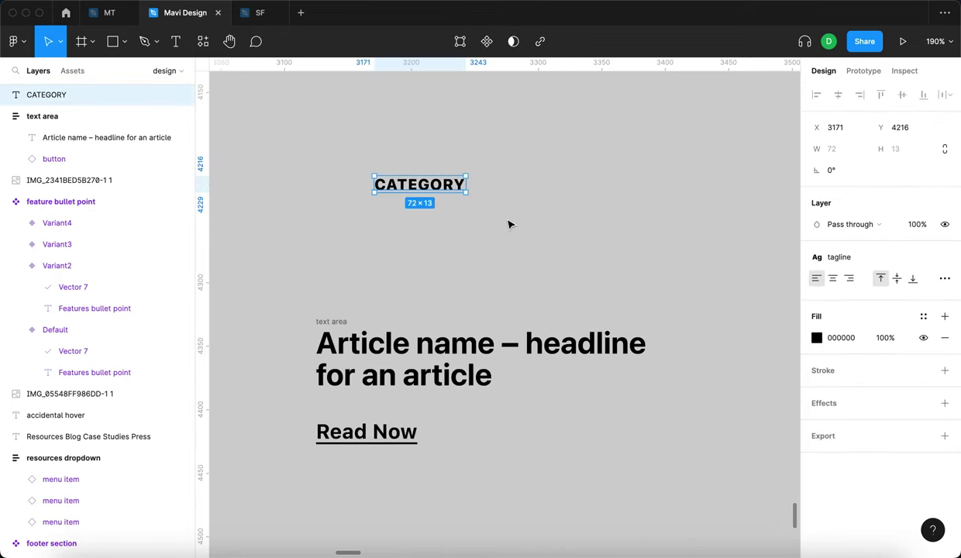
{"action": "key", "text": "shift+a"}
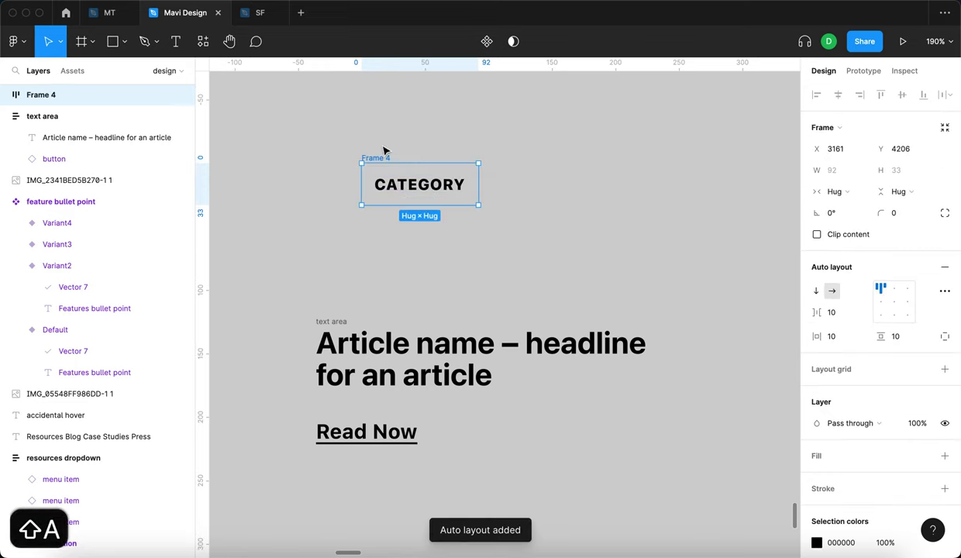
{"action": "scroll", "coordinate": [876, 367], "scroll_direction": "down", "scroll_amount": 3}
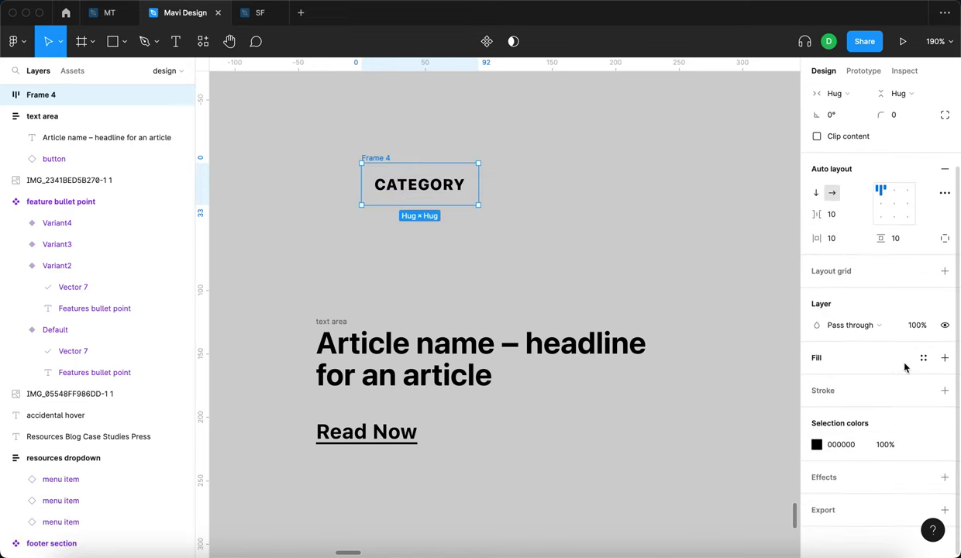
{"action": "left_click", "coordinate": [944, 357]}
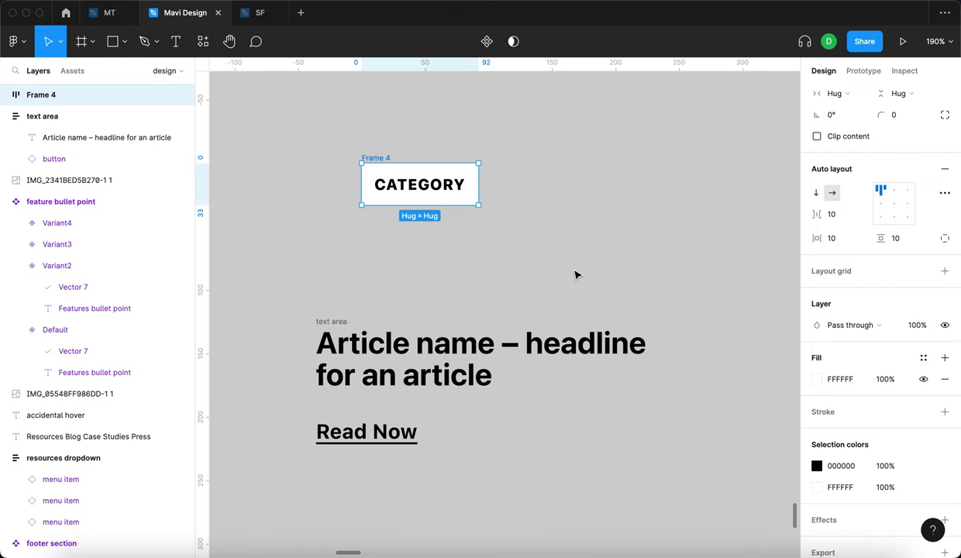
Round the CATEGORY frame into a pill with a corner radius of 40.
{"action": "left_click", "coordinate": [894, 115]}
{"action": "key", "text": "shift+Up"}
{"action": "key", "text": "shift+Up"}
{"action": "key", "text": "shift+Up"}
{"action": "key", "text": "shift+Up"}
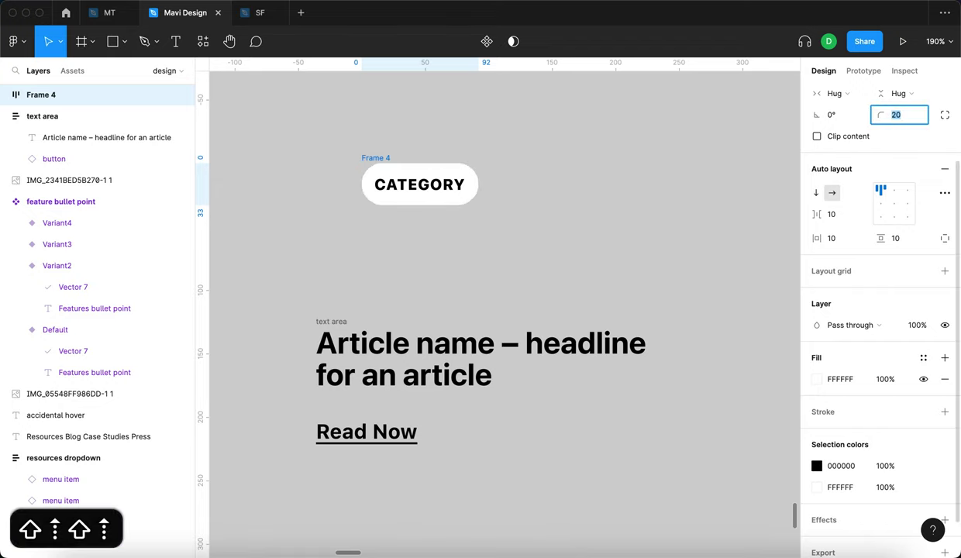
{"action": "key", "text": "Return"}
{"action": "left_click", "coordinate": [596, 220]}
{"action": "scroll", "coordinate": [590, 219], "scroll_direction": "down", "scroll_amount": 3}
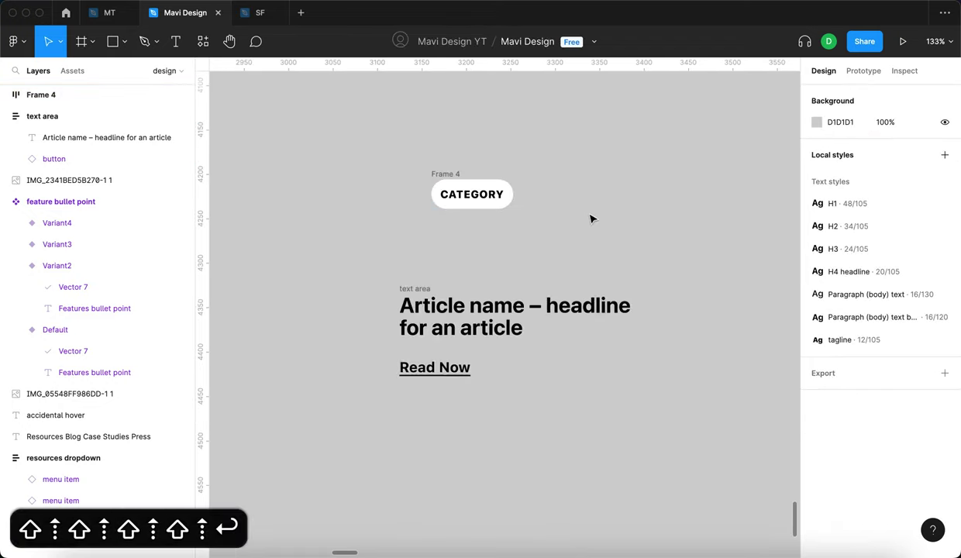
Move the CATEGORY pill slightly down and set its vertical padding to 4.
{"action": "left_click_drag", "start_coordinate": [440, 172], "coordinate": [447, 193]}
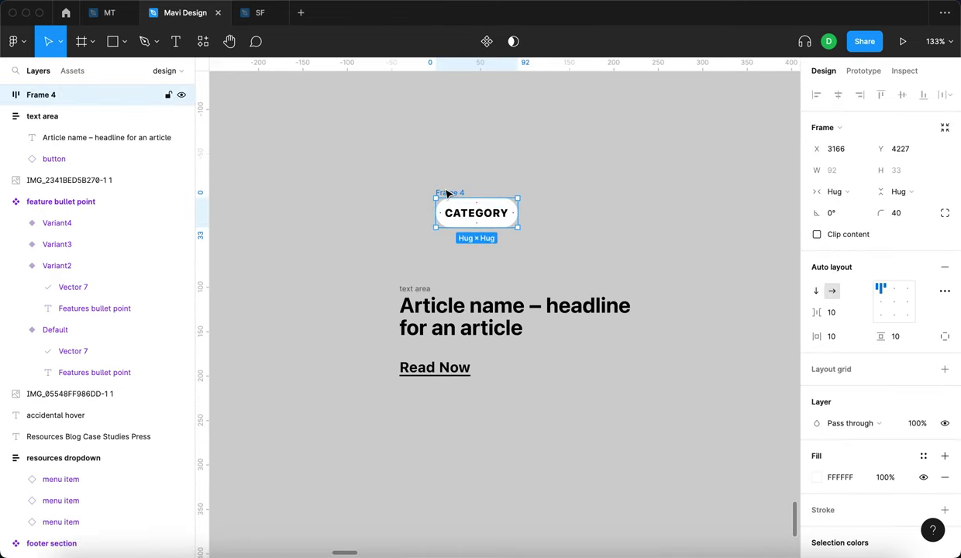
{"action": "left_click", "coordinate": [898, 336]}
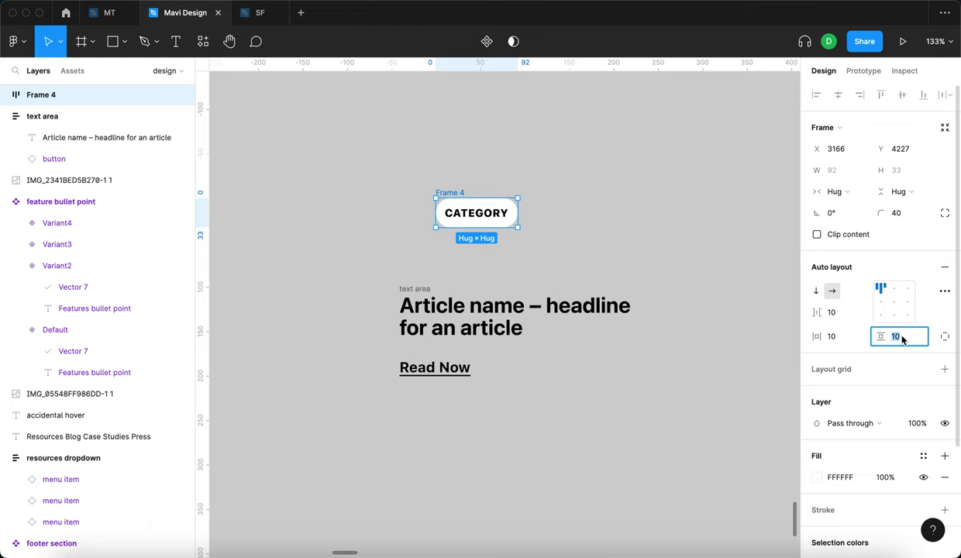
{"action": "key", "text": "Down"}
{"action": "key", "text": "Down"}
{"action": "key", "text": "Down"}
{"action": "key", "text": "Down"}
{"action": "key", "text": "Down"}
{"action": "key", "text": "Down"}
{"action": "key", "text": "Up"}
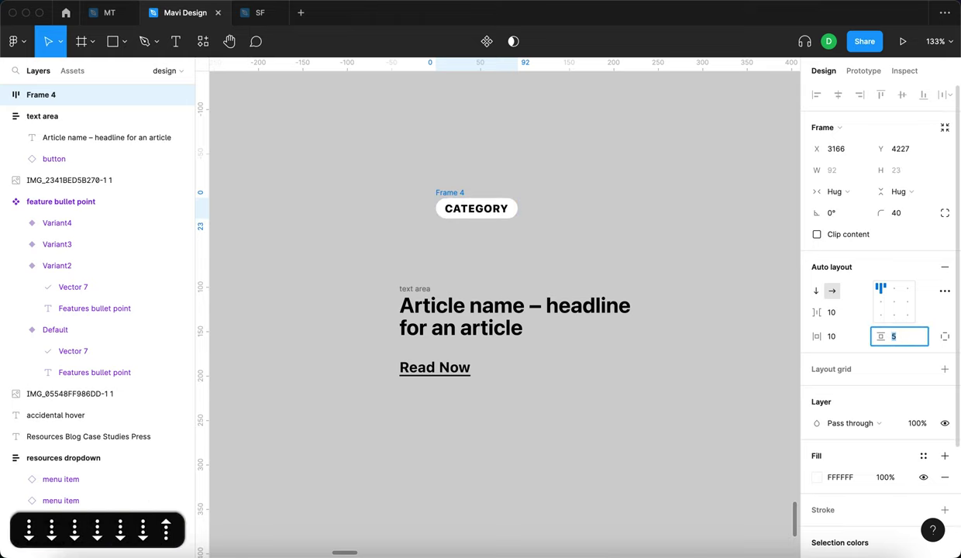
{"action": "key", "text": "Down"}
{"action": "scroll", "coordinate": [461, 221], "scroll_direction": "up", "scroll_amount": 2}
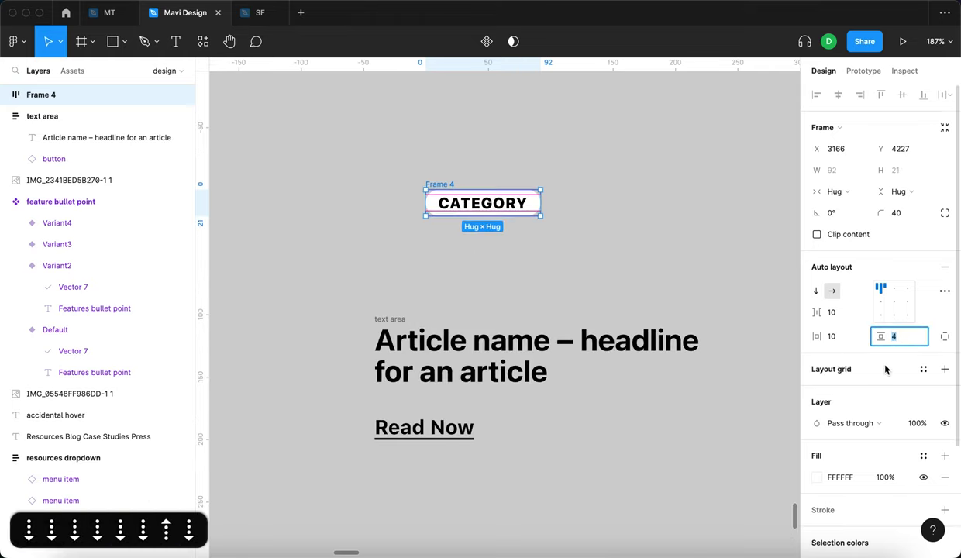
Set the CATEGORY pill's horizontal padding to 8.
{"action": "left_click", "coordinate": [835, 336]}
{"action": "key", "text": "Down"}
{"action": "key", "text": "Down"}
{"action": "key", "text": "Down"}
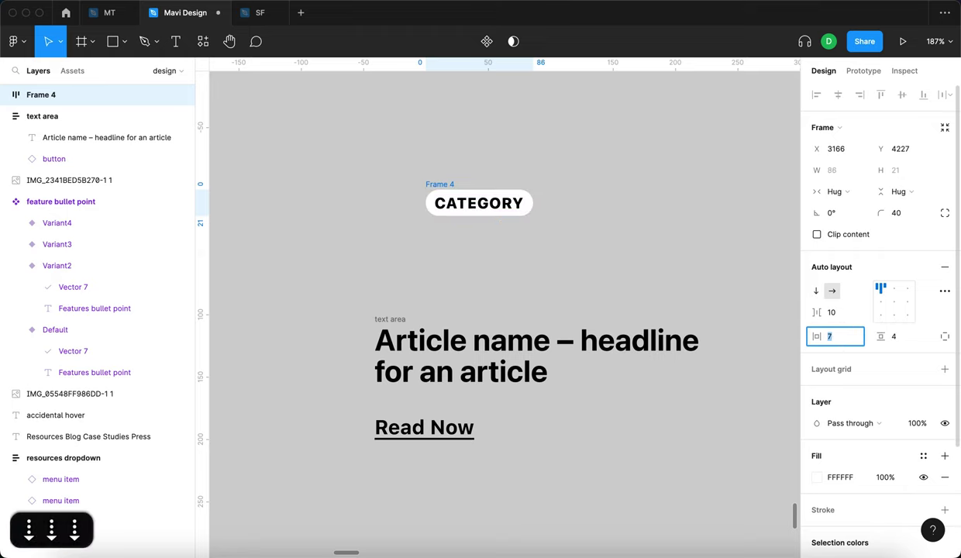
{"action": "key", "text": "Down"}
{"action": "key", "text": "Up"}
{"action": "key", "text": "Up"}
{"action": "key", "text": "Up"}
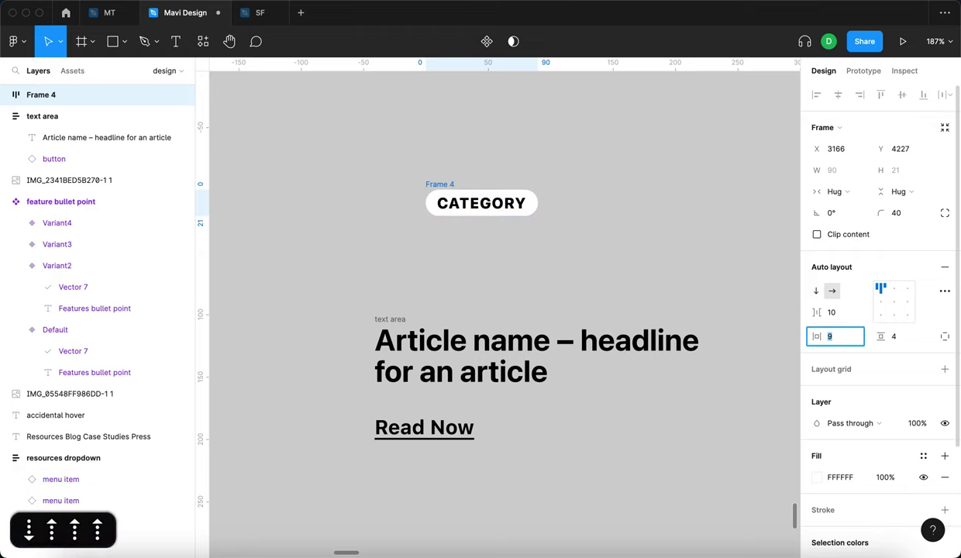
{"action": "key", "text": "Down"}
{"action": "key", "text": "Return"}
{"action": "left_click", "coordinate": [574, 254]}
Reposition the CATEGORY pill above the start of the article headline.
{"action": "mouse_move", "coordinate": [444, 191]}
{"action": "left_mouse_down"}
{"action": "mouse_move", "coordinate": [476, 223]}
{"action": "mouse_move", "coordinate": [447, 192]}
{"action": "left_mouse_up"}
{"action": "left_click", "coordinate": [408, 156]}
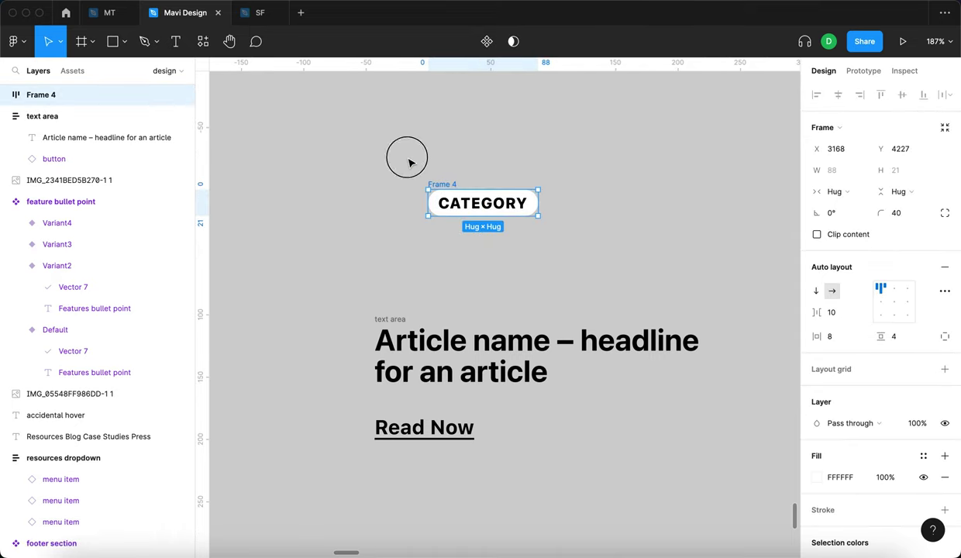
{"action": "scroll", "coordinate": [408, 163], "scroll_direction": "down", "scroll_amount": 5}
{"action": "mouse_move", "coordinate": [409, 163]}
{"action": "left_mouse_down"}
{"action": "mouse_move", "coordinate": [399, 203]}
{"action": "mouse_move", "coordinate": [402, 157]}
{"action": "left_mouse_up"}
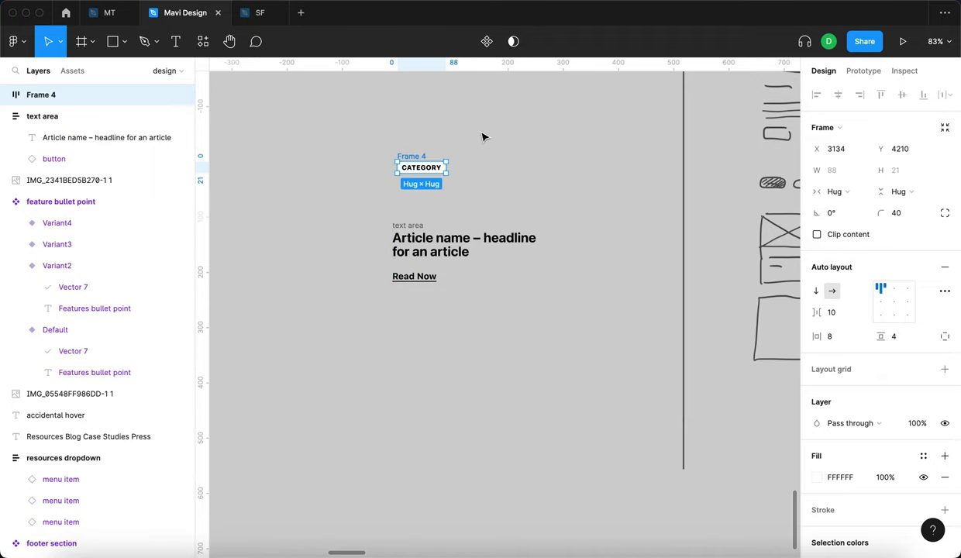
{"action": "scroll", "coordinate": [466, 137], "scroll_direction": "up", "scroll_amount": 5}
{"action": "scroll", "coordinate": [448, 166], "scroll_direction": "down", "scroll_amount": 1}
{"action": "left_click", "coordinate": [406, 160]}
{"action": "left_click", "coordinate": [378, 169]}
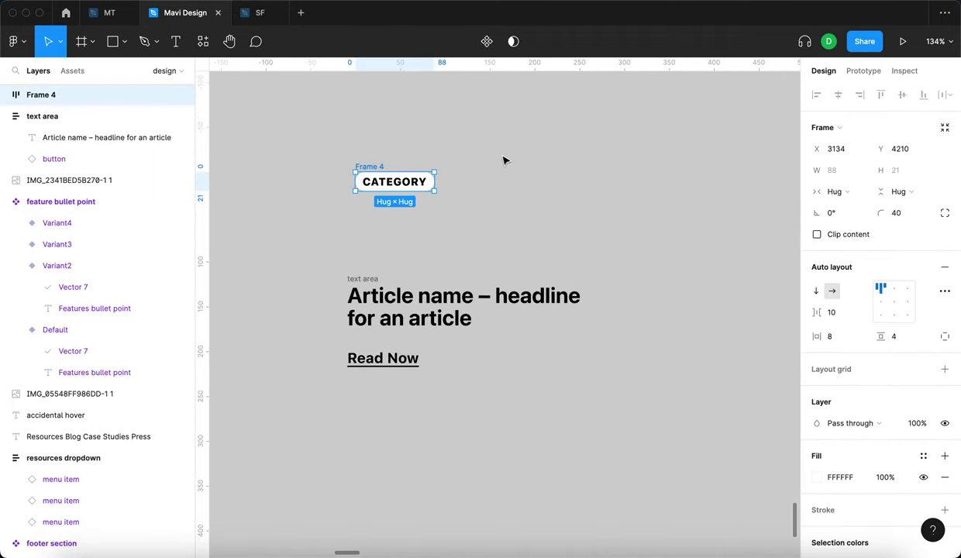
Rename the CATEGORY pill's frame as "tag".
{"action": "key", "text": "super+r"}
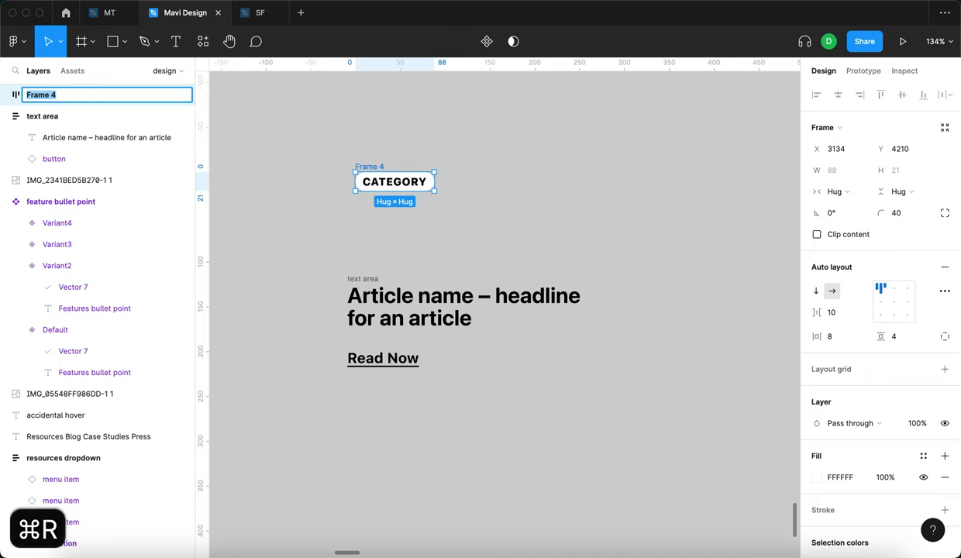
{"action": "type", "text": "category"}
{"action": "key", "text": "super+a"}
{"action": "type", "text": "tag"}
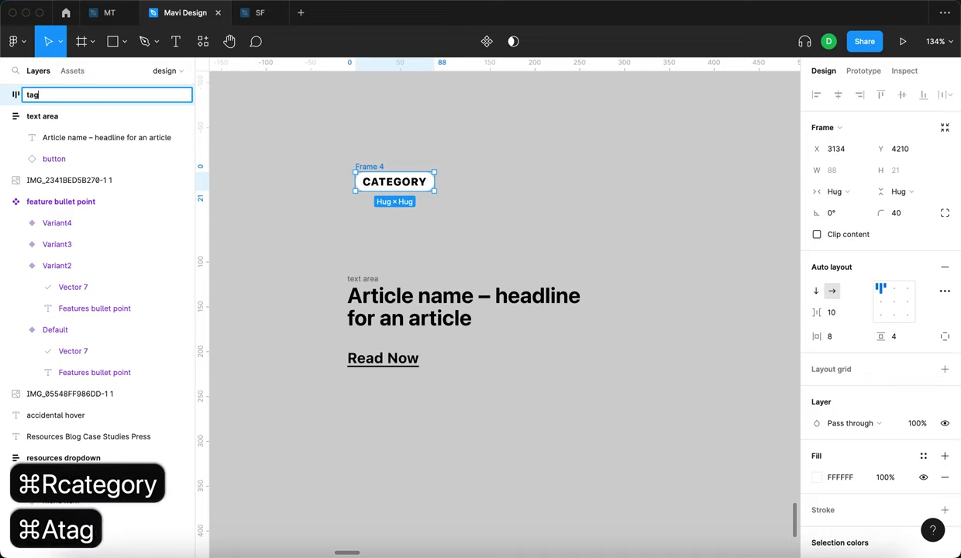
{"action": "key", "text": "Return"}
{"action": "left_click", "coordinate": [519, 99]}
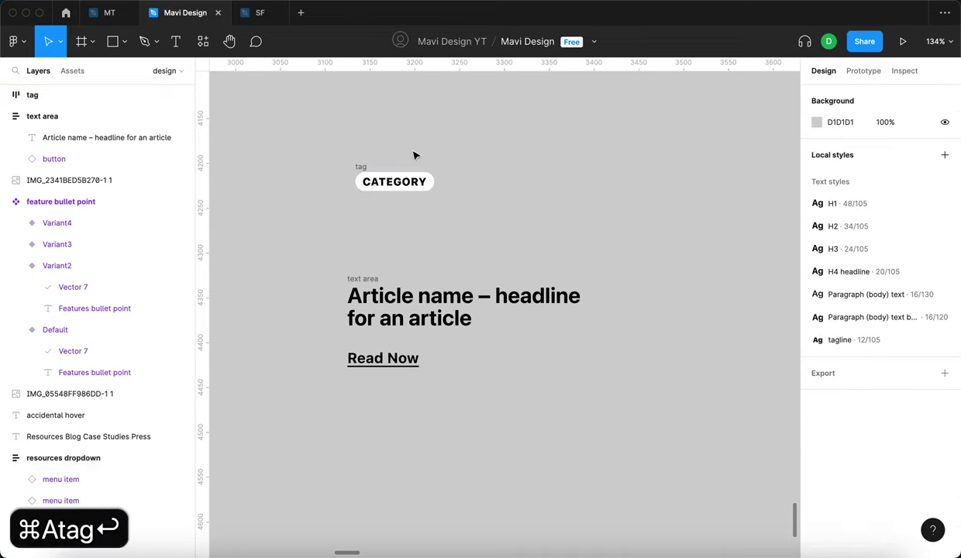
Align the tag frame with the text area's left edge and turn it into a component.
{"action": "left_click_drag", "start_coordinate": [368, 169], "coordinate": [359, 146]}
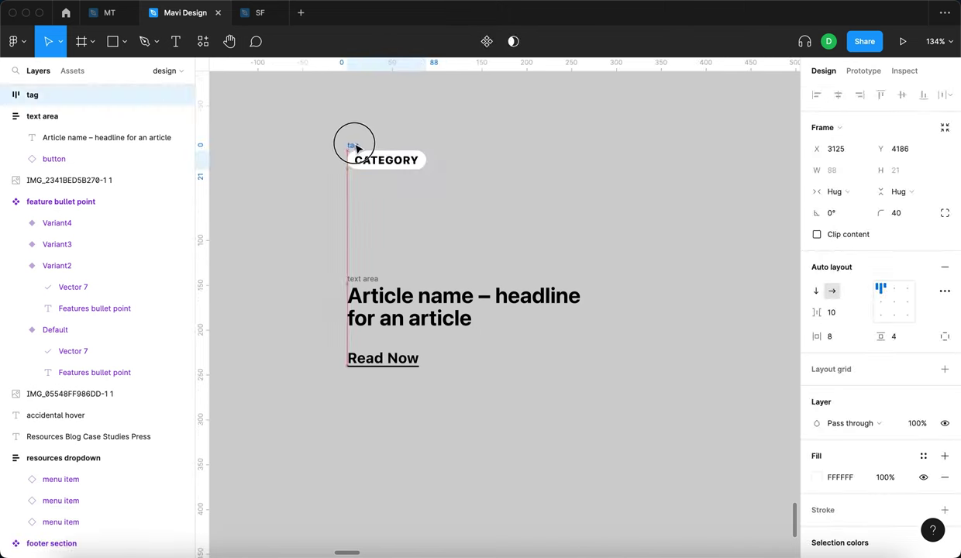
{"action": "left_click", "coordinate": [485, 44]}
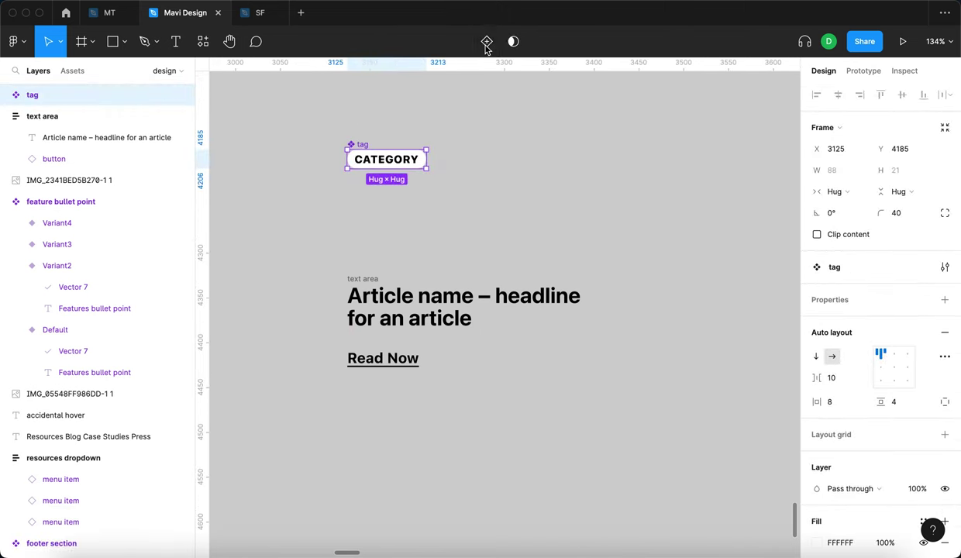
Insert an instance of the tag component from the local assets above the headline inside the text area frame.
{"action": "left_click", "coordinate": [79, 77]}
{"action": "left_click", "coordinate": [62, 97]}
{"action": "scroll", "coordinate": [107, 369], "scroll_direction": "down", "scroll_amount": 10}
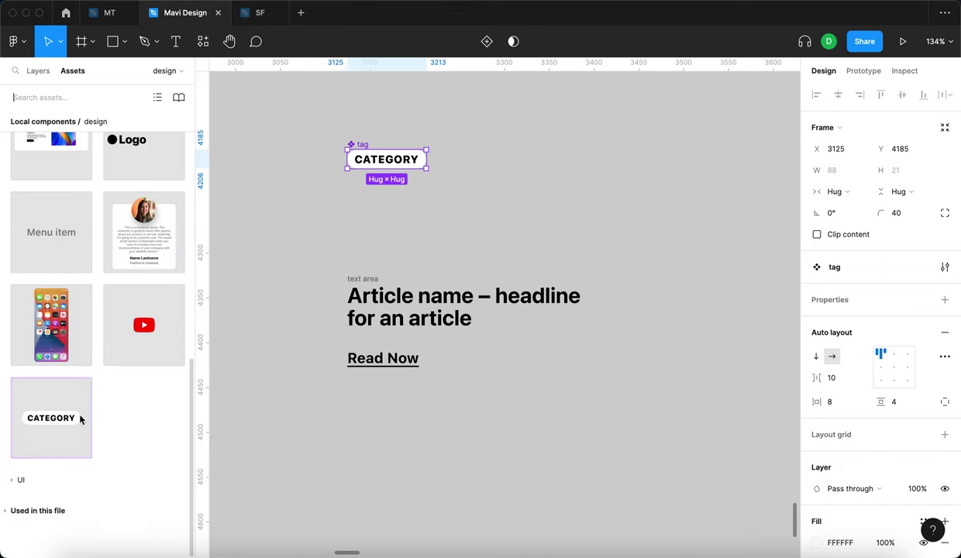
{"action": "left_click_drag", "start_coordinate": [39, 423], "coordinate": [425, 296]}
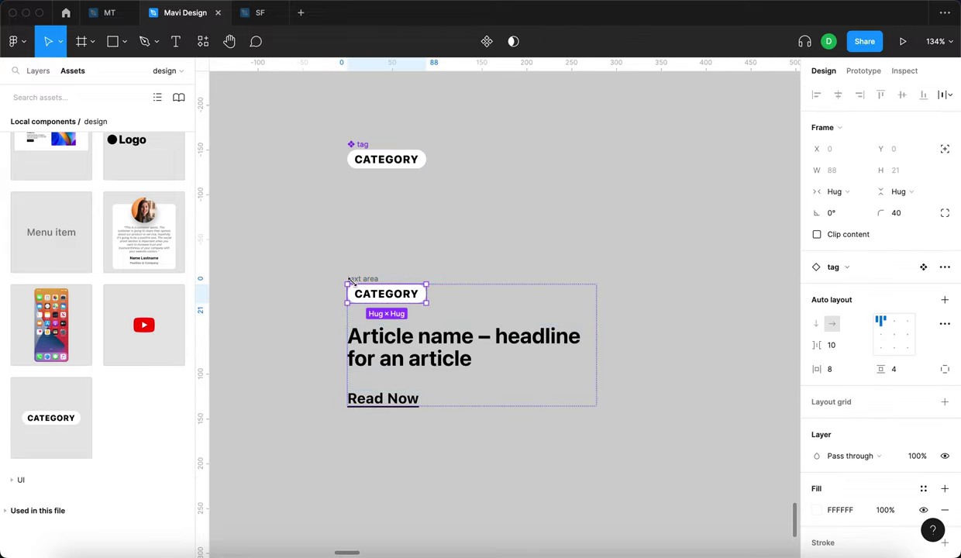
Move the main tag component aside and narrow the text area frame to a width of 227.
{"action": "left_click", "coordinate": [519, 253]}
{"action": "left_click_drag", "start_coordinate": [376, 159], "coordinate": [430, 148]}
{"action": "left_click", "coordinate": [360, 280]}
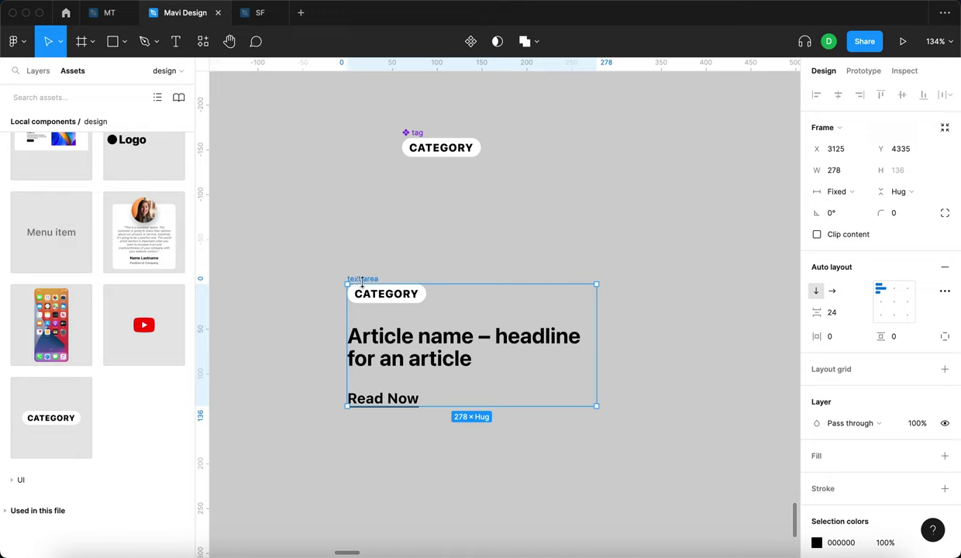
{"action": "left_click_drag", "start_coordinate": [595, 319], "coordinate": [550, 308]}
{"action": "left_click", "coordinate": [372, 300]}
{"action": "left_click", "coordinate": [369, 279]}
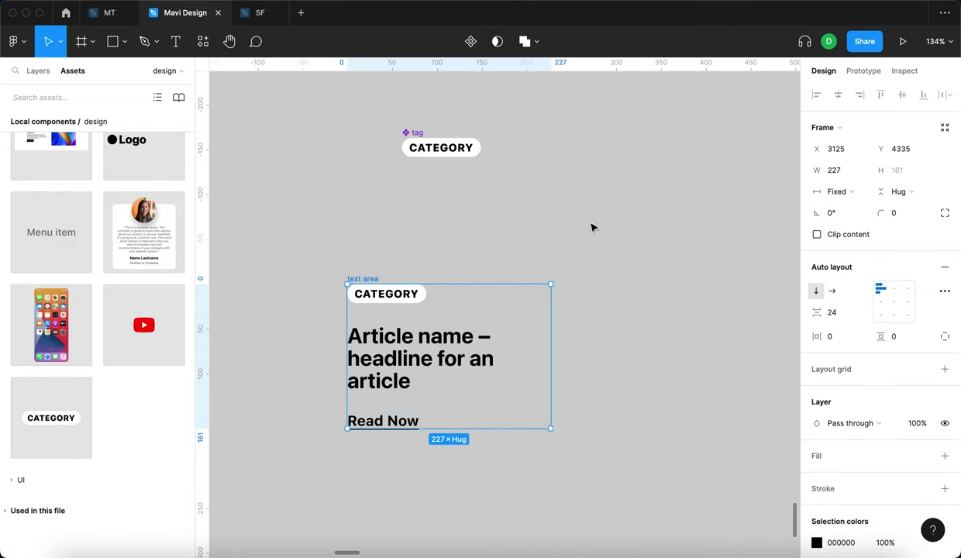
Create a text property named "tag text" from the CATEGORY label inside the main tag component.
{"action": "left_click_drag", "start_coordinate": [426, 137], "coordinate": [394, 161]}
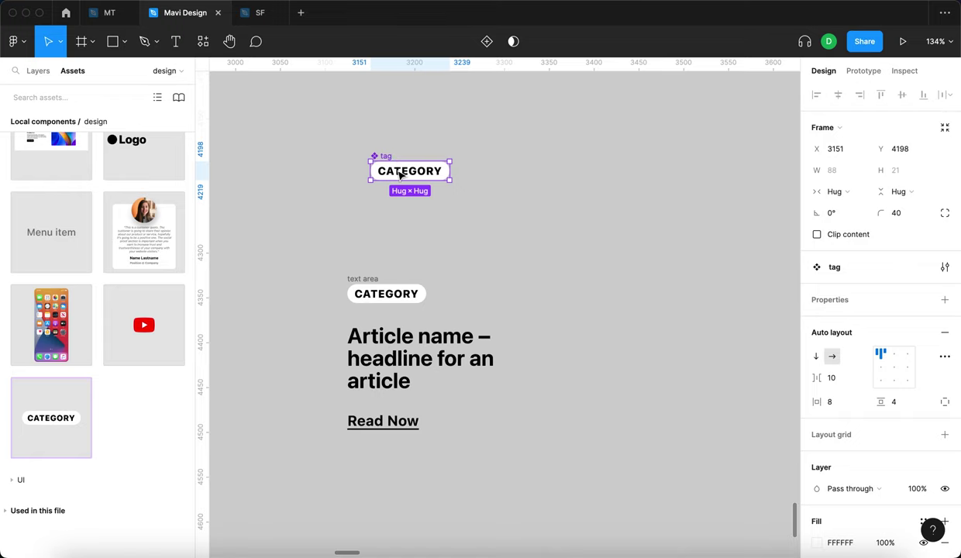
{"action": "double_click", "coordinate": [399, 175]}
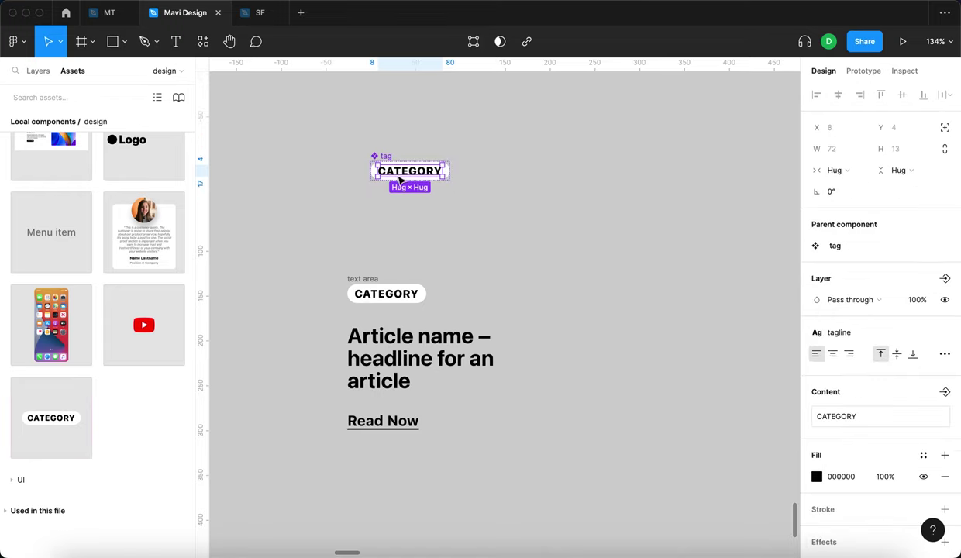
{"action": "left_click", "coordinate": [38, 70]}
{"action": "left_click", "coordinate": [89, 96]}
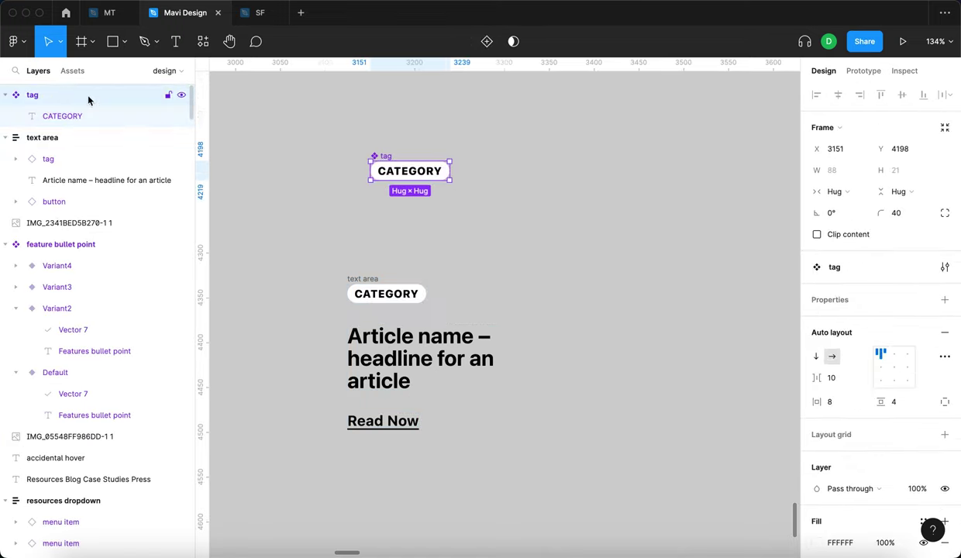
{"action": "left_click", "coordinate": [64, 116]}
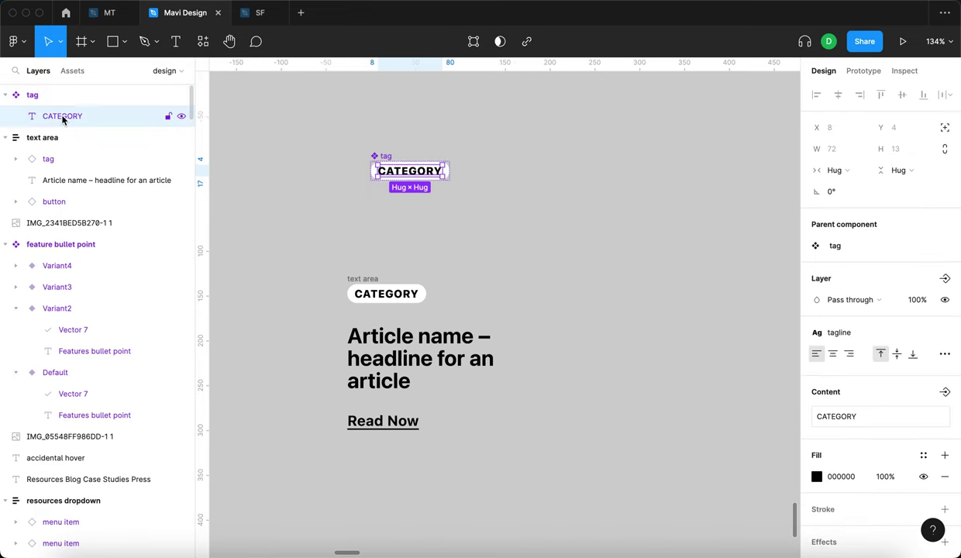
{"action": "left_click", "coordinate": [944, 392]}
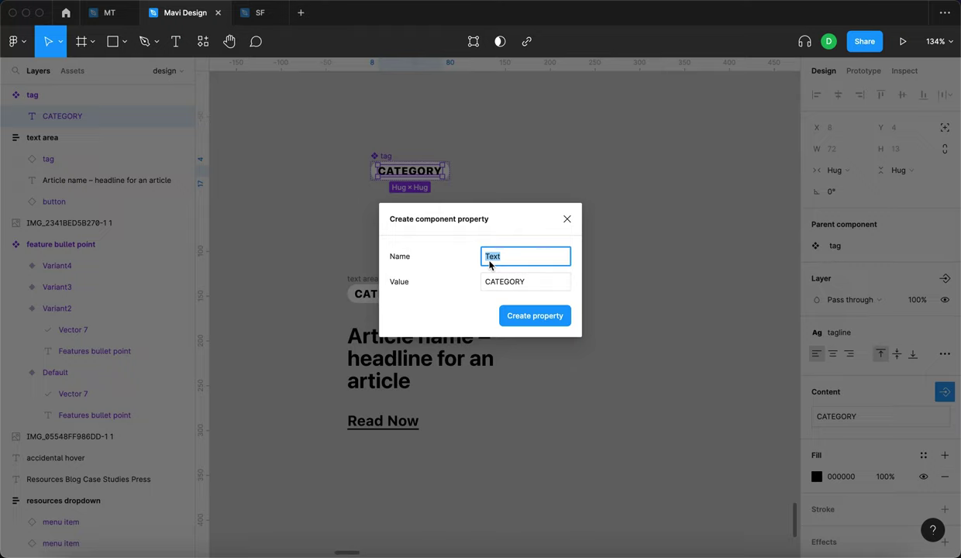
{"action": "type", "text": "tag  text"}
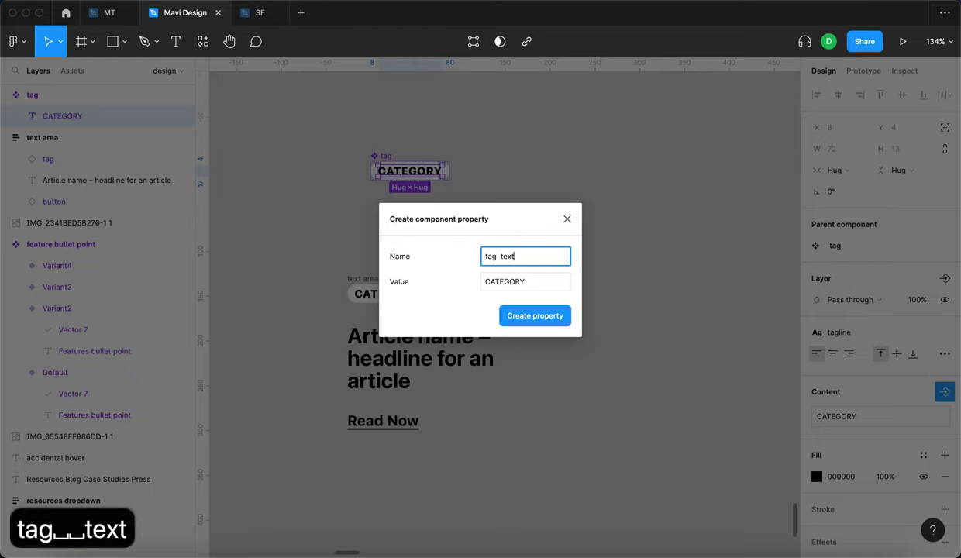
{"action": "key", "text": "super+a"}
{"action": "type", "text": "tag text"}
{"action": "key", "text": "Return"}
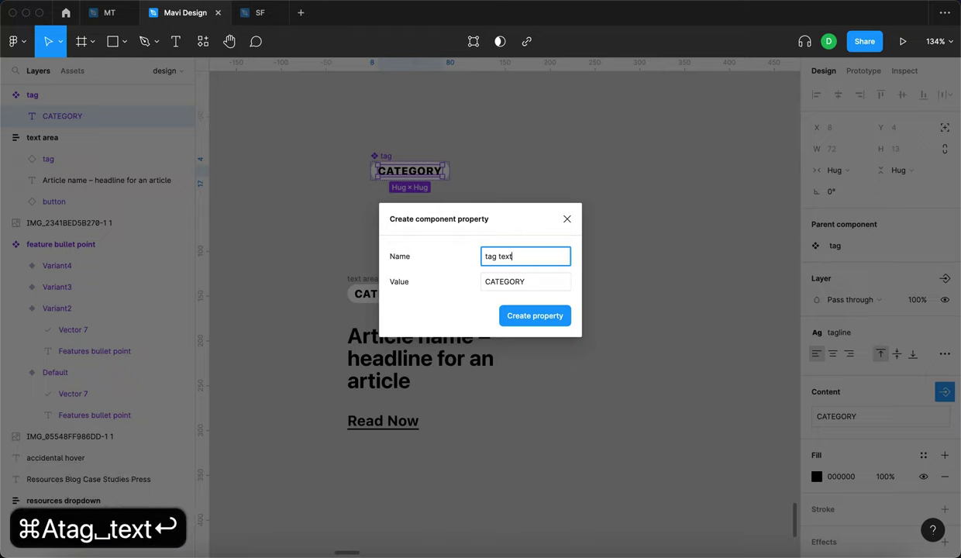
Test the tag text property on the text area's tag instance with "category 2" and undo the change.
{"action": "left_click", "coordinate": [93, 158]}
{"action": "left_click", "coordinate": [919, 289]}
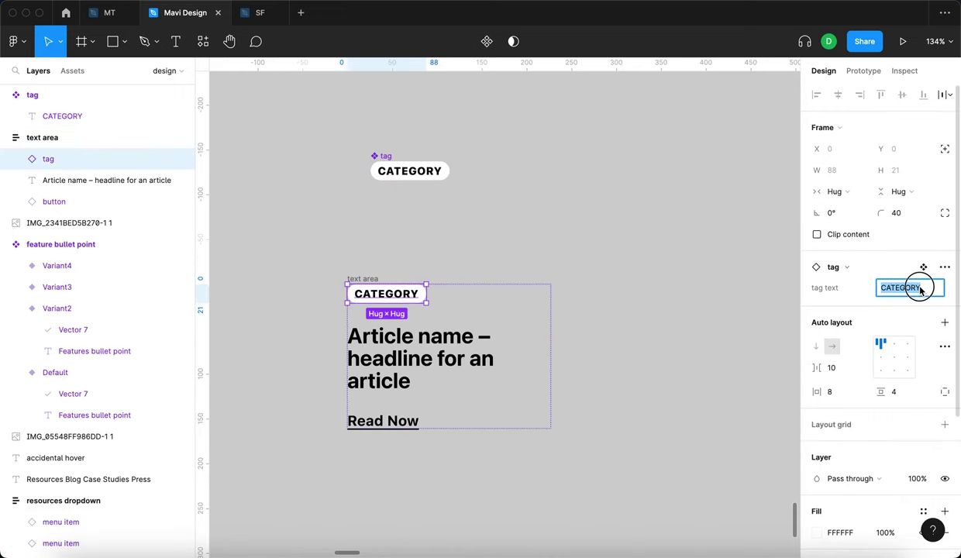
{"action": "type", "text": "category 2"}
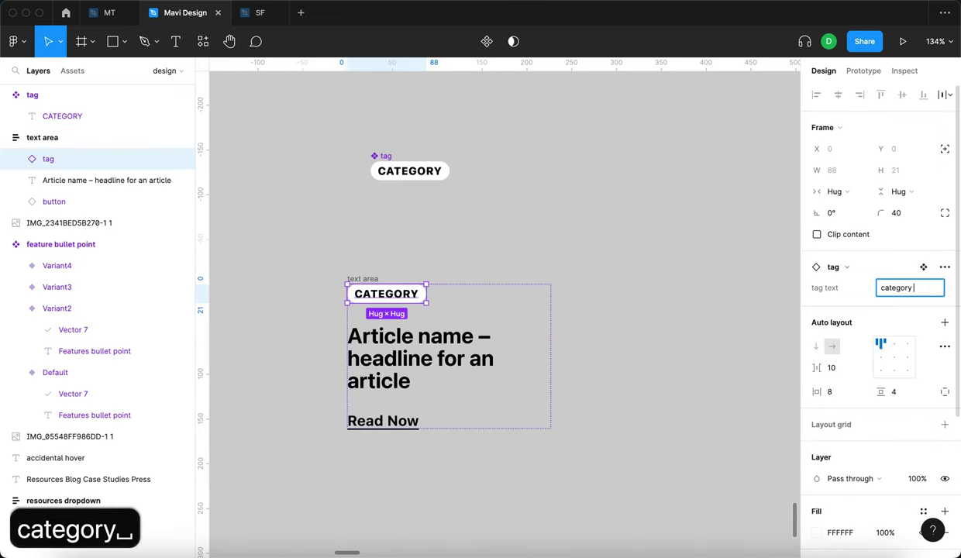
{"action": "key", "text": "Return"}
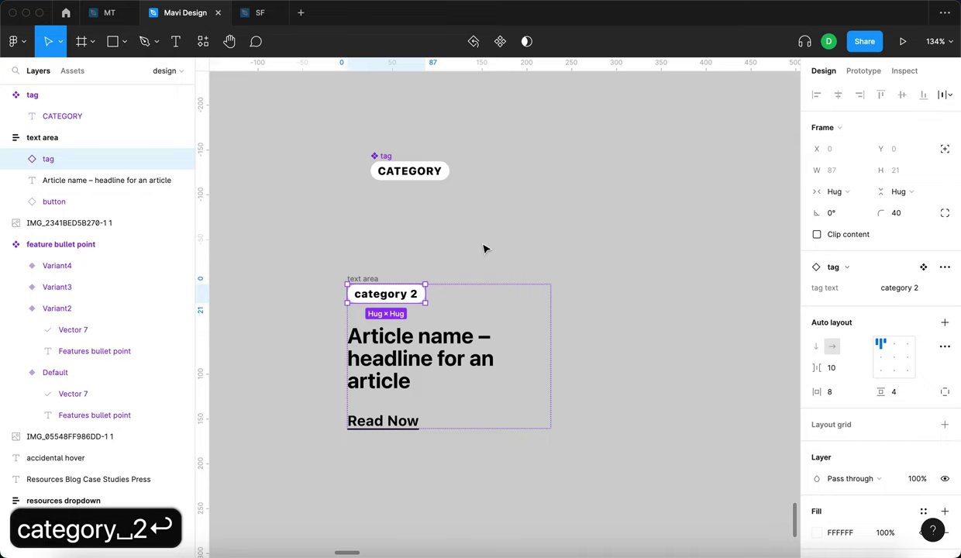
{"action": "key", "text": "super+z"}
Reposition the text area frame below the main tag component at X 3145, Y 4344.
{"action": "left_click_drag", "start_coordinate": [366, 274], "coordinate": [353, 348]}
{"action": "left_click", "coordinate": [539, 211]}
{"action": "left_click", "coordinate": [377, 251]}
{"action": "scroll", "coordinate": [399, 402], "scroll_direction": "down", "scroll_amount": 3}
{"action": "left_click", "coordinate": [392, 405]}
{"action": "scroll", "coordinate": [601, 351], "scroll_direction": "right", "scroll_amount": 3}
{"action": "scroll", "coordinate": [626, 340], "scroll_direction": "left", "scroll_amount": 3}
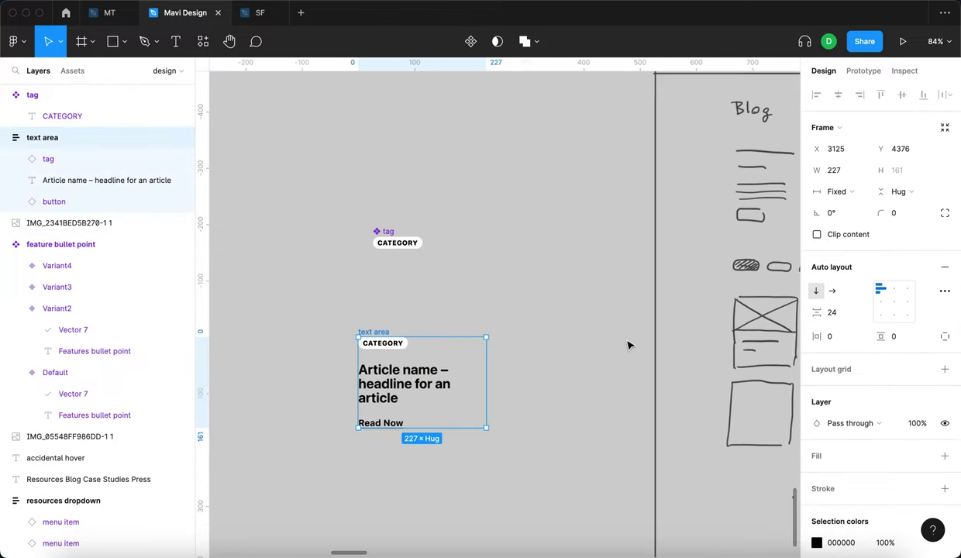
{"action": "left_click", "coordinate": [627, 345]}
{"action": "scroll", "coordinate": [534, 313], "scroll_direction": "up", "scroll_amount": 5}
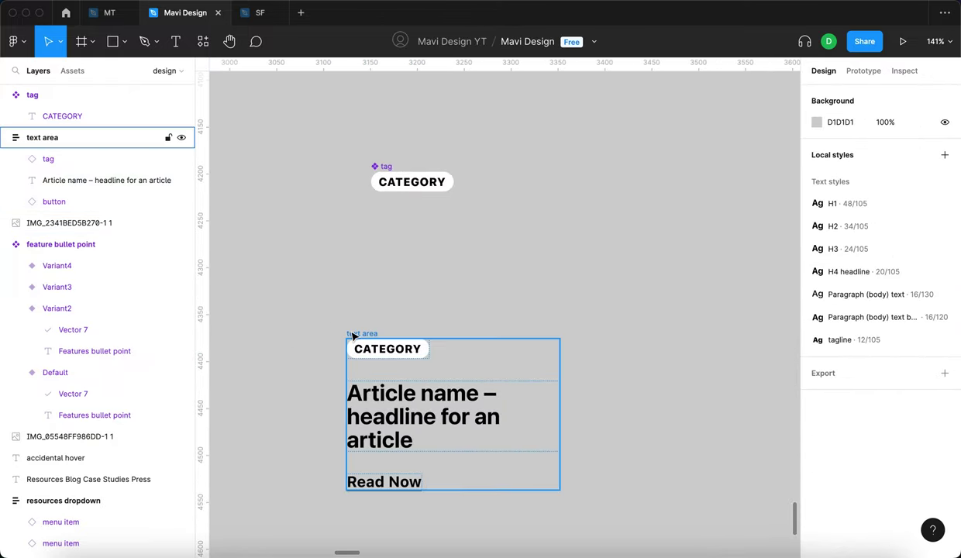
{"action": "left_click_drag", "start_coordinate": [351, 335], "coordinate": [369, 309]}
{"action": "scroll", "coordinate": [372, 313], "scroll_direction": "down", "scroll_amount": 3}
{"action": "left_click", "coordinate": [545, 322]}
Add a white FFFFFF fill to the text area frame.
{"action": "left_click", "coordinate": [390, 301]}
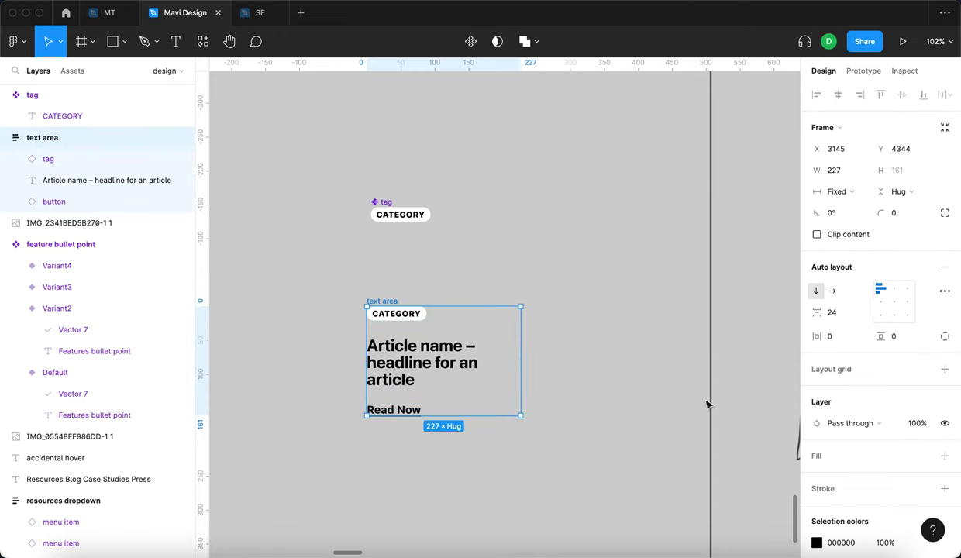
{"action": "scroll", "coordinate": [849, 413], "scroll_direction": "down", "scroll_amount": 1}
{"action": "left_click", "coordinate": [944, 427]}
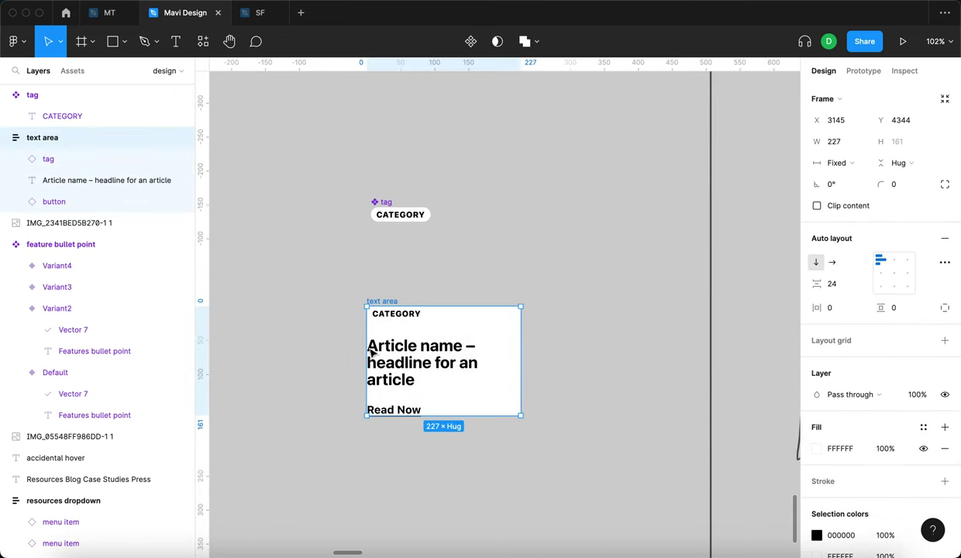
Set the text area frame's horizontal and vertical padding to 16.
{"action": "left_click", "coordinate": [841, 313]}
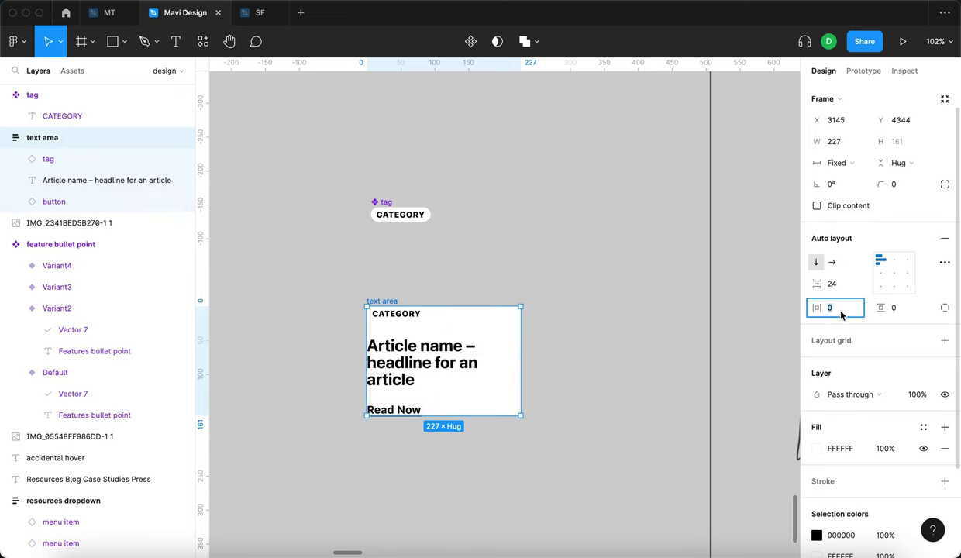
{"action": "key", "text": "shift+Up"}
{"action": "key", "text": "shift+Up"}
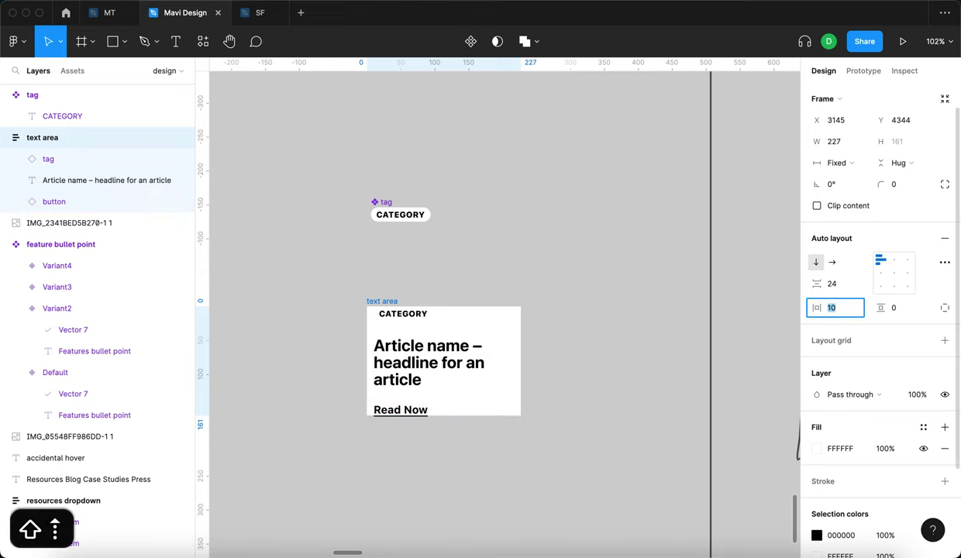
{"action": "key", "text": "Down"}
{"action": "key", "text": "Down"}
{"action": "key", "text": "Down"}
{"action": "key", "text": "Down"}
{"action": "left_click", "coordinate": [891, 307]}
{"action": "key", "text": "shift+Up"}
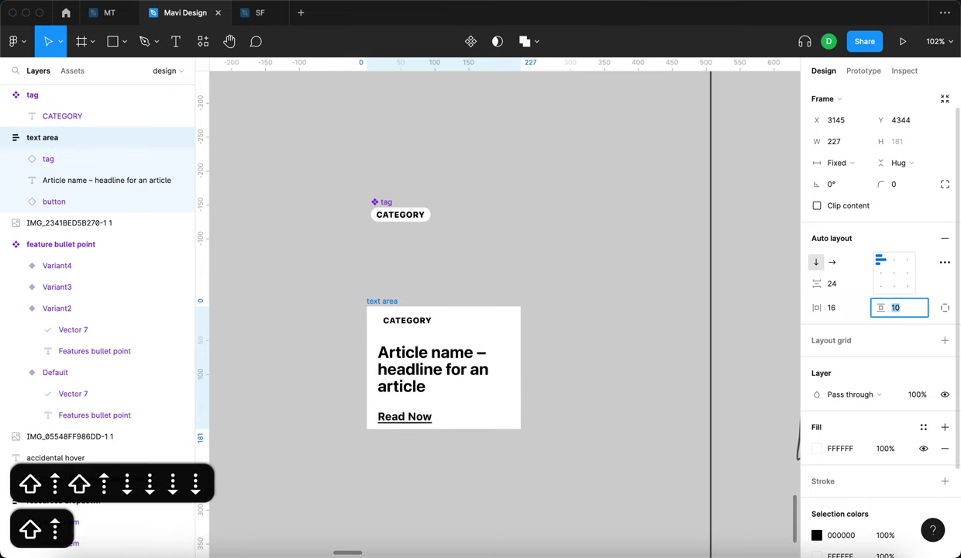
{"action": "key", "text": "Up"}
{"action": "key", "text": "Up"}
{"action": "key", "text": "Up"}
{"action": "key", "text": "Up"}
{"action": "key", "text": "Up"}
{"action": "key", "text": "Up"}
{"action": "key", "text": "Return"}
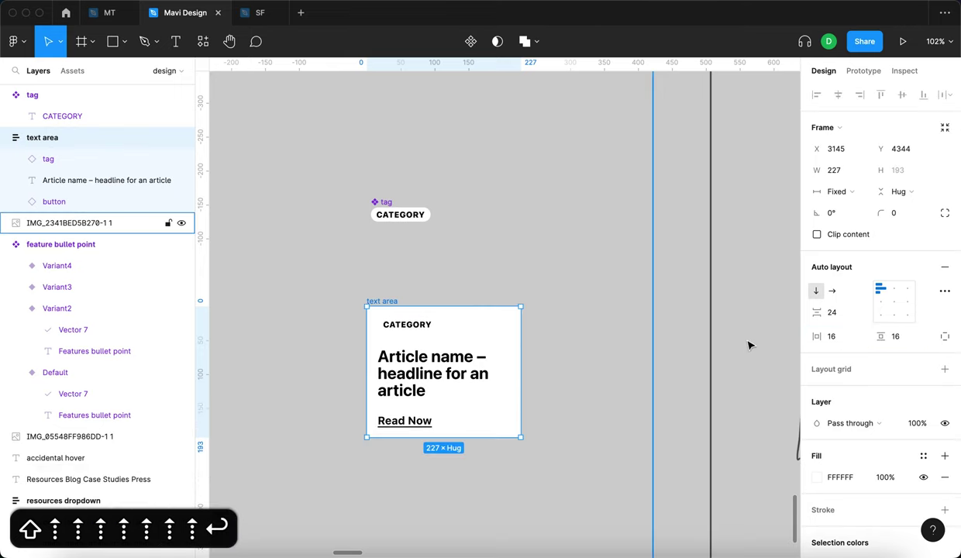
Reduce the vertical spacing between the text area's items to 12.
{"action": "left_click", "coordinate": [848, 314]}
{"action": "key", "text": "shift+Down"}
{"action": "key", "text": "Down"}
{"action": "key", "text": "Down"}
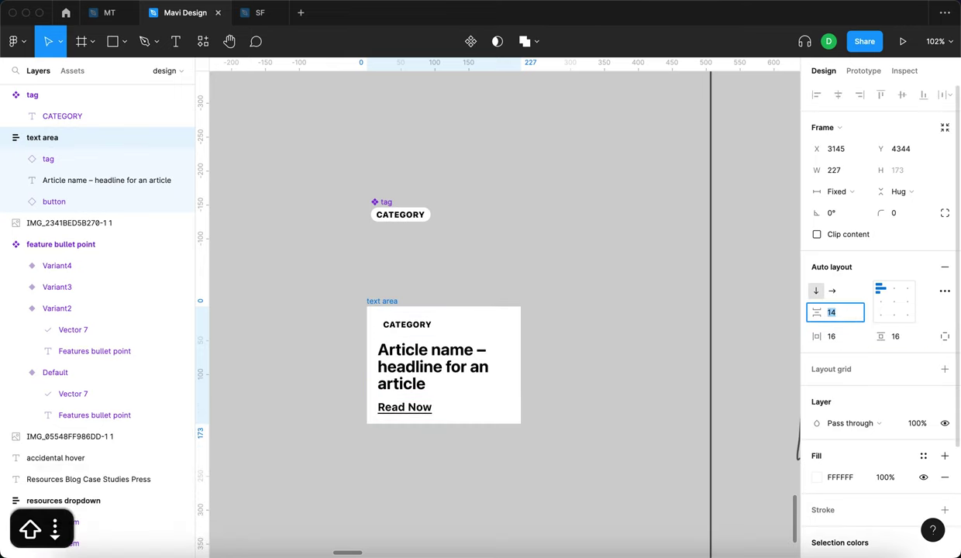
{"action": "left_click", "coordinate": [385, 279]}
Round the text area frame's corners with a radius of 12.
{"action": "left_click", "coordinate": [379, 301]}
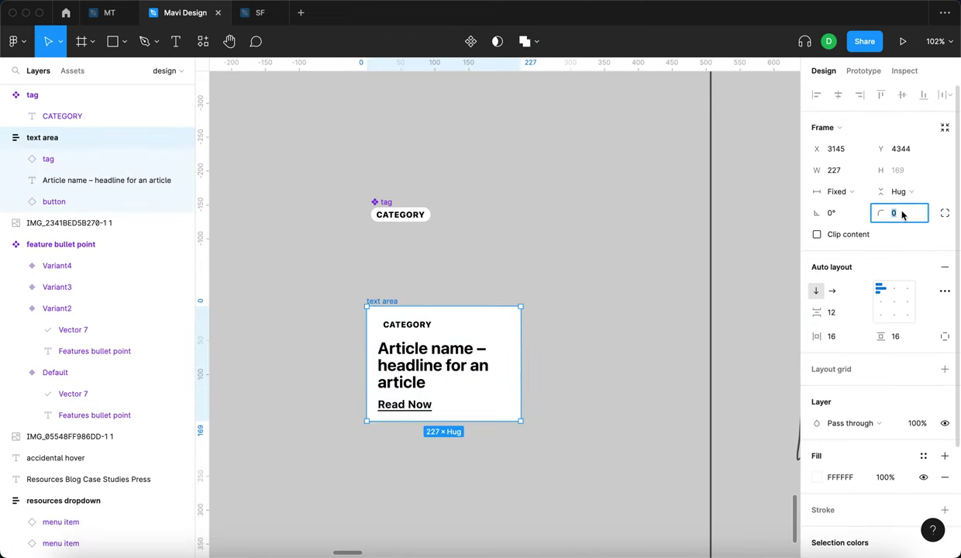
{"action": "key", "text": "Up"}
{"action": "key", "text": "Up"}
{"action": "key", "text": "Up"}
{"action": "key", "text": "Up"}
{"action": "key", "text": "Up"}
{"action": "key", "text": "Up"}
{"action": "key", "text": "Up"}
{"action": "key", "text": "Up"}
{"action": "key", "text": "Up"}
{"action": "key", "text": "Up"}
{"action": "key", "text": "Up"}
{"action": "key", "text": "Up"}
{"action": "key", "text": "Up"}
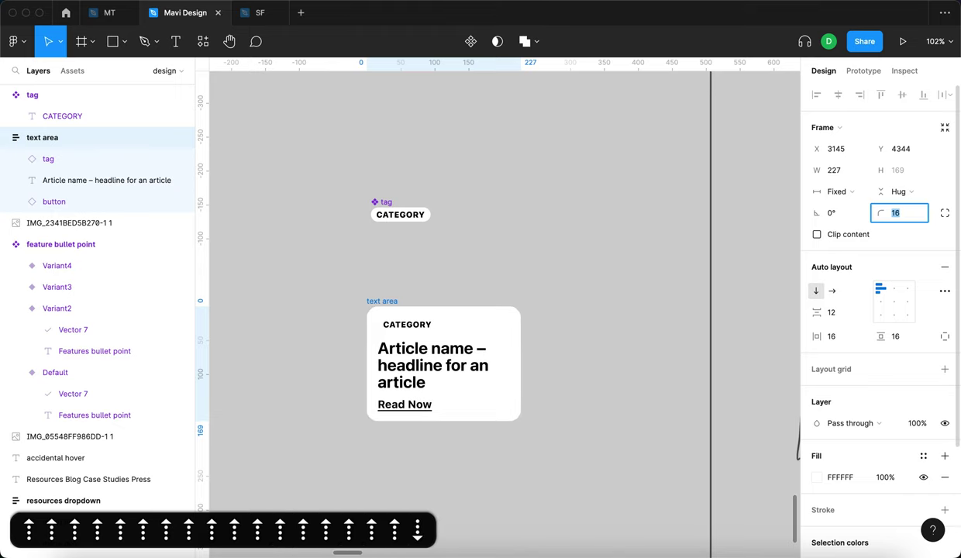
{"action": "key", "text": "Down"}
{"action": "key", "text": "Down"}
{"action": "key", "text": "Down"}
{"action": "key", "text": "Down"}
{"action": "key", "text": "Return"}
Align the text area frame with the main tag's left edge and widen it to 232.
{"action": "left_click", "coordinate": [633, 328]}
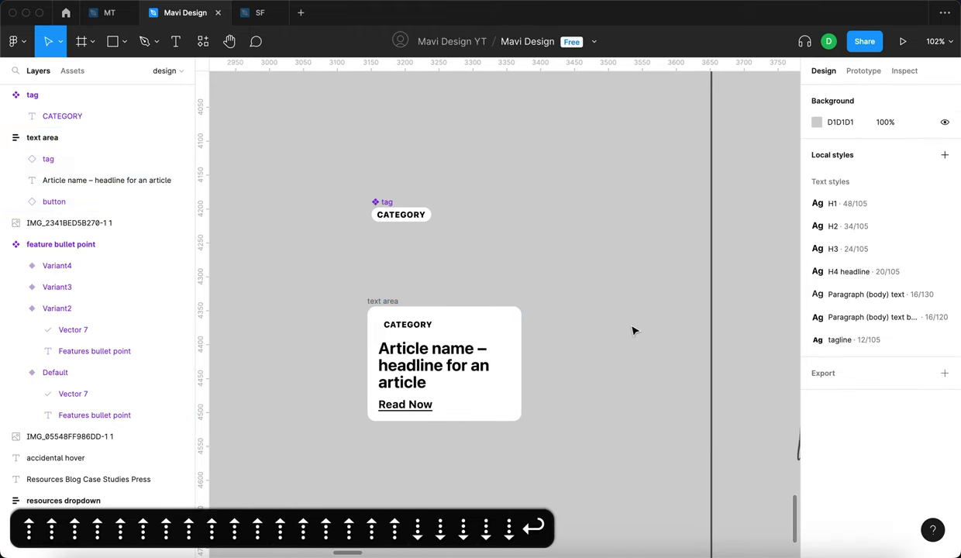
{"action": "scroll", "coordinate": [633, 330], "scroll_direction": "left", "scroll_amount": 2}
{"action": "left_click_drag", "start_coordinate": [414, 280], "coordinate": [430, 314]}
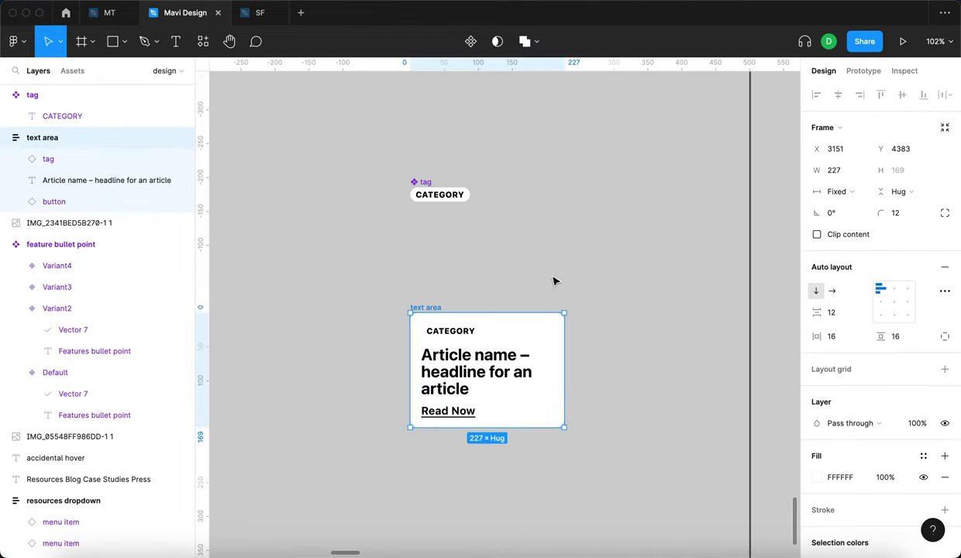
{"action": "left_click", "coordinate": [555, 279]}
{"action": "left_click", "coordinate": [426, 312]}
{"action": "mouse_move", "coordinate": [561, 338]}
{"action": "left_mouse_down"}
{"action": "mouse_move", "coordinate": [480, 335]}
{"action": "mouse_move", "coordinate": [583, 347]}
{"action": "mouse_move", "coordinate": [566, 346]}
{"action": "left_mouse_up"}
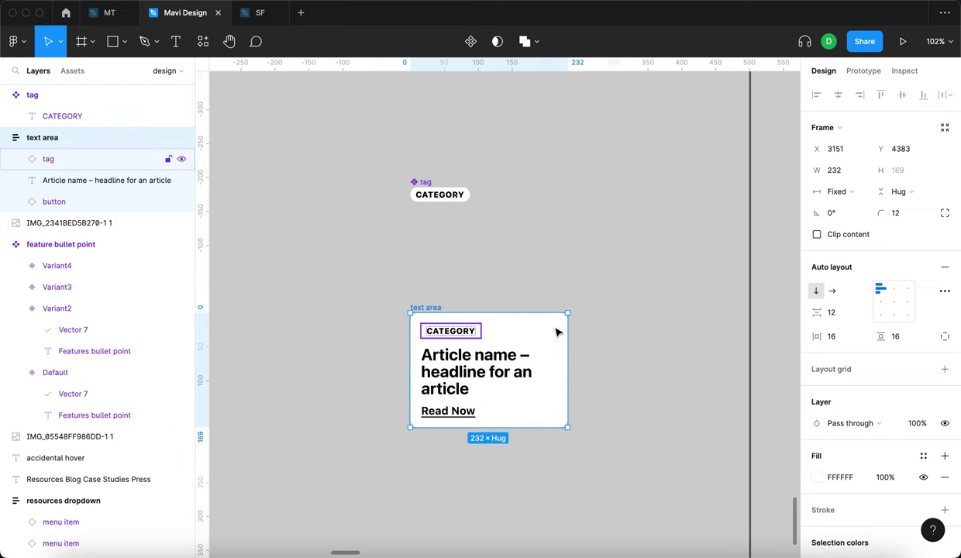
{"action": "left_click", "coordinate": [450, 331]}
{"action": "key", "text": "Tab"}
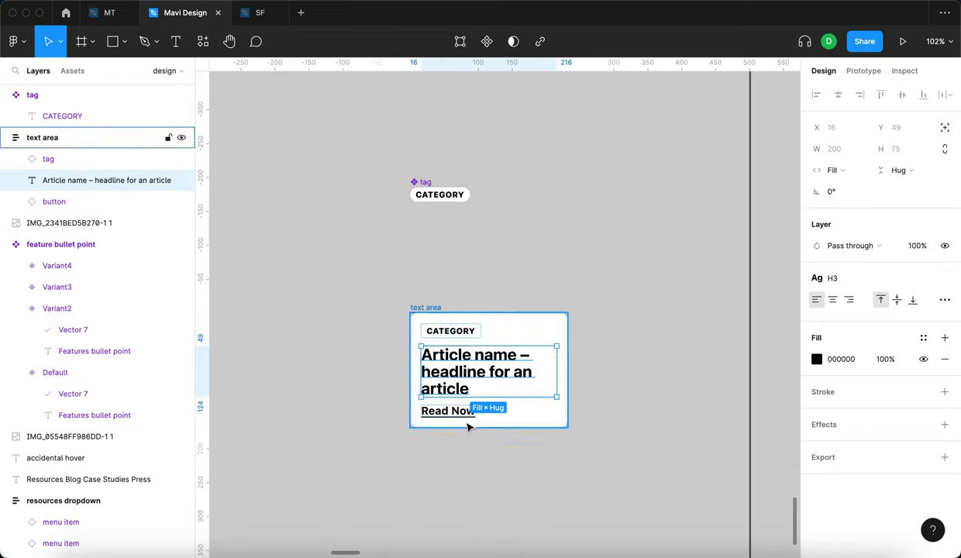
{"action": "key", "text": "Tab"}
{"action": "left_click", "coordinate": [383, 243]}
Change the main tag component's fill to the light grey E8E8E8.
{"action": "left_click", "coordinate": [444, 196]}
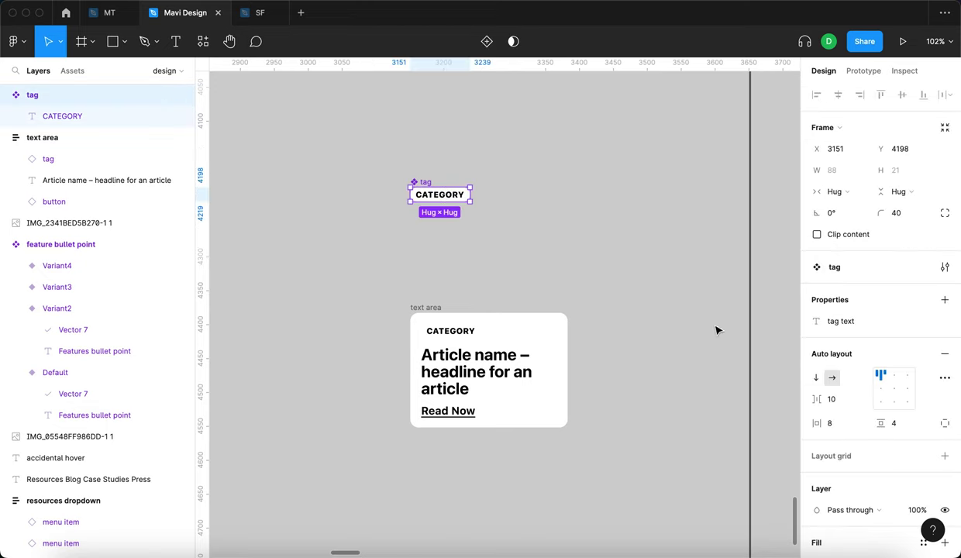
{"action": "scroll", "coordinate": [883, 422], "scroll_direction": "down", "scroll_amount": 3}
{"action": "scroll", "coordinate": [883, 422], "scroll_direction": "down", "scroll_amount": 1}
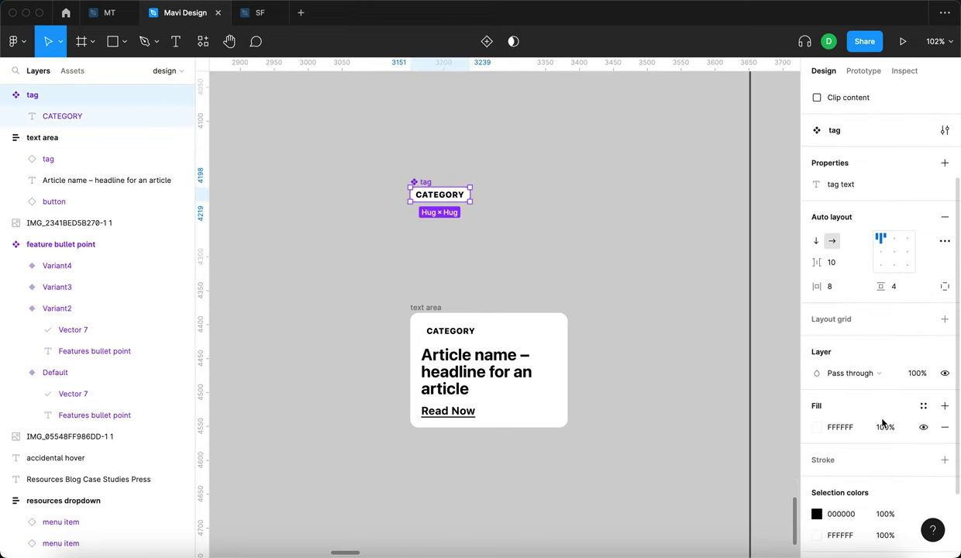
{"action": "left_click", "coordinate": [815, 429]}
{"action": "left_click_drag", "start_coordinate": [641, 234], "coordinate": [635, 242]}
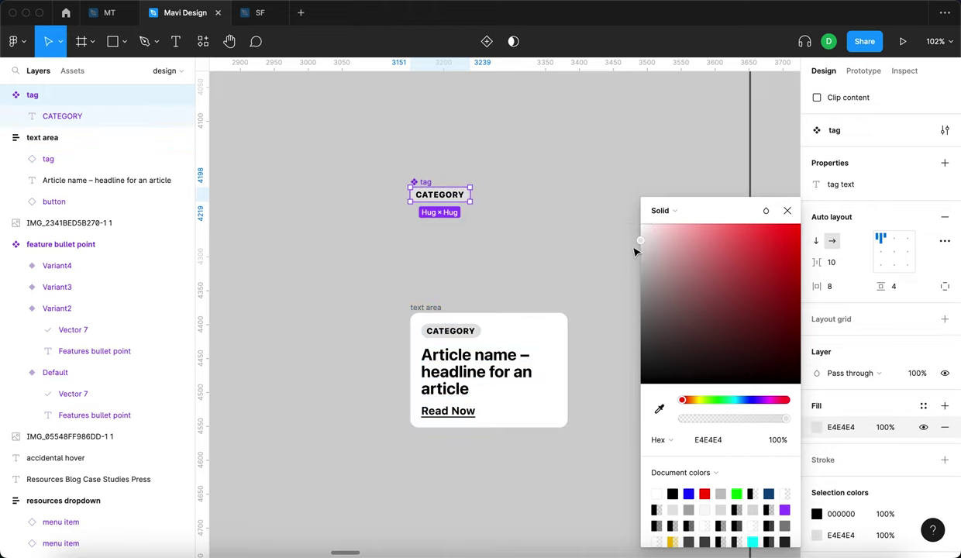
{"action": "mouse_move", "coordinate": [642, 242]}
{"action": "left_mouse_down"}
{"action": "mouse_move", "coordinate": [632, 253]}
{"action": "mouse_move", "coordinate": [627, 245]}
{"action": "left_mouse_up"}
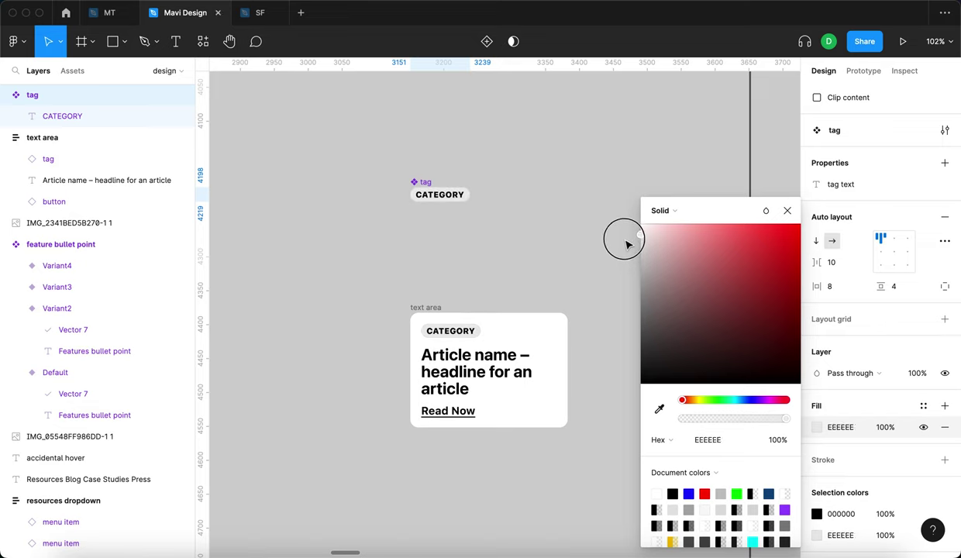
{"action": "left_click", "coordinate": [787, 210]}
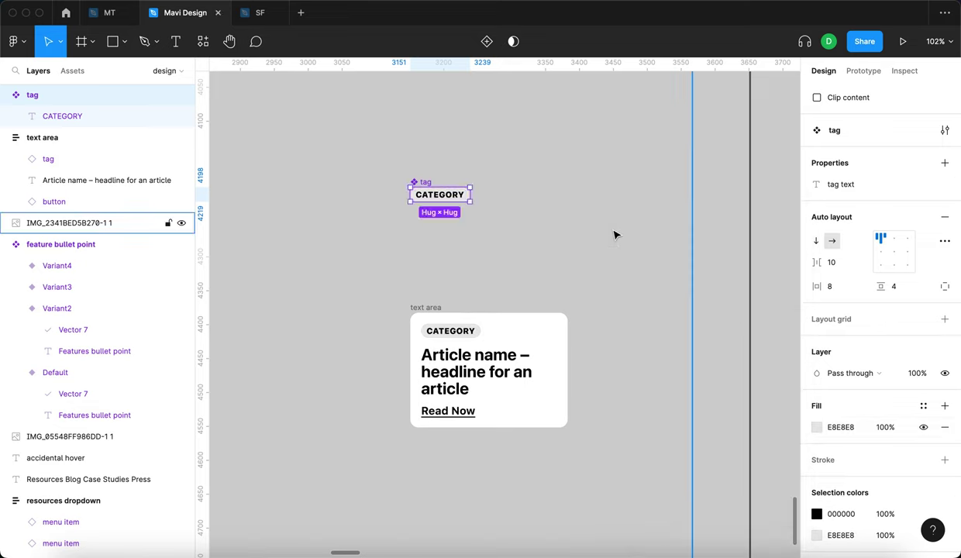
{"action": "left_click", "coordinate": [575, 257]}
{"action": "scroll", "coordinate": [573, 263], "scroll_direction": "up", "scroll_amount": 1}
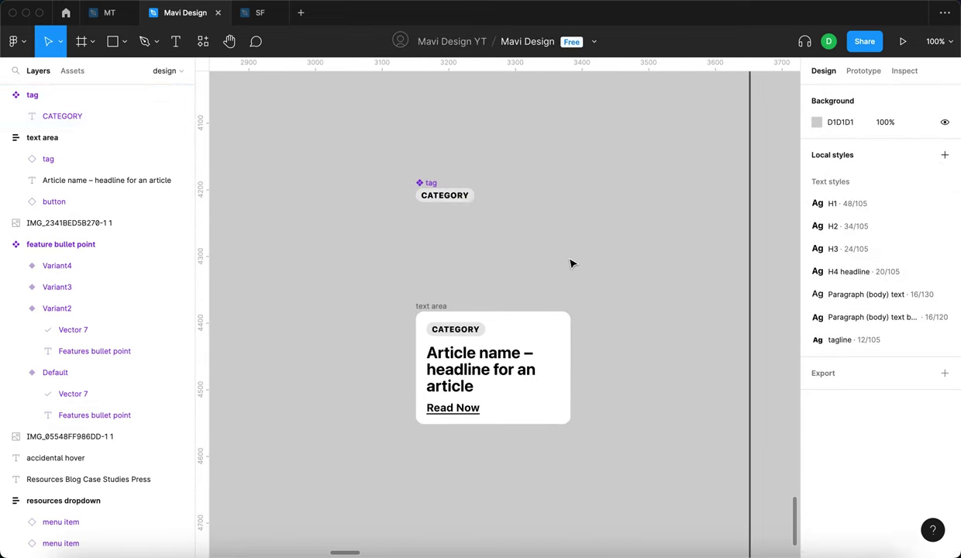
Lower the opacity of the text area's Read Now button to 60%.
{"action": "left_click", "coordinate": [437, 305]}
{"action": "left_click", "coordinate": [474, 413]}
{"action": "scroll", "coordinate": [880, 418], "scroll_direction": "down", "scroll_amount": 1}
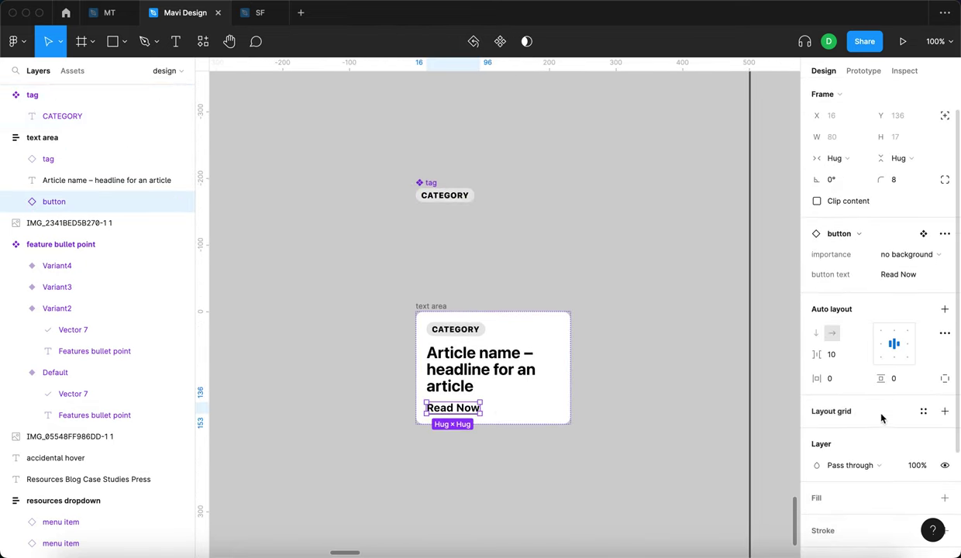
{"action": "key", "text": "shift+Down"}
{"action": "key", "text": "shift+Down"}
{"action": "key", "text": "shift+Down"}
{"action": "key", "text": "shift+Down"}
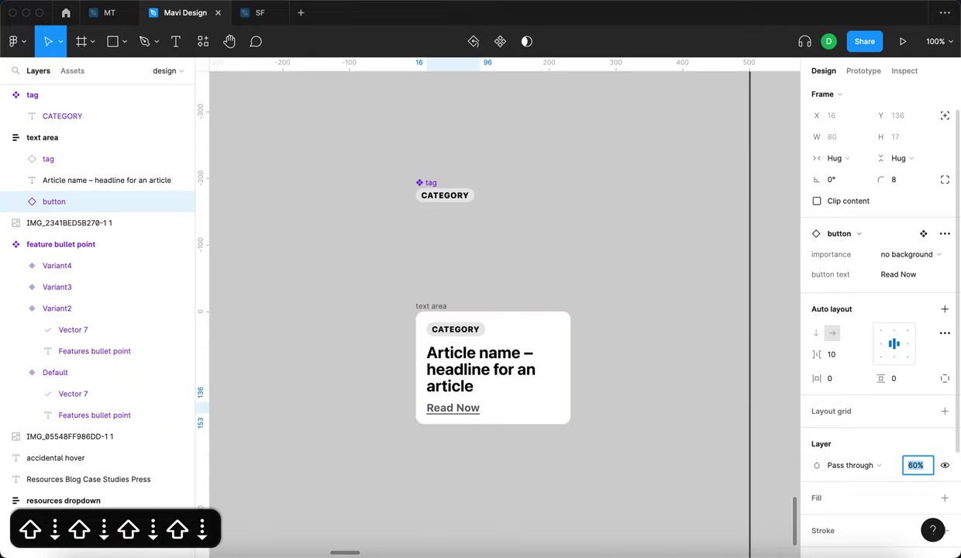
{"action": "key", "text": "Return"}
{"action": "left_click", "coordinate": [674, 441]}
Widen the article card's text area frame to about 243.
{"action": "scroll", "coordinate": [458, 272], "scroll_direction": "down", "scroll_amount": 3}
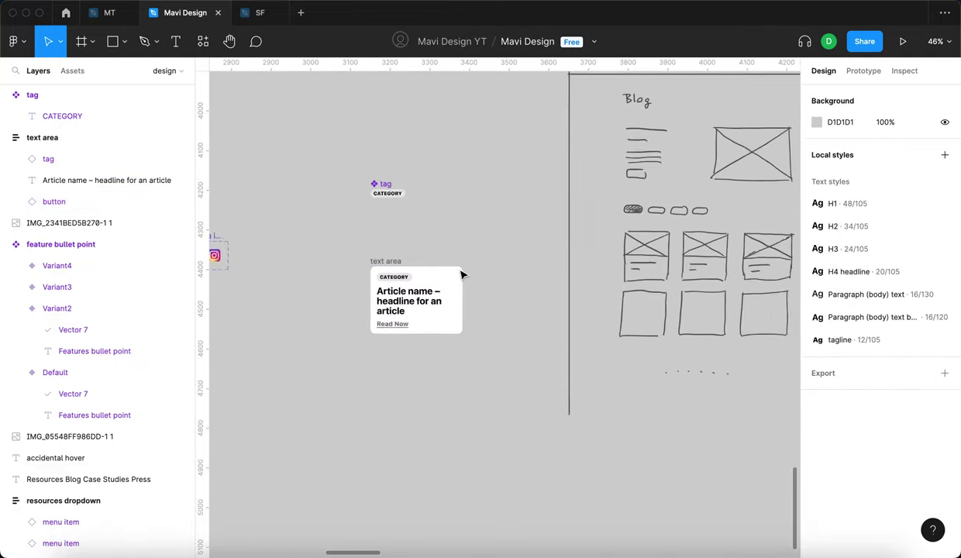
{"action": "scroll", "coordinate": [343, 246], "scroll_direction": "up", "scroll_amount": 5}
{"action": "left_click", "coordinate": [312, 260]}
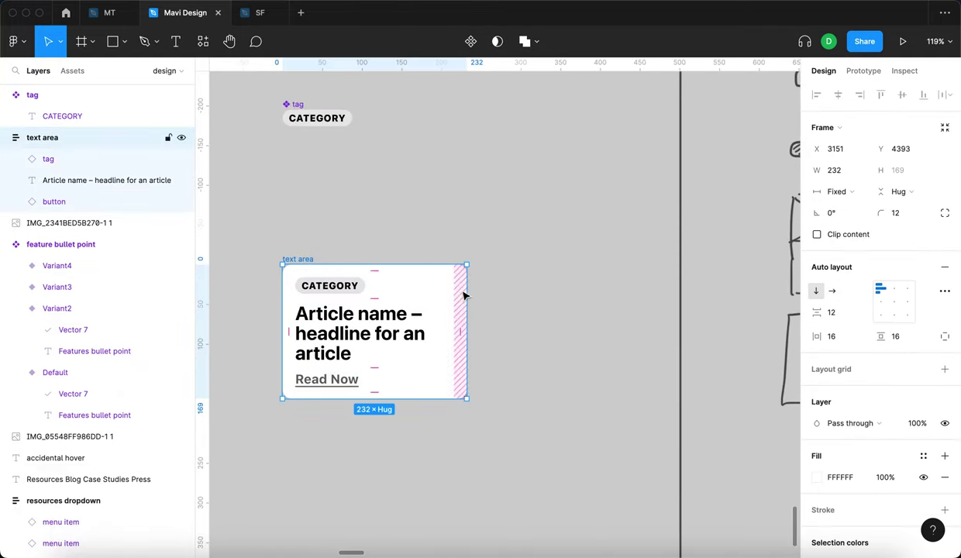
{"action": "mouse_move", "coordinate": [466, 290]}
{"action": "left_mouse_down"}
{"action": "mouse_move", "coordinate": [523, 291]}
{"action": "mouse_move", "coordinate": [463, 300]}
{"action": "mouse_move", "coordinate": [474, 301]}
{"action": "left_mouse_up"}
{"action": "left_click", "coordinate": [542, 305]}
{"action": "scroll", "coordinate": [542, 306], "scroll_direction": "down", "scroll_amount": 5}
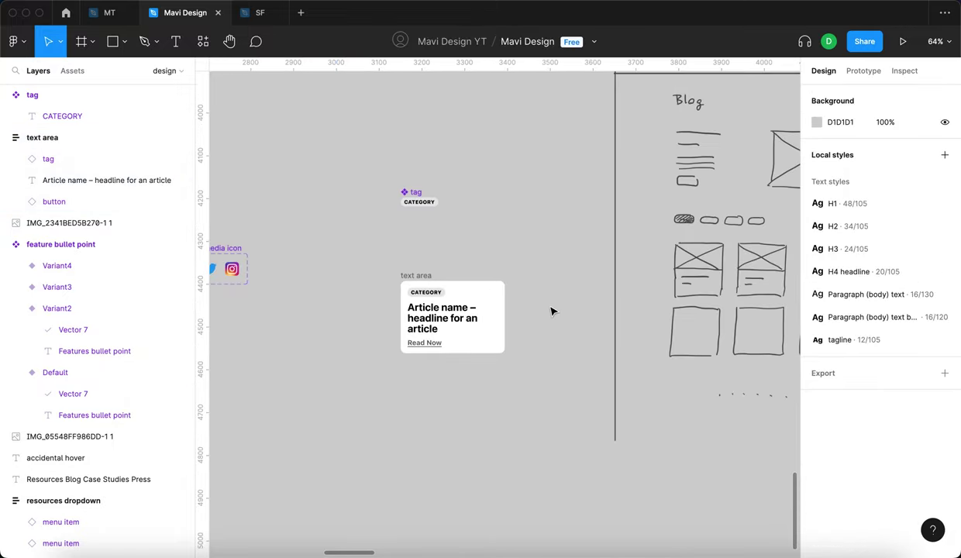
Copy the gradient image from the homepage's second horizontal card and place the copy on the canvas below the text area frame.
{"action": "scroll", "coordinate": [551, 312], "scroll_direction": "down", "scroll_amount": 5}
{"action": "left_click_drag", "start_coordinate": [460, 252], "coordinate": [667, 399]}
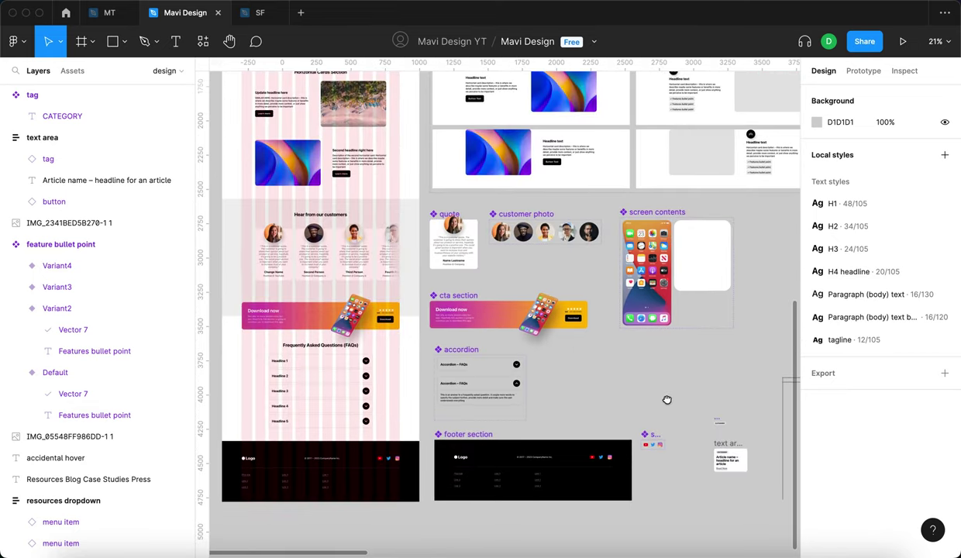
{"action": "scroll", "coordinate": [537, 328], "scroll_direction": "up", "scroll_amount": 8}
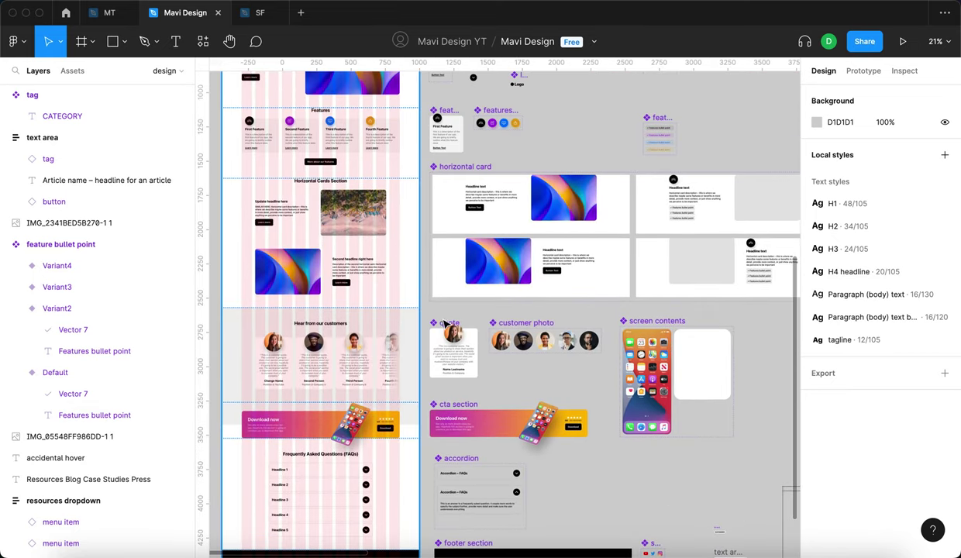
{"action": "scroll", "coordinate": [459, 361], "scroll_direction": "down", "scroll_amount": 5}
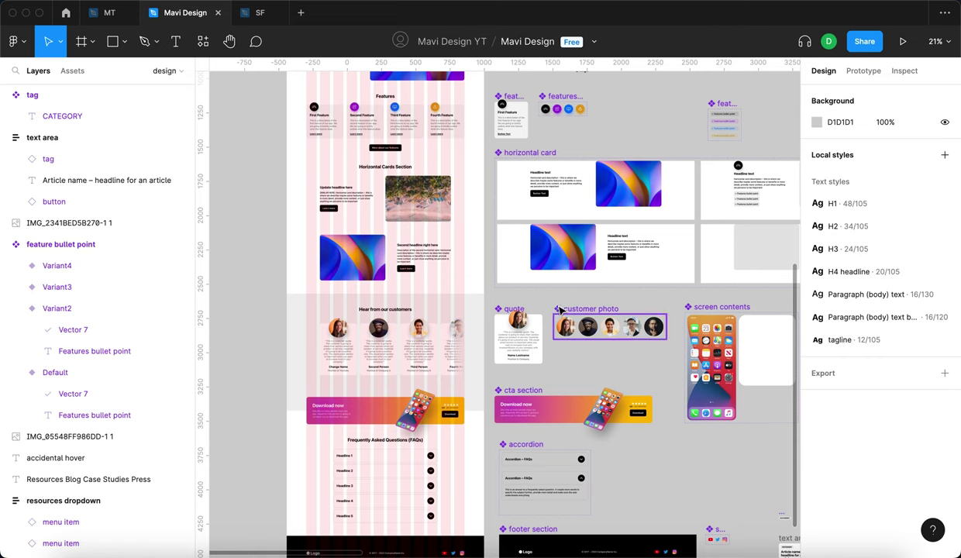
{"action": "left_click", "coordinate": [372, 273]}
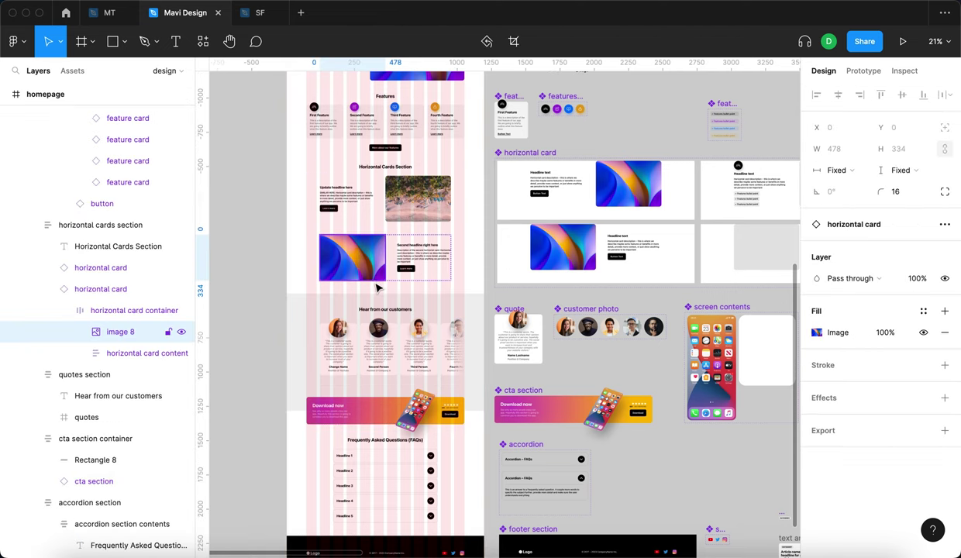
{"action": "scroll", "coordinate": [378, 285], "scroll_direction": "down", "scroll_amount": 5}
{"action": "scroll", "coordinate": [362, 254], "scroll_direction": "left", "scroll_amount": 5}
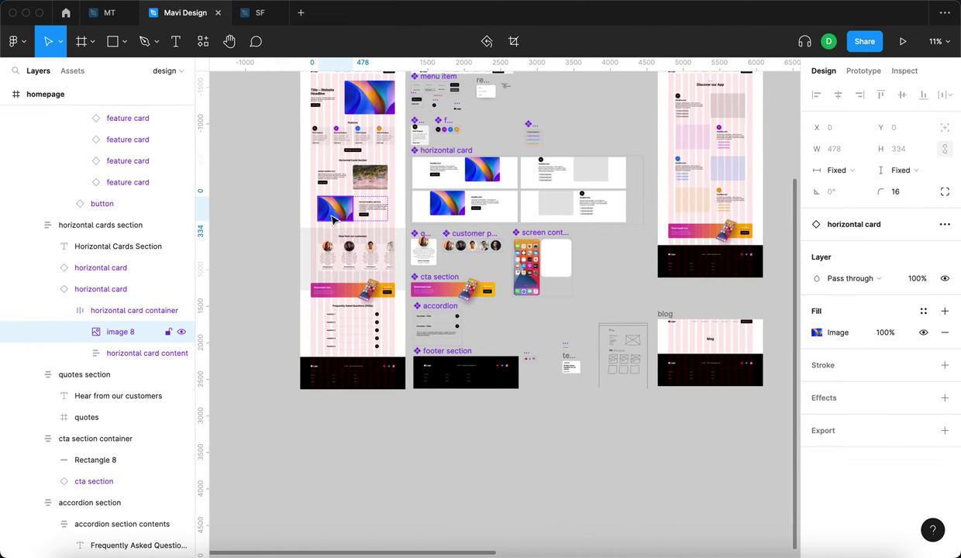
{"action": "left_click_drag", "start_coordinate": [379, 248], "coordinate": [557, 396]}
Shift the image copy slightly and keep its image fill's scaling mode on Fill.
{"action": "scroll", "coordinate": [566, 400], "scroll_direction": "up", "scroll_amount": 5}
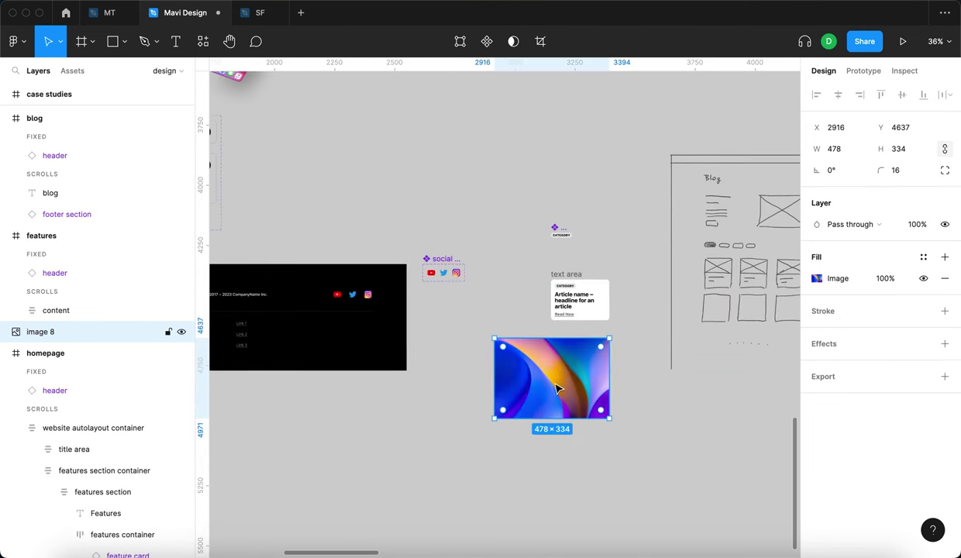
{"action": "scroll", "coordinate": [557, 388], "scroll_direction": "up", "scroll_amount": 3}
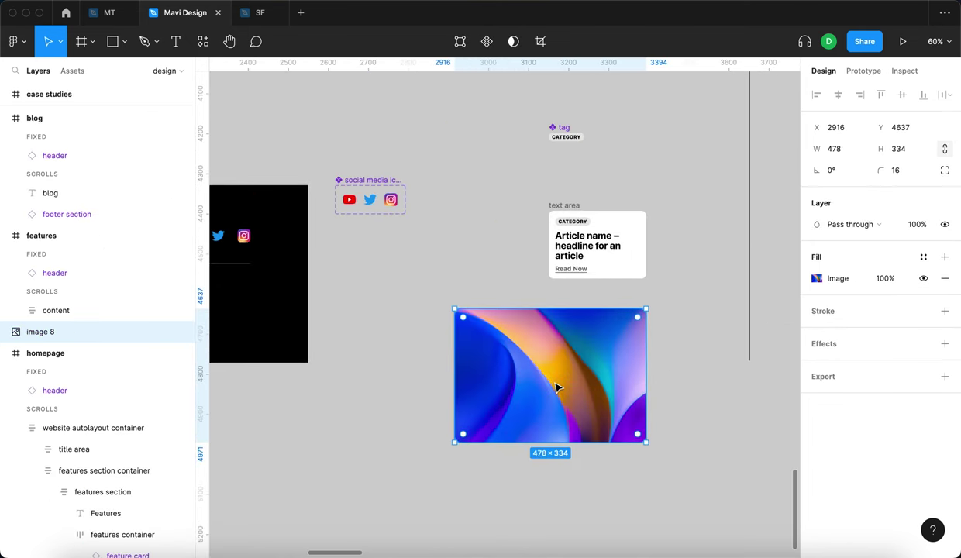
{"action": "left_click", "coordinate": [816, 279]}
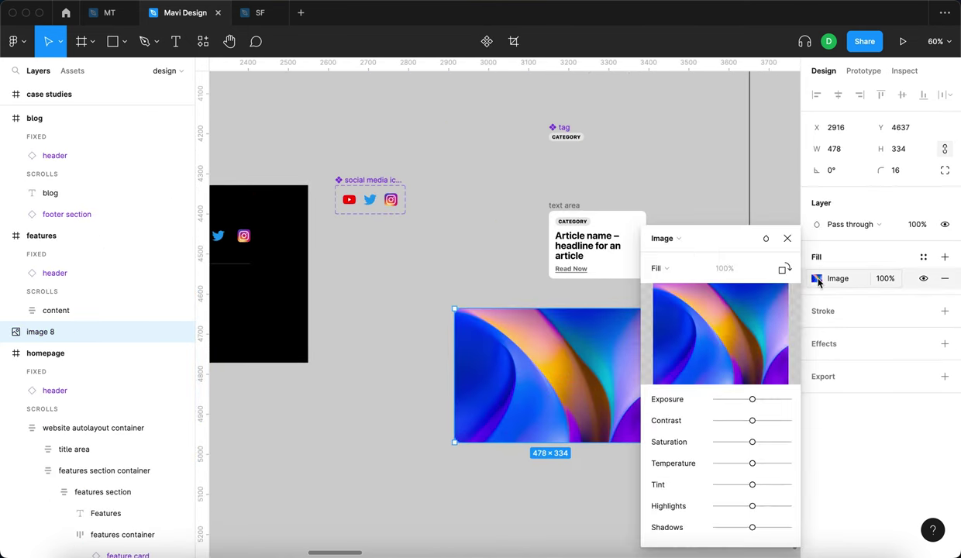
{"action": "left_click", "coordinate": [786, 238]}
{"action": "left_click_drag", "start_coordinate": [556, 345], "coordinate": [599, 348]}
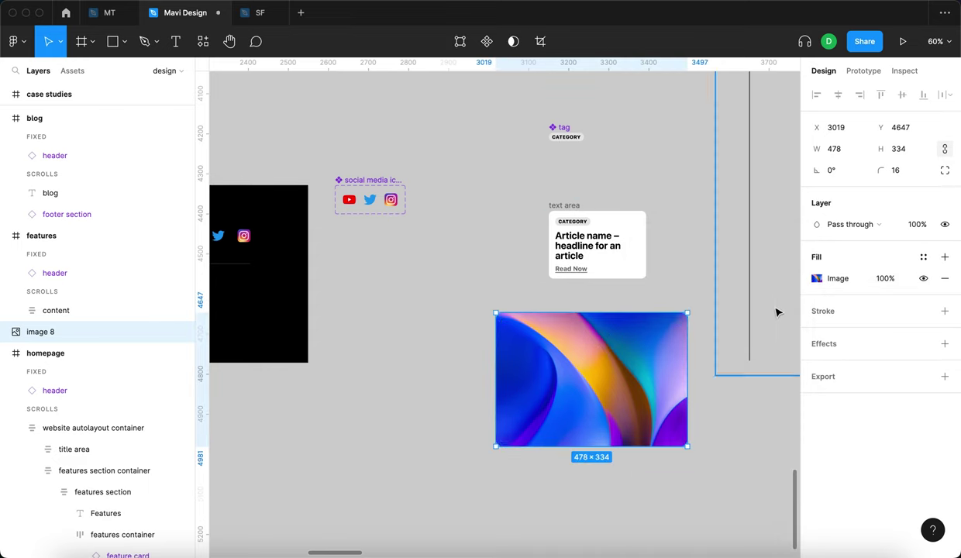
{"action": "left_click", "coordinate": [816, 278]}
{"action": "left_click", "coordinate": [656, 268]}
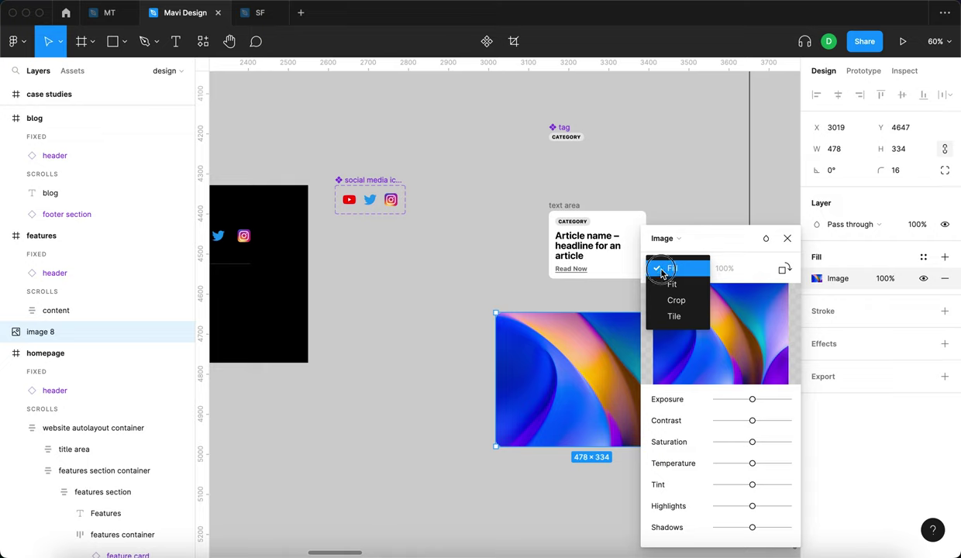
{"action": "left_click", "coordinate": [661, 270]}
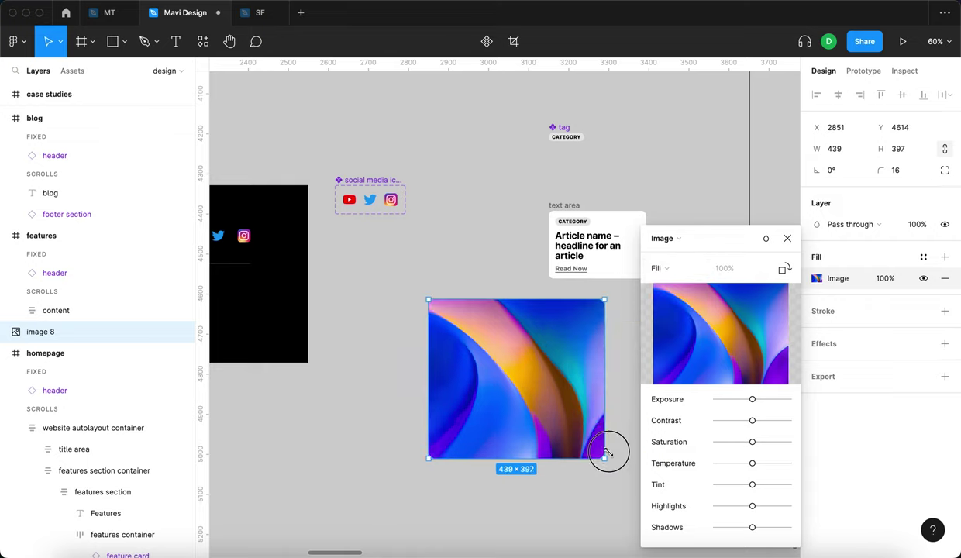
Resize the image copy to about 243 × 275, lined up with both side edges of the text area above it.
{"action": "left_click_drag", "start_coordinate": [609, 451], "coordinate": [628, 410]}
{"action": "left_click", "coordinate": [784, 239]}
{"action": "left_click_drag", "start_coordinate": [556, 372], "coordinate": [603, 406]}
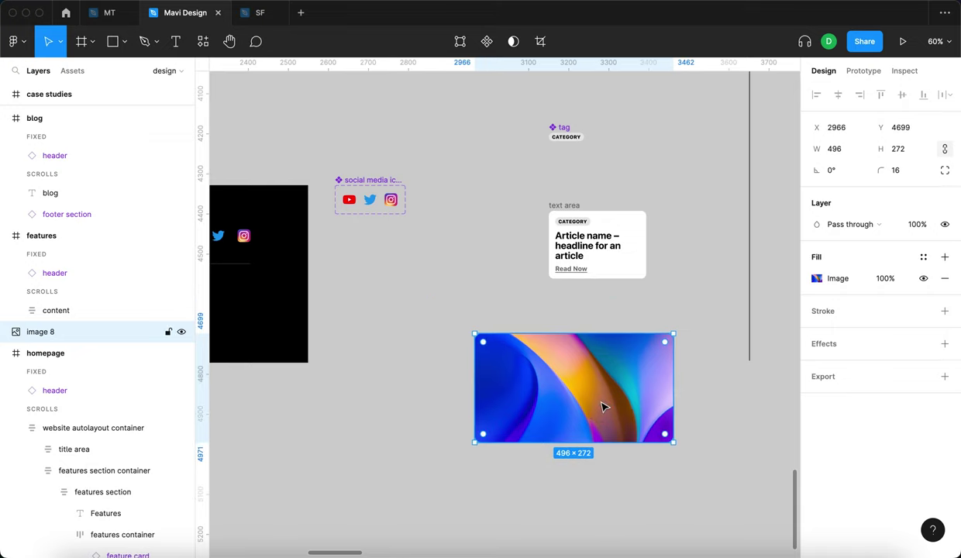
{"action": "left_click_drag", "start_coordinate": [675, 445], "coordinate": [614, 456]}
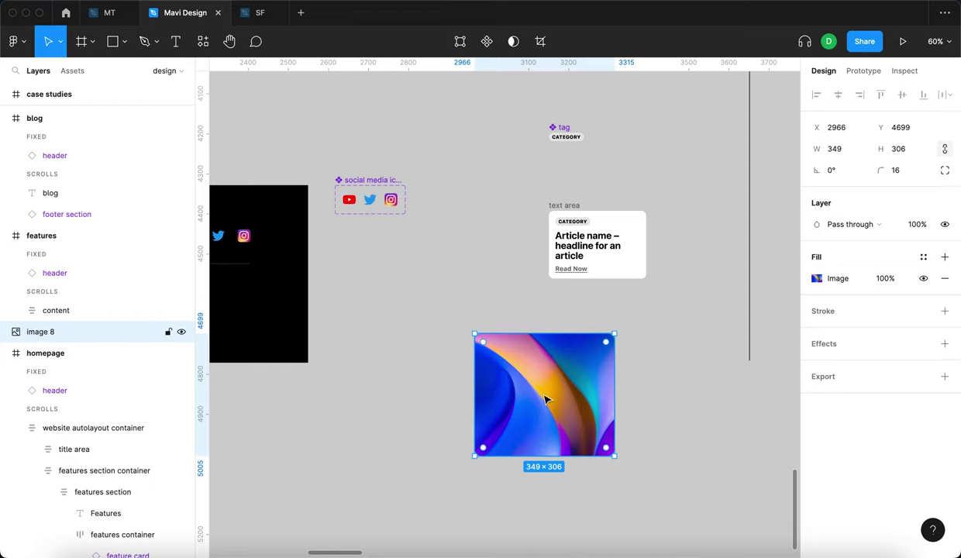
{"action": "left_click_drag", "start_coordinate": [570, 399], "coordinate": [601, 397]}
{"action": "mouse_move", "coordinate": [647, 334]}
{"action": "left_mouse_down"}
{"action": "mouse_move", "coordinate": [617, 344]}
{"action": "mouse_move", "coordinate": [631, 405]}
{"action": "mouse_move", "coordinate": [681, 365]}
{"action": "mouse_move", "coordinate": [649, 297]}
{"action": "mouse_move", "coordinate": [558, 312]}
{"action": "mouse_move", "coordinate": [711, 375]}
{"action": "mouse_move", "coordinate": [712, 337]}
{"action": "mouse_move", "coordinate": [788, 400]}
{"action": "mouse_move", "coordinate": [596, 349]}
{"action": "mouse_move", "coordinate": [630, 335]}
{"action": "left_mouse_up"}
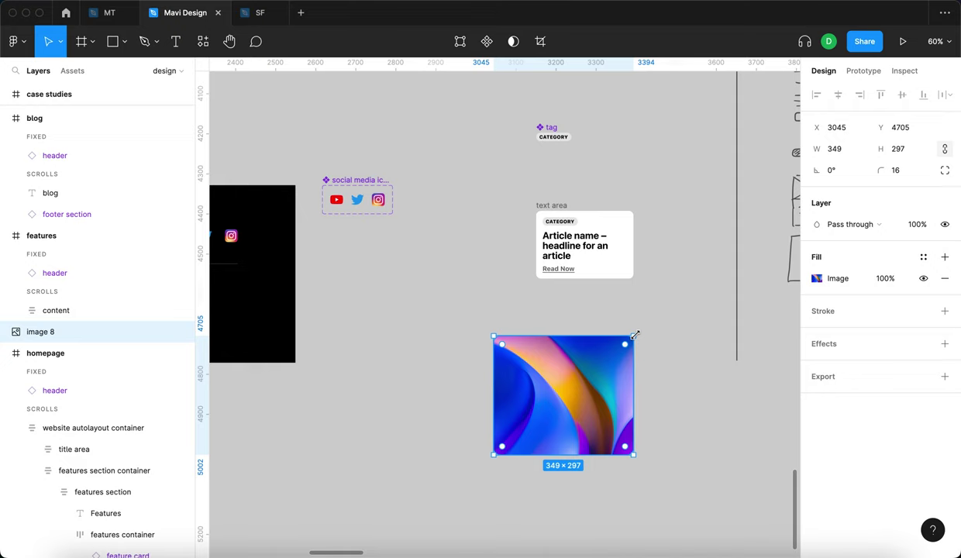
{"action": "left_click_drag", "start_coordinate": [491, 457], "coordinate": [537, 446]}
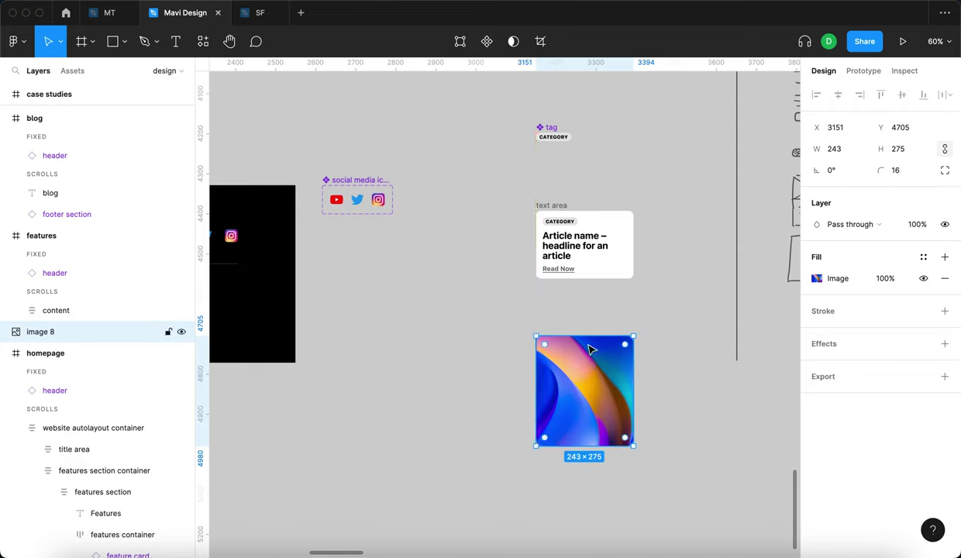
Overlay the text area on the lower part of the image and shorten the image to a height of about 140.
{"action": "left_click_drag", "start_coordinate": [585, 414], "coordinate": [630, 224]}
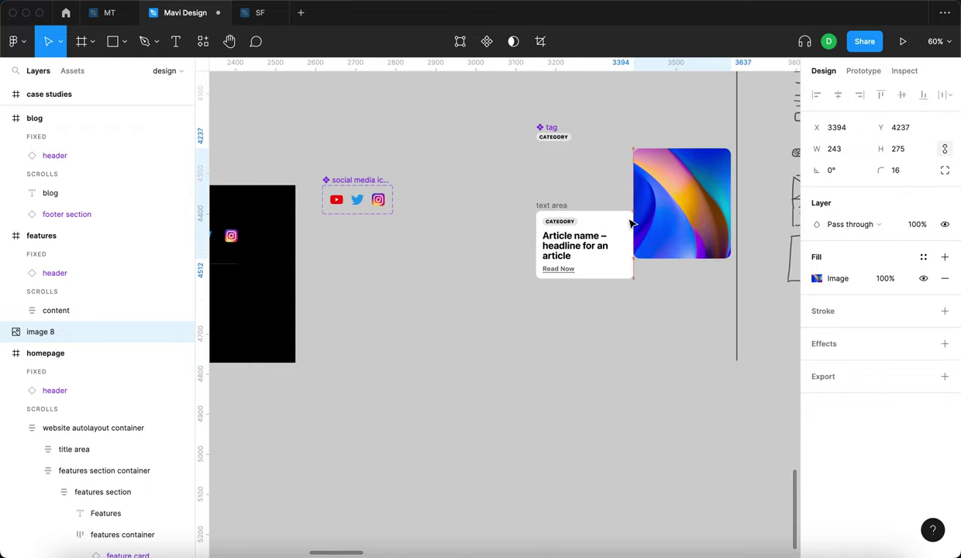
{"action": "left_click_drag", "start_coordinate": [554, 206], "coordinate": [525, 264]}
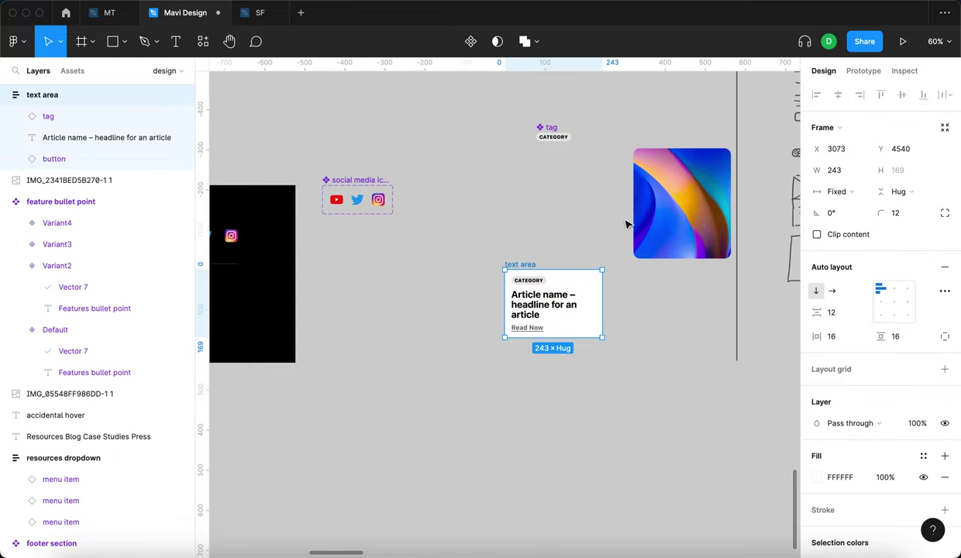
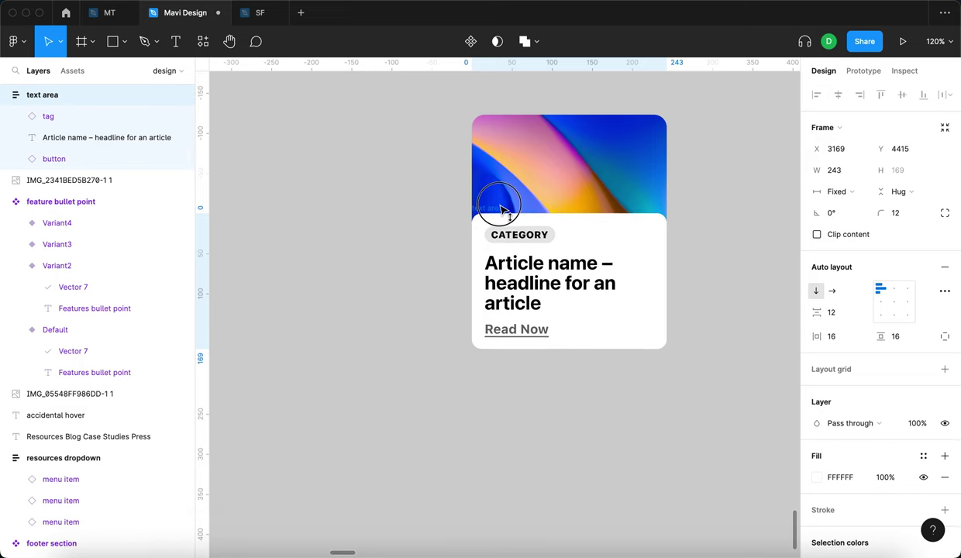
{"action": "left_click", "coordinate": [585, 217]}
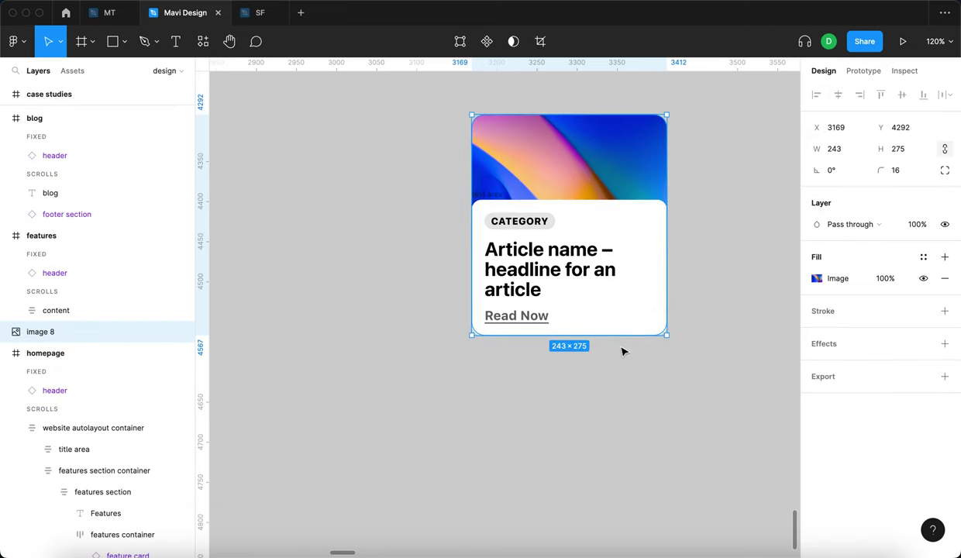
{"action": "left_click_drag", "start_coordinate": [621, 336], "coordinate": [646, 224]}
{"action": "left_click", "coordinate": [718, 229]}
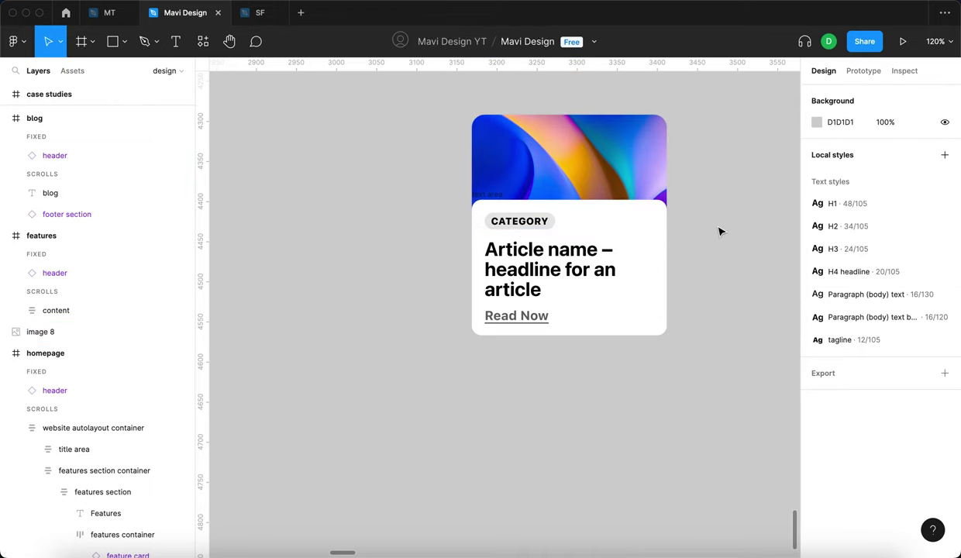
Wrap the image and the text area together in a vertical auto layout frame.
{"action": "scroll", "coordinate": [672, 261], "scroll_direction": "down", "scroll_amount": 10}
{"action": "scroll", "coordinate": [671, 261], "scroll_direction": "up", "scroll_amount": 8}
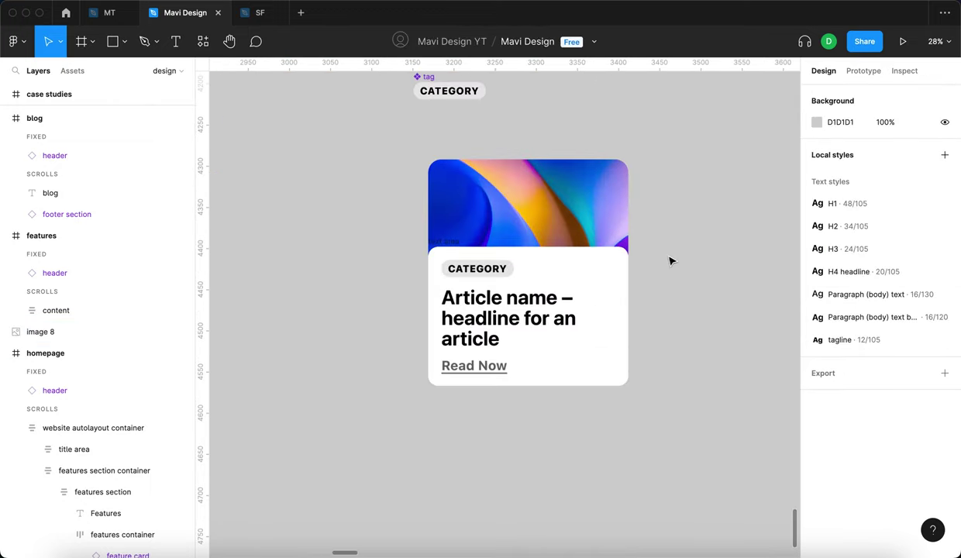
{"action": "left_click", "coordinate": [430, 247]}
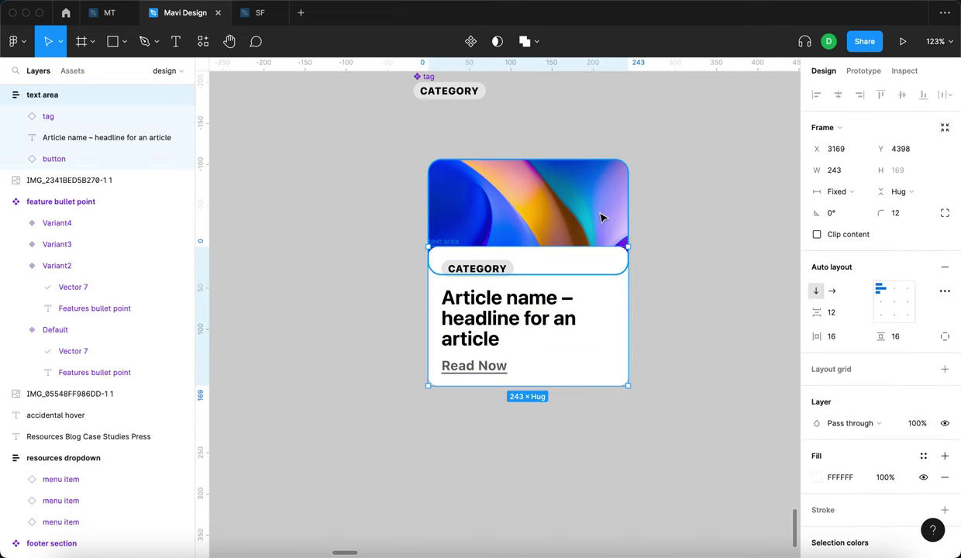
{"action": "left_click", "coordinate": [602, 218], "text": "shift"}
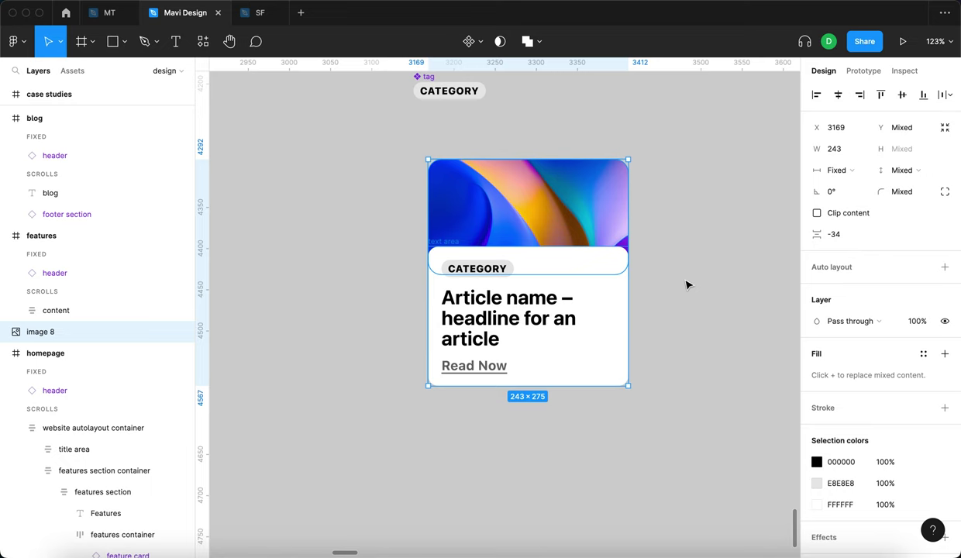
{"action": "key", "text": "shift+a"}
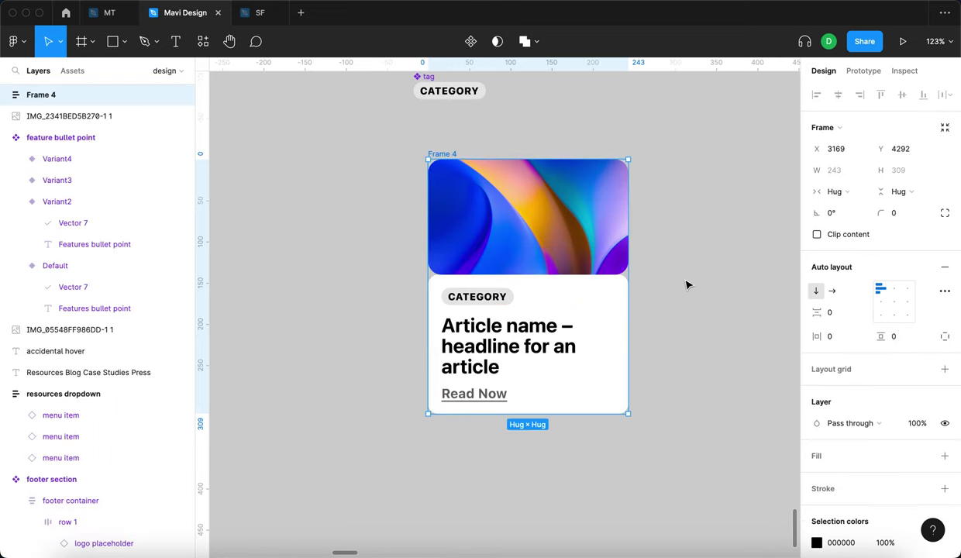
Set the width of both the image and the text area inside the new frame to Fill container.
{"action": "key", "text": "Return"}
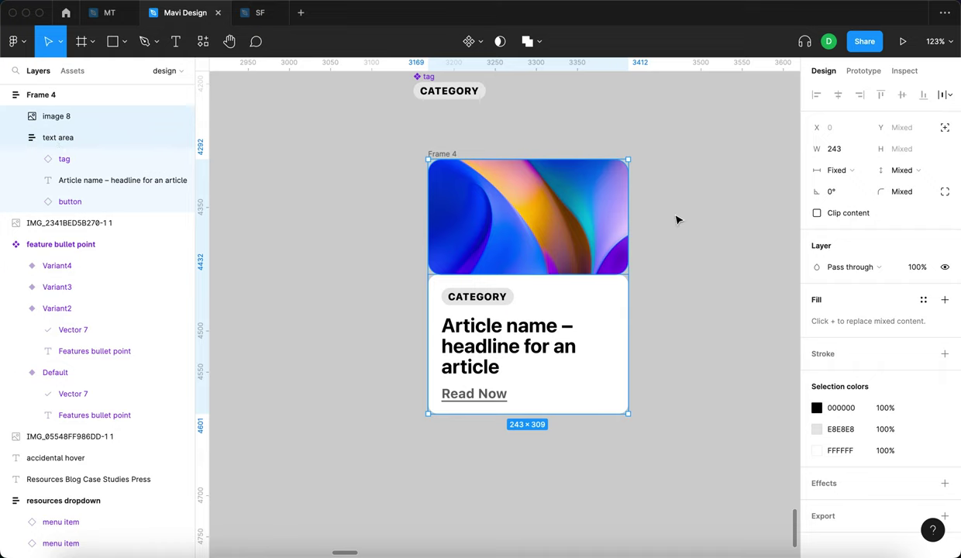
{"action": "left_click", "coordinate": [861, 170]}
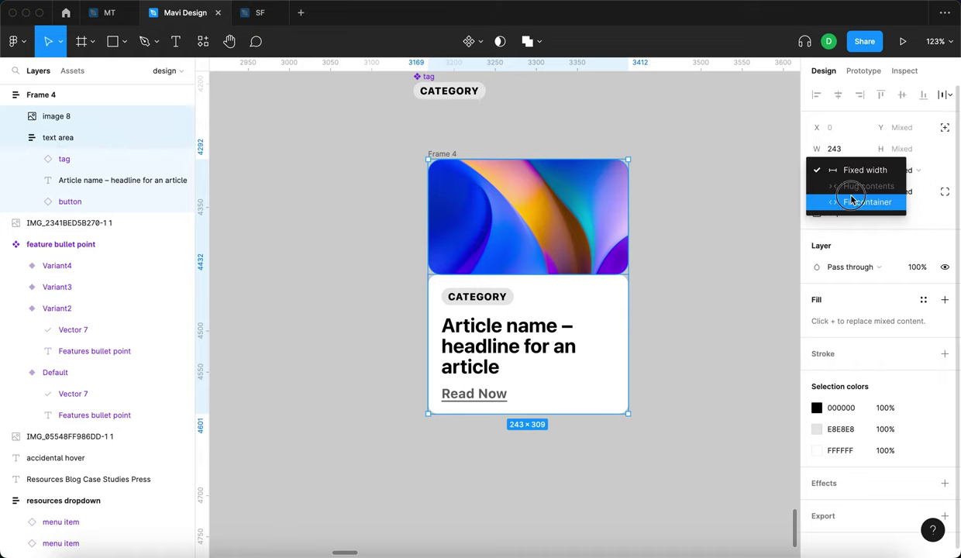
{"action": "left_click", "coordinate": [850, 200]}
{"action": "left_click", "coordinate": [666, 224]}
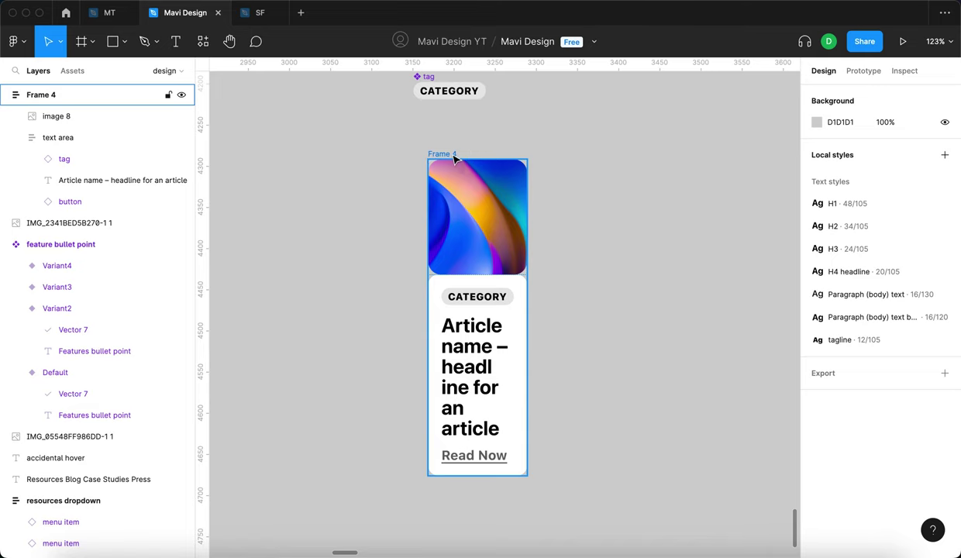
Resize the card frame to a width of about 238, testing how the image and text adapt.
{"action": "left_click", "coordinate": [454, 158]}
{"action": "left_click_drag", "start_coordinate": [545, 197], "coordinate": [579, 214]}
{"action": "left_click_drag", "start_coordinate": [428, 158], "coordinate": [403, 151]}
{"action": "mouse_move", "coordinate": [578, 208]}
{"action": "left_mouse_down"}
{"action": "mouse_move", "coordinate": [626, 217]}
{"action": "mouse_move", "coordinate": [587, 221]}
{"action": "left_mouse_up"}
{"action": "left_click", "coordinate": [658, 273]}
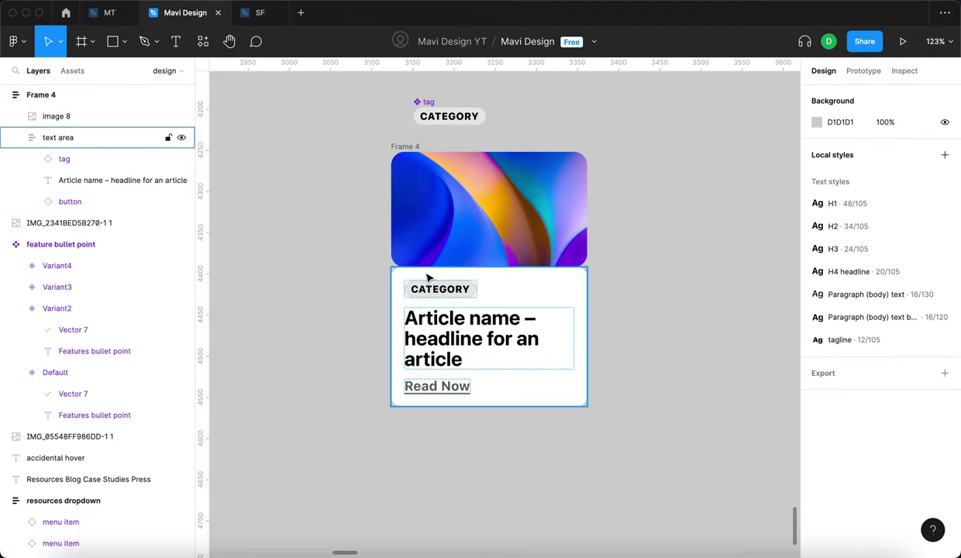
Examine the rounded corners where the image meets the text area, ending with the whole card frame selected.
{"action": "scroll", "coordinate": [427, 277], "scroll_direction": "up", "scroll_amount": 10}
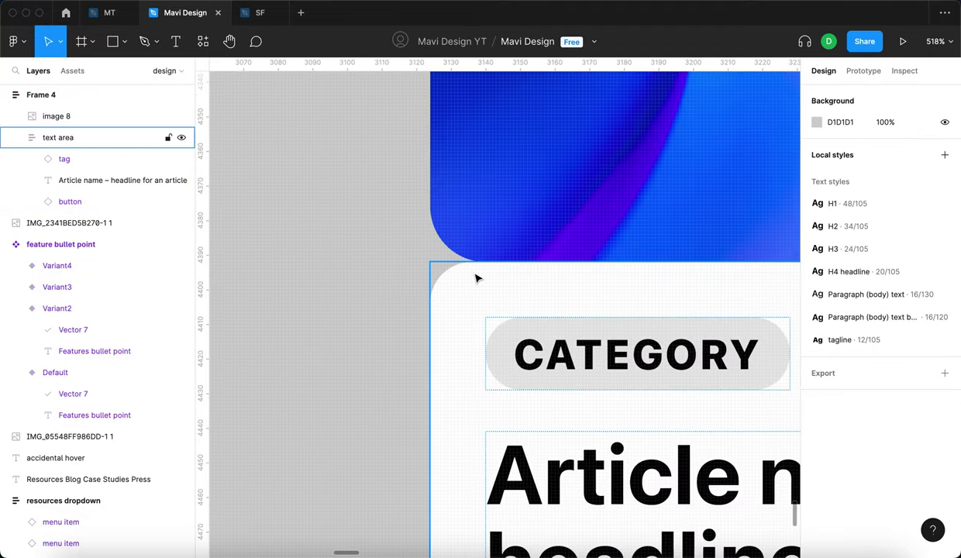
{"action": "scroll", "coordinate": [469, 302], "scroll_direction": "down", "scroll_amount": 10}
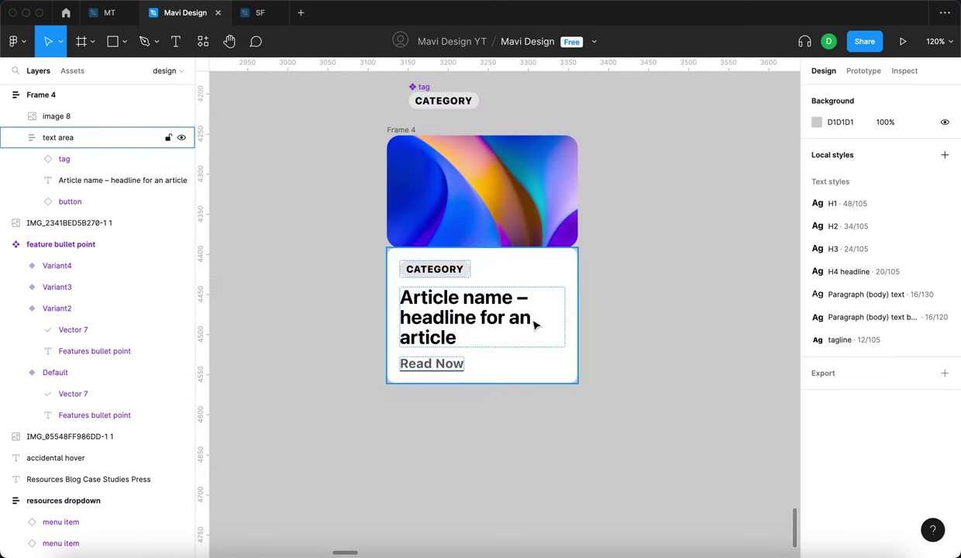
{"action": "left_click", "coordinate": [492, 300]}
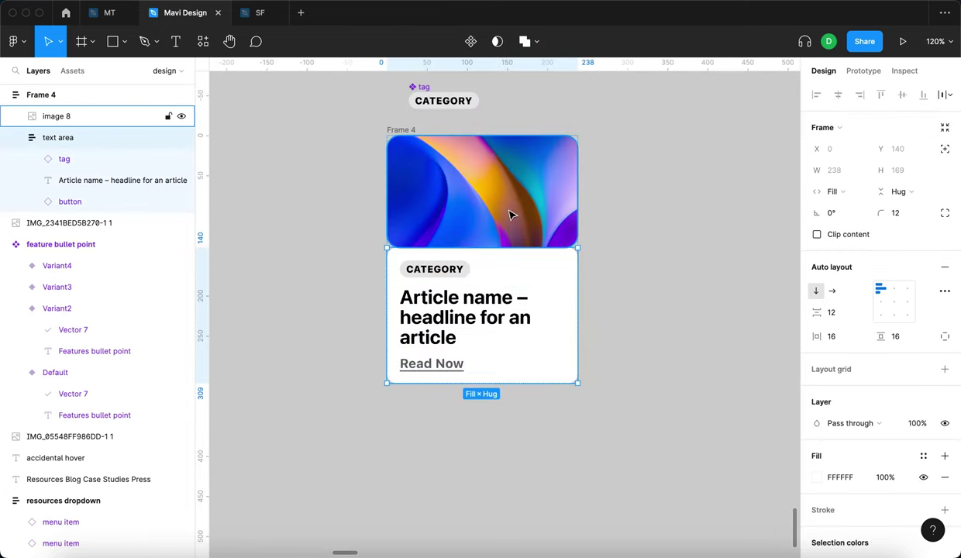
{"action": "key", "text": "Escape"}
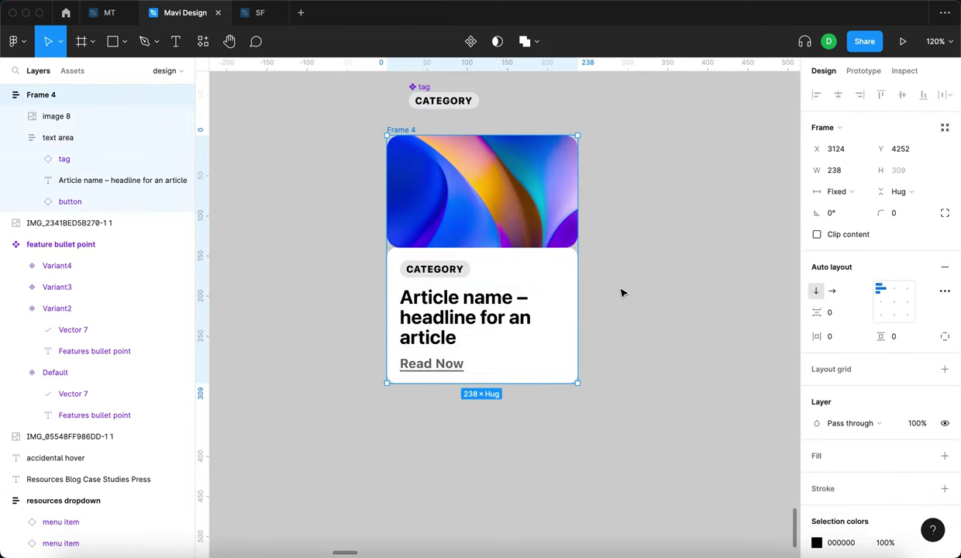
Switch the card image to independent corner radii and set its bottom-right corner radius to 0.
{"action": "key", "text": "Escape"}
{"action": "scroll", "coordinate": [380, 244], "scroll_direction": "up", "scroll_amount": 10}
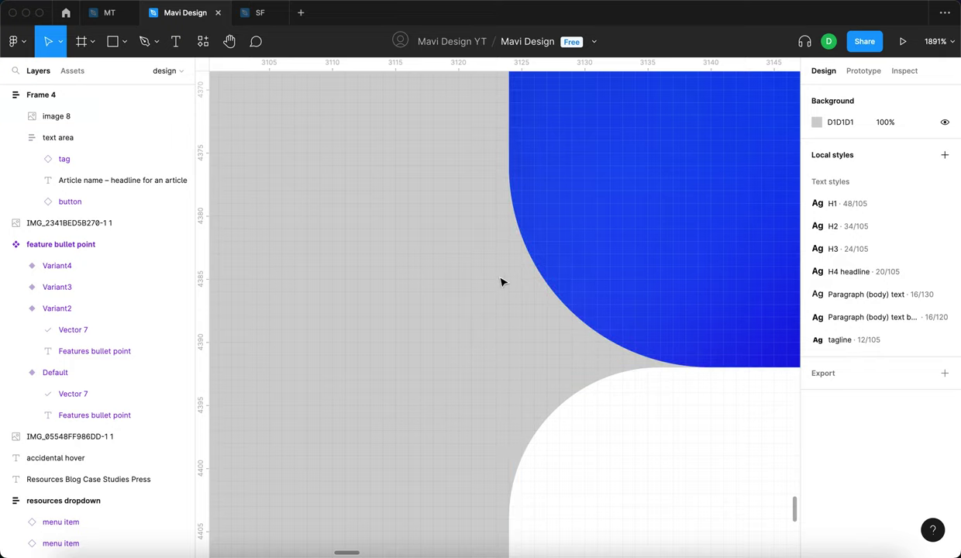
{"action": "scroll", "coordinate": [505, 310], "scroll_direction": "down", "scroll_amount": 10}
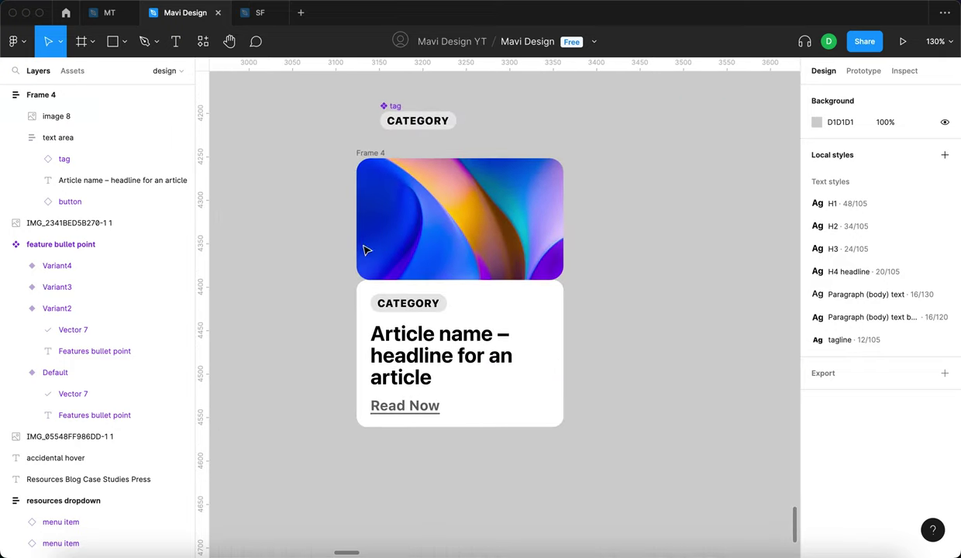
{"action": "left_click", "coordinate": [411, 212]}
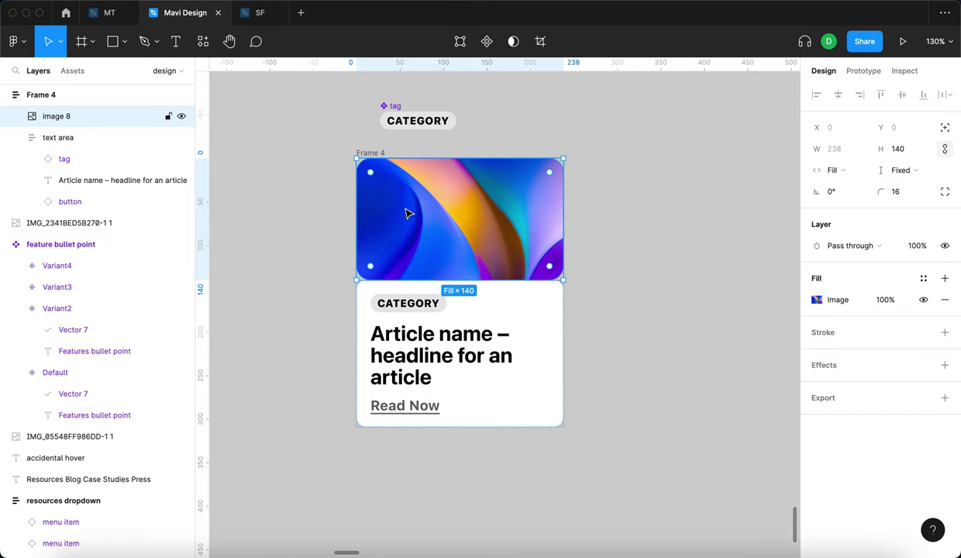
{"action": "left_click", "coordinate": [942, 192]}
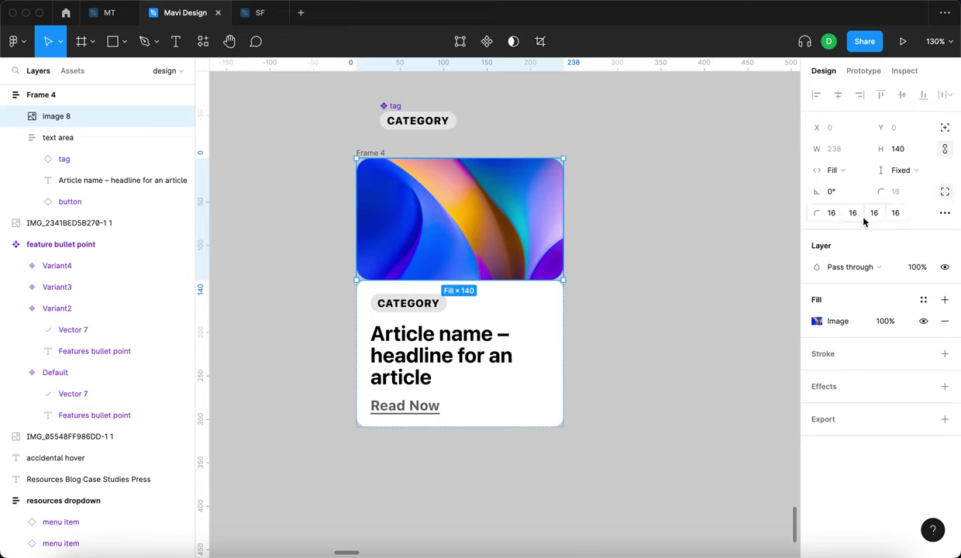
{"action": "left_click", "coordinate": [871, 214]}
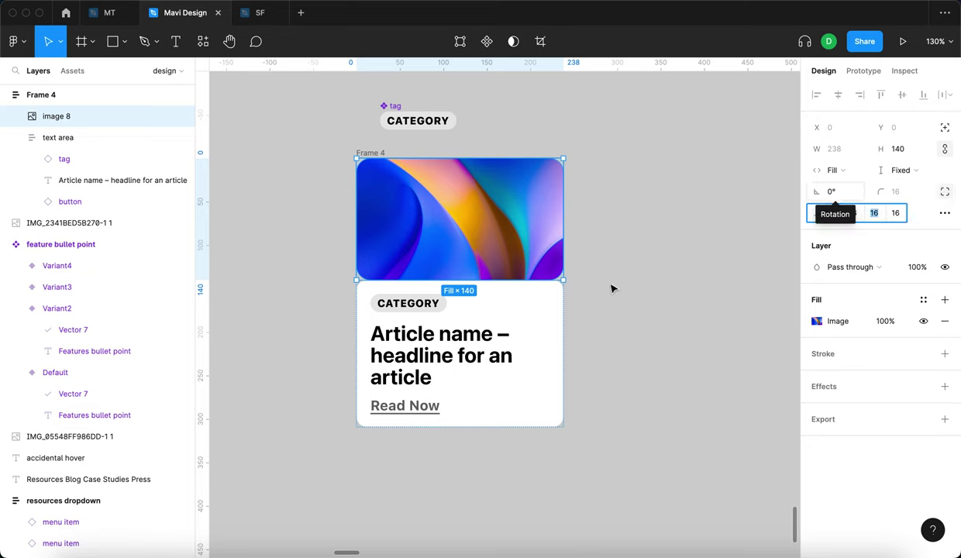
{"action": "type", "text": "0"}
{"action": "key", "text": "Return"}
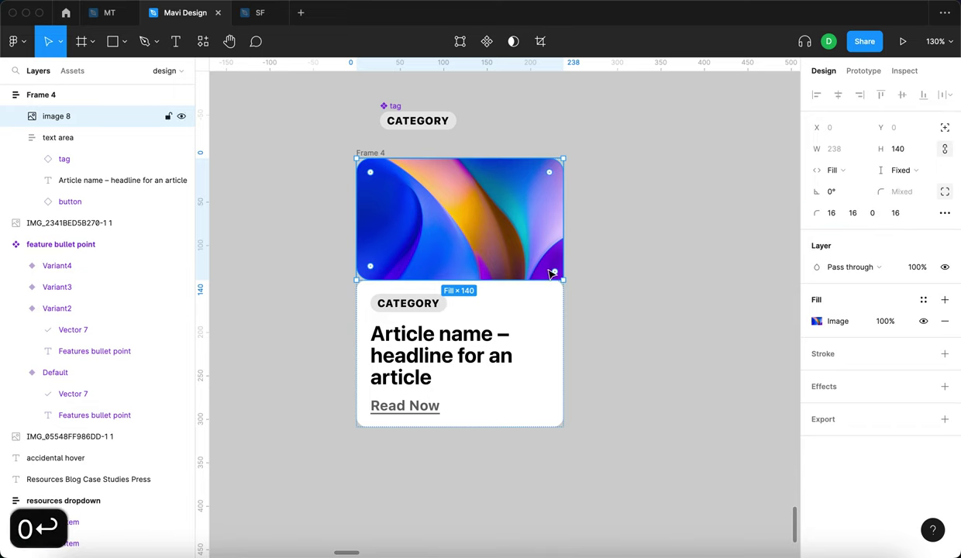
{"action": "left_click", "coordinate": [586, 295]}
{"action": "left_click", "coordinate": [545, 268]}
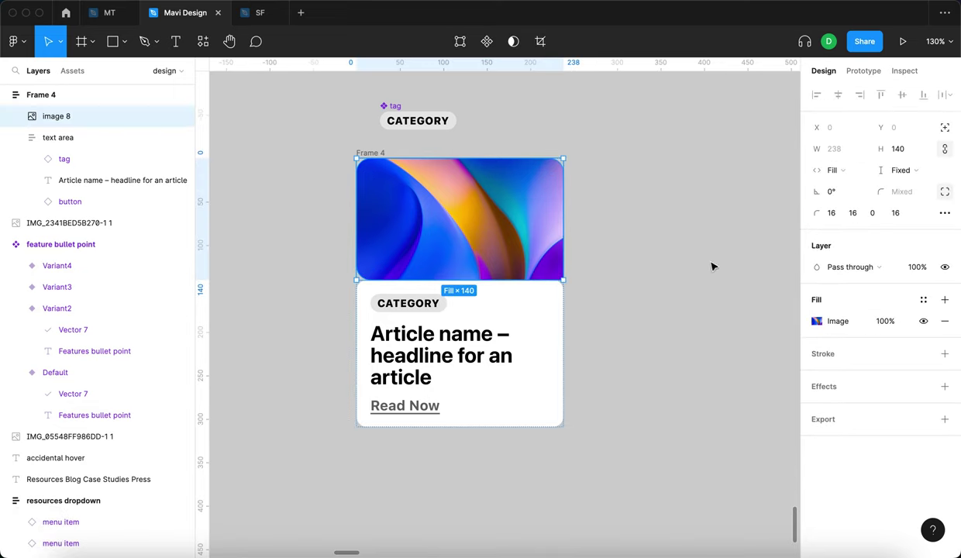
Set the card image's bottom-left corner radius to 0.
{"action": "left_click", "coordinate": [896, 212]}
{"action": "type", "text": "0"}
{"action": "key", "text": "Return"}
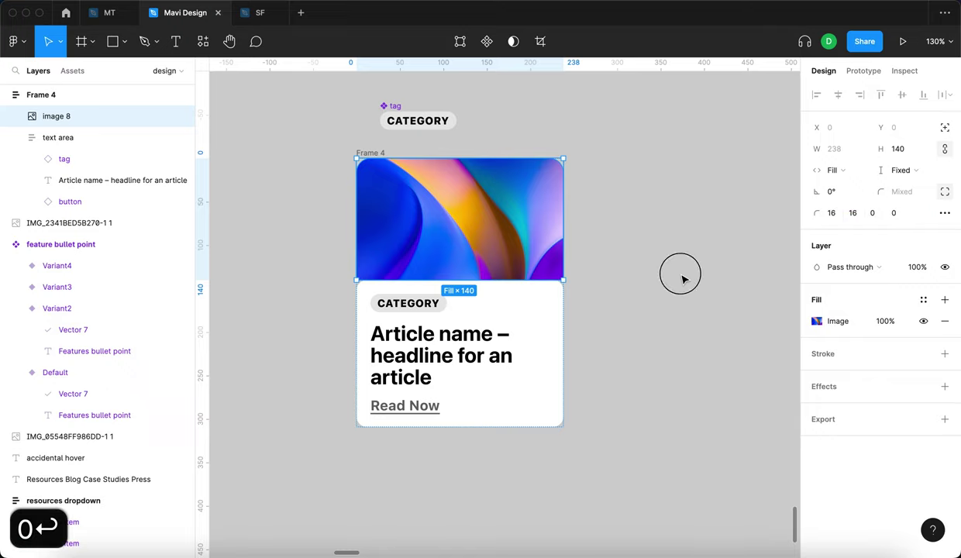
{"action": "left_click", "coordinate": [679, 272]}
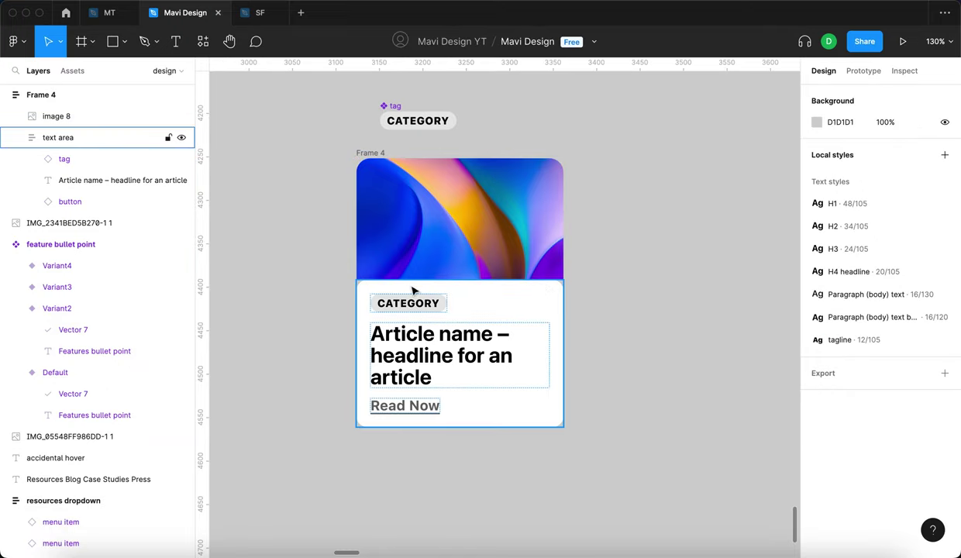
Check the corner settings of the text area and image, and move the whole card frame to about X 3199, Y 4269.
{"action": "left_click", "coordinate": [361, 296]}
{"action": "scroll", "coordinate": [361, 295], "scroll_direction": "up", "scroll_amount": 5}
{"action": "scroll", "coordinate": [490, 250], "scroll_direction": "down", "scroll_amount": 1}
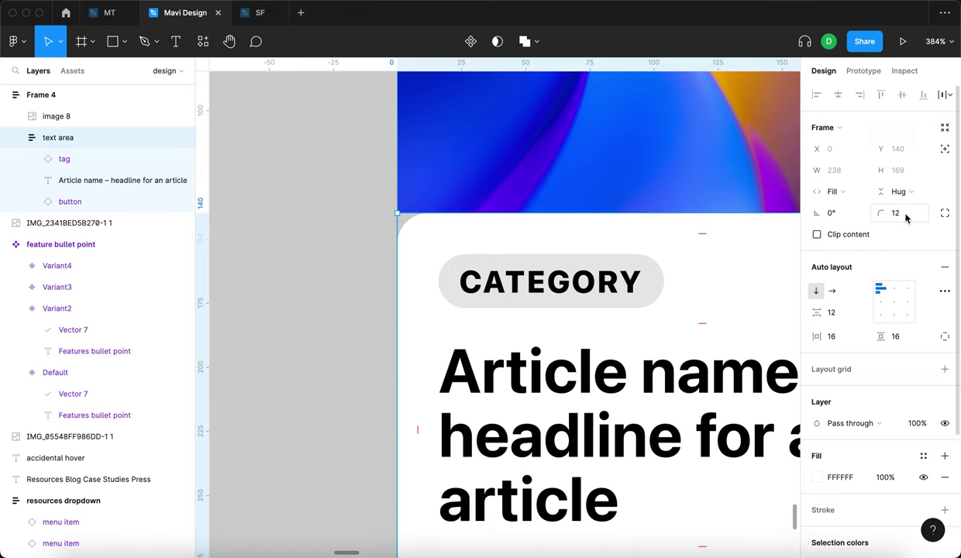
{"action": "scroll", "coordinate": [360, 203], "scroll_direction": "right", "scroll_amount": 3}
{"action": "scroll", "coordinate": [360, 202], "scroll_direction": "up", "scroll_amount": 2}
{"action": "left_click", "coordinate": [360, 202]}
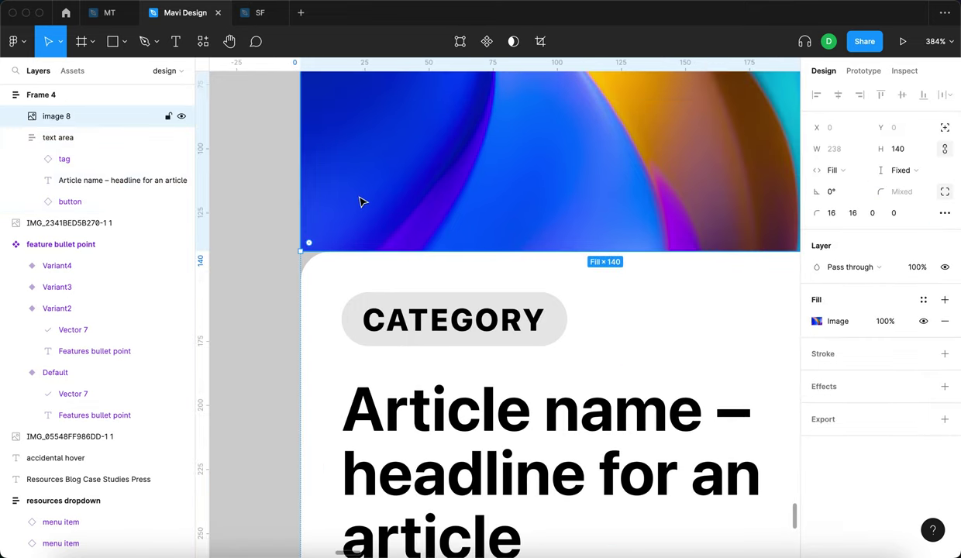
{"action": "left_click", "coordinate": [279, 289]}
{"action": "scroll", "coordinate": [280, 288], "scroll_direction": "down", "scroll_amount": 5}
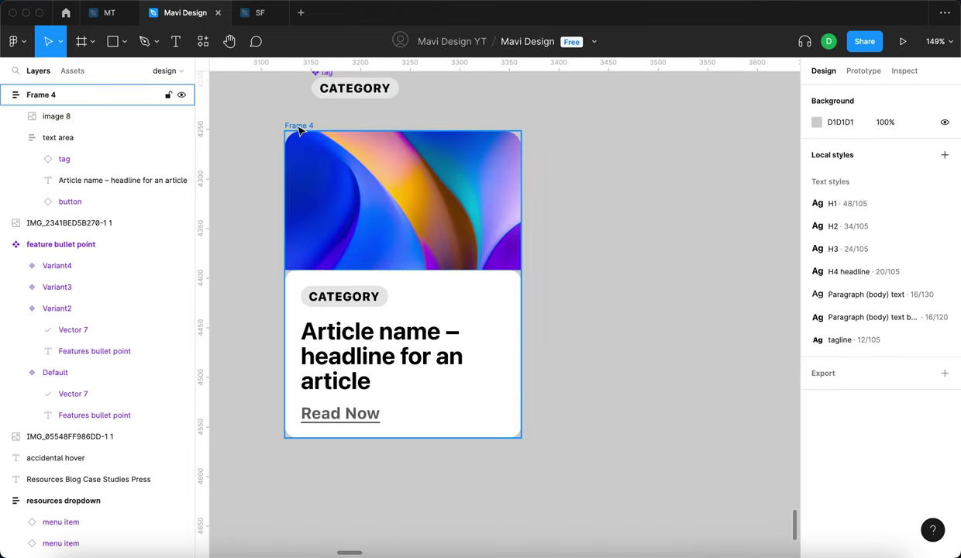
{"action": "left_click_drag", "start_coordinate": [294, 127], "coordinate": [372, 147]}
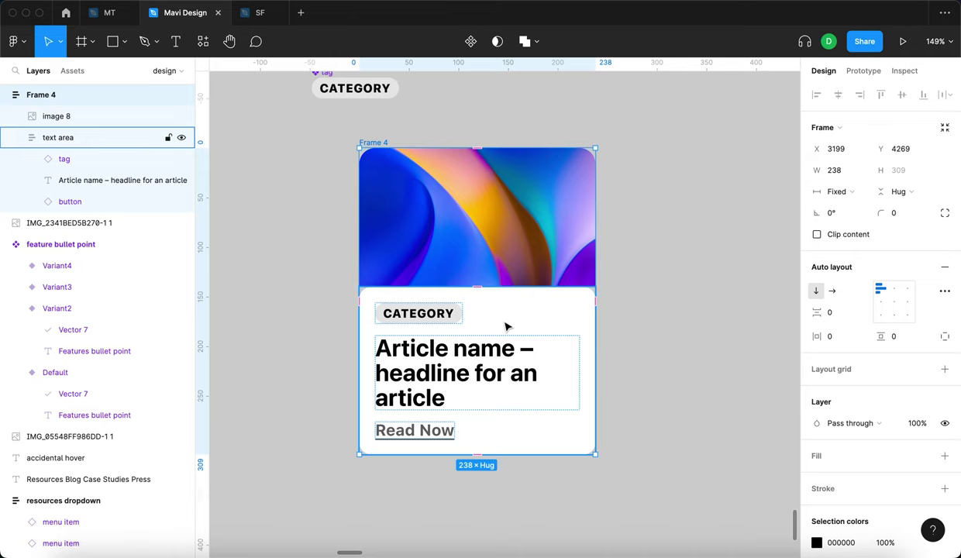
Try an item spacing of 40 between the card's image and text area, and reset it to 0.
{"action": "left_click", "coordinate": [845, 313]}
{"action": "key", "text": "shift+Up"}
{"action": "key", "text": "shift+Up"}
{"action": "key", "text": "shift+Up"}
{"action": "key", "text": "shift+Up"}
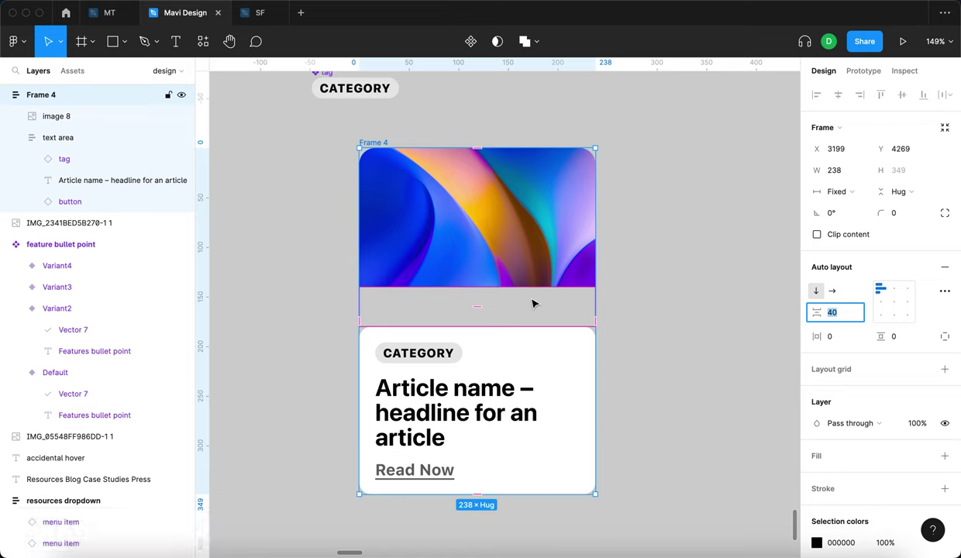
{"action": "type", "text": "0"}
{"action": "key", "text": "Return"}
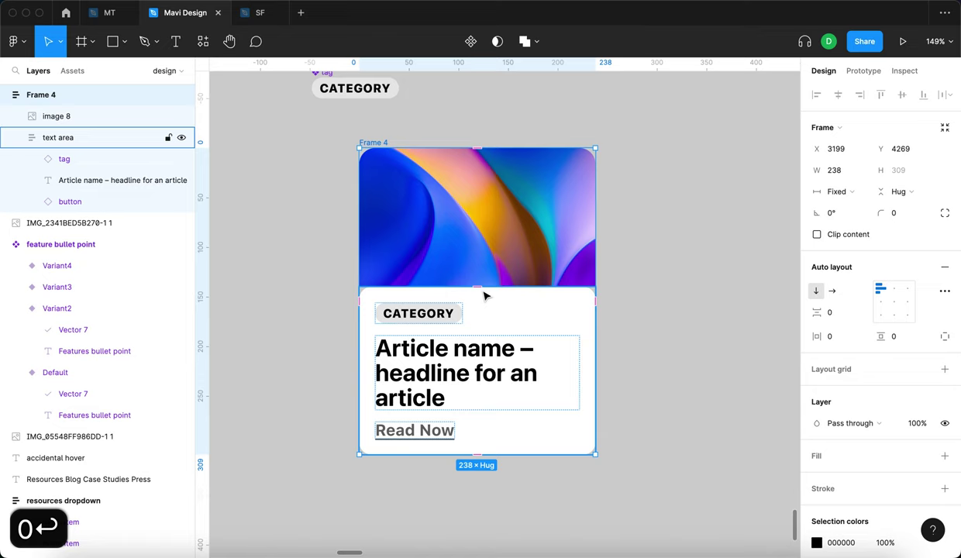
Set the card frame's spacing between items to -12 so the text area overlaps the image's lower edge.
{"action": "scroll", "coordinate": [484, 295], "scroll_direction": "up", "scroll_amount": 5}
{"action": "left_click", "coordinate": [833, 312]}
{"action": "key", "text": "Down"}
{"action": "key", "text": "Down"}
{"action": "key", "text": "Down"}
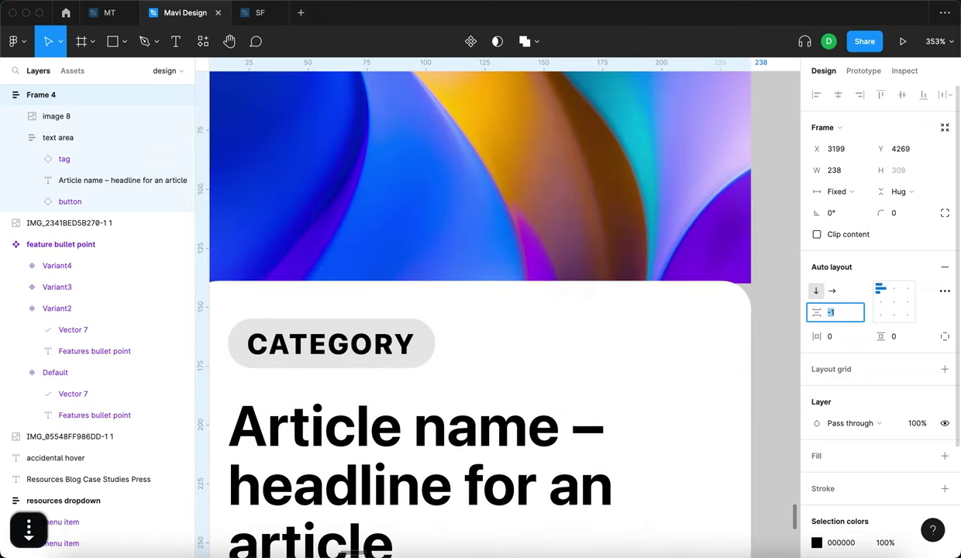
{"action": "key", "text": "Down"}
{"action": "scroll", "coordinate": [704, 339], "scroll_direction": "up", "scroll_amount": 5}
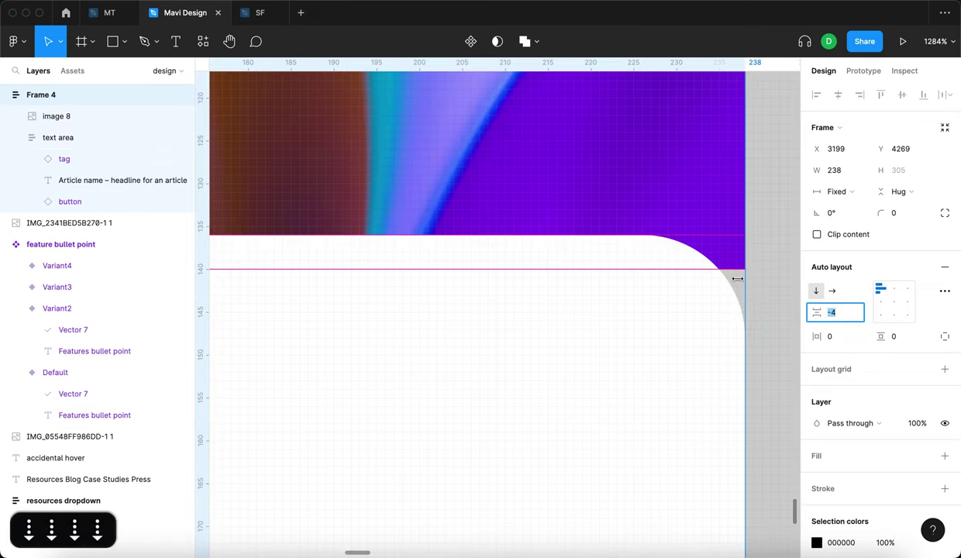
{"action": "key", "text": "Down"}
{"action": "key", "text": "Down"}
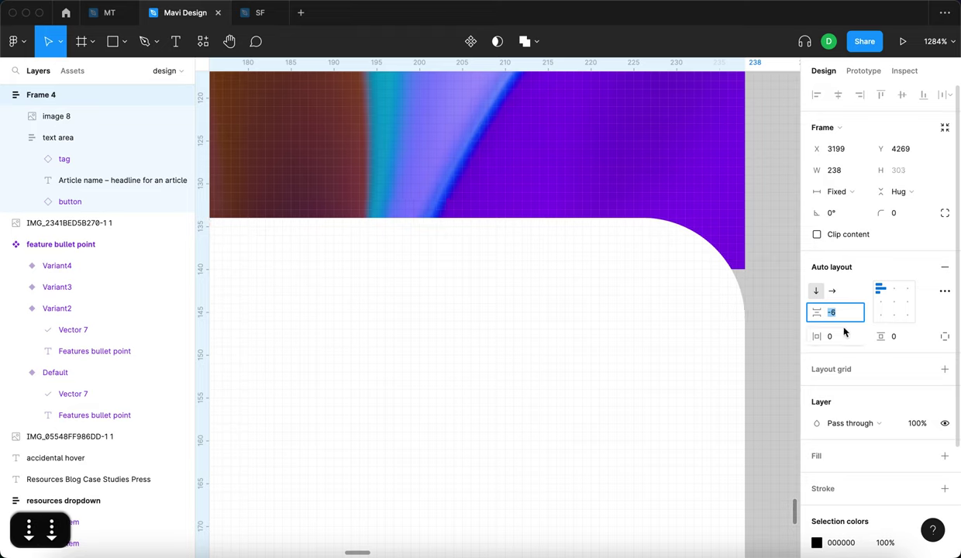
{"action": "key", "text": "Down"}
{"action": "key", "text": "Down"}
{"action": "key", "text": "Down"}
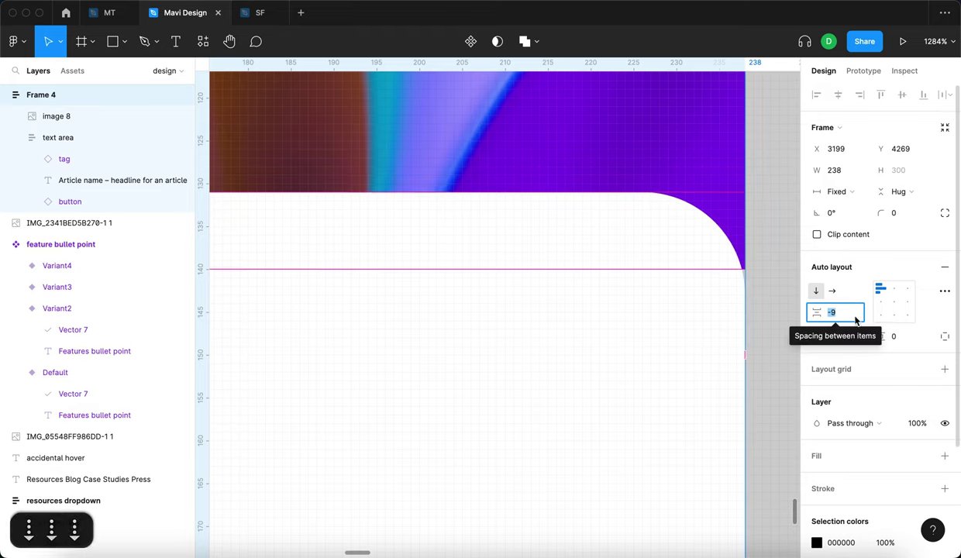
{"action": "key", "text": "Down"}
{"action": "key", "text": "Down"}
{"action": "key", "text": "Down"}
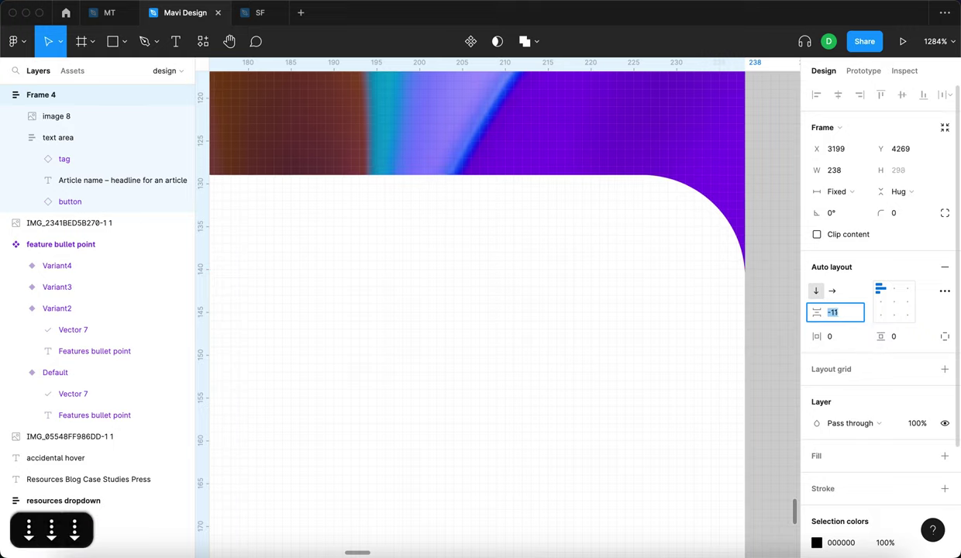
Compare the text area's corner radius with the card frame's item spacing and examine how the rounded corners overlap the image.
{"action": "left_click", "coordinate": [741, 303]}
{"action": "left_click", "coordinate": [897, 212]}
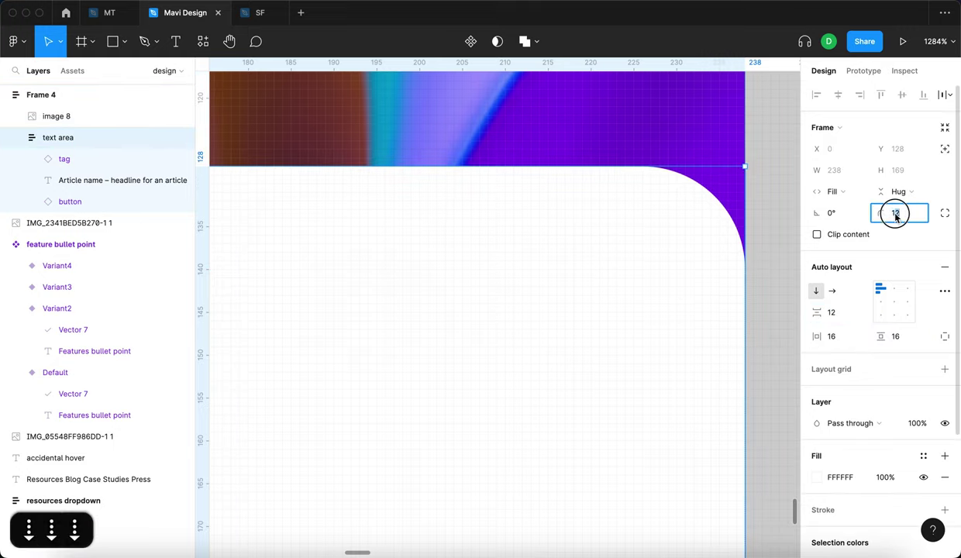
{"action": "scroll", "coordinate": [674, 239], "scroll_direction": "down", "scroll_amount": 10}
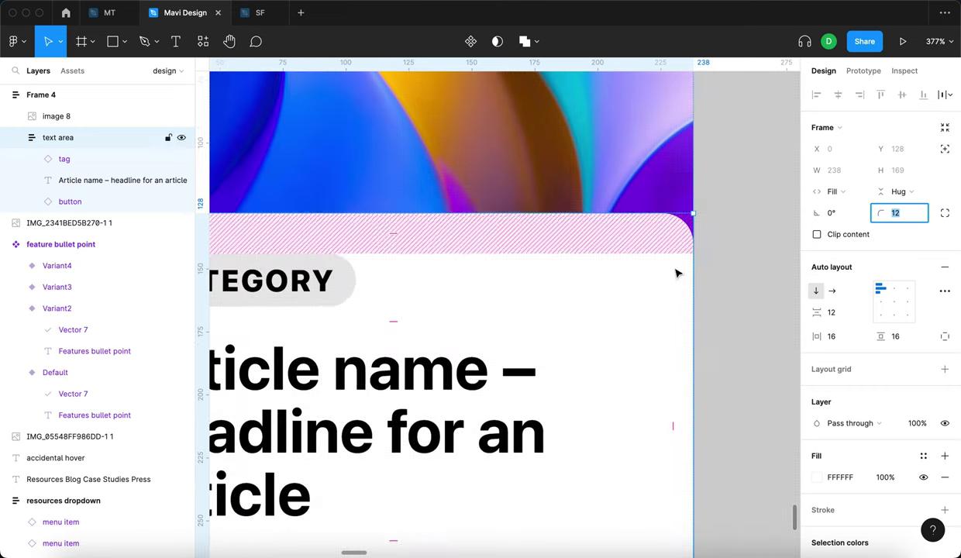
{"action": "left_click", "coordinate": [656, 154]}
{"action": "scroll", "coordinate": [662, 159], "scroll_direction": "down", "scroll_amount": 2}
{"action": "left_click", "coordinate": [337, 139]}
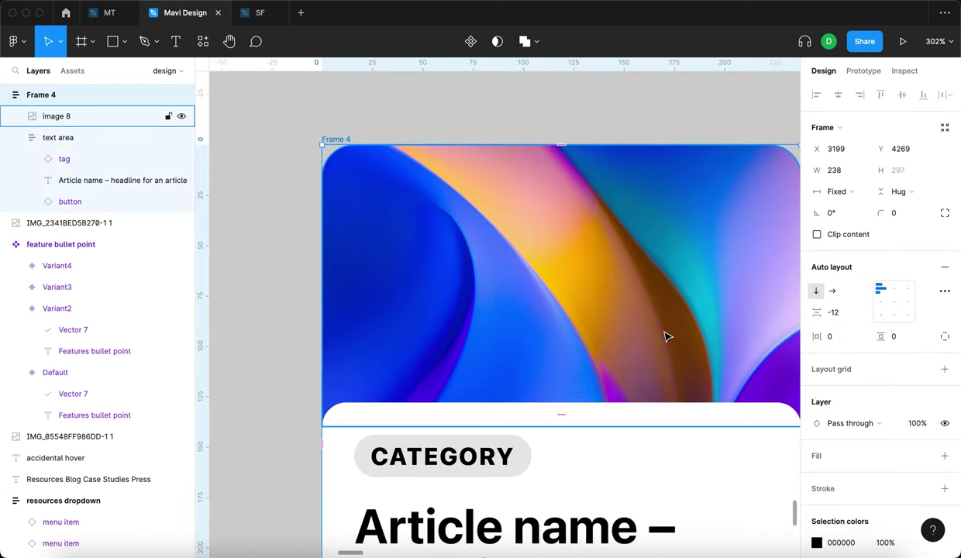
{"action": "scroll", "coordinate": [665, 336], "scroll_direction": "right", "scroll_amount": 3}
{"action": "left_click", "coordinate": [837, 313]}
{"action": "left_click", "coordinate": [771, 353]}
{"action": "scroll", "coordinate": [773, 358], "scroll_direction": "down", "scroll_amount": 6}
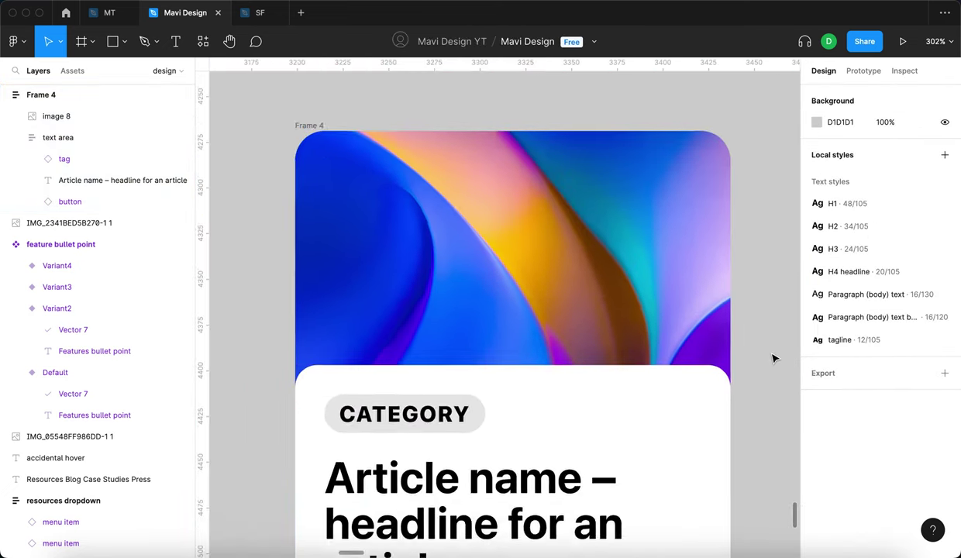
{"action": "scroll", "coordinate": [772, 358], "scroll_direction": "right", "scroll_amount": 2}
{"action": "scroll", "coordinate": [674, 340], "scroll_direction": "up", "scroll_amount": 5}
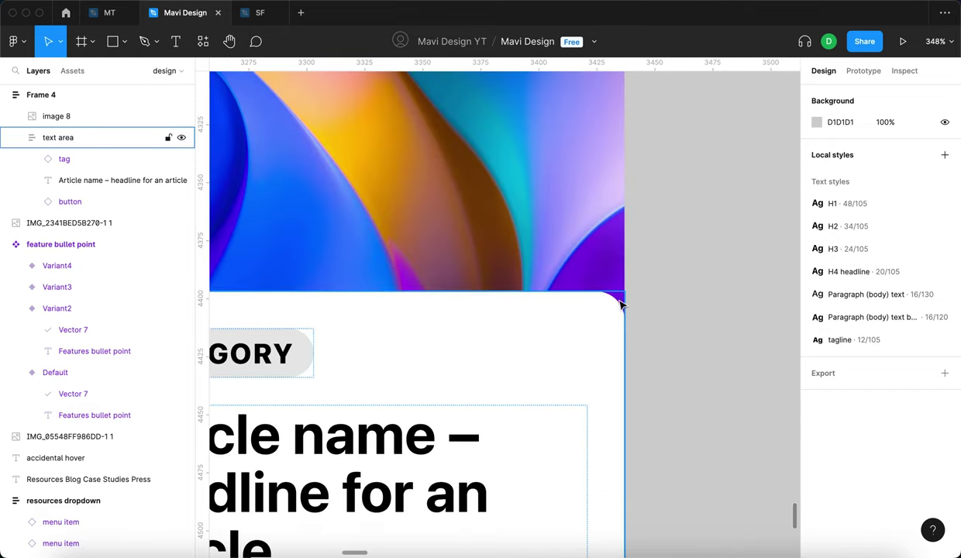
{"action": "scroll", "coordinate": [661, 334], "scroll_direction": "down", "scroll_amount": 5}
Set the card image's top-left and top-right corner radii to 0.
{"action": "left_click", "coordinate": [656, 279]}
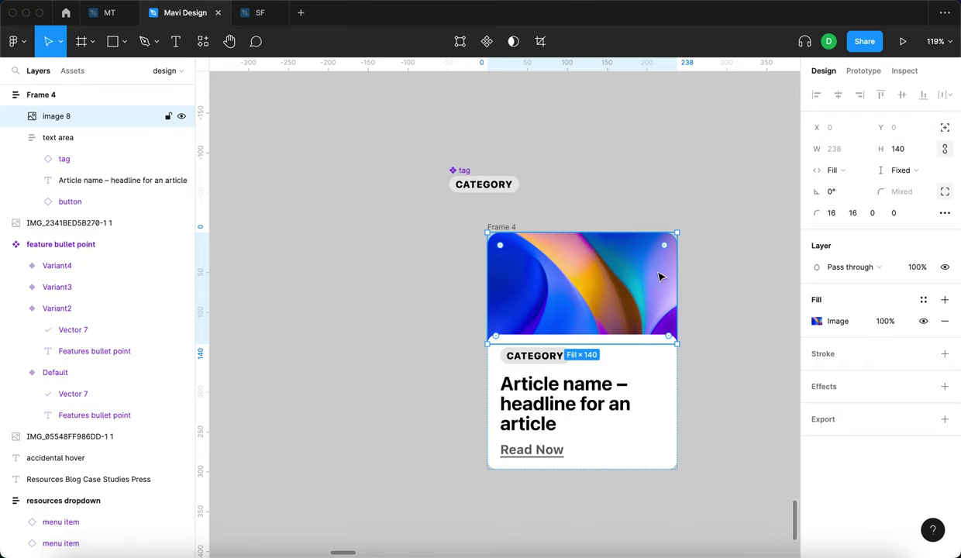
{"action": "left_click", "coordinate": [840, 217]}
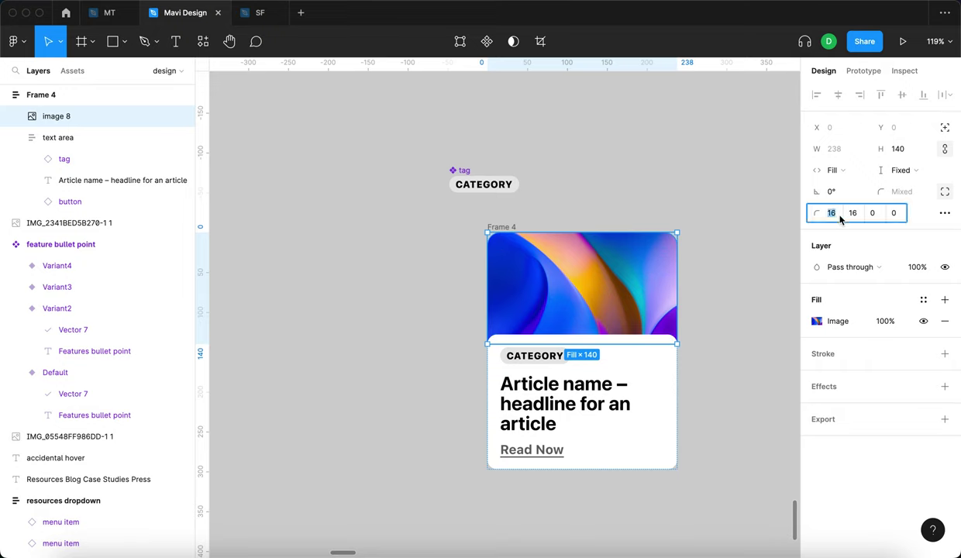
{"action": "type", "text": "0"}
{"action": "key", "text": "Tab"}
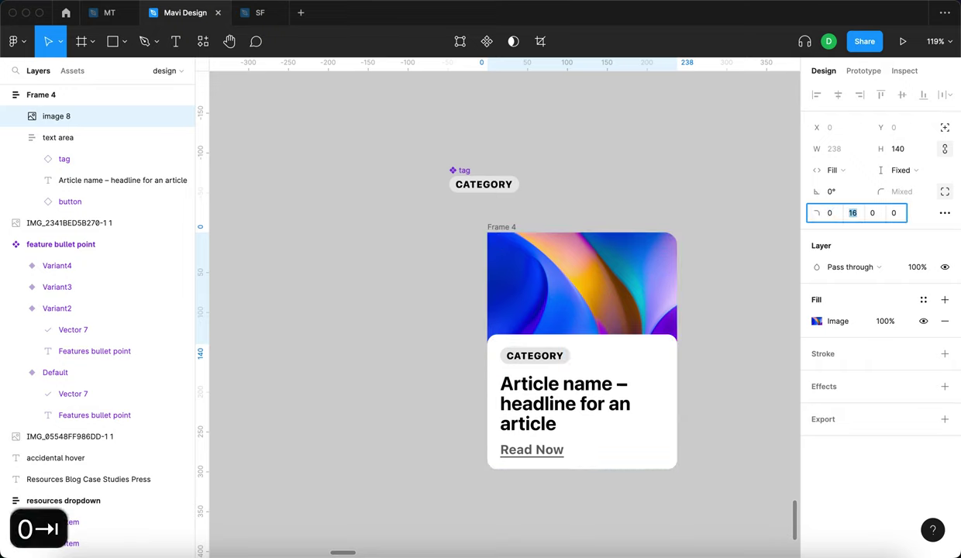
{"action": "type", "text": "0"}
{"action": "key", "text": "Return"}
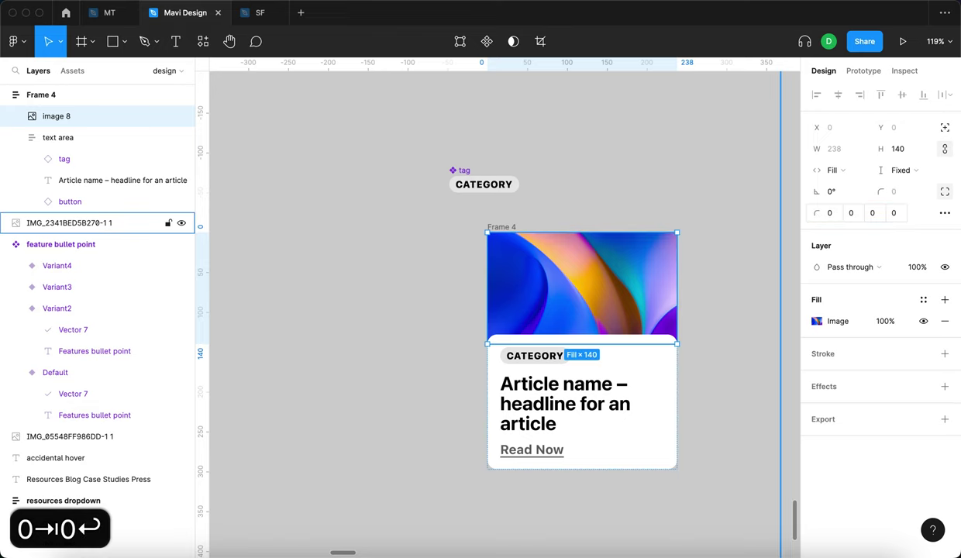
{"action": "left_click", "coordinate": [729, 257]}
Set the corner radius of the whole card frame to 12.
{"action": "left_click", "coordinate": [492, 229]}
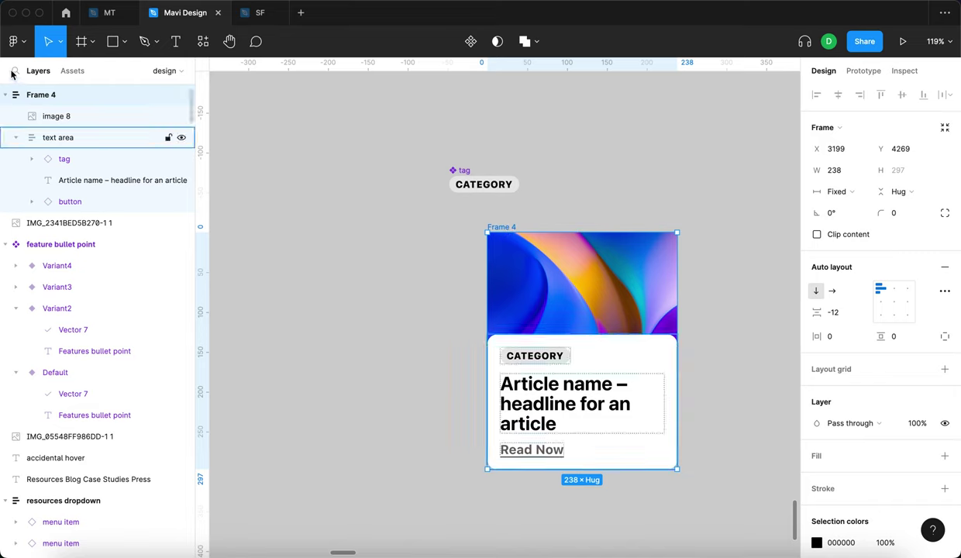
{"action": "left_click", "coordinate": [909, 213]}
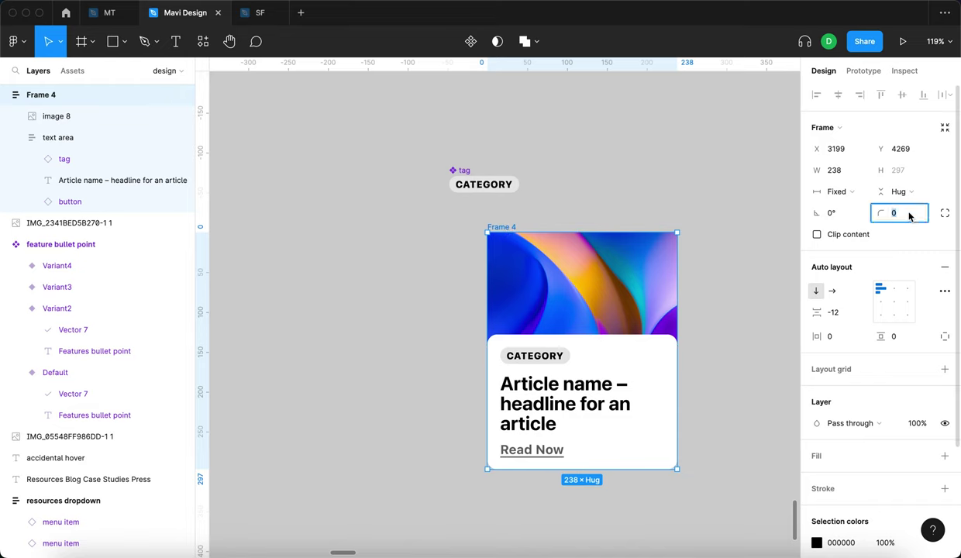
{"action": "key", "text": "shift+Up"}
{"action": "key", "text": "Up"}
{"action": "key", "text": "Up"}
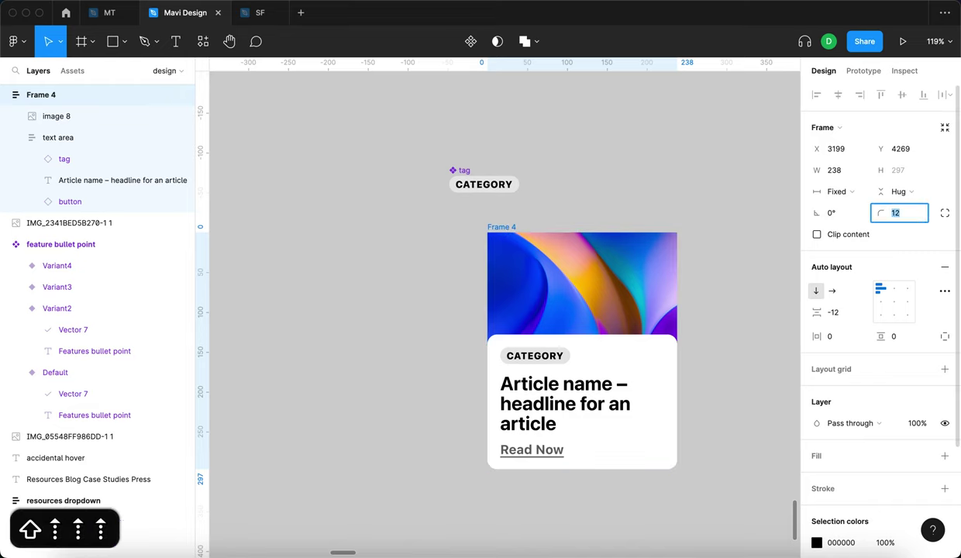
{"action": "key", "text": "Return"}
Enable Clip content on the card frame so the image follows the frame's rounded upper corners.
{"action": "left_click", "coordinate": [474, 223]}
{"action": "left_click", "coordinate": [499, 237]}
{"action": "left_click", "coordinate": [497, 226]}
{"action": "scroll", "coordinate": [441, 277], "scroll_direction": "up", "scroll_amount": 5}
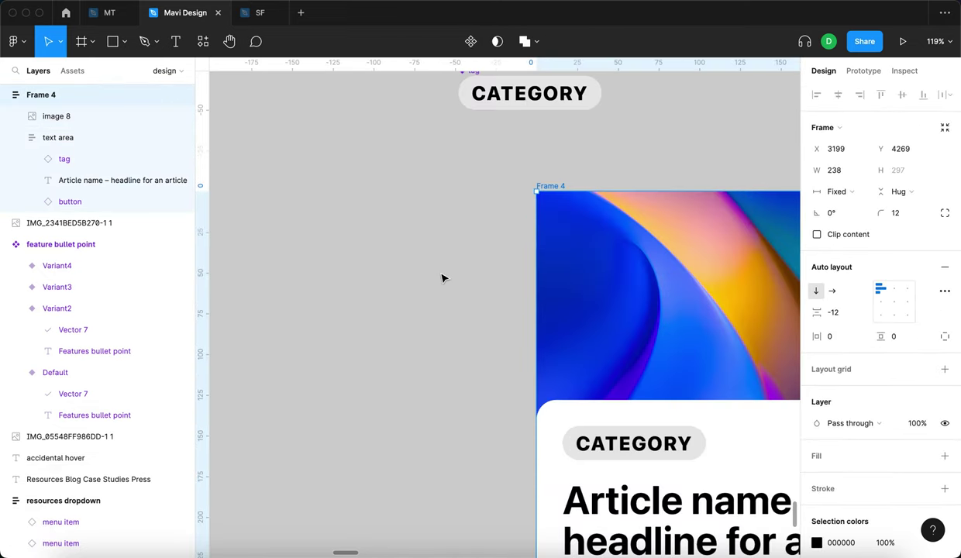
{"action": "scroll", "coordinate": [442, 277], "scroll_direction": "right", "scroll_amount": 3}
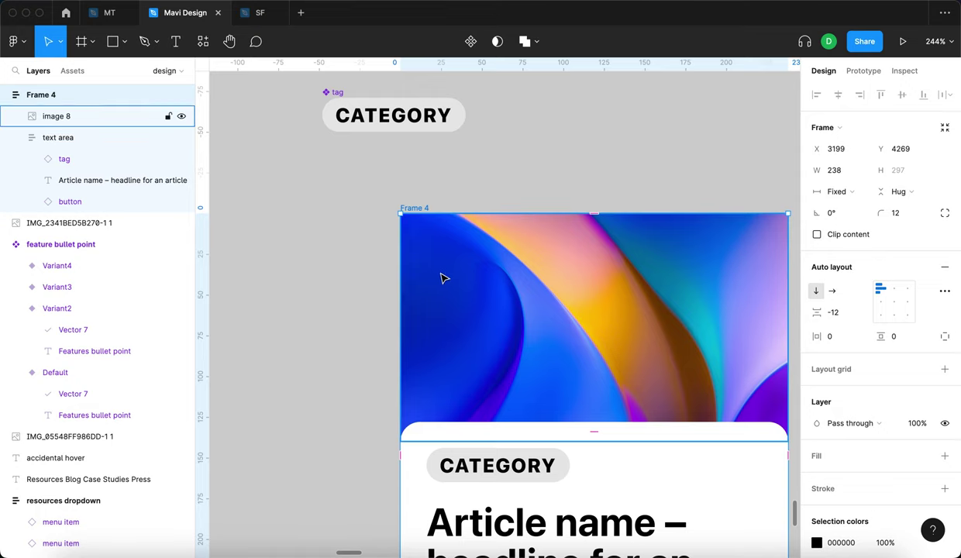
{"action": "left_click", "coordinate": [817, 235]}
{"action": "left_click", "coordinate": [496, 158]}
{"action": "scroll", "coordinate": [496, 159], "scroll_direction": "down", "scroll_amount": 3}
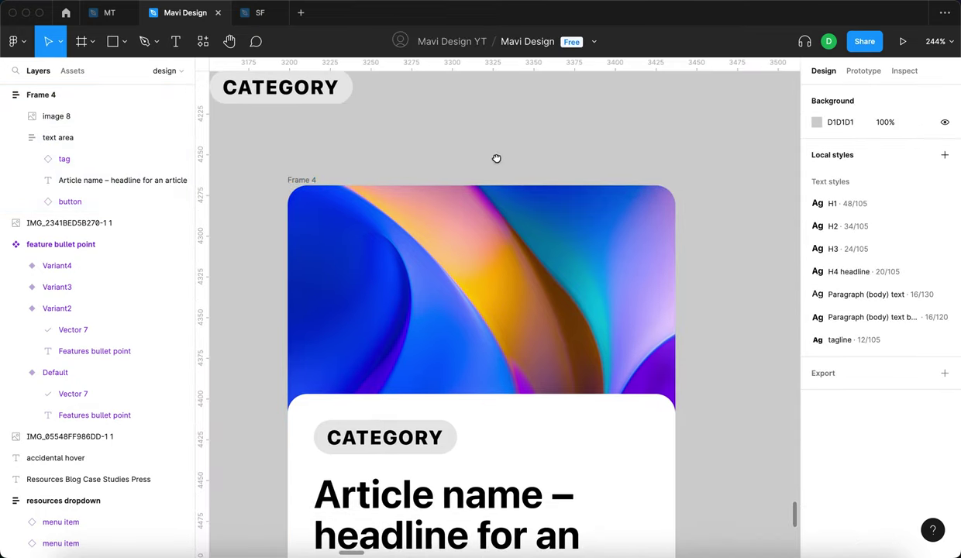
Try widening the card frame to about 252 and examine how its image and the text area's rounded corners follow.
{"action": "scroll", "coordinate": [498, 162], "scroll_direction": "down", "scroll_amount": 3}
{"action": "mouse_move", "coordinate": [380, 167]}
{"action": "left_mouse_down"}
{"action": "mouse_move", "coordinate": [369, 151]}
{"action": "mouse_move", "coordinate": [378, 154]}
{"action": "left_mouse_up"}
{"action": "left_click", "coordinate": [589, 199]}
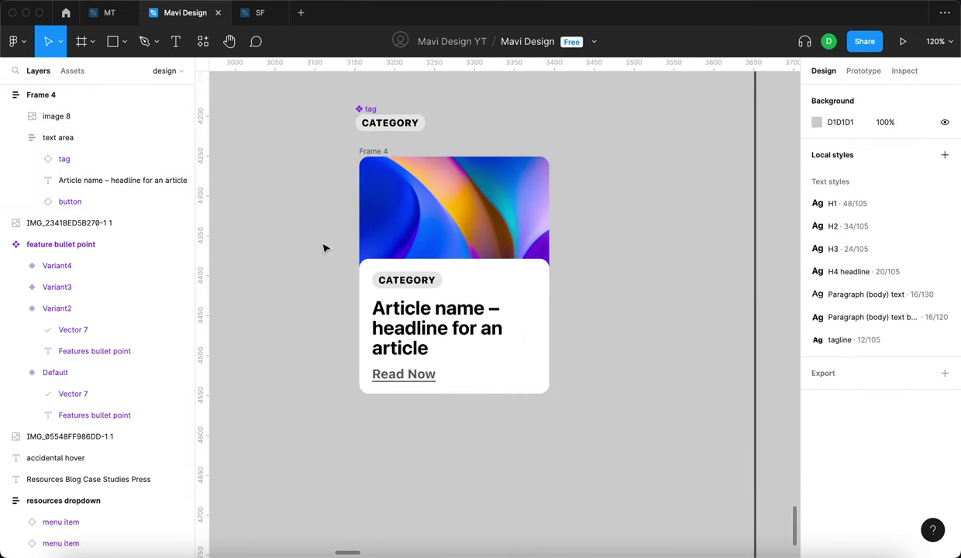
{"action": "scroll", "coordinate": [594, 382], "scroll_direction": "up", "scroll_amount": 1}
{"action": "scroll", "coordinate": [594, 382], "scroll_direction": "down", "scroll_amount": 3}
{"action": "left_click", "coordinate": [435, 223]}
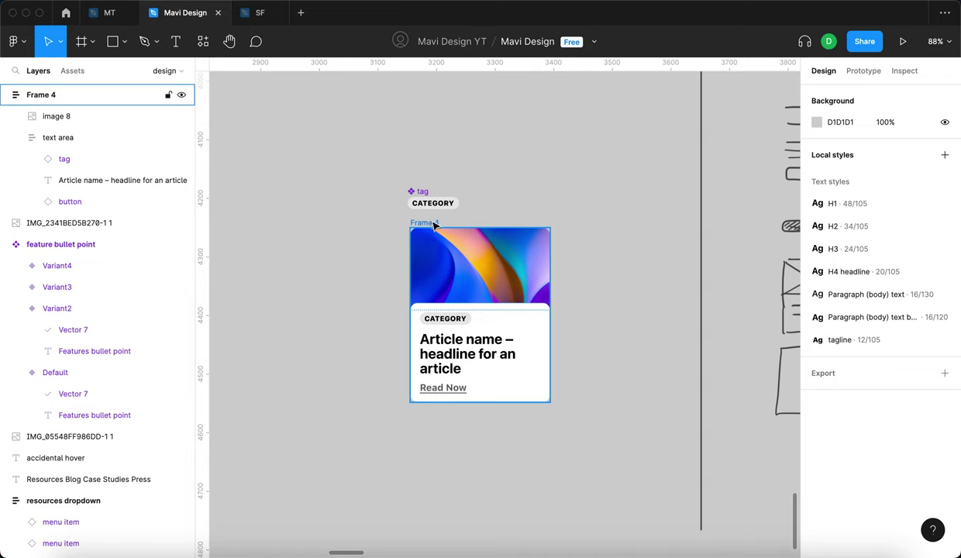
{"action": "left_click", "coordinate": [434, 224]}
{"action": "left_click_drag", "start_coordinate": [550, 248], "coordinate": [558, 273]}
{"action": "left_click", "coordinate": [605, 313]}
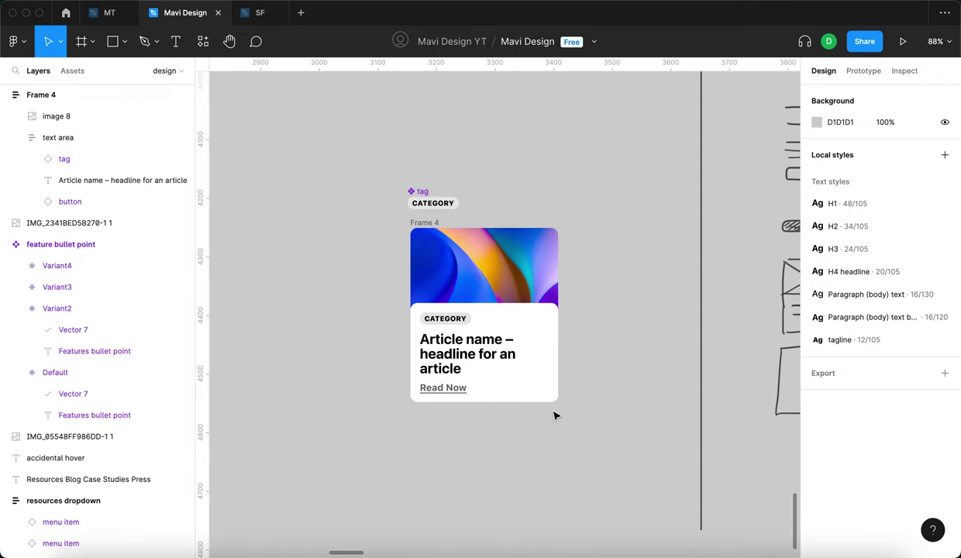
{"action": "left_click", "coordinate": [543, 321]}
{"action": "scroll", "coordinate": [564, 288], "scroll_direction": "up", "scroll_amount": 10}
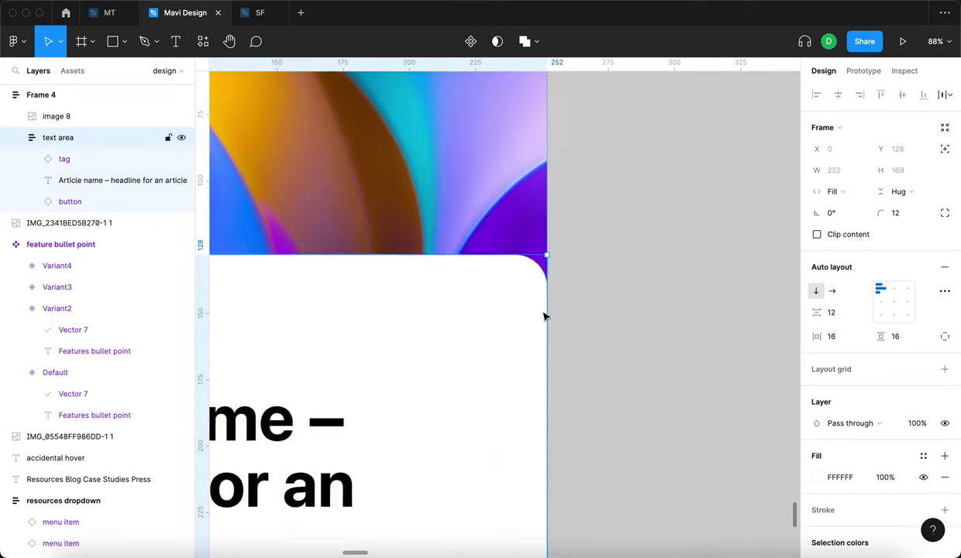
{"action": "scroll", "coordinate": [612, 281], "scroll_direction": "down", "scroll_amount": 10}
{"action": "left_click", "coordinate": [473, 416]}
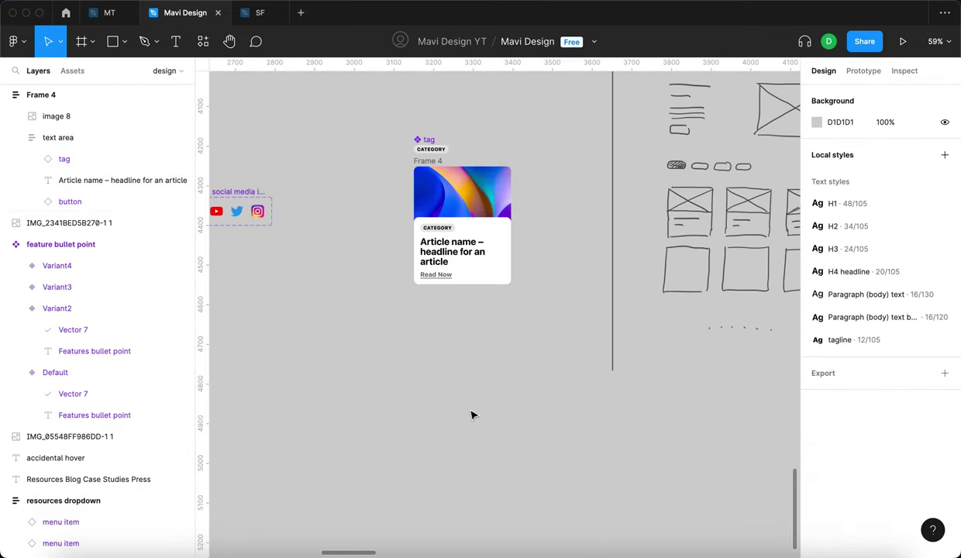
Rename the card frame as blog article preview and turn it into a component.
{"action": "left_click", "coordinate": [437, 164]}
{"action": "key", "text": "super+r"}
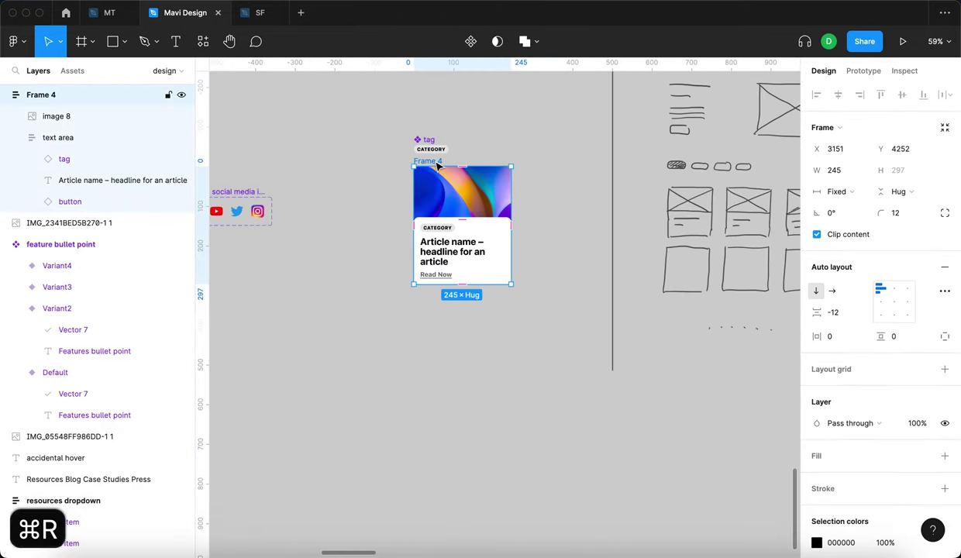
{"action": "type", "text": "arti"}
{"action": "key", "text": "super+a"}
{"action": "type", "text": "blo"}
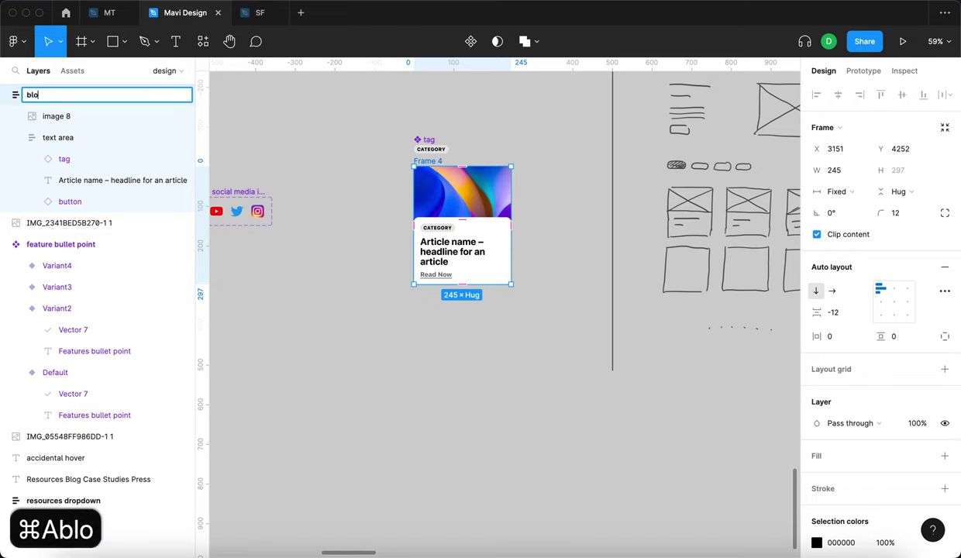
{"action": "type", "text": "g article preview"}
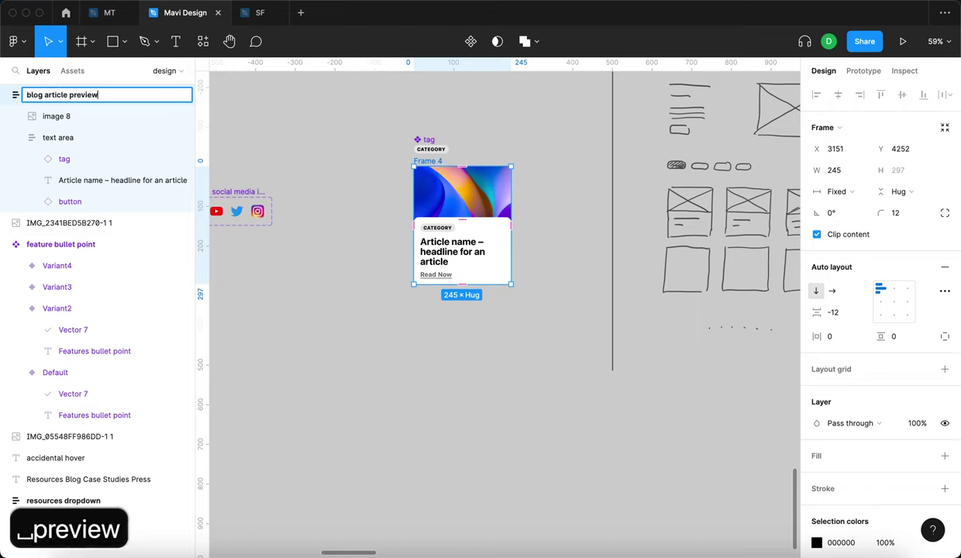
{"action": "key", "text": "Return"}
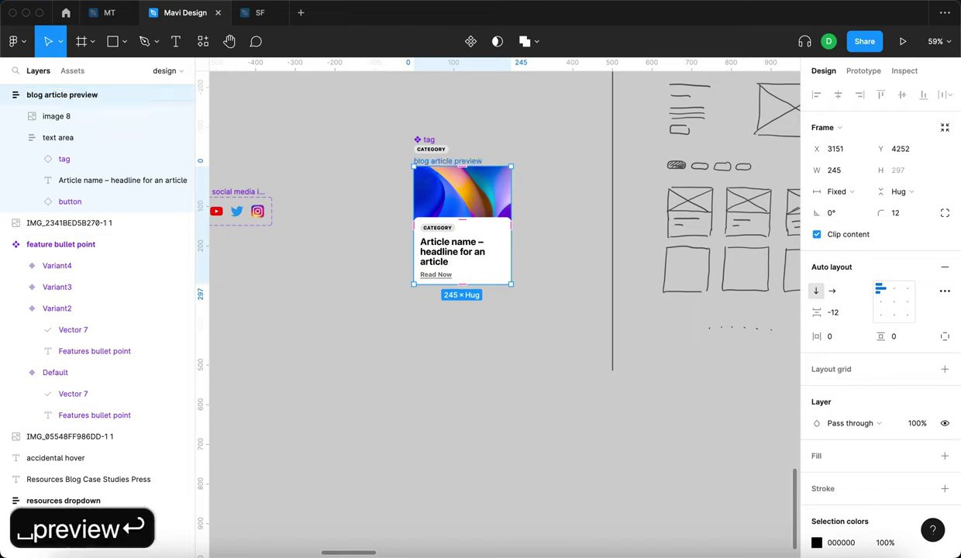
{"action": "left_click", "coordinate": [471, 41]}
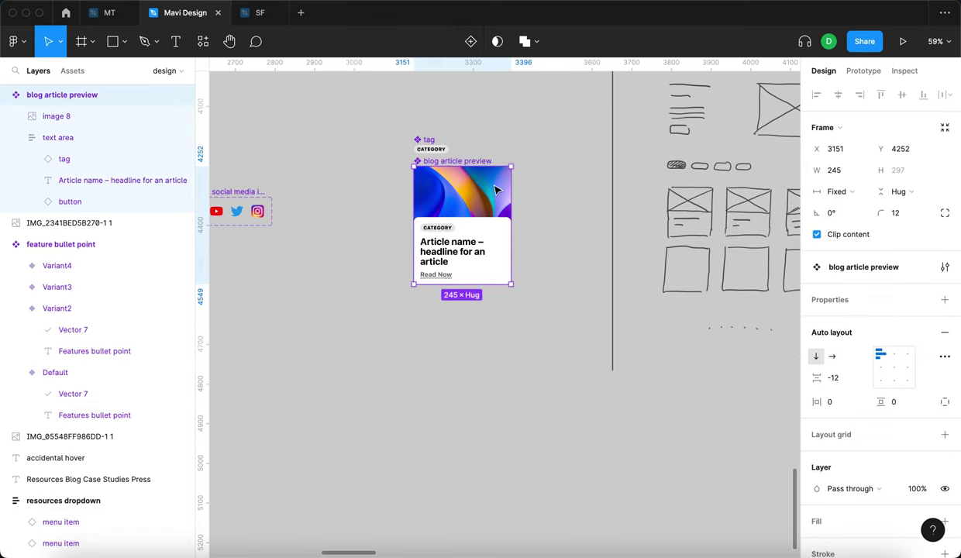
Widen the blog article preview component to 261 and shift it down to Y 4266.
{"action": "scroll", "coordinate": [488, 167], "scroll_direction": "up", "scroll_amount": 5}
{"action": "left_click", "coordinate": [653, 180]}
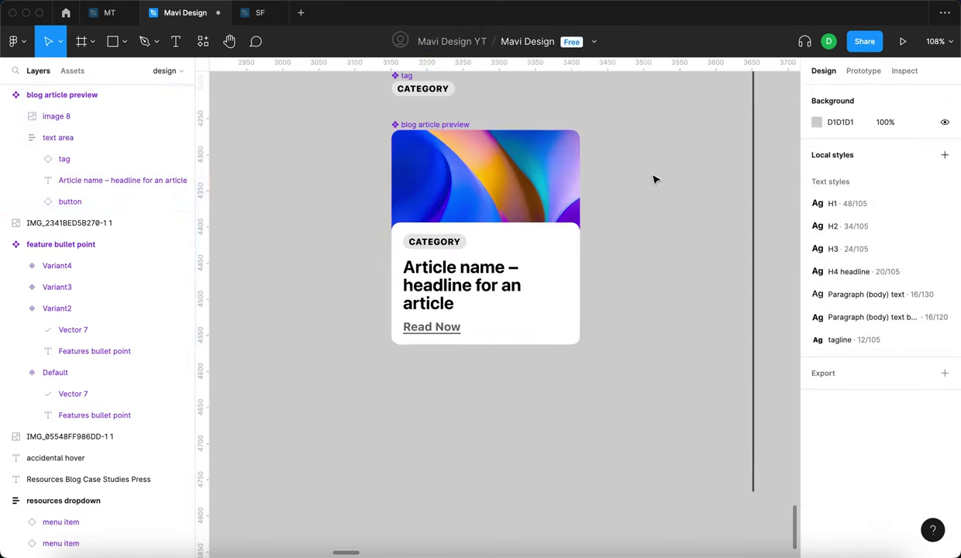
{"action": "scroll", "coordinate": [652, 179], "scroll_direction": "down", "scroll_amount": 5}
{"action": "left_click", "coordinate": [573, 178]}
{"action": "left_click", "coordinate": [653, 187]}
{"action": "left_click_drag", "start_coordinate": [646, 189], "coordinate": [600, 212]}
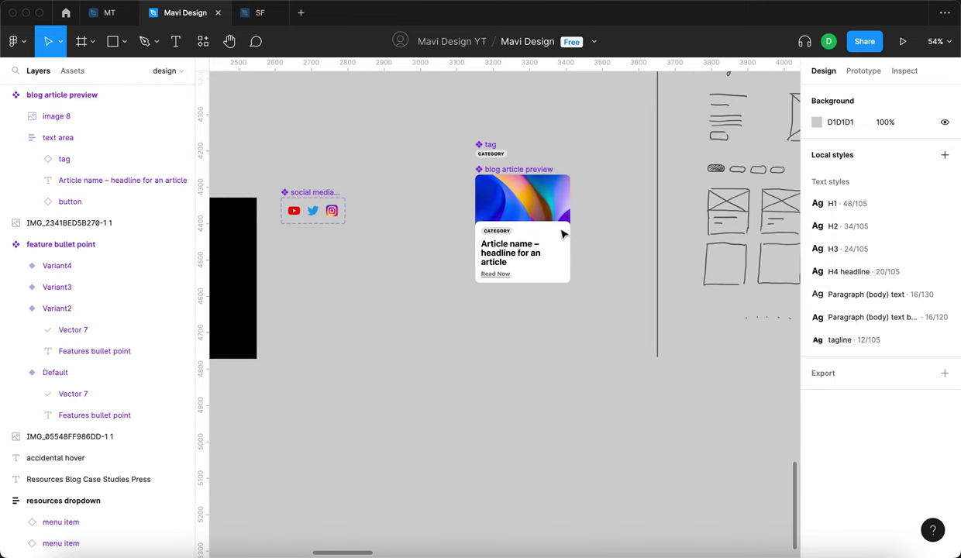
Move the tag component further above the article card and add a second variant to it.
{"action": "scroll", "coordinate": [553, 243], "scroll_direction": "right", "scroll_amount": 1}
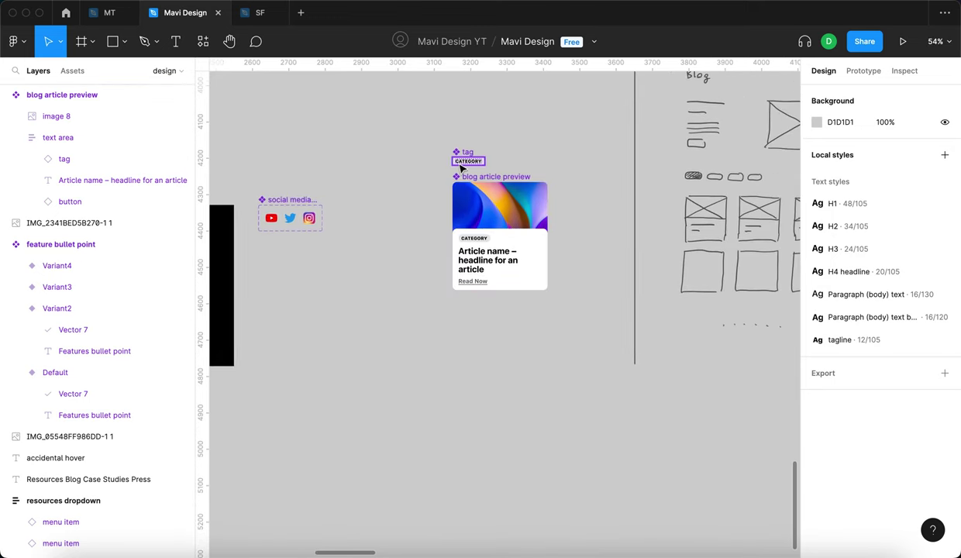
{"action": "left_click_drag", "start_coordinate": [468, 155], "coordinate": [465, 130]}
{"action": "scroll", "coordinate": [468, 132], "scroll_direction": "up", "scroll_amount": 1}
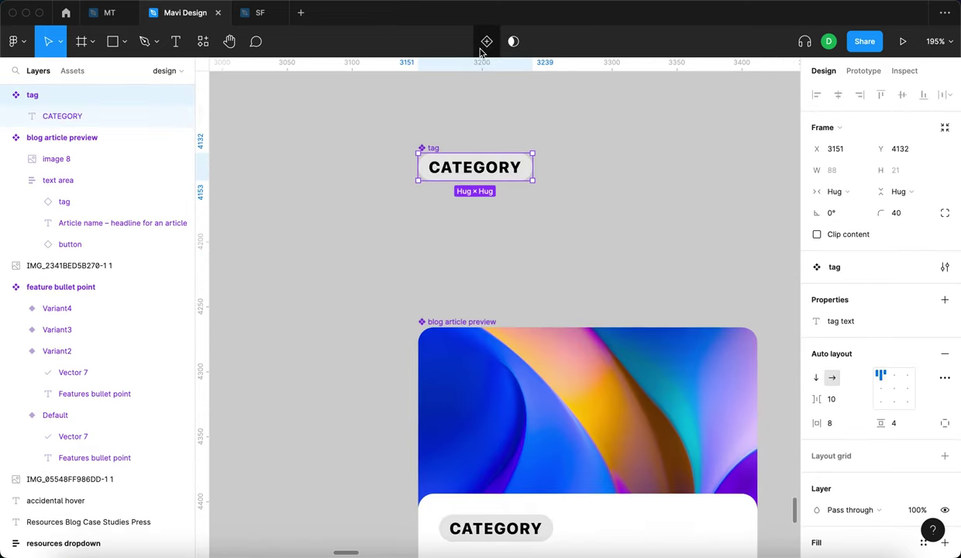
{"action": "left_click", "coordinate": [486, 41]}
{"action": "left_click_drag", "start_coordinate": [392, 117], "coordinate": [432, 120]}
{"action": "left_click", "coordinate": [536, 223]}
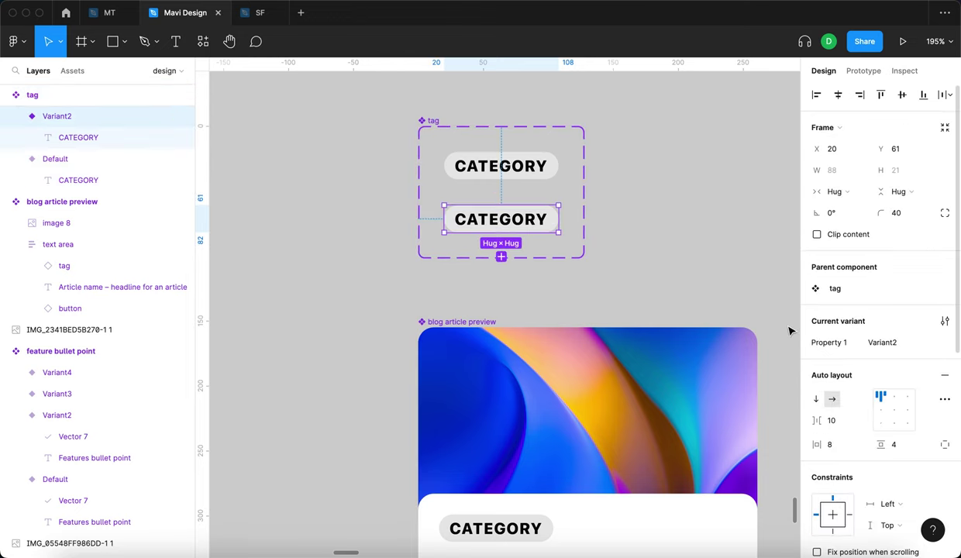
Change the second tag variant's text to CATEGORY 2 and widen the tag component set to about 158.
{"action": "double_click", "coordinate": [540, 230]}
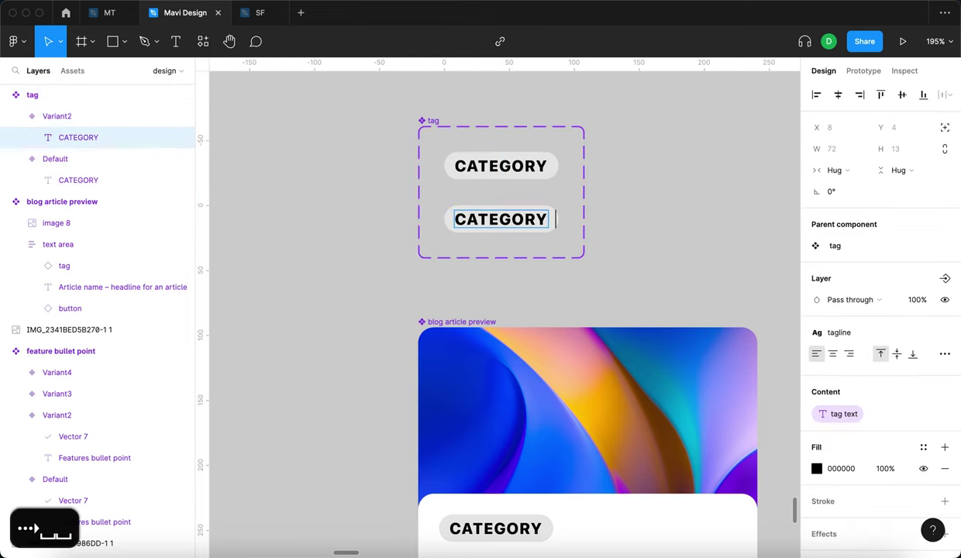
{"action": "key", "text": "BackSpace"}
{"action": "type", "text": "2"}
{"action": "key", "text": "Escape"}
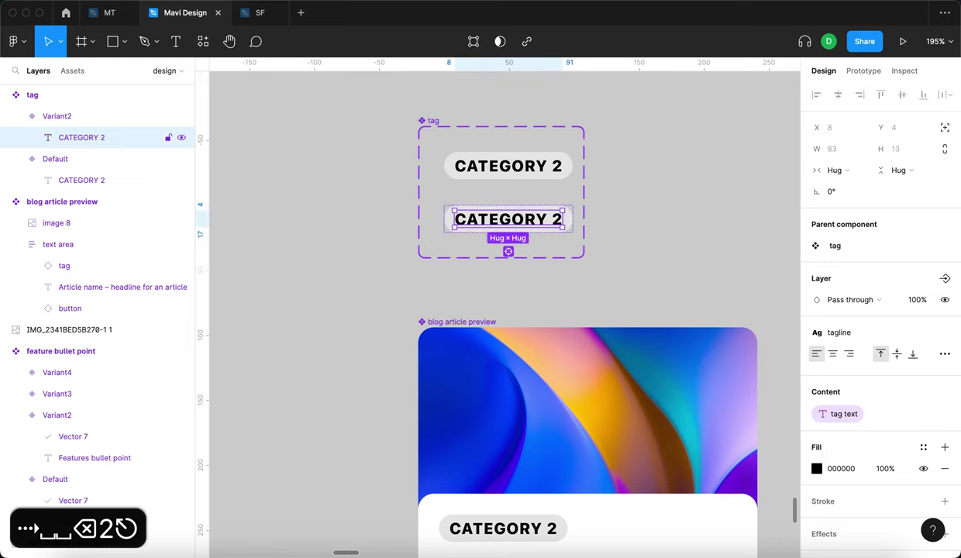
{"action": "left_click", "coordinate": [430, 120]}
{"action": "left_click_drag", "start_coordinate": [585, 144], "coordinate": [621, 145]}
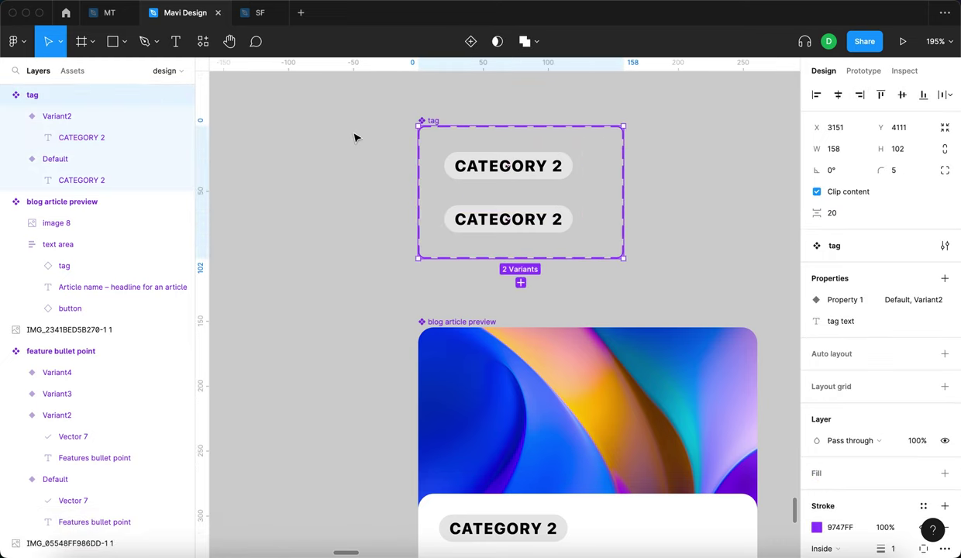
Delete the tag text property from the tag component set so each variant holds its own text.
{"action": "double_click", "coordinate": [542, 222]}
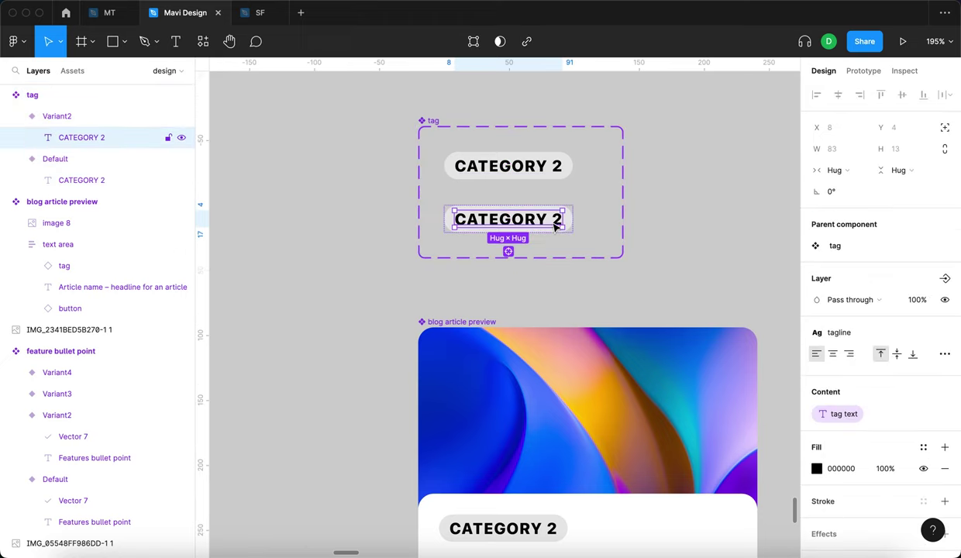
{"action": "left_click", "coordinate": [528, 168]}
{"action": "left_click", "coordinate": [445, 124]}
{"action": "left_click", "coordinate": [439, 123]}
{"action": "mouse_move", "coordinate": [932, 309]}
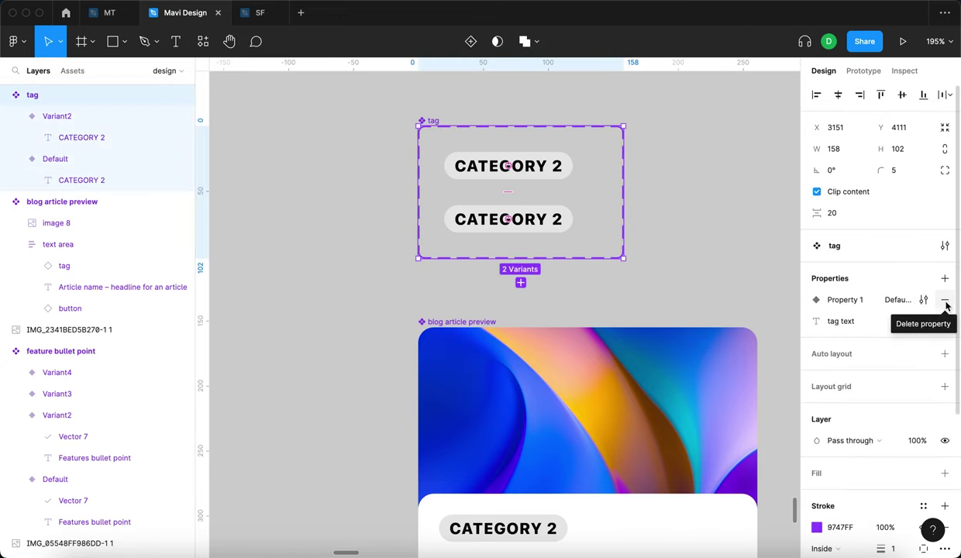
{"action": "left_click", "coordinate": [682, 214]}
Change the default tag variant's text to CATEGORY 1.
{"action": "double_click", "coordinate": [551, 169]}
{"action": "double_click", "coordinate": [552, 169]}
{"action": "key", "text": "Right"}
{"action": "key", "text": "BackSpace"}
{"action": "type", "text": "1"}
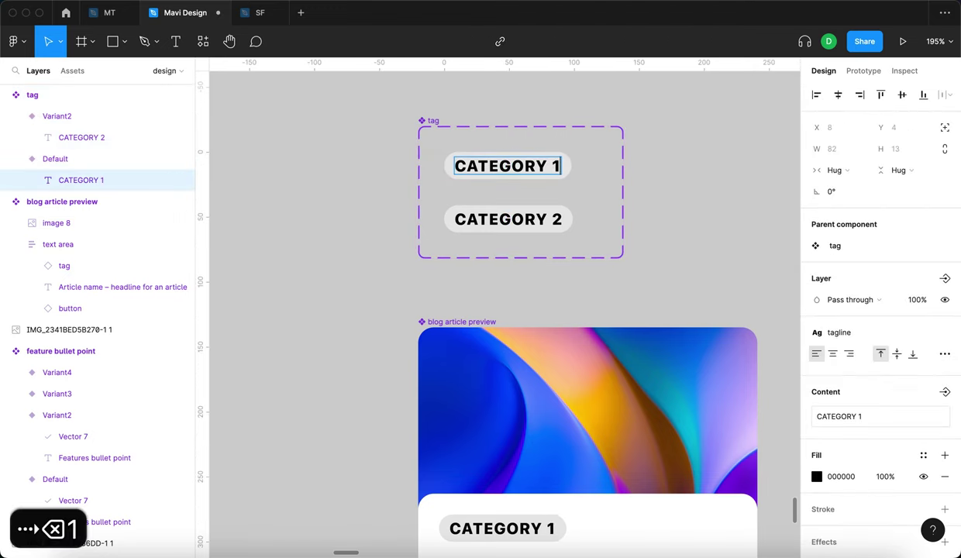
{"action": "key", "text": "Escape"}
{"action": "left_click", "coordinate": [403, 161]}
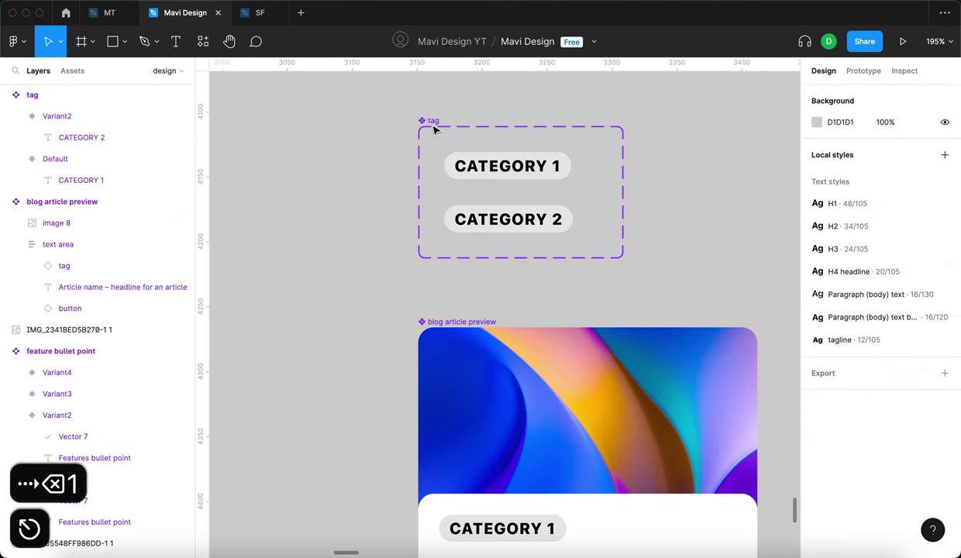
Rename the tag set's variant property as category and its two values as 1 and 2.
{"action": "left_click", "coordinate": [498, 158]}
{"action": "left_click", "coordinate": [925, 299]}
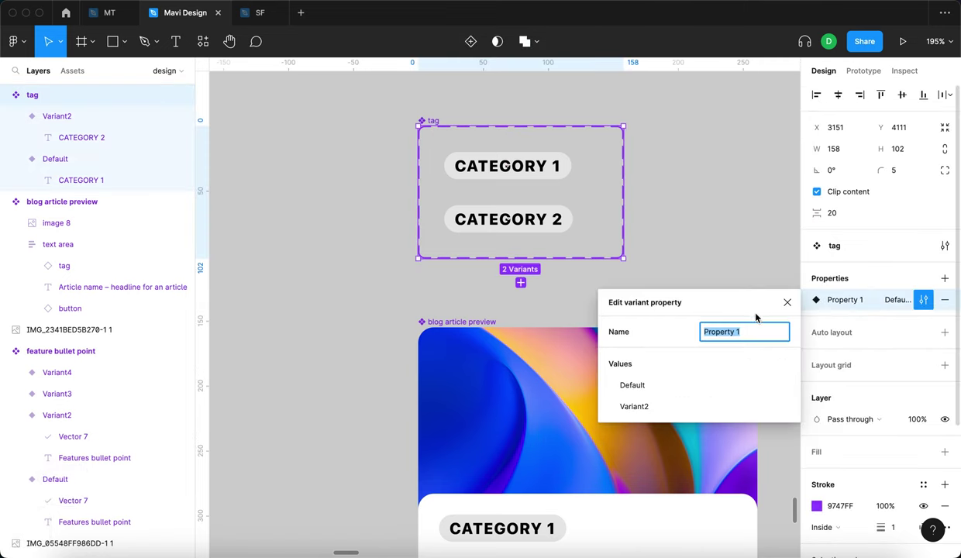
{"action": "type", "text": "category"}
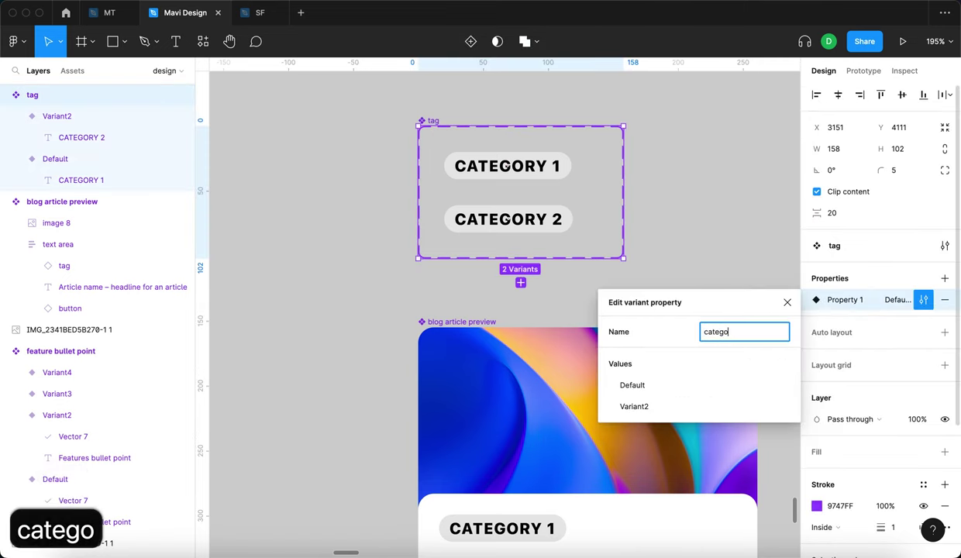
{"action": "key", "text": "Return"}
{"action": "double_click", "coordinate": [671, 385]}
{"action": "type", "text": "1"}
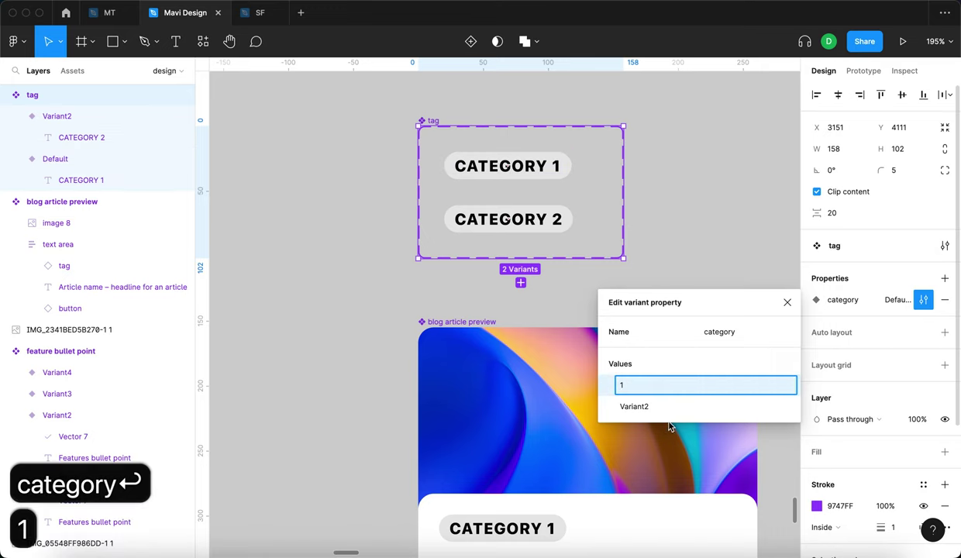
{"action": "double_click", "coordinate": [670, 414]}
{"action": "type", "text": "2"}
{"action": "key", "text": "Return"}
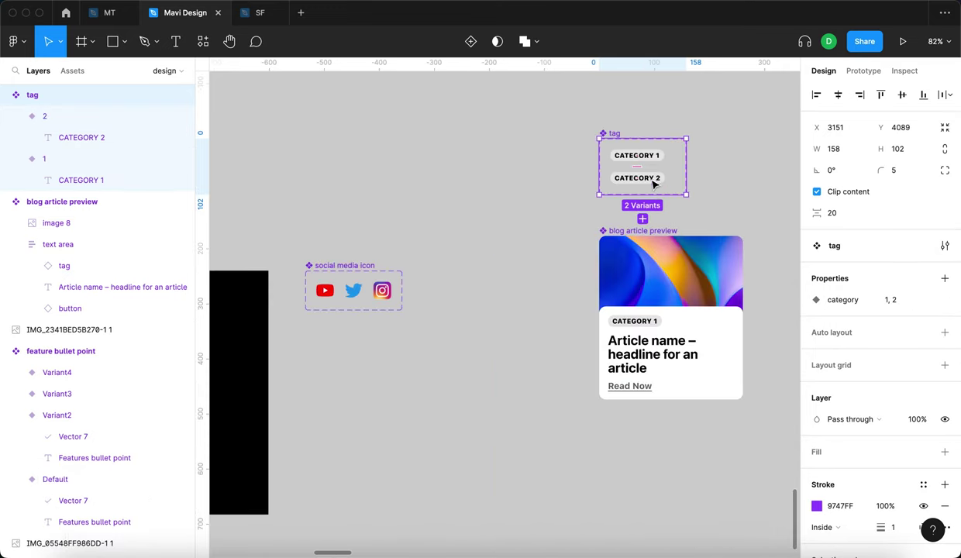
Enlarge the tag component set to about 161 by 138, leaving room below the CATEGORY 2 variant.
{"action": "left_click_drag", "start_coordinate": [687, 194], "coordinate": [687, 210]}
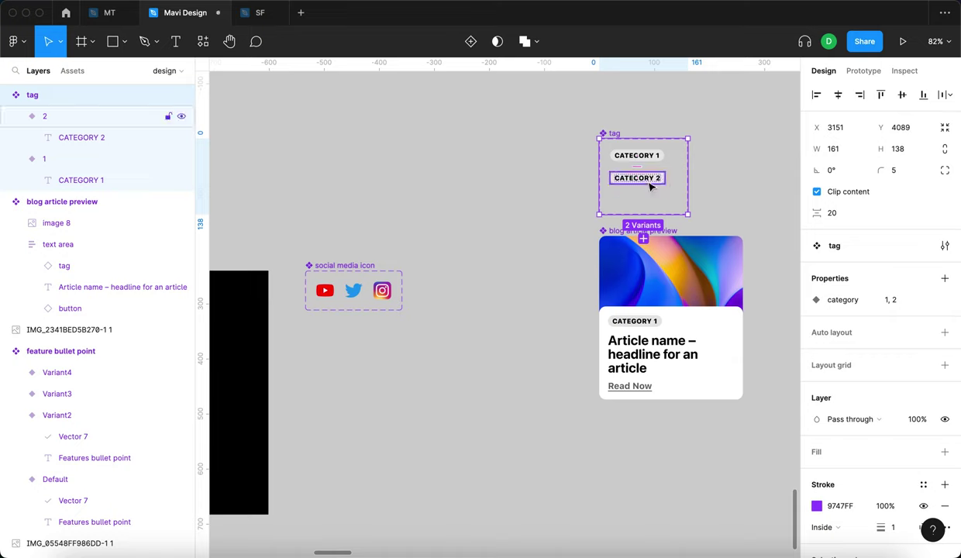
{"action": "scroll", "coordinate": [650, 186], "scroll_direction": "up", "scroll_amount": 5}
{"action": "scroll", "coordinate": [625, 238], "scroll_direction": "down", "scroll_amount": 5}
{"action": "left_click", "coordinate": [577, 206]}
{"action": "left_click", "coordinate": [533, 154]}
{"action": "key", "text": "Escape"}
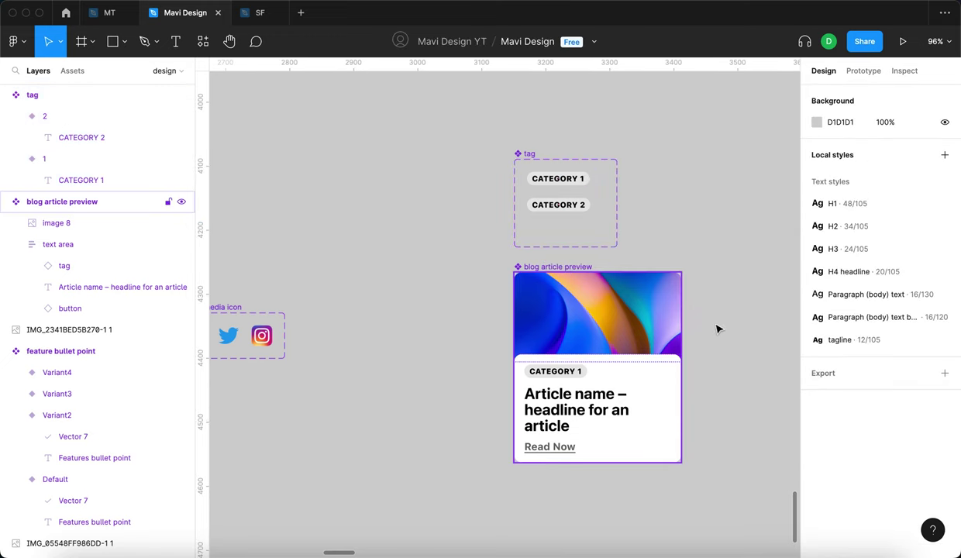
Create a text property called article name for the headline in the blog article preview component.
{"action": "scroll", "coordinate": [534, 263], "scroll_direction": "right", "scroll_amount": 3}
{"action": "scroll", "coordinate": [499, 279], "scroll_direction": "down", "scroll_amount": 2}
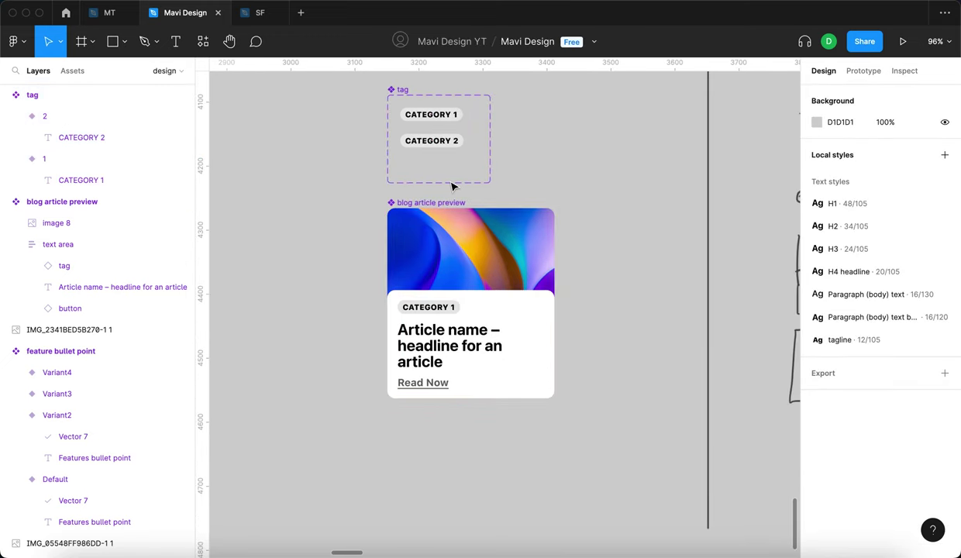
{"action": "left_click", "coordinate": [474, 378]}
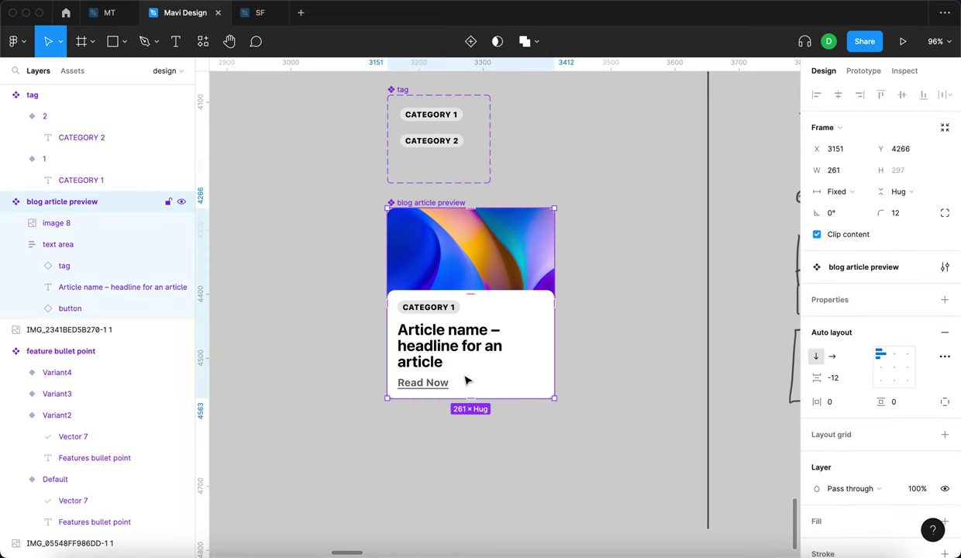
{"action": "left_click", "coordinate": [444, 361]}
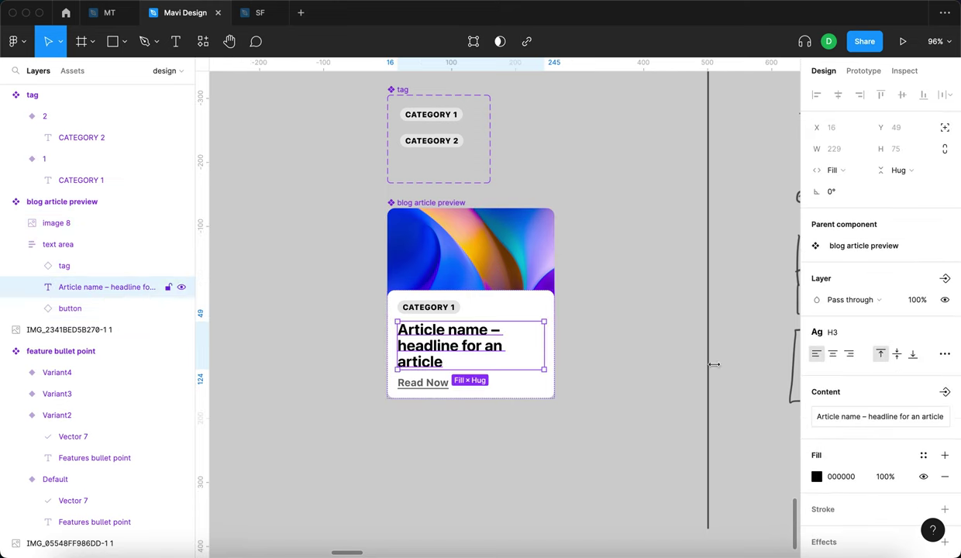
{"action": "left_click", "coordinate": [946, 394]}
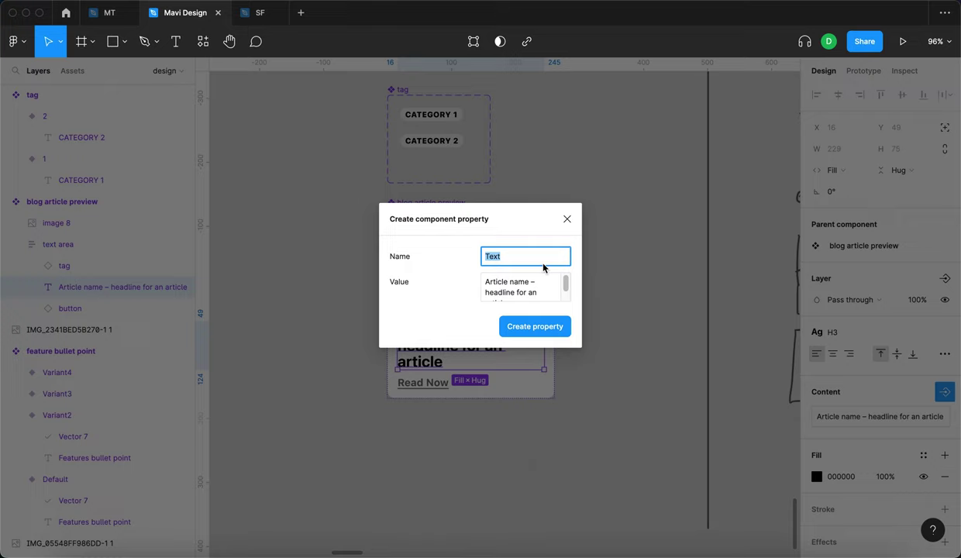
{"action": "type", "text": "article na"}
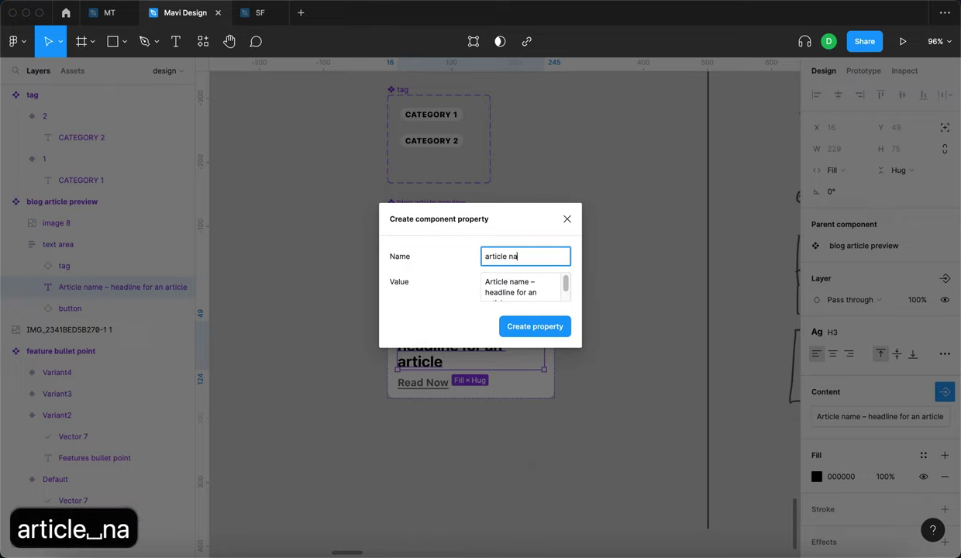
{"action": "type", "text": "me"}
{"action": "key", "text": "Return"}
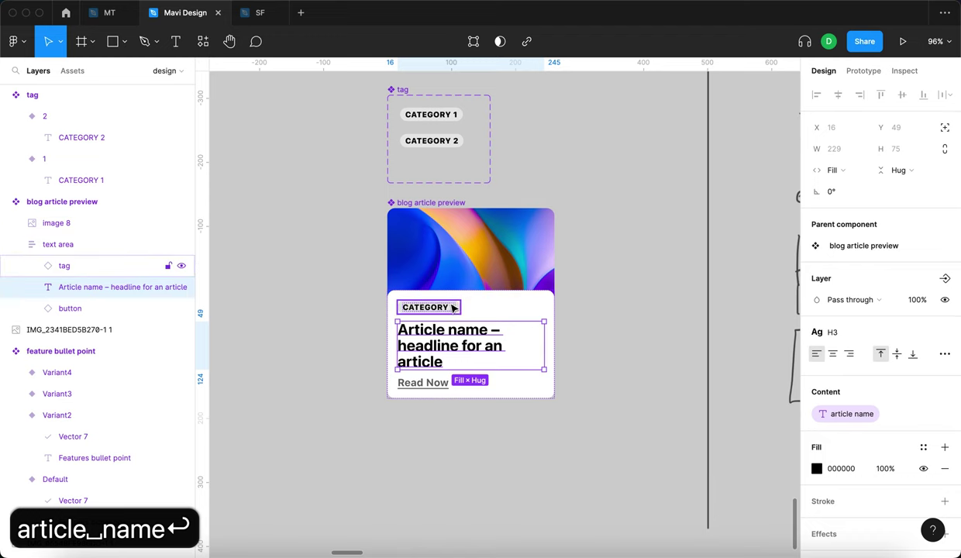
Expose the properties of the nested tag and button instances on the blog article preview component.
{"action": "left_click", "coordinate": [411, 401]}
{"action": "left_click", "coordinate": [447, 308]}
{"action": "left_click", "coordinate": [447, 309]}
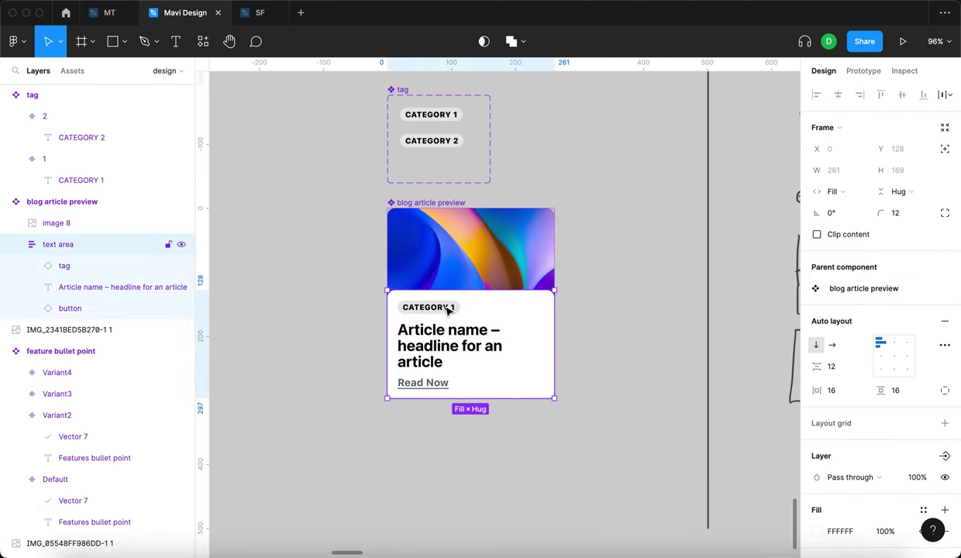
{"action": "left_click", "coordinate": [438, 308]}
{"action": "left_click", "coordinate": [423, 385]}
{"action": "left_click", "coordinate": [306, 351]}
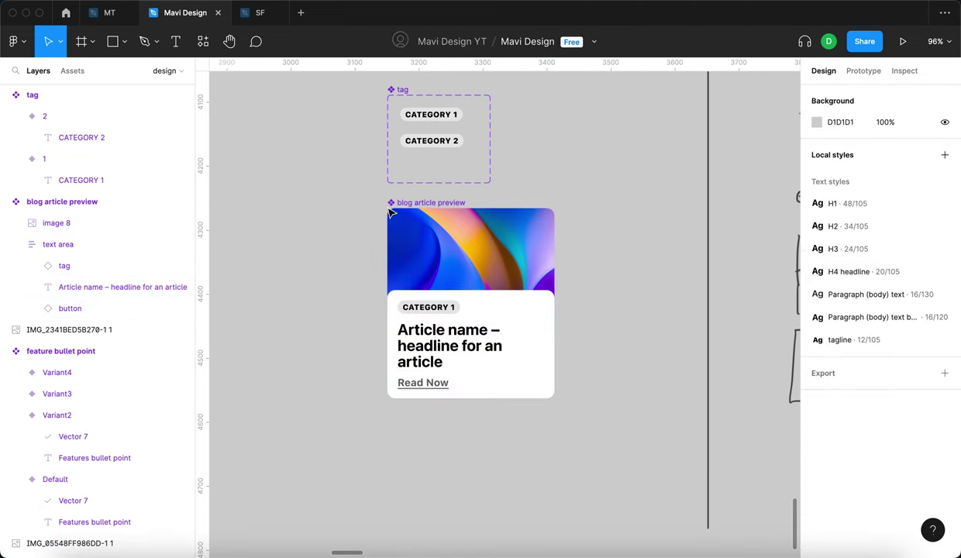
{"action": "left_click", "coordinate": [392, 203]}
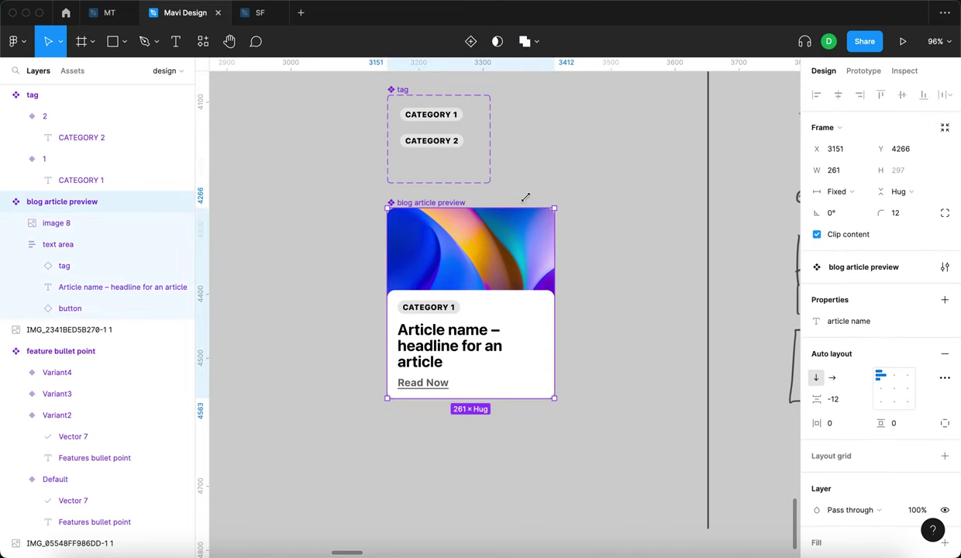
{"action": "left_click", "coordinate": [945, 300]}
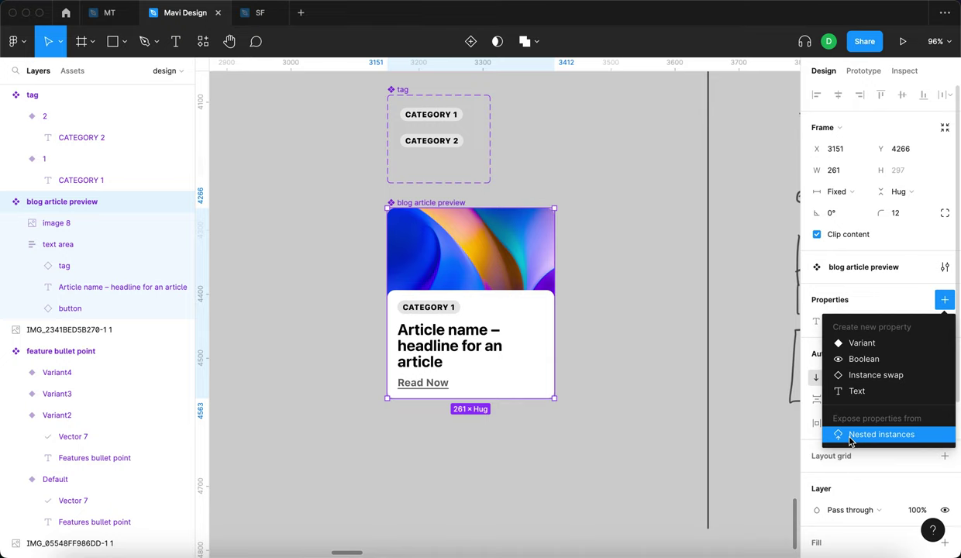
{"action": "left_click", "coordinate": [925, 437]}
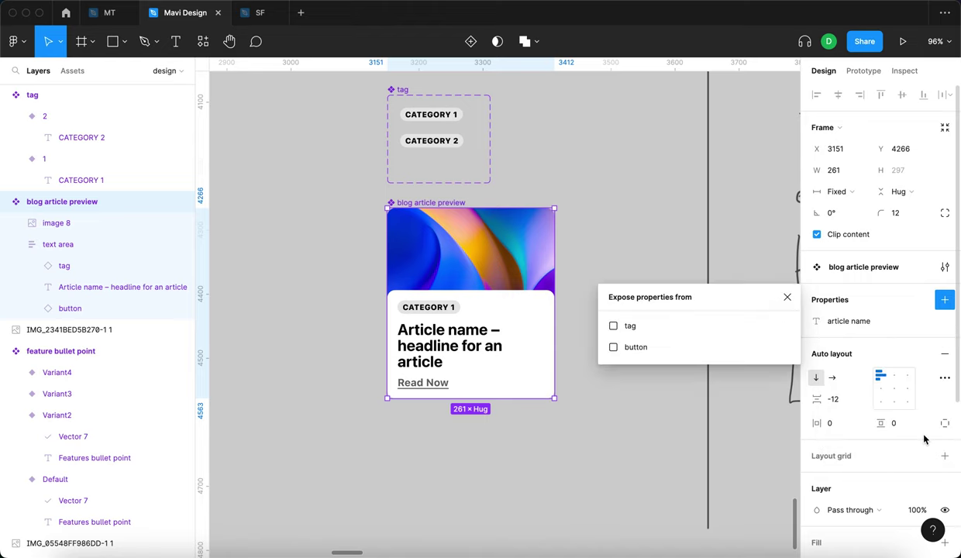
{"action": "left_click", "coordinate": [614, 326]}
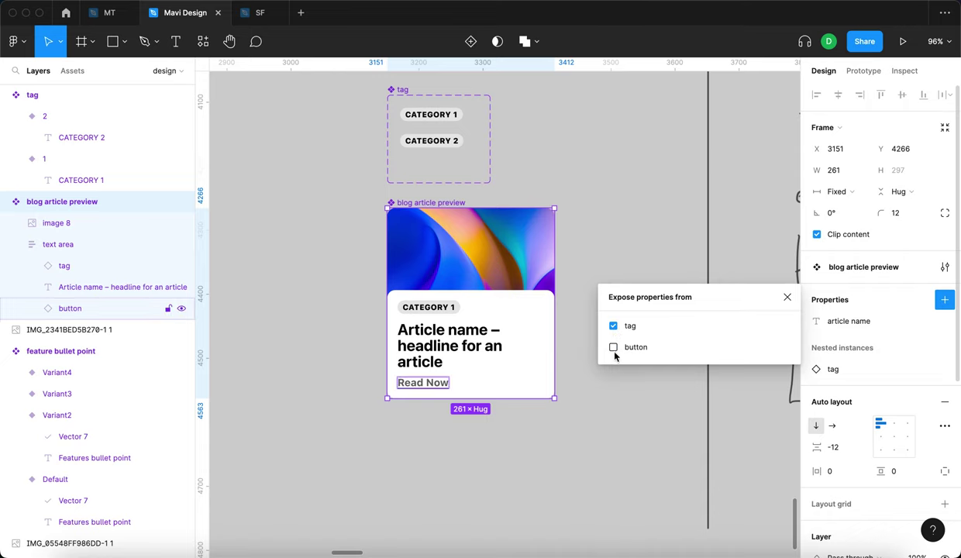
{"action": "left_click", "coordinate": [612, 348]}
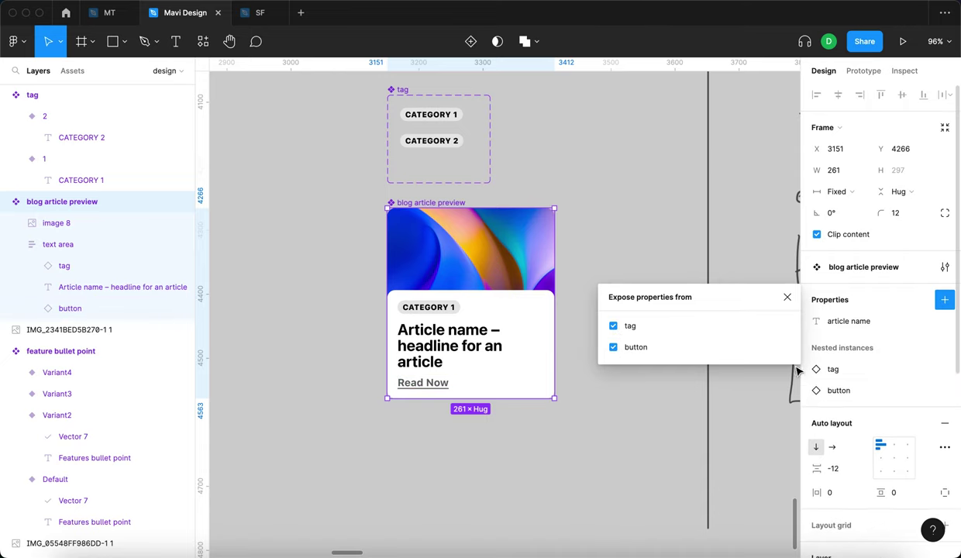
{"action": "left_click", "coordinate": [787, 297]}
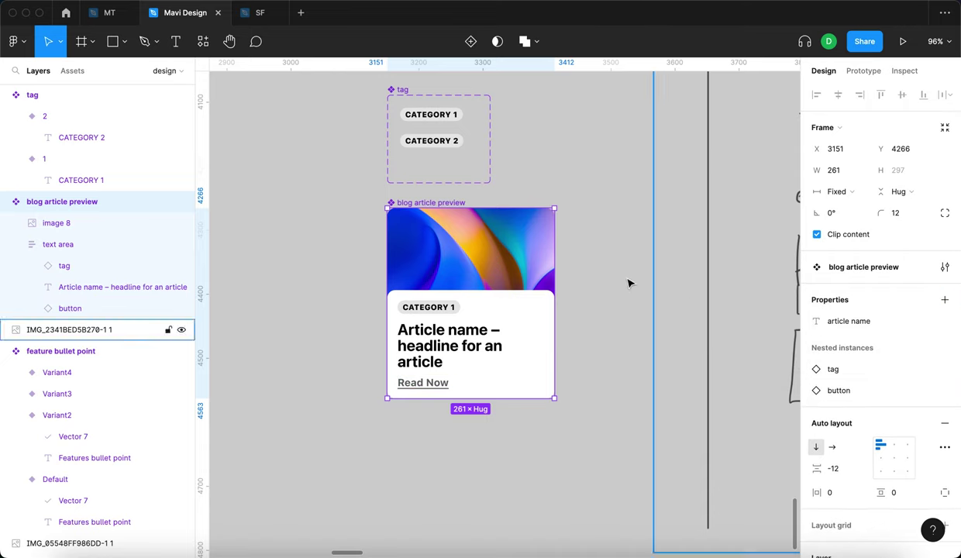
Place an instance of the blog article preview component on the canvas below the main component, at about X 3145, Y 4682.
{"action": "left_click", "coordinate": [632, 300]}
{"action": "left_click", "coordinate": [73, 70]}
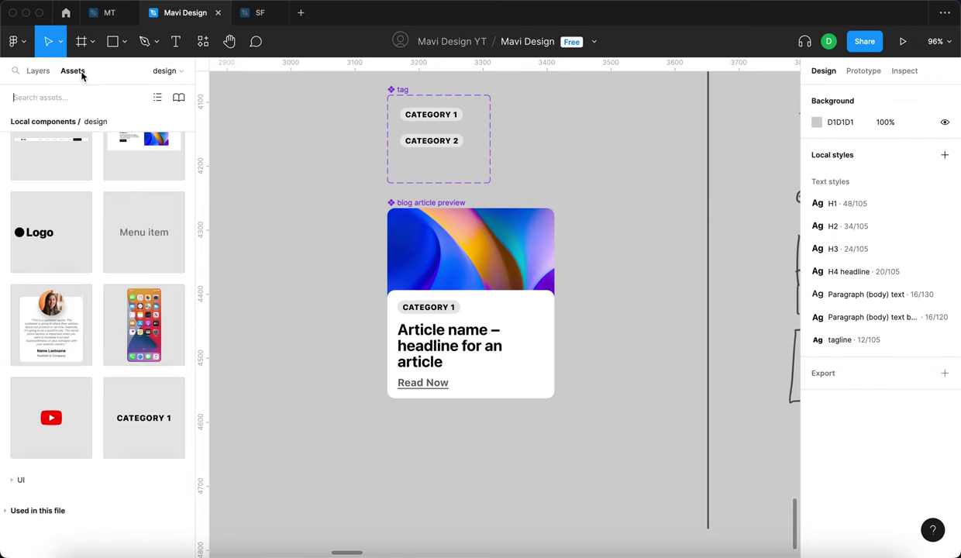
{"action": "scroll", "coordinate": [69, 293], "scroll_direction": "up", "scroll_amount": 2}
{"action": "scroll", "coordinate": [68, 294], "scroll_direction": "up", "scroll_amount": 5}
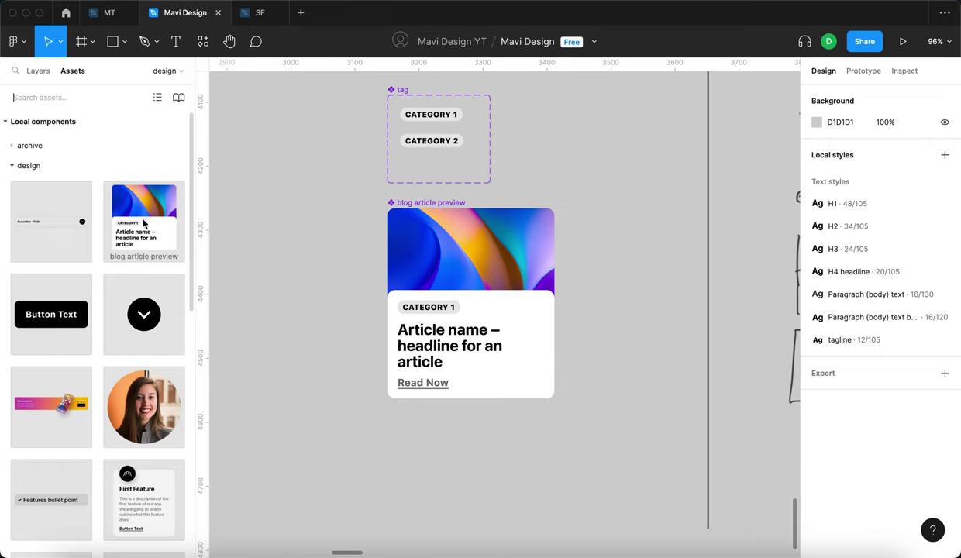
{"action": "scroll", "coordinate": [188, 236], "scroll_direction": "down", "scroll_amount": 1}
{"action": "scroll", "coordinate": [375, 253], "scroll_direction": "down", "scroll_amount": 1}
{"action": "left_click_drag", "start_coordinate": [128, 208], "coordinate": [424, 482]}
{"action": "scroll", "coordinate": [594, 452], "scroll_direction": "down", "scroll_amount": 3}
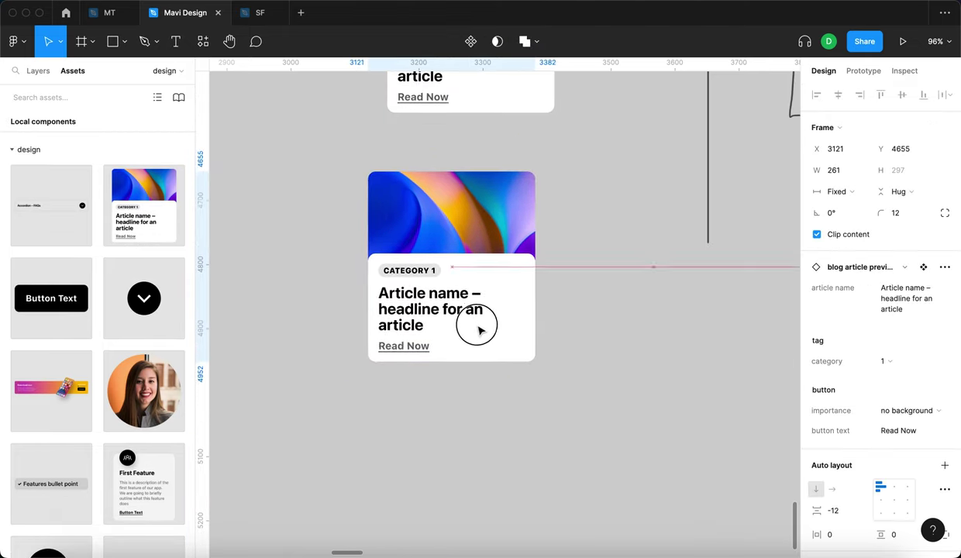
{"action": "left_click_drag", "start_coordinate": [480, 330], "coordinate": [495, 347]}
Set the placed instance's article name property to "Change the article headline".
{"action": "left_click", "coordinate": [921, 309]}
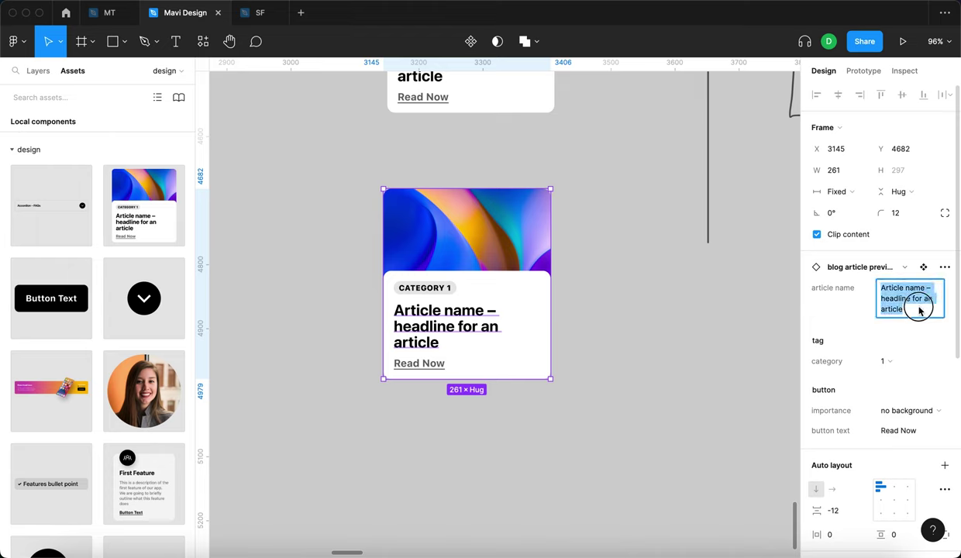
{"action": "type", "text": "Change t"}
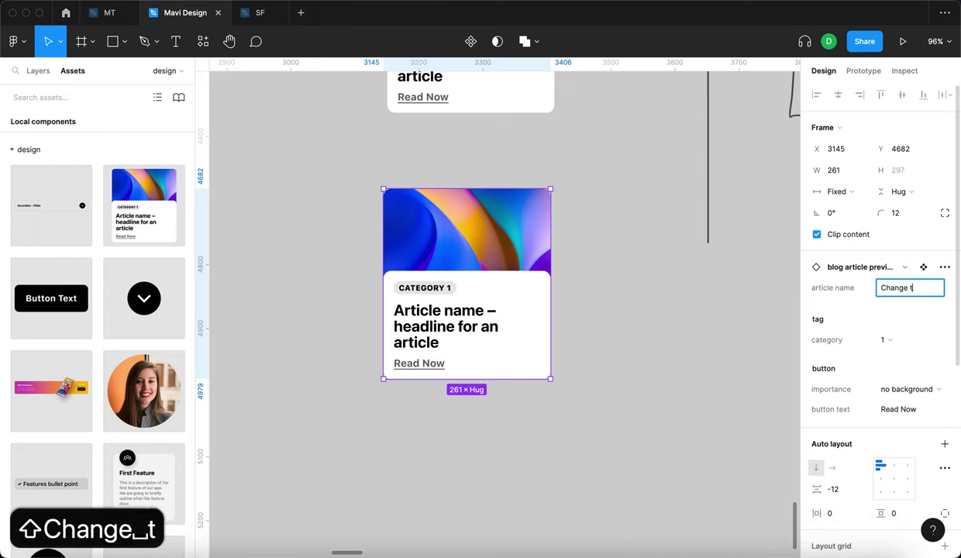
{"action": "type", "text": "he article "}
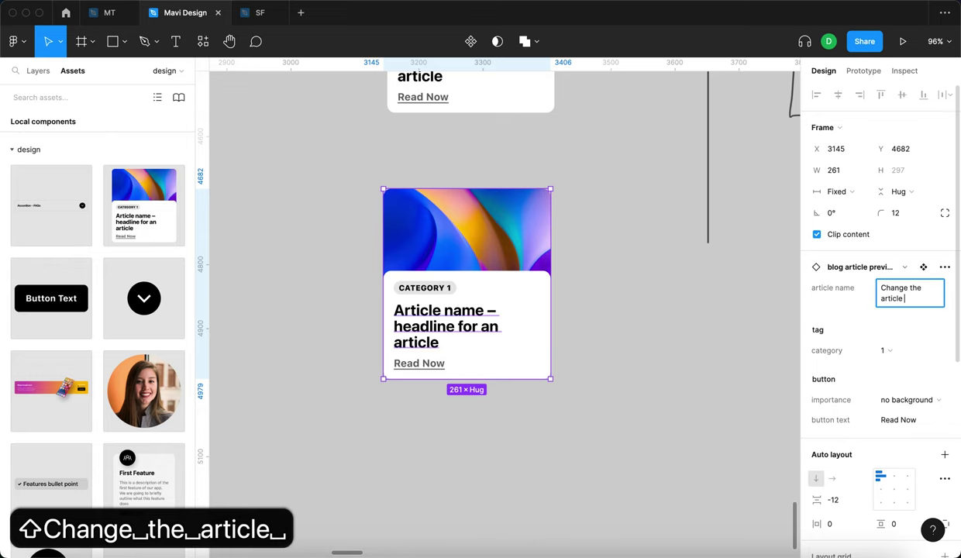
{"action": "type", "text": "headline"}
{"action": "key", "text": "Return"}
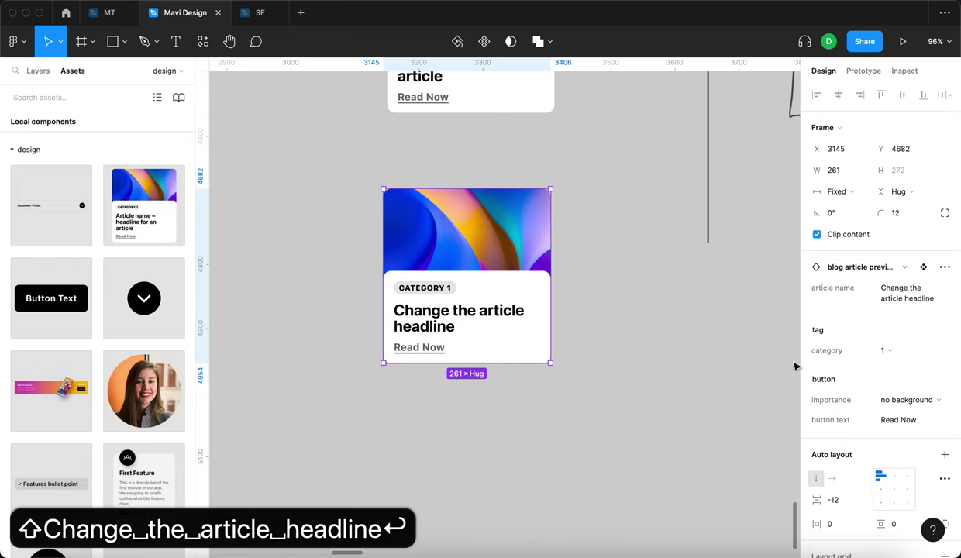
Test the instance's tag category property by switching between 1 and 2, leaving it on 2.
{"action": "left_click", "coordinate": [900, 351]}
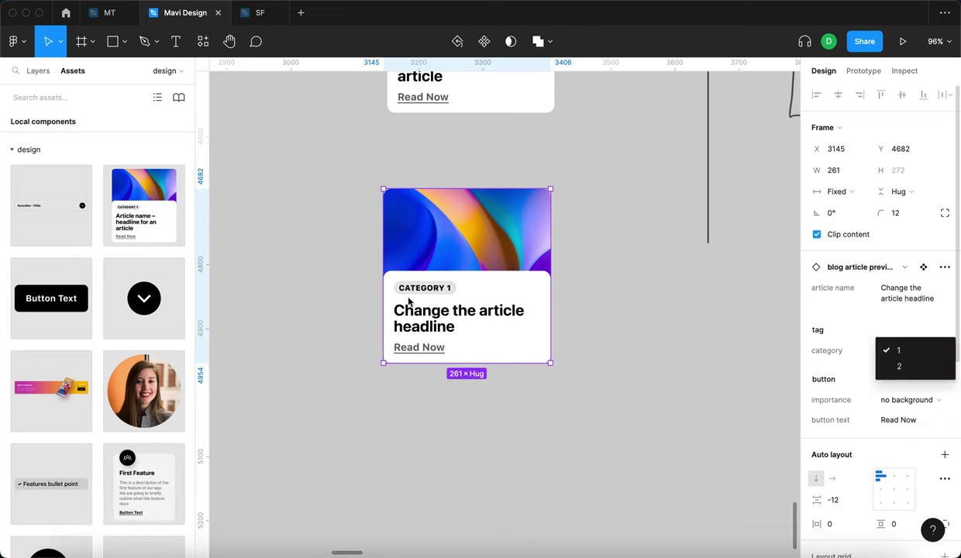
{"action": "left_click", "coordinate": [899, 366]}
{"action": "left_click", "coordinate": [900, 352]}
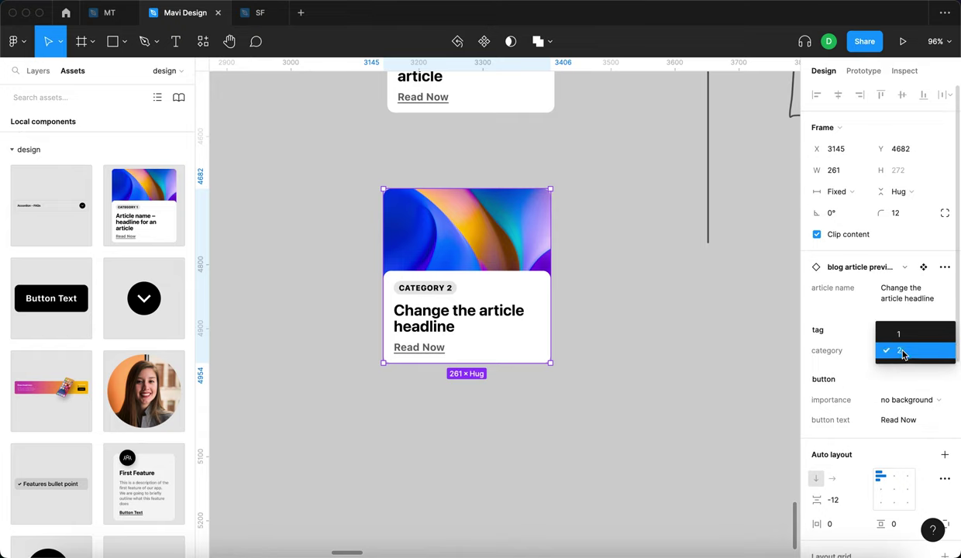
{"action": "left_click", "coordinate": [900, 338]}
{"action": "left_click", "coordinate": [902, 349]}
{"action": "left_click", "coordinate": [902, 367]}
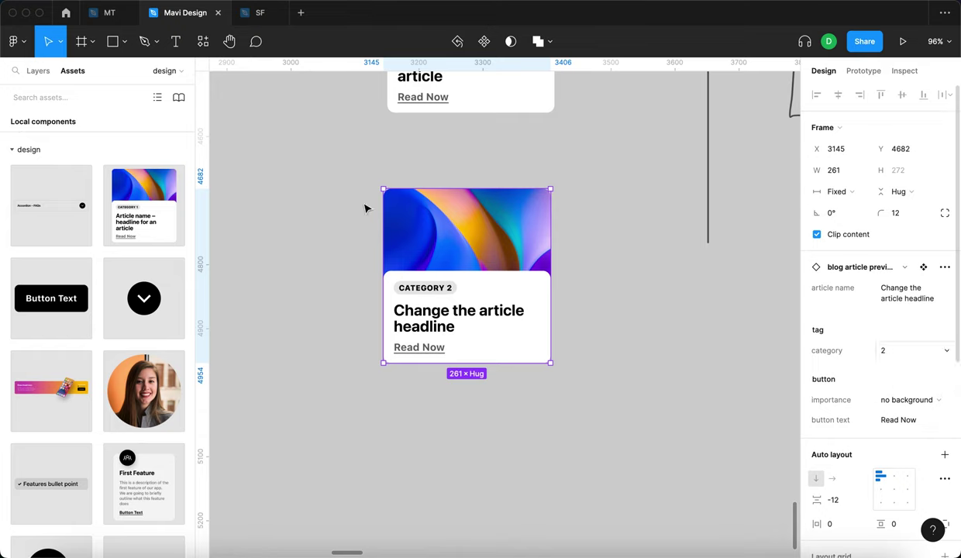
Set the placed instance's button text property to "button".
{"action": "left_click", "coordinate": [914, 424]}
{"action": "type", "text": "button"}
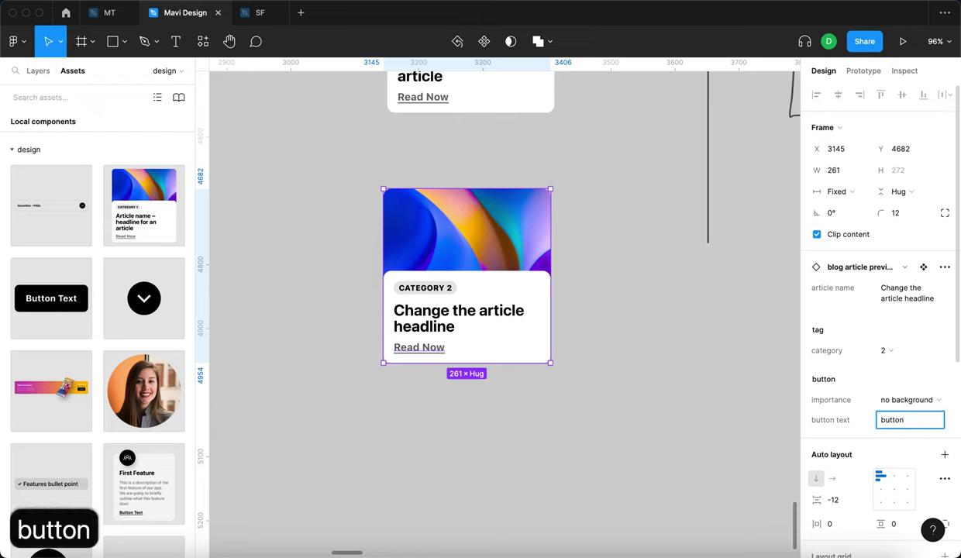
{"action": "key", "text": "Return"}
{"action": "left_click", "coordinate": [631, 381]}
Reset all changes on the placed blog article preview instance.
{"action": "left_click", "coordinate": [453, 348]}
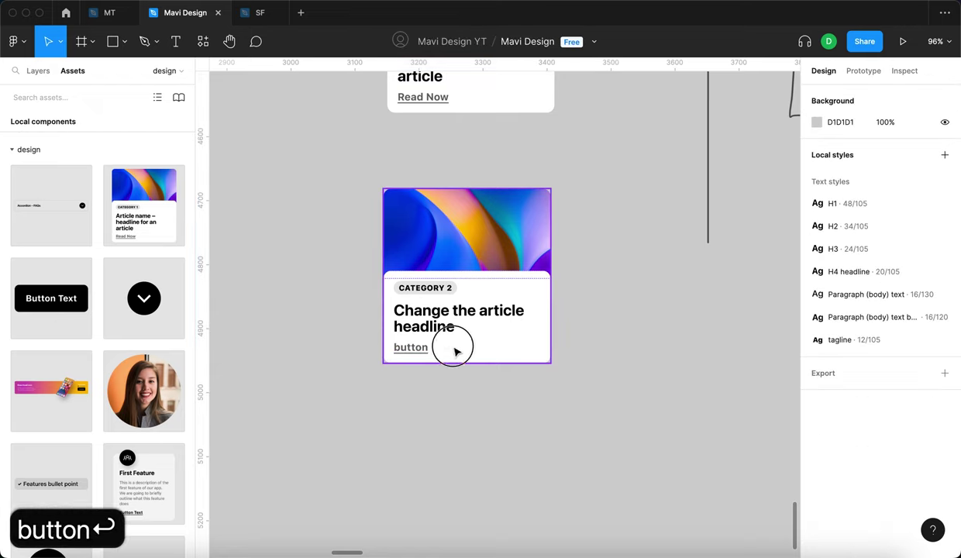
{"action": "left_click", "coordinate": [944, 267]}
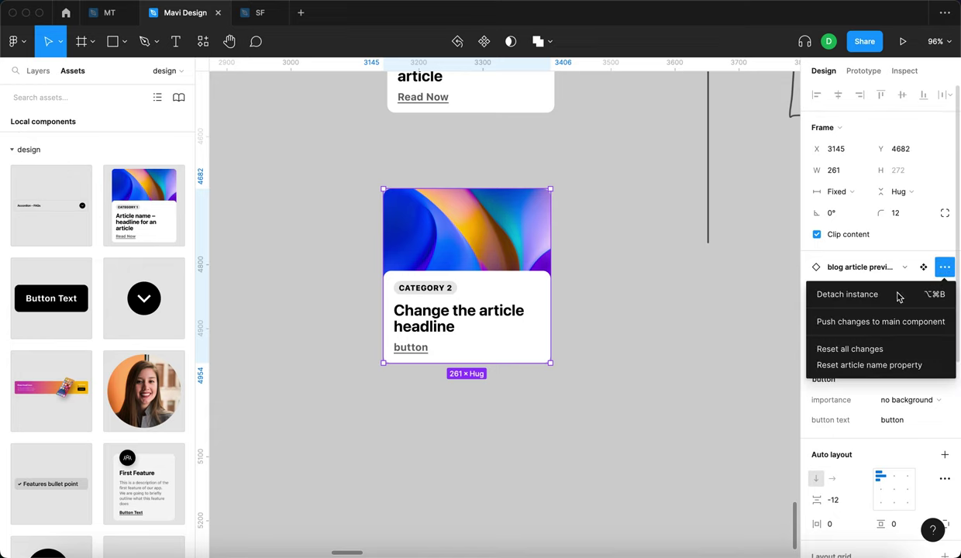
{"action": "left_click", "coordinate": [841, 351]}
{"action": "left_click", "coordinate": [622, 384]}
{"action": "left_click", "coordinate": [480, 302]}
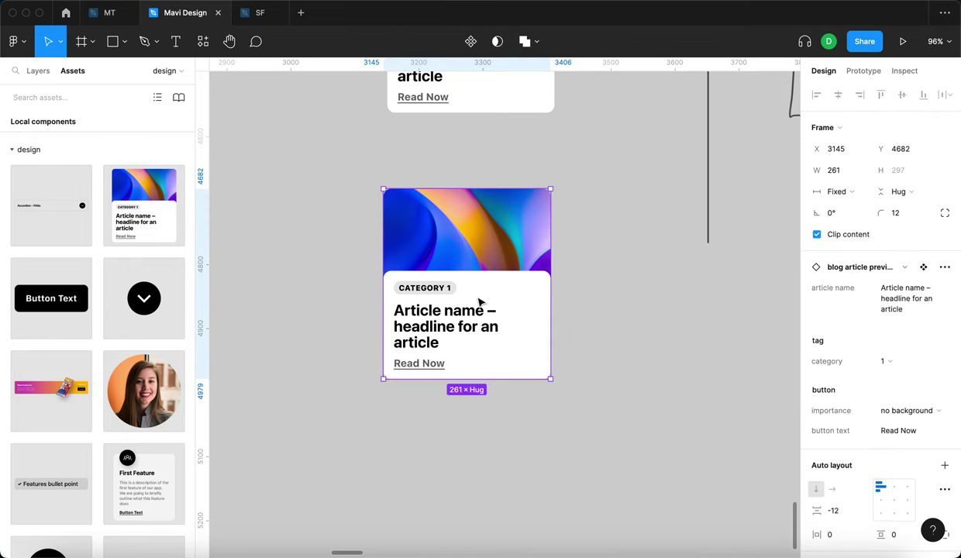
Compare the article preview and tag components with the hand-drawn blog wireframe, focusing on its row of category filters.
{"action": "scroll", "coordinate": [495, 304], "scroll_direction": "up", "scroll_amount": 3}
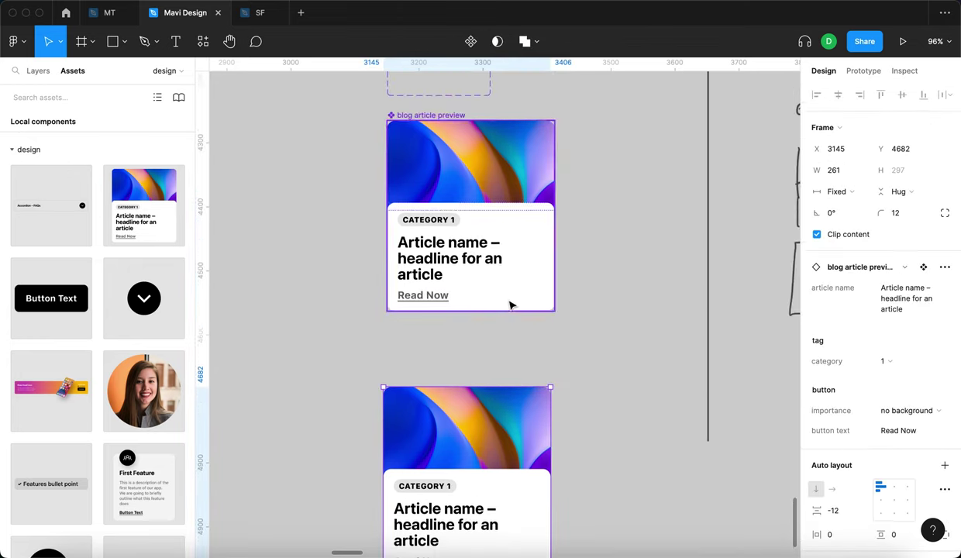
{"action": "scroll", "coordinate": [566, 365], "scroll_direction": "down", "scroll_amount": 3}
{"action": "left_click", "coordinate": [628, 302]}
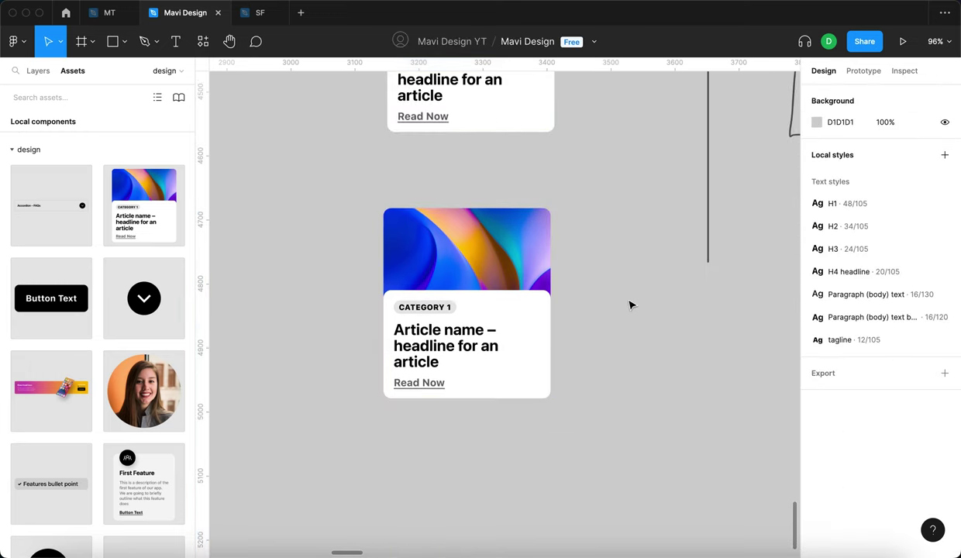
{"action": "scroll", "coordinate": [628, 302], "scroll_direction": "down", "scroll_amount": 10}
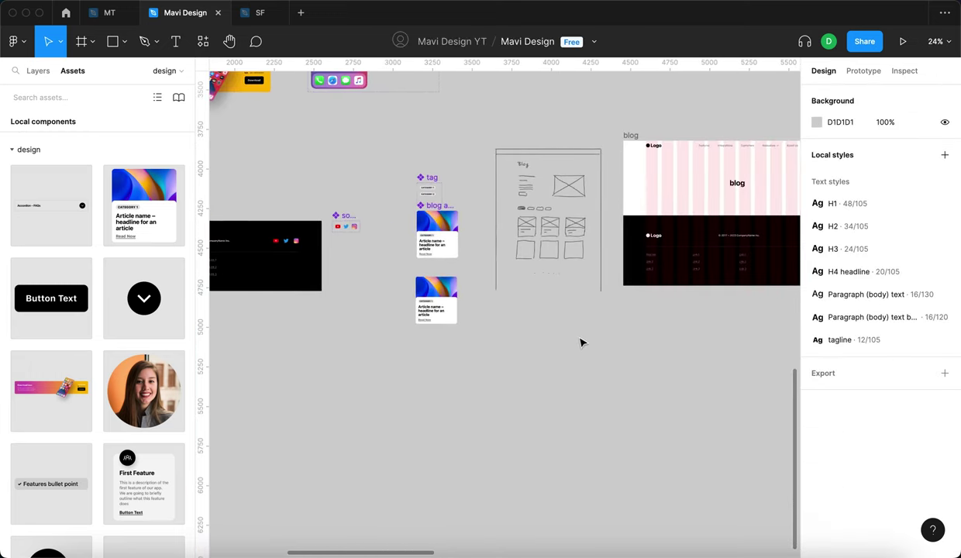
{"action": "scroll", "coordinate": [529, 350], "scroll_direction": "up", "scroll_amount": 5}
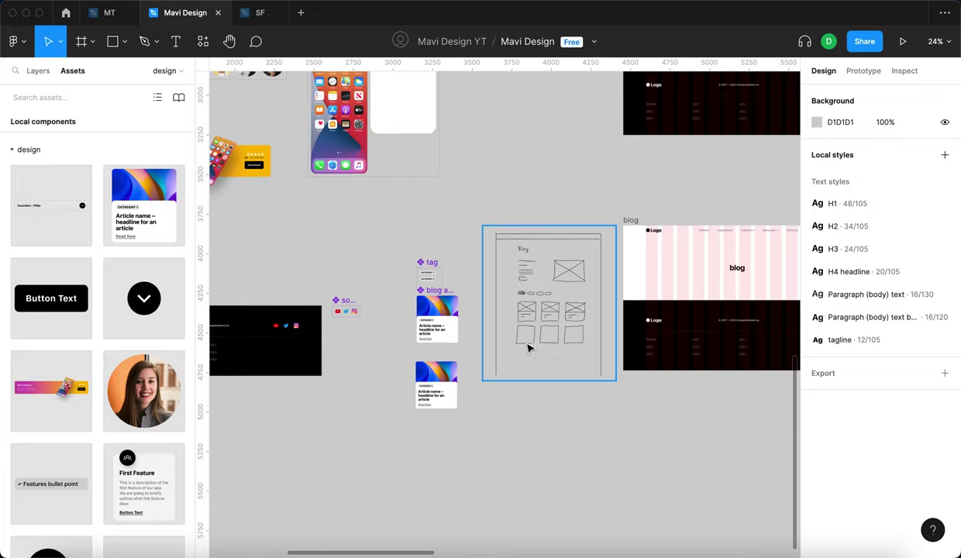
{"action": "scroll", "coordinate": [529, 345], "scroll_direction": "down", "scroll_amount": 5}
{"action": "scroll", "coordinate": [529, 346], "scroll_direction": "up", "scroll_amount": 3}
{"action": "scroll", "coordinate": [574, 465], "scroll_direction": "right", "scroll_amount": 5}
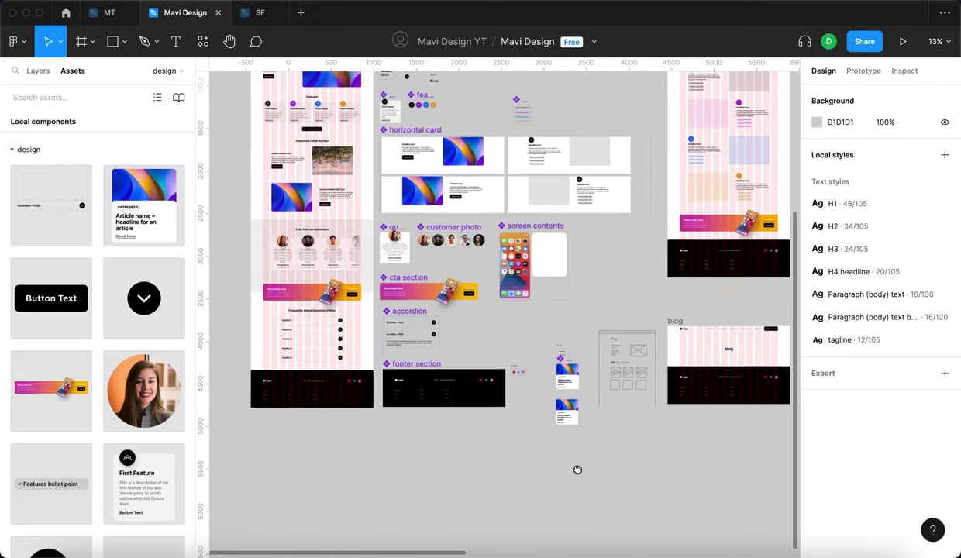
{"action": "scroll", "coordinate": [543, 418], "scroll_direction": "down", "scroll_amount": 2}
{"action": "left_click", "coordinate": [442, 288]}
{"action": "scroll", "coordinate": [450, 291], "scroll_direction": "up", "scroll_amount": 5}
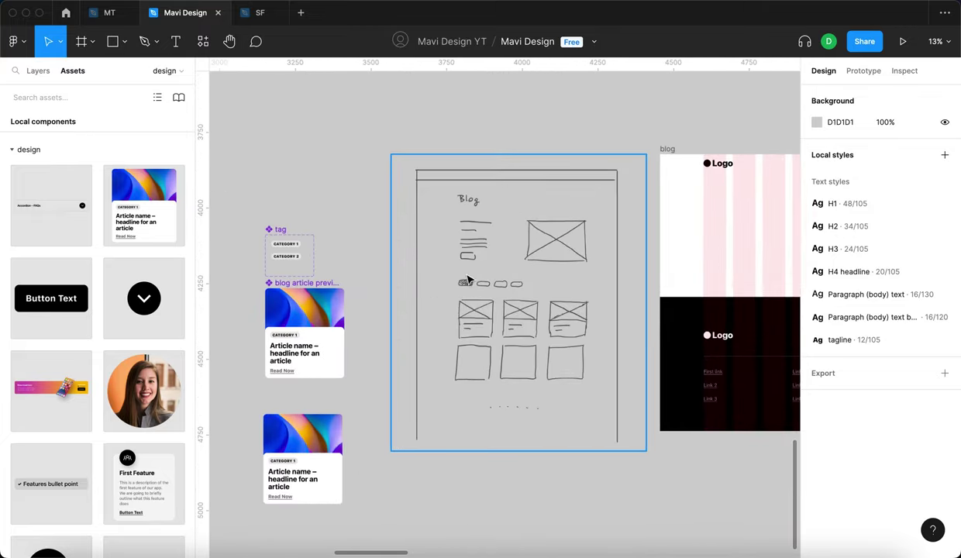
{"action": "scroll", "coordinate": [517, 296], "scroll_direction": "left", "scroll_amount": 2}
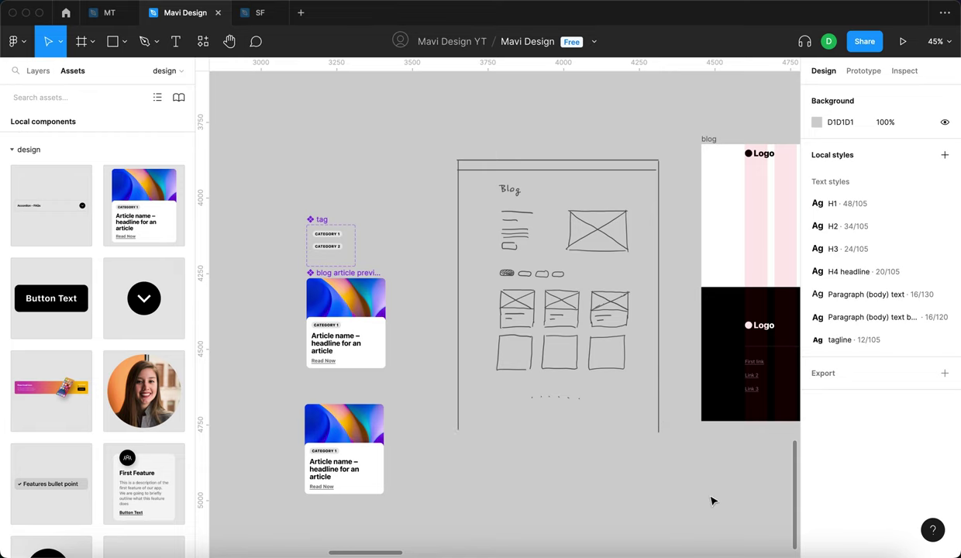
{"action": "left_click_drag", "start_coordinate": [404, 223], "coordinate": [458, 253]}
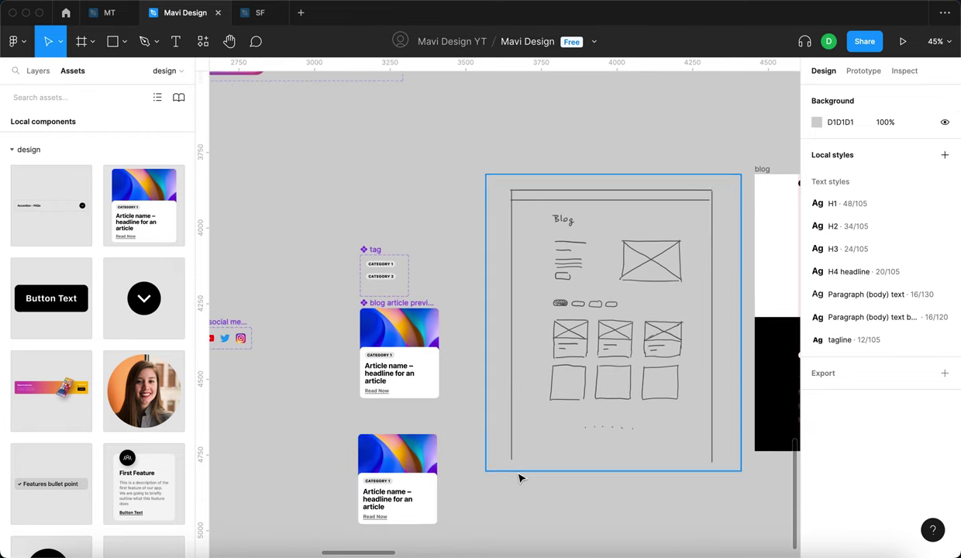
Duplicate the CATEGORY 1 tag into the empty space above the tag component set and detach the copy from its component.
{"action": "scroll", "coordinate": [381, 279], "scroll_direction": "up", "scroll_amount": 3}
{"action": "left_click", "coordinate": [393, 272]}
{"action": "left_click_drag", "start_coordinate": [393, 273], "coordinate": [461, 196]}
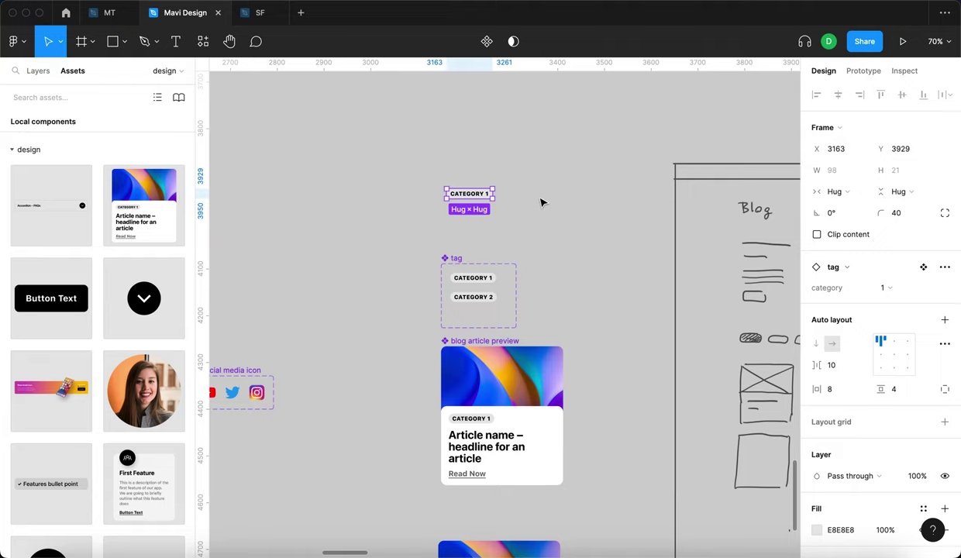
{"action": "key", "text": "alt+super+b"}
Set the horizontal padding of the detached CATEGORY 1 tag's frame to 12.
{"action": "scroll", "coordinate": [488, 198], "scroll_direction": "up", "scroll_amount": 5}
{"action": "left_click", "coordinate": [480, 198]}
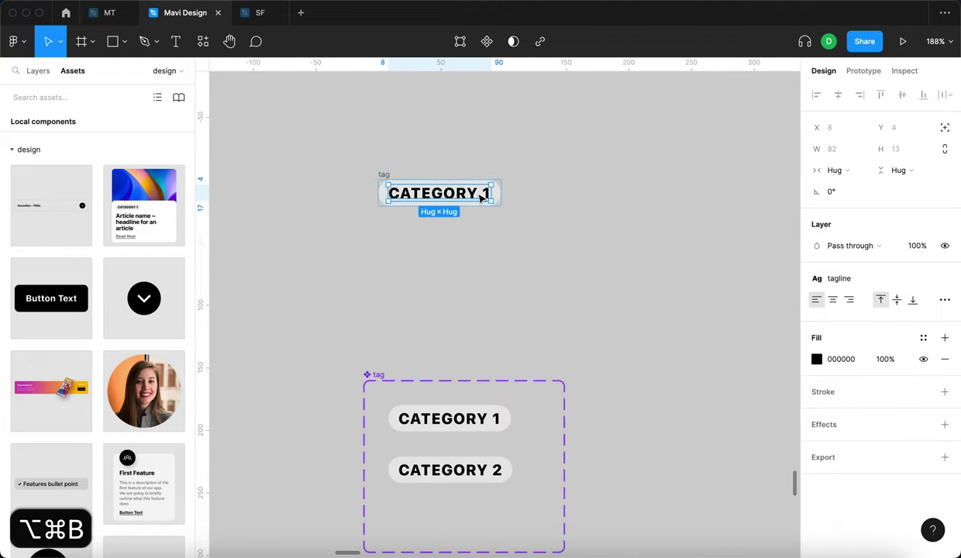
{"action": "scroll", "coordinate": [480, 196], "scroll_direction": "down", "scroll_amount": 5}
{"action": "scroll", "coordinate": [449, 178], "scroll_direction": "up", "scroll_amount": 4}
{"action": "left_click", "coordinate": [406, 180]}
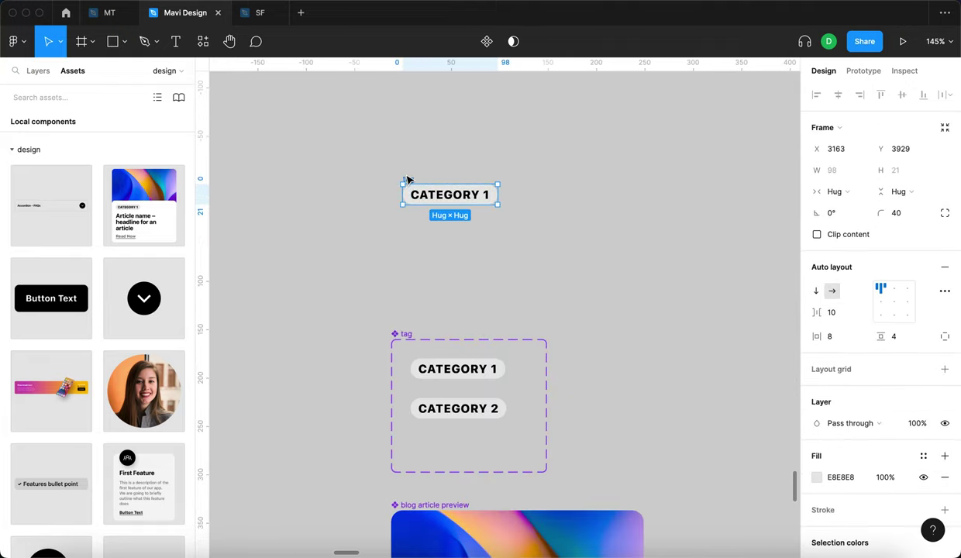
{"action": "left_click", "coordinate": [835, 338]}
{"action": "key", "text": "Up"}
{"action": "key", "text": "Up"}
{"action": "key", "text": "Up"}
{"action": "key", "text": "Up"}
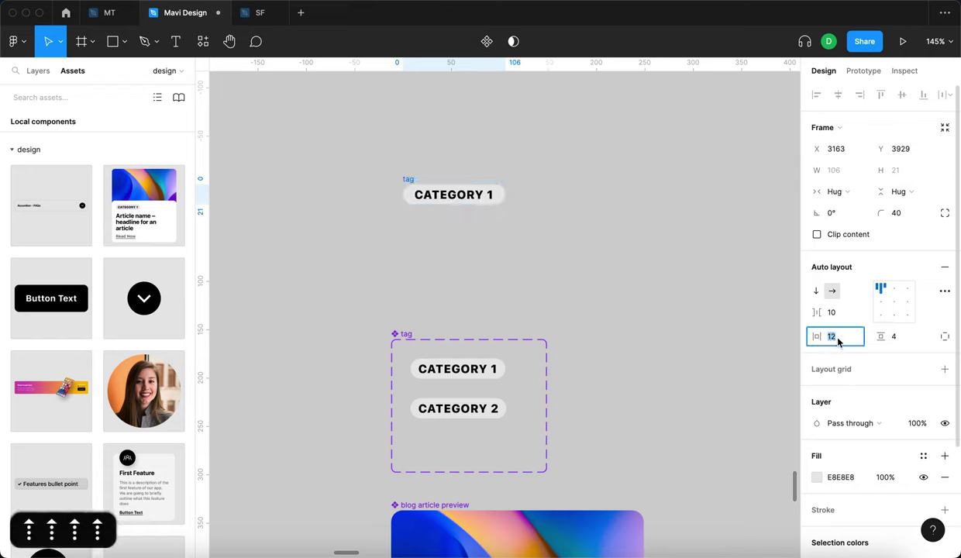
Set the vertical padding of the detached CATEGORY 1 tag's frame to 8.
{"action": "left_click", "coordinate": [902, 340]}
{"action": "key", "text": "Up"}
{"action": "key", "text": "Up"}
{"action": "key", "text": "Up"}
{"action": "key", "text": "Up"}
{"action": "key", "text": "Return"}
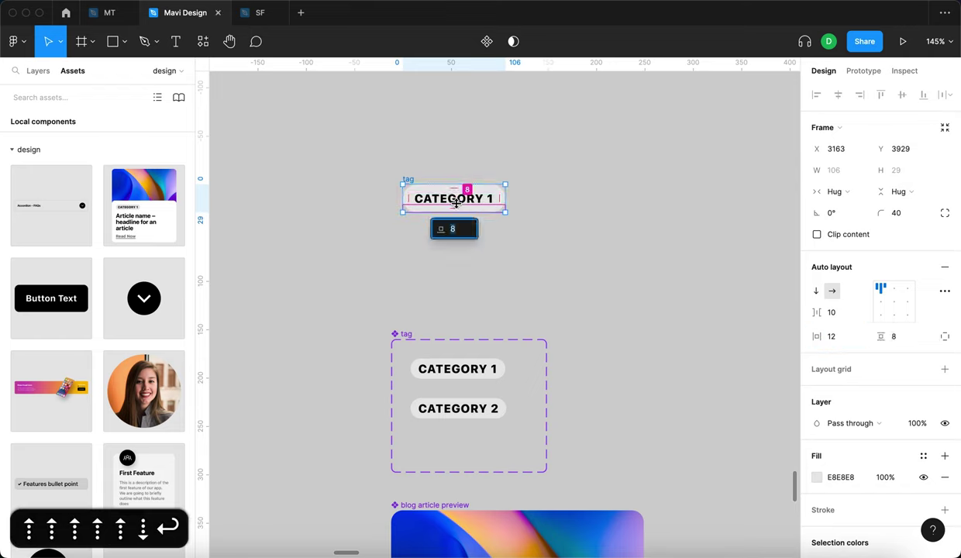
Apply the Paragraph (body) text style to the detached tag's label and change its text to "Text placeholder".
{"action": "double_click", "coordinate": [476, 204]}
{"action": "left_click", "coordinate": [846, 279]}
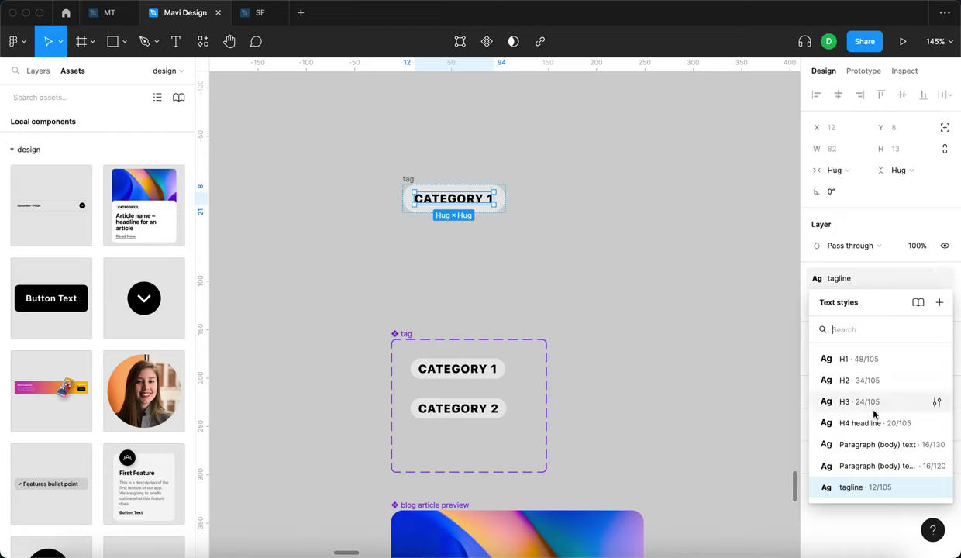
{"action": "left_click", "coordinate": [878, 444]}
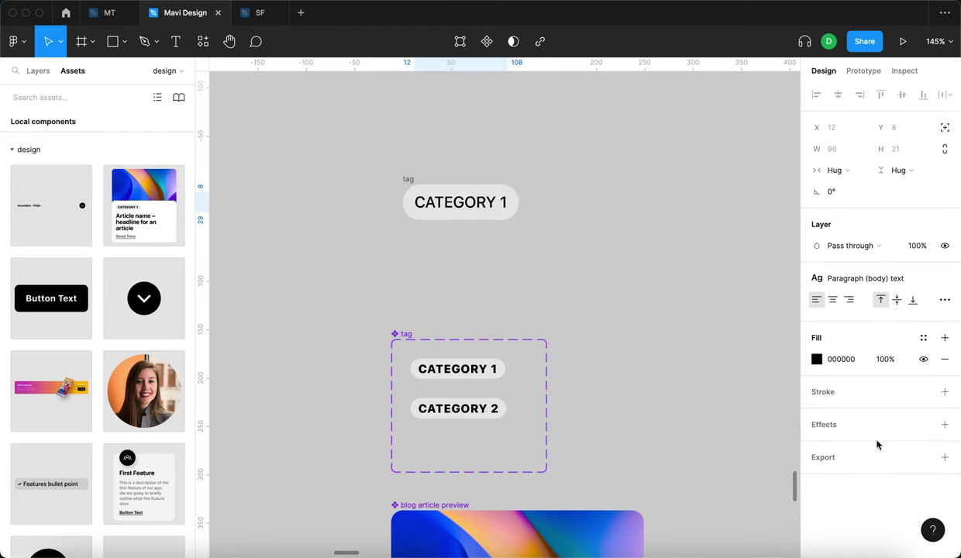
{"action": "double_click", "coordinate": [450, 205]}
{"action": "type", "text": "All a"}
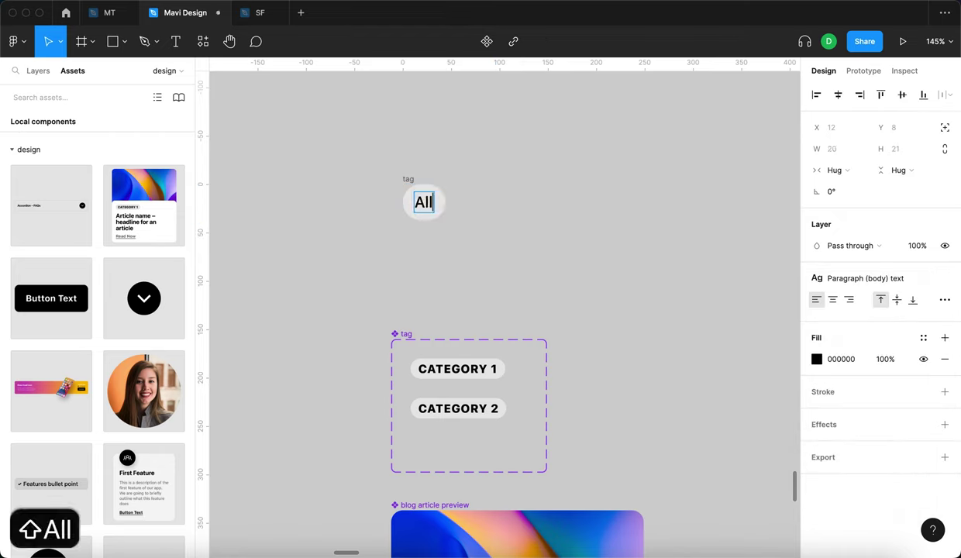
{"action": "key", "text": "super+a"}
{"action": "type", "text": "Text placeholder"}
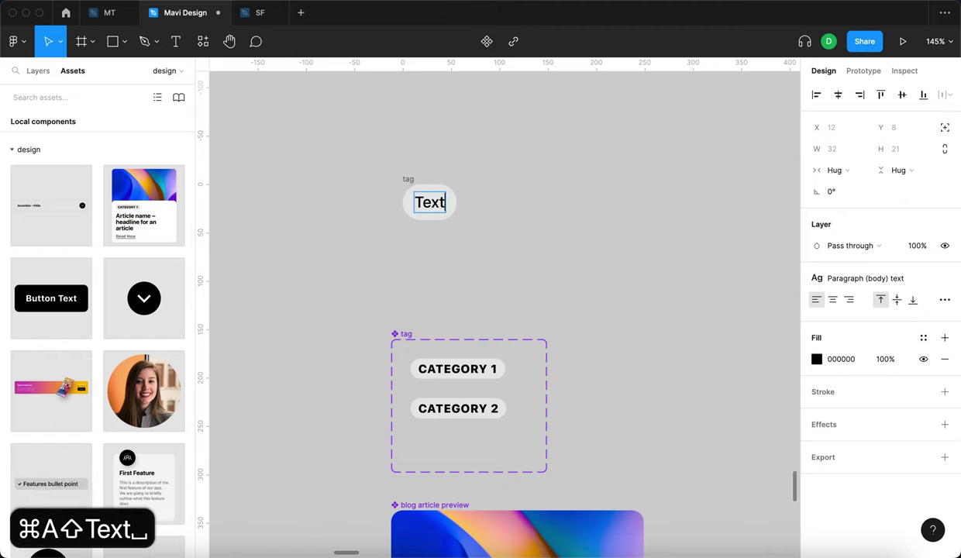
{"action": "key", "text": "Escape"}
Line the detached tag up with the left edge of the tag component set and set its padding to 16 horizontal and 12 vertical.
{"action": "left_click_drag", "start_coordinate": [409, 183], "coordinate": [397, 168]}
{"action": "left_click", "coordinate": [847, 336]}
{"action": "key", "text": "Up"}
{"action": "key", "text": "Up"}
{"action": "key", "text": "Up"}
{"action": "key", "text": "Up"}
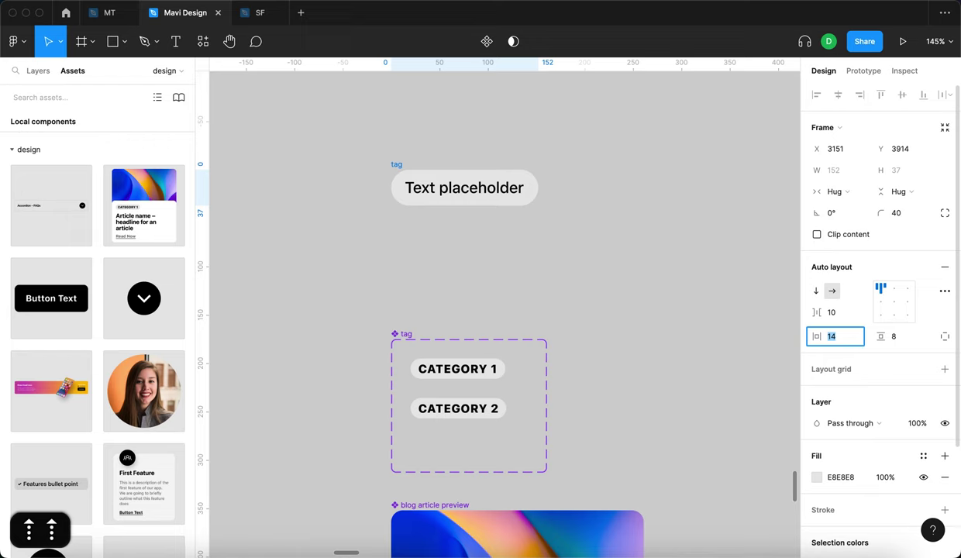
{"action": "left_click", "coordinate": [898, 336]}
{"action": "key", "text": "Up"}
{"action": "key", "text": "Up"}
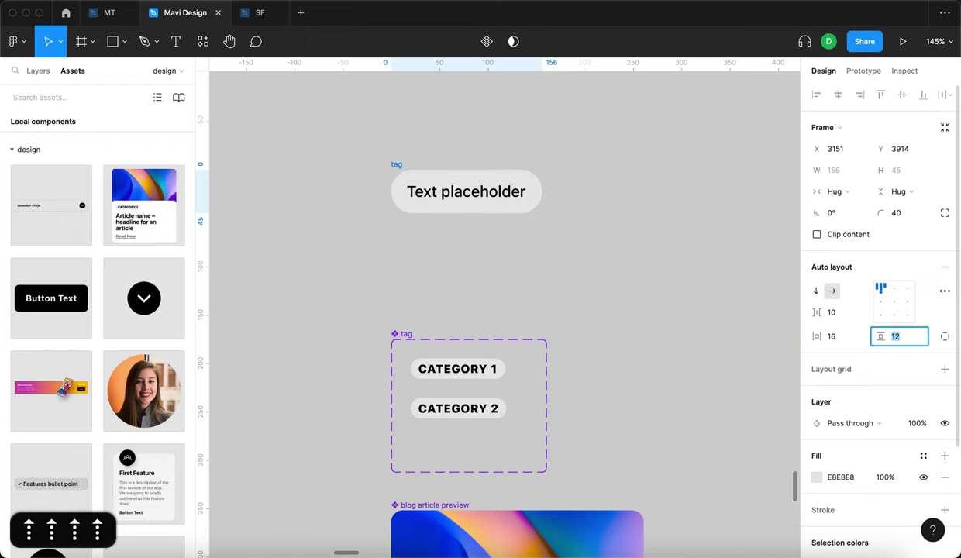
{"action": "left_click", "coordinate": [568, 268]}
Move the Text placeholder tag further above the tag component set and turn it into a component.
{"action": "key", "text": "super+0"}
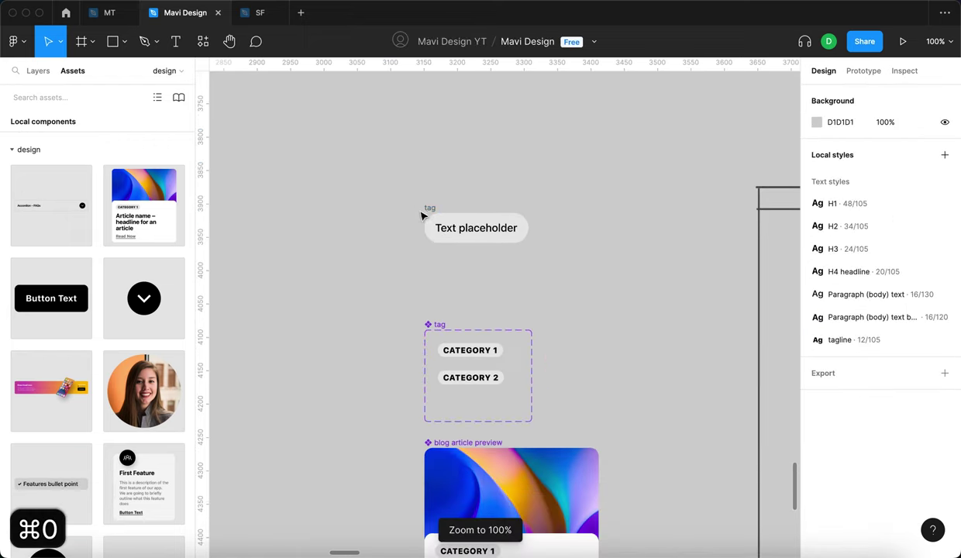
{"action": "left_click", "coordinate": [424, 212]}
{"action": "left_click_drag", "start_coordinate": [428, 206], "coordinate": [428, 182]}
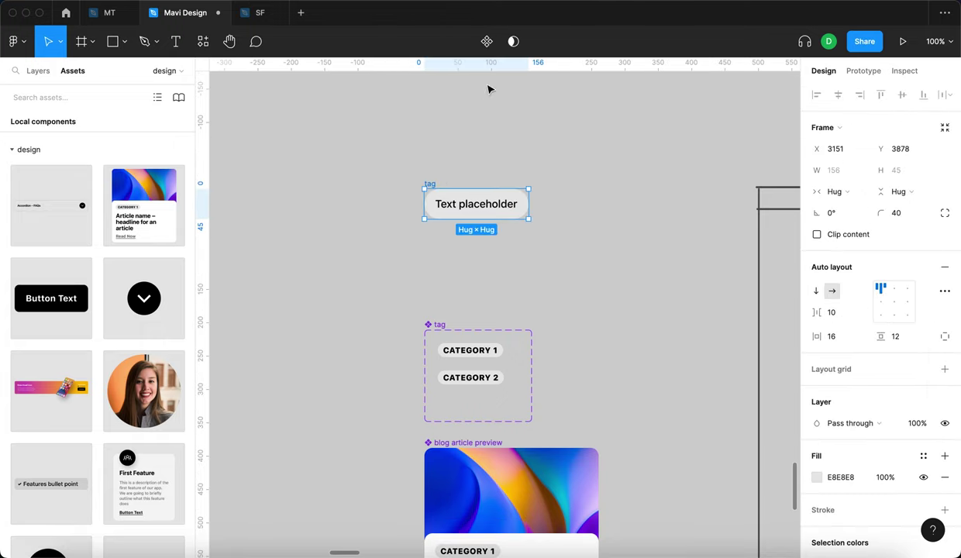
{"action": "left_click", "coordinate": [490, 41]}
Create a component property named "text" for the label content of the Text placeholder tag.
{"action": "scroll", "coordinate": [519, 203], "scroll_direction": "up", "scroll_amount": 5}
{"action": "scroll", "coordinate": [519, 203], "scroll_direction": "down", "scroll_amount": 3}
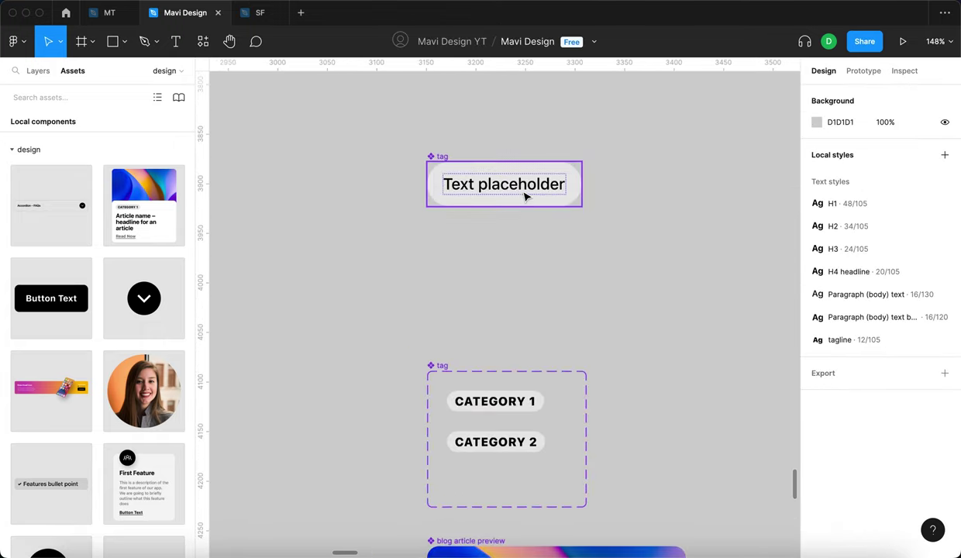
{"action": "left_click", "coordinate": [525, 195]}
{"action": "left_click", "coordinate": [525, 195]}
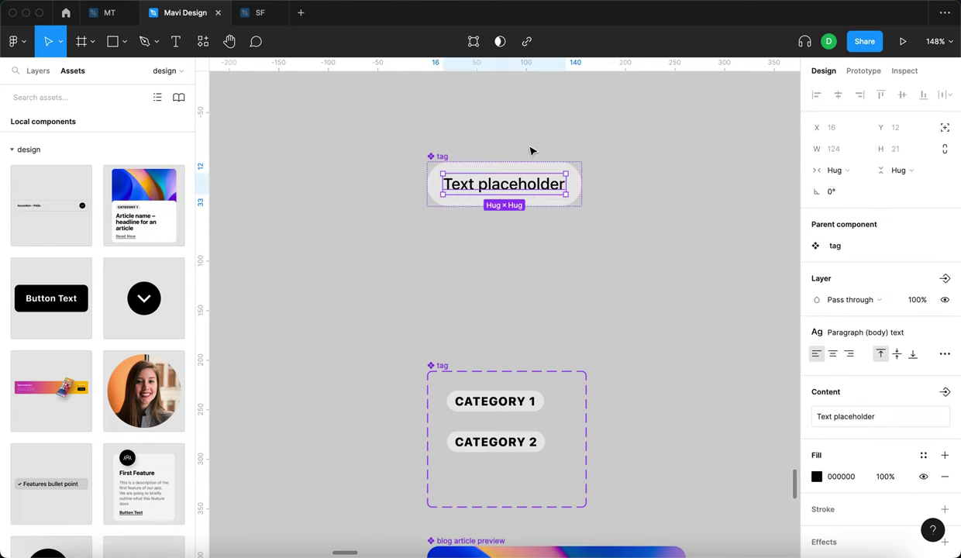
{"action": "left_click", "coordinate": [944, 392]}
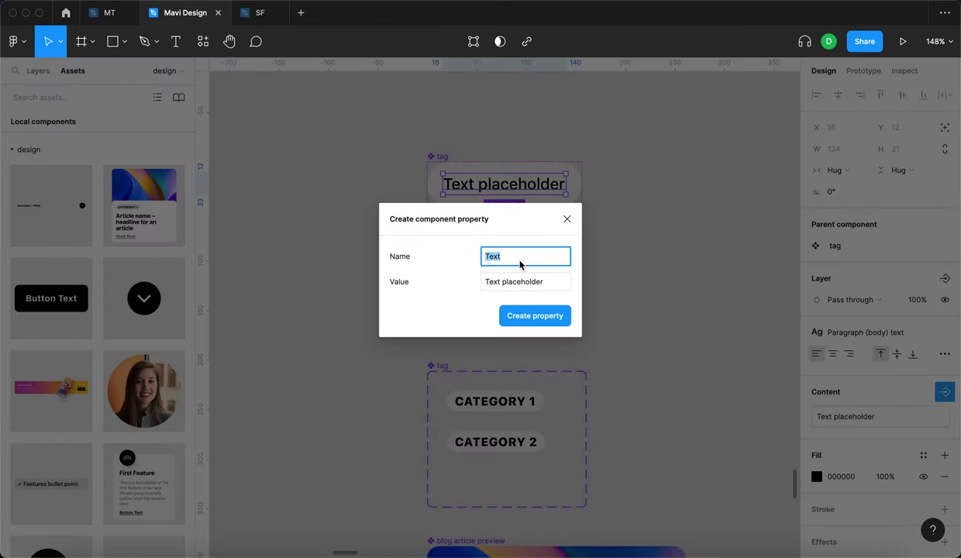
{"action": "type", "text": "text"}
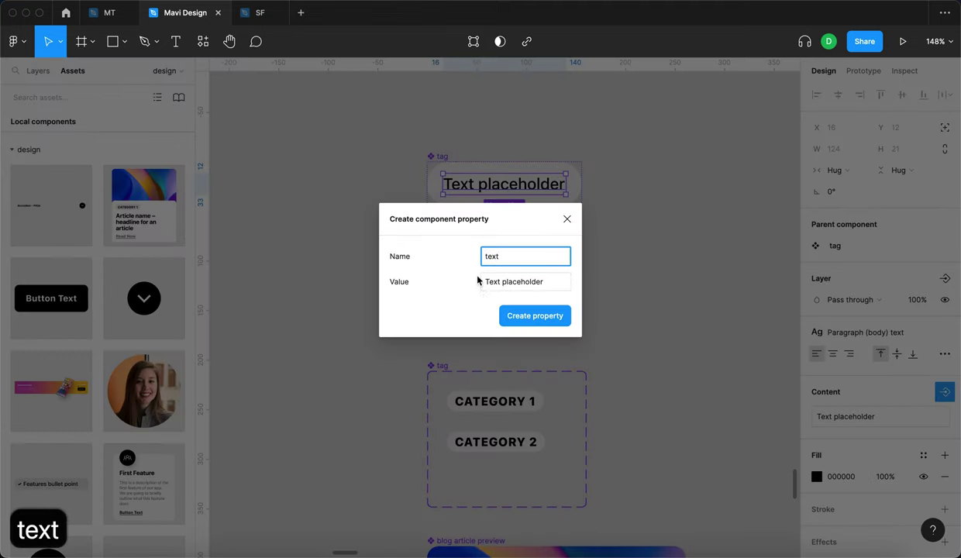
{"action": "key", "text": "Return"}
{"action": "left_click", "coordinate": [626, 299]}
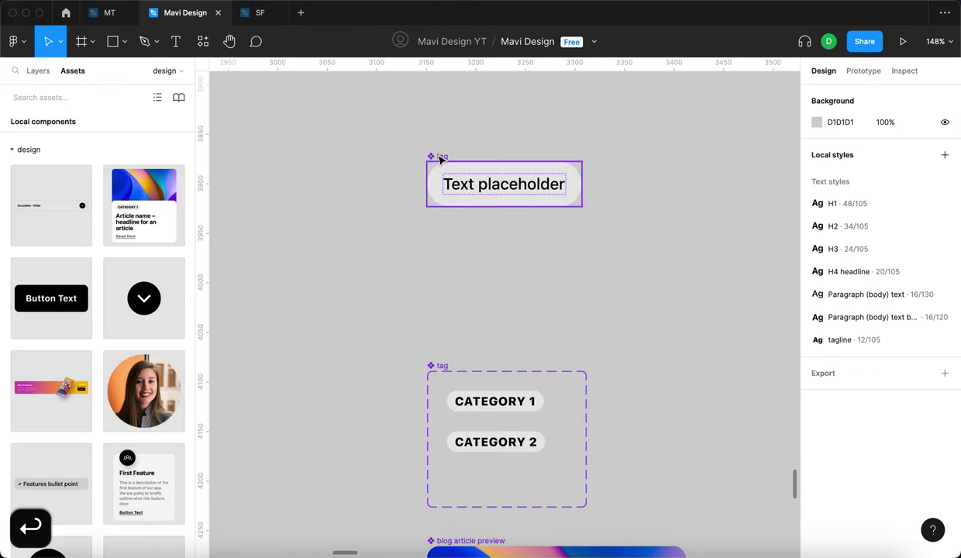
Add two variants to the Text placeholder tag component and align the resulting set's left edge with the CATEGORY tag set below.
{"action": "left_click", "coordinate": [439, 158]}
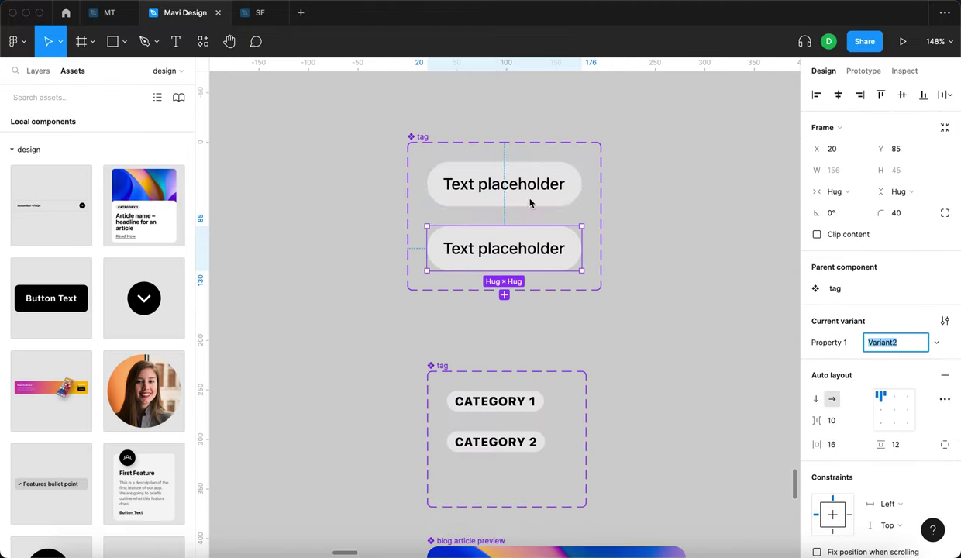
{"action": "left_click", "coordinate": [436, 109]}
{"action": "left_click", "coordinate": [553, 226]}
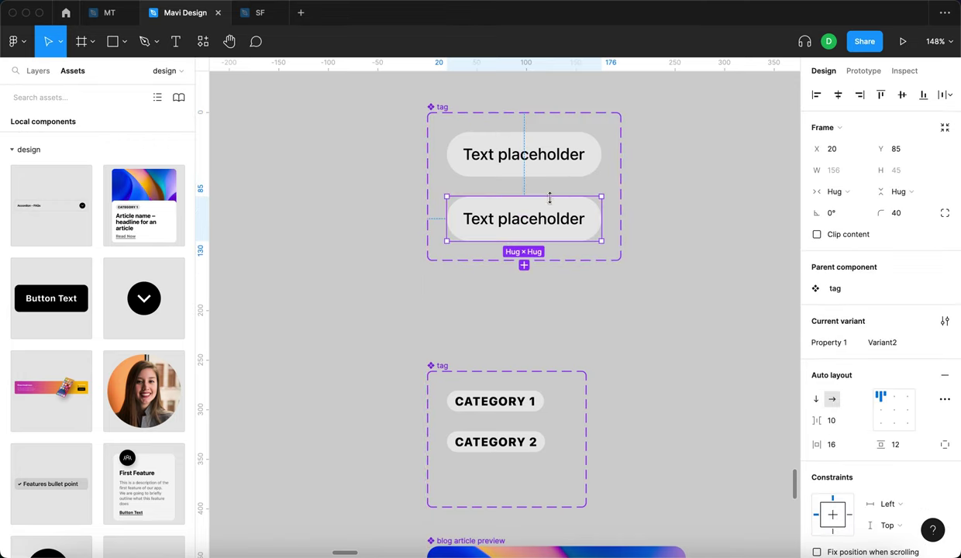
{"action": "left_click", "coordinate": [524, 265]}
{"action": "left_click", "coordinate": [735, 281]}
{"action": "left_click", "coordinate": [443, 118]}
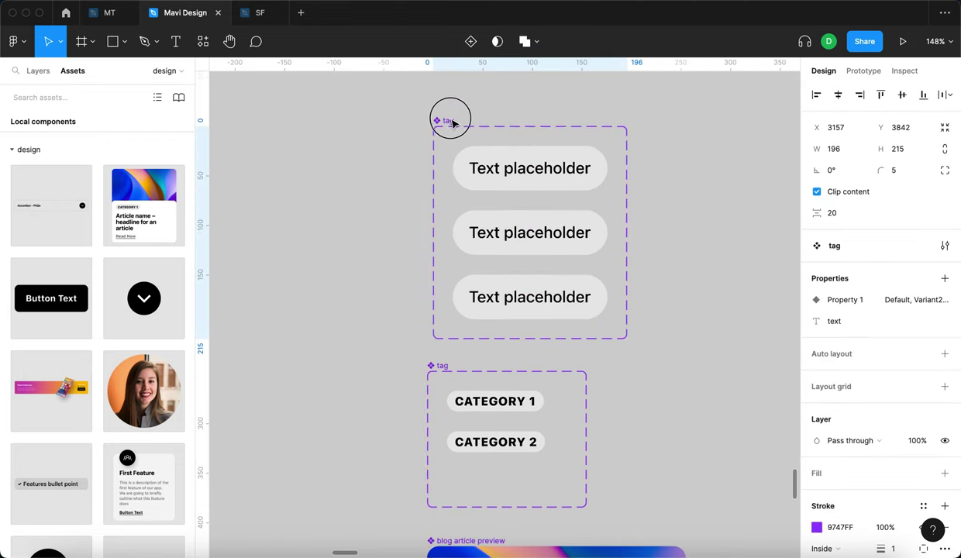
{"action": "scroll", "coordinate": [480, 147], "scroll_direction": "right", "scroll_amount": 1}
Rename the variant property of the Text placeholder tag set to "state".
{"action": "left_click", "coordinate": [523, 165]}
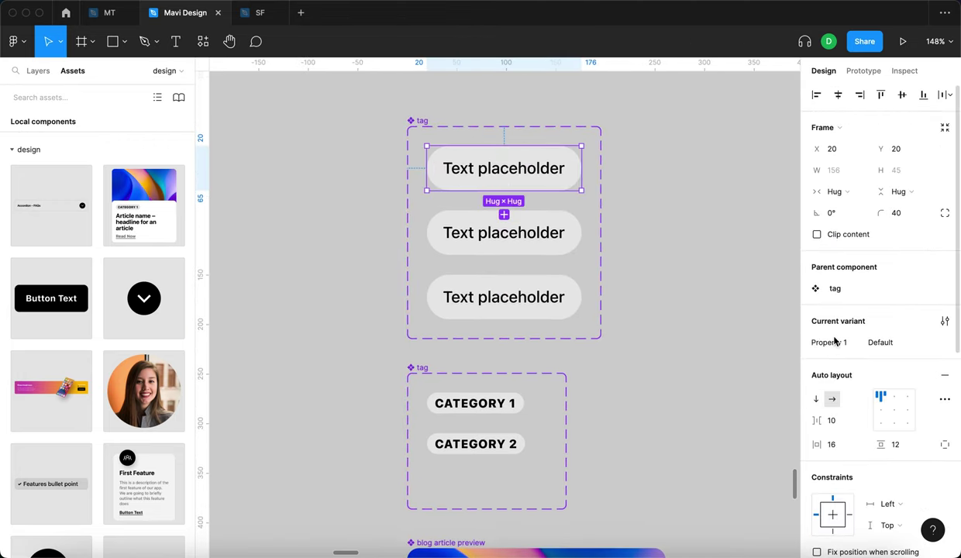
{"action": "key", "text": "Escape"}
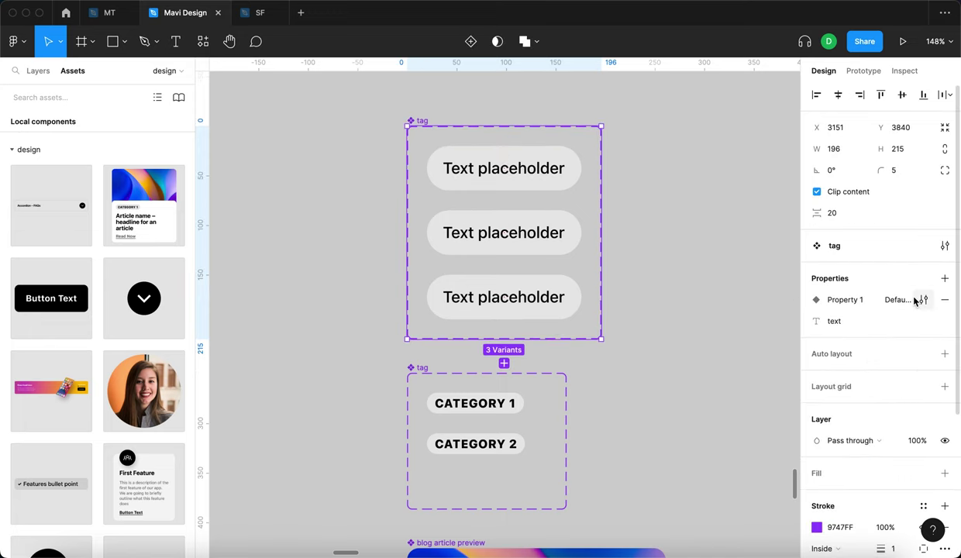
{"action": "left_click", "coordinate": [923, 299]}
{"action": "type", "text": "state"}
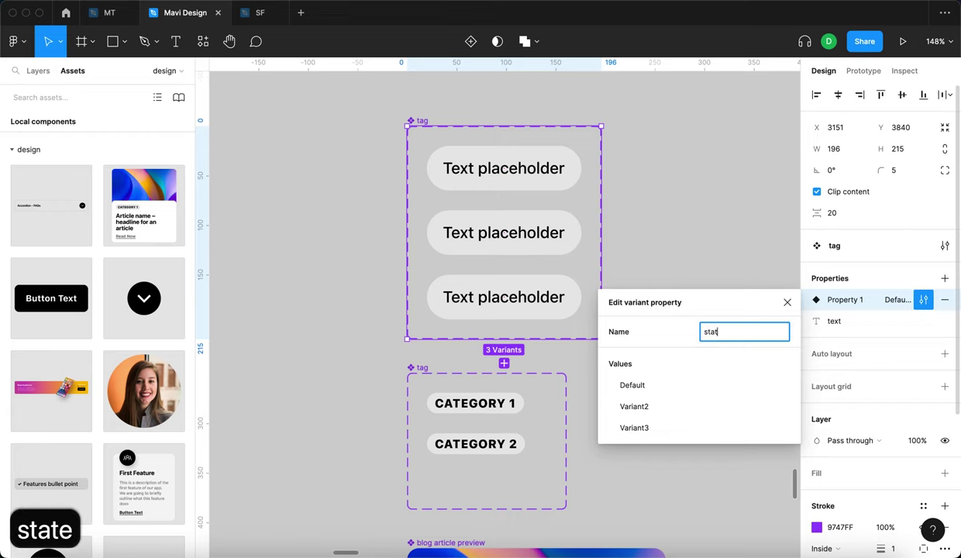
{"action": "key", "text": "Return"}
Set the state value of the second Text placeholder variant to "hover".
{"action": "left_click", "coordinate": [457, 167]}
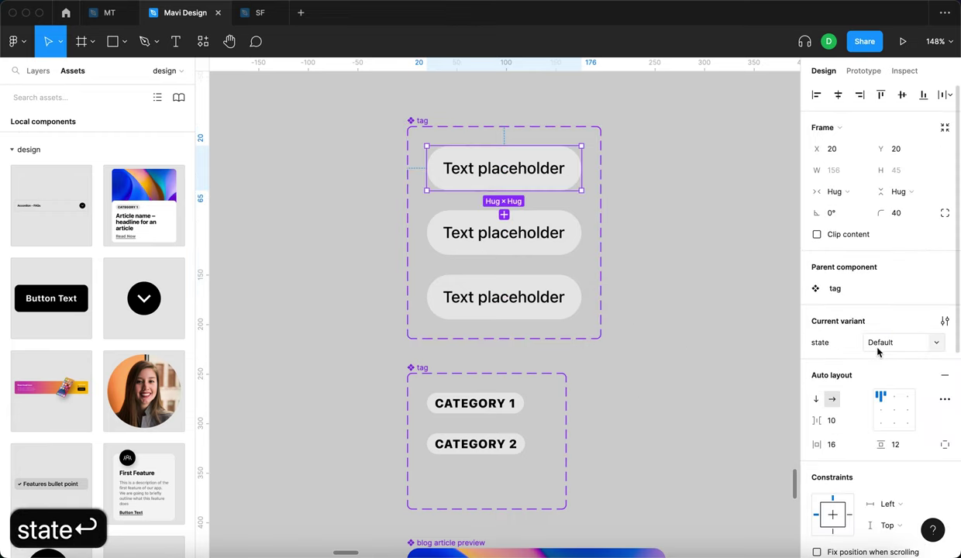
{"action": "left_click", "coordinate": [447, 236]}
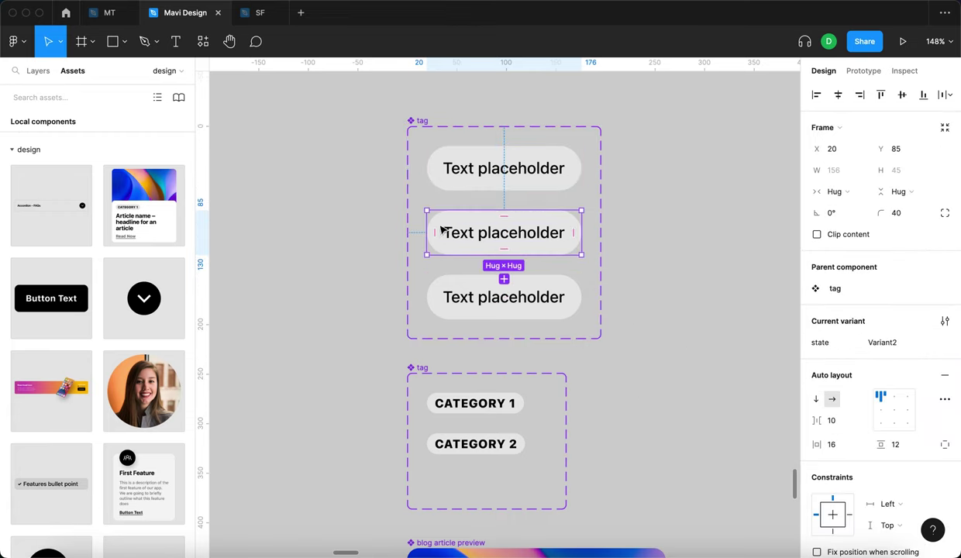
{"action": "left_click", "coordinate": [890, 343]}
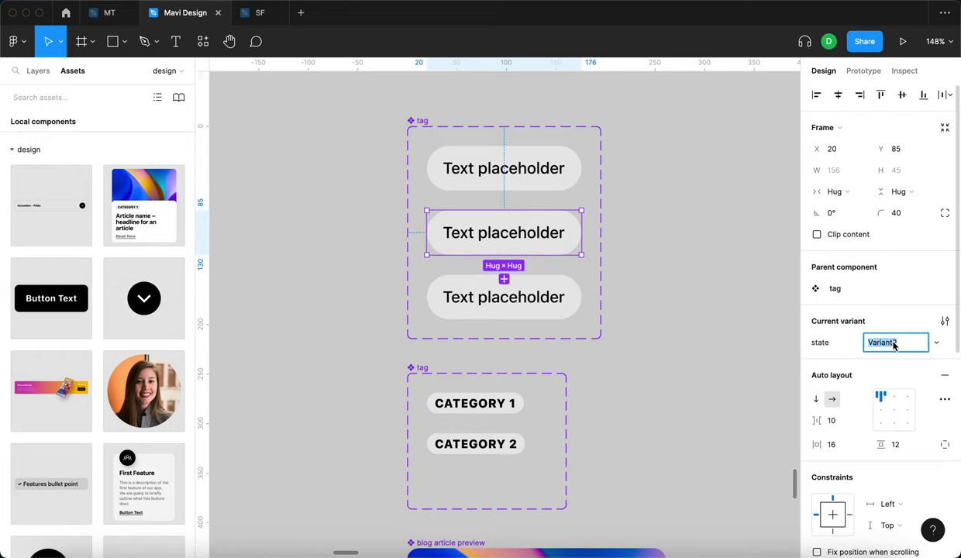
{"action": "type", "text": "hover"}
{"action": "key", "text": "Return"}
Set the state value of the third Text placeholder variant to "selected".
{"action": "left_click", "coordinate": [551, 294]}
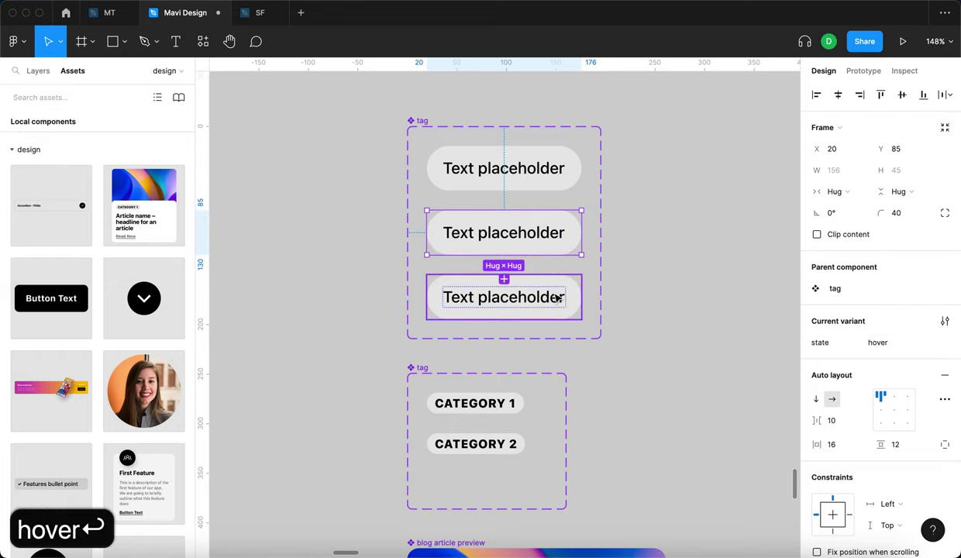
{"action": "left_click", "coordinate": [883, 342]}
{"action": "type", "text": "selected"}
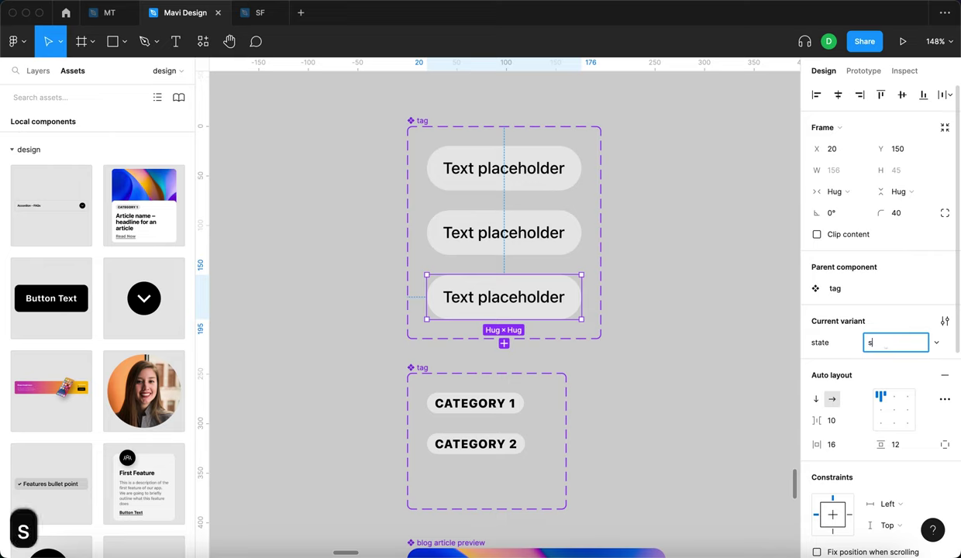
{"action": "key", "text": "Return"}
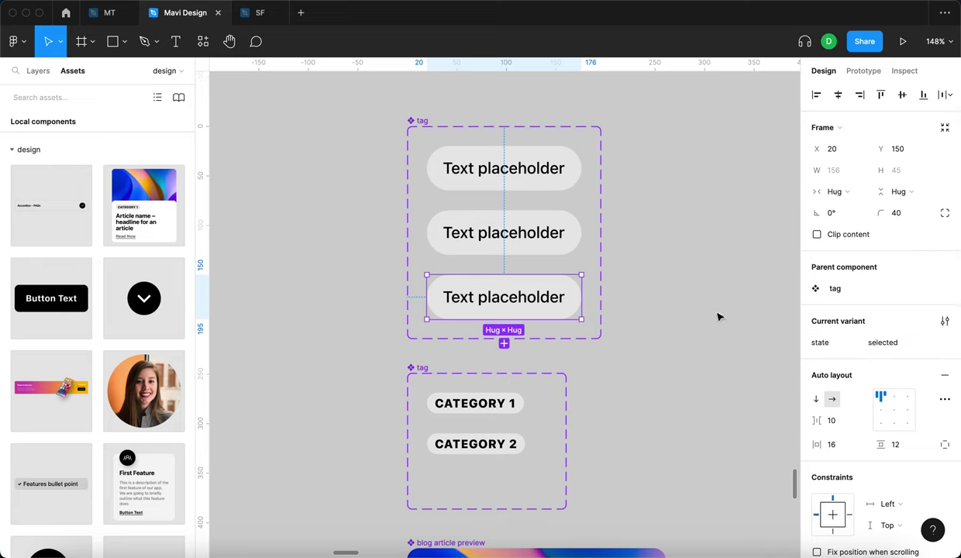
Change the background fill of the selected-state tag variant to black (000000).
{"action": "scroll", "coordinate": [860, 340], "scroll_direction": "down", "scroll_amount": 5}
{"action": "left_click", "coordinate": [847, 342]}
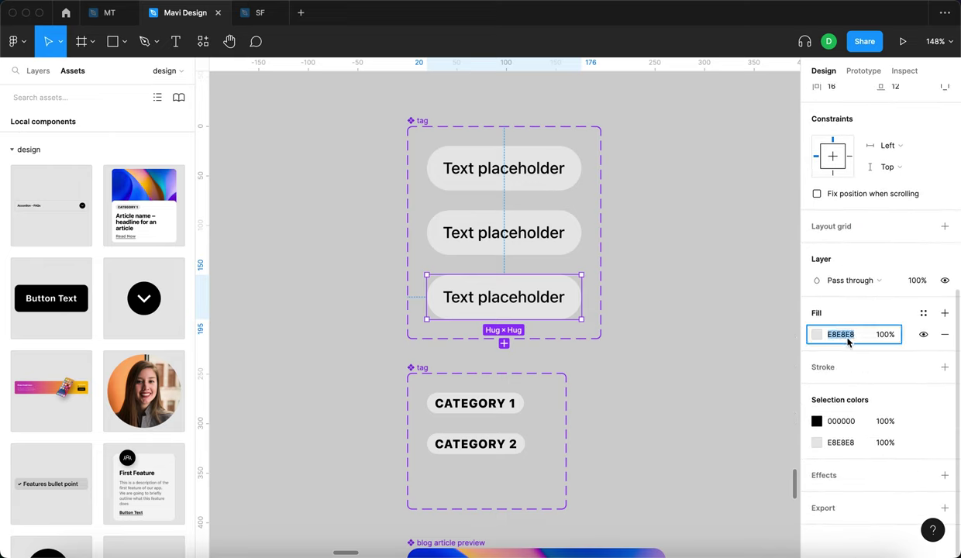
{"action": "type", "text": "f"}
{"action": "key", "text": "BackSpace"}
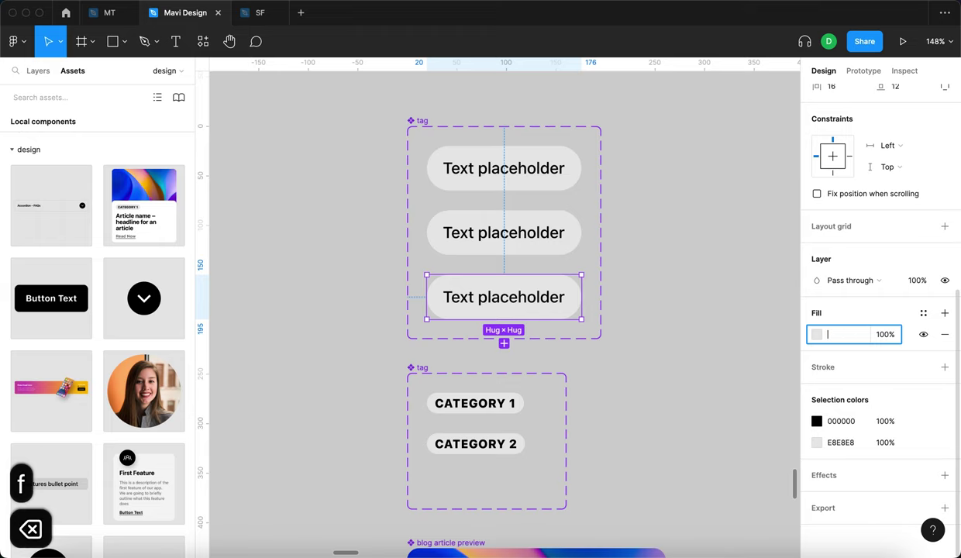
{"action": "type", "text": "0"}
{"action": "key", "text": "Return"}
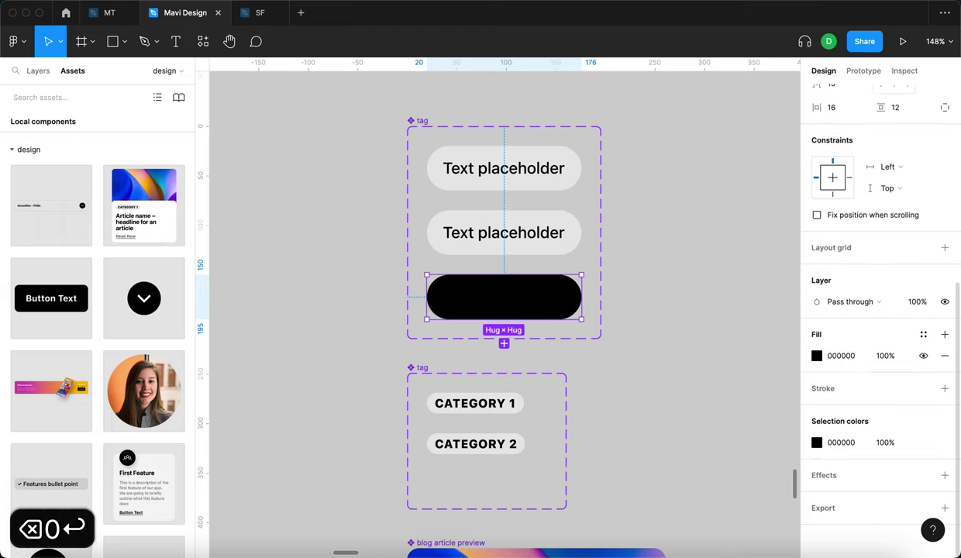
Change the fill of the label in the selected-state tag variant to white.
{"action": "double_click", "coordinate": [530, 300]}
{"action": "type", "text": "f"}
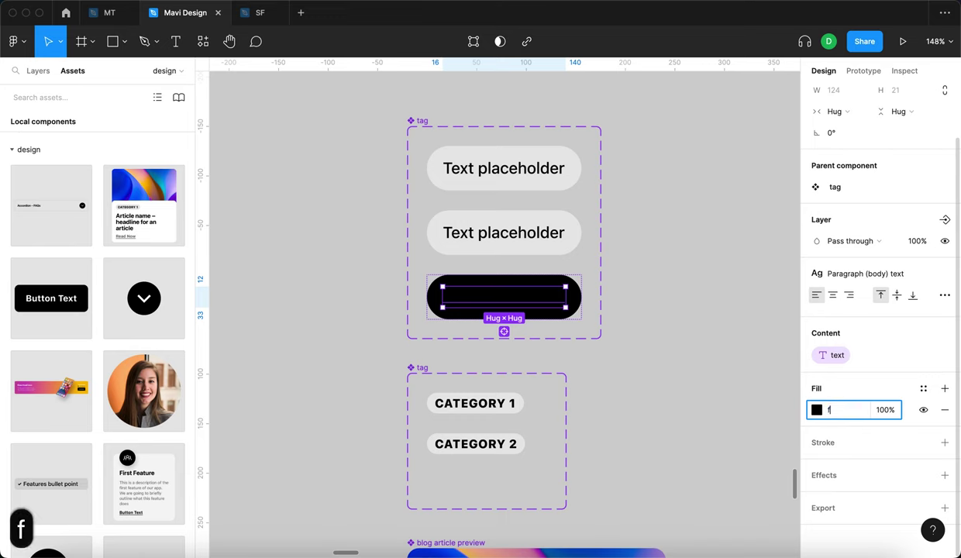
{"action": "key", "text": "Return"}
{"action": "left_click", "coordinate": [680, 342]}
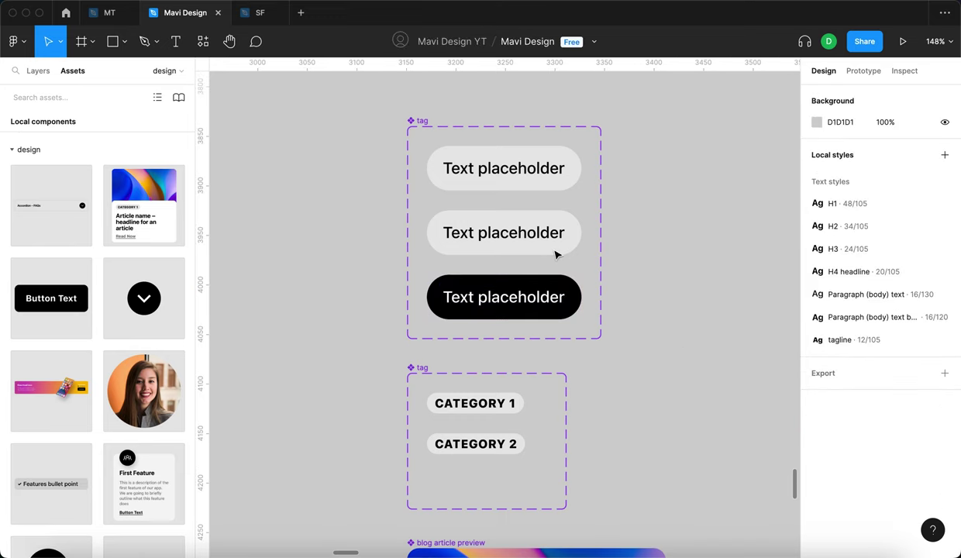
Select the hover-state variant in the Text placeholder tag set.
{"action": "left_click", "coordinate": [519, 166]}
{"action": "left_click", "coordinate": [511, 229]}
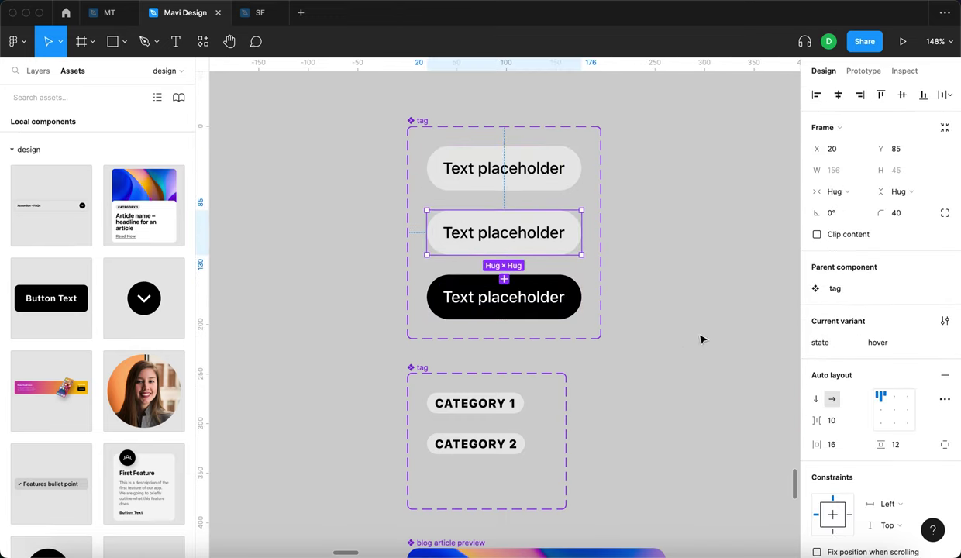
Darken the fill of the tag component's hover variant to a grey of about CACACA.
{"action": "left_click", "coordinate": [530, 304]}
{"action": "left_click", "coordinate": [653, 289]}
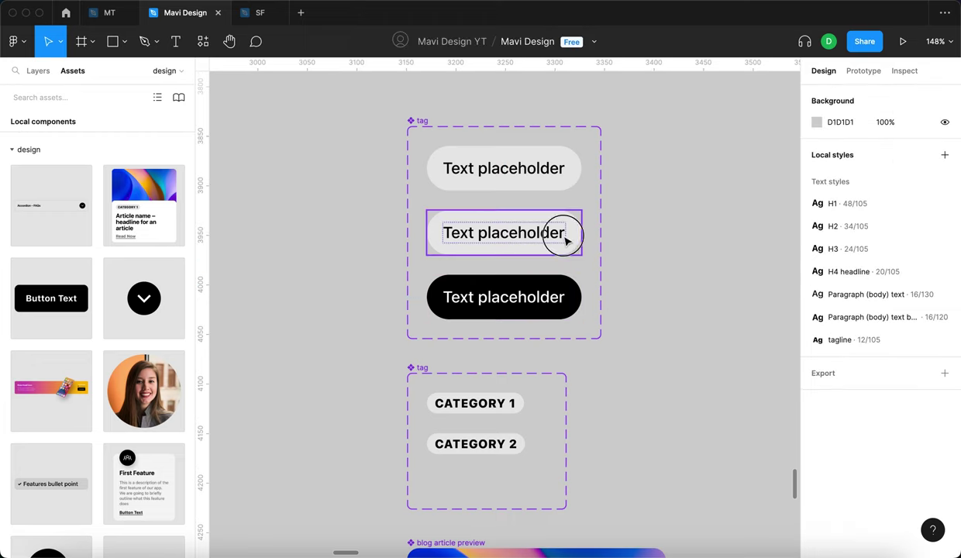
{"action": "left_click", "coordinate": [526, 229]}
{"action": "scroll", "coordinate": [922, 346], "scroll_direction": "down", "scroll_amount": 6}
{"action": "left_click", "coordinate": [816, 333]}
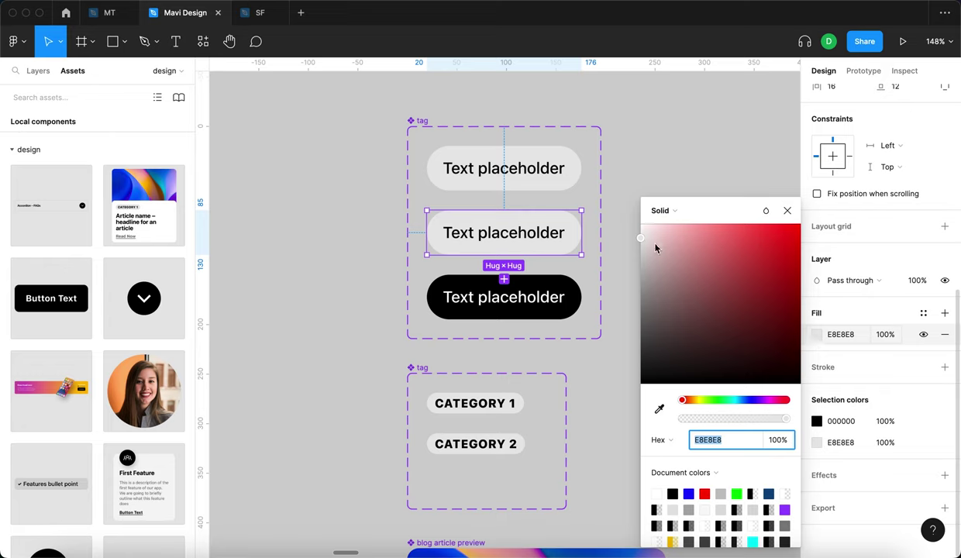
{"action": "left_click_drag", "start_coordinate": [653, 248], "coordinate": [633, 266]}
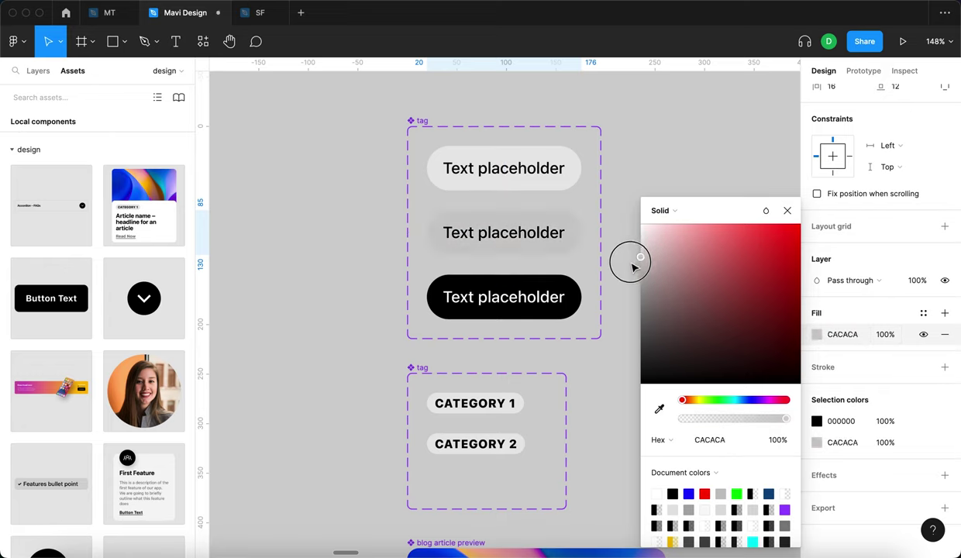
{"action": "left_click", "coordinate": [723, 183]}
{"action": "left_click", "coordinate": [707, 173]}
Give the default tag variant a While hovering interaction that changes it to the hover state with an Instant animation.
{"action": "mouse_move", "coordinate": [408, 122]}
{"action": "left_mouse_down"}
{"action": "mouse_move", "coordinate": [431, 118]}
{"action": "mouse_move", "coordinate": [423, 119]}
{"action": "left_mouse_up"}
{"action": "left_click", "coordinate": [861, 72]}
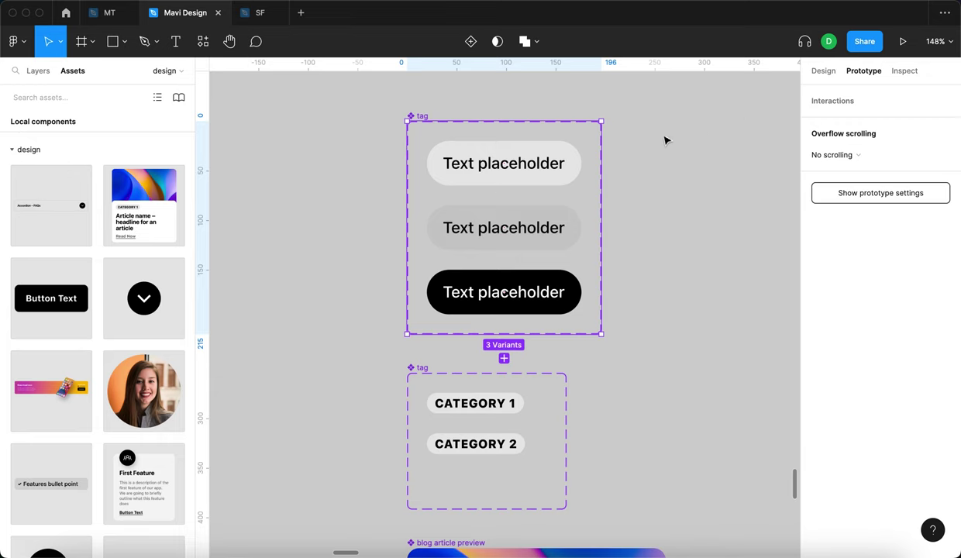
{"action": "left_click", "coordinate": [553, 164]}
{"action": "left_click_drag", "start_coordinate": [533, 208], "coordinate": [551, 221]}
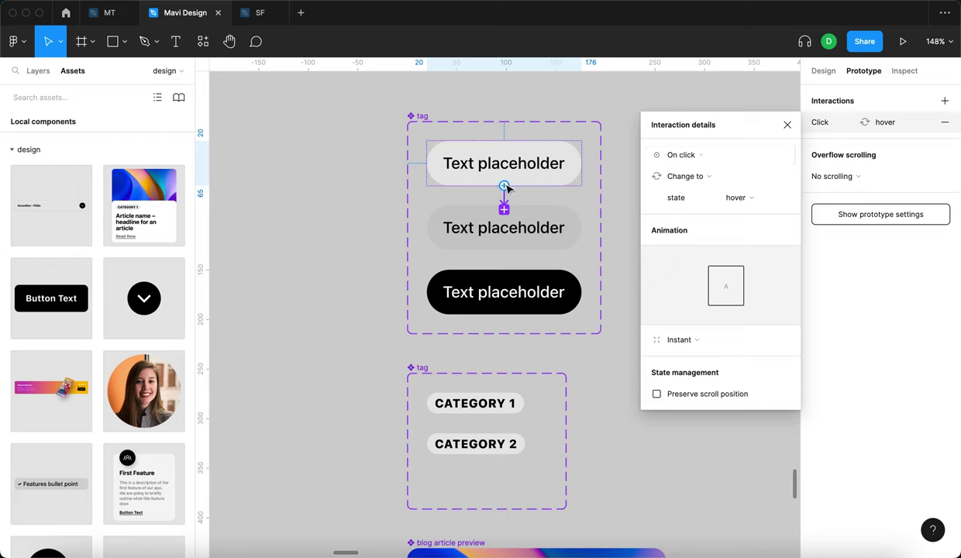
{"action": "left_click", "coordinate": [694, 159]}
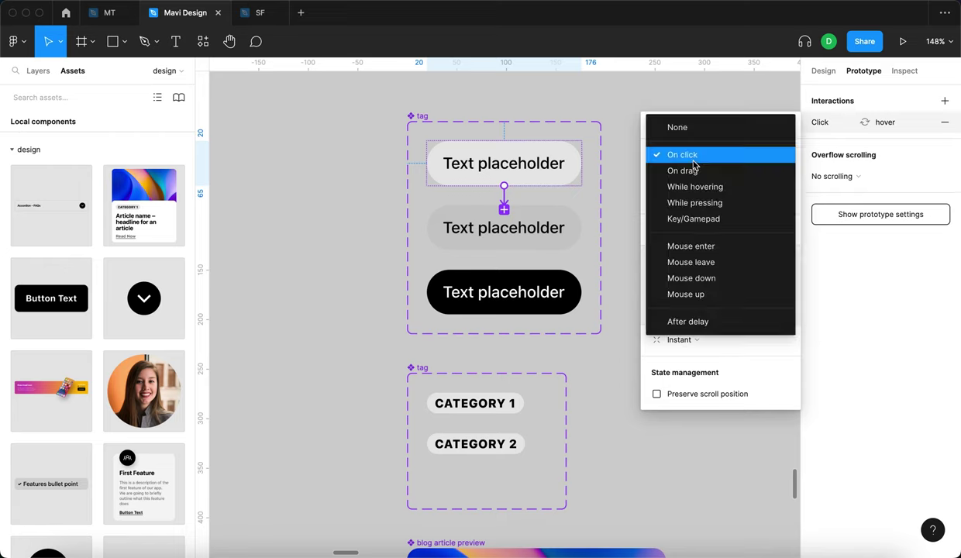
{"action": "left_click", "coordinate": [696, 187]}
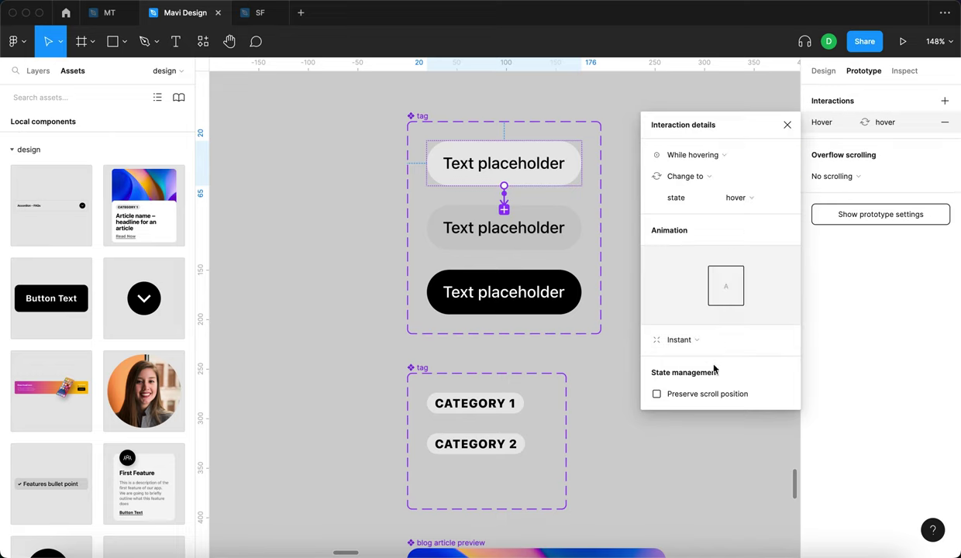
{"action": "left_click", "coordinate": [787, 125]}
{"action": "left_click", "coordinate": [681, 238]}
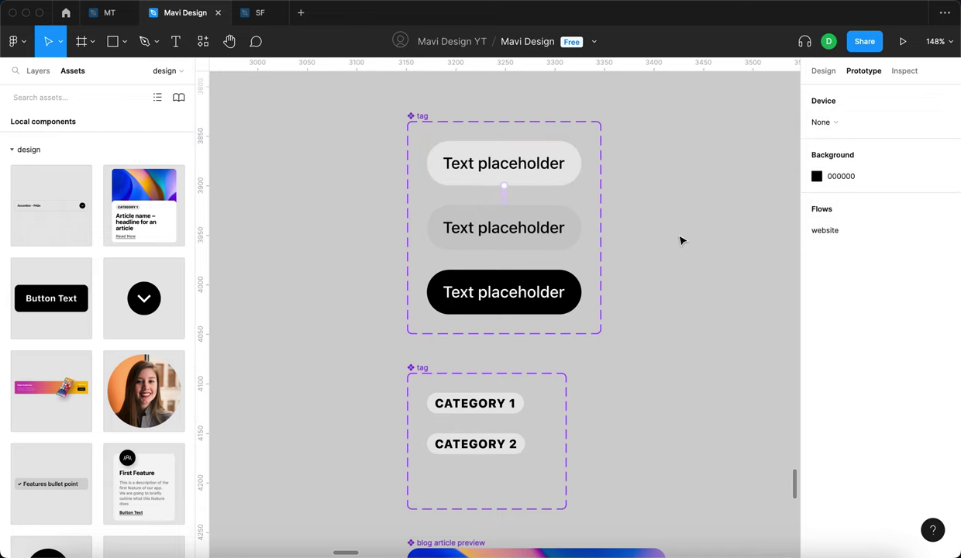
Place a copy of the default text tag on the blog page, above and to the left of the blog heading.
{"action": "scroll", "coordinate": [430, 167], "scroll_direction": "down", "scroll_amount": 5}
{"action": "left_click", "coordinate": [375, 154]}
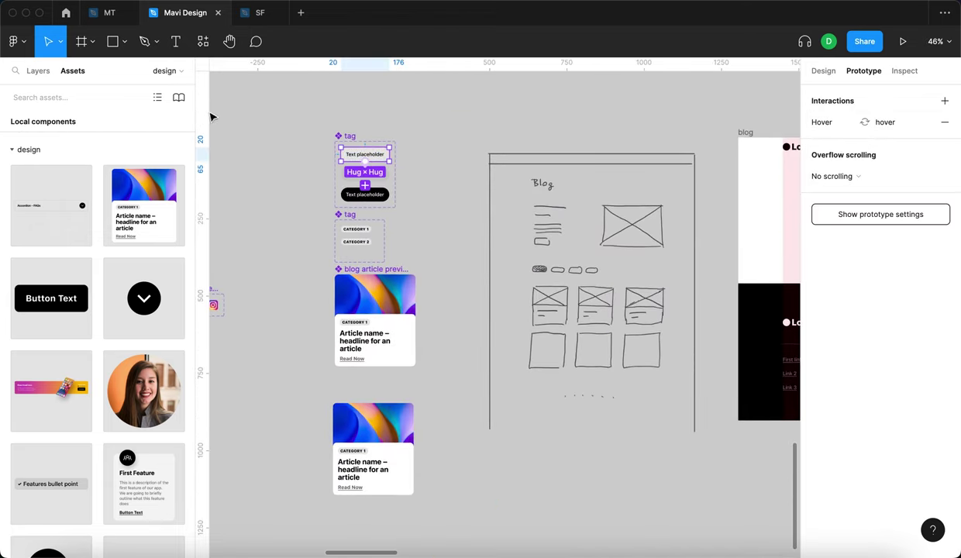
{"action": "scroll", "coordinate": [490, 189], "scroll_direction": "down", "scroll_amount": 3}
{"action": "scroll", "coordinate": [489, 188], "scroll_direction": "down", "scroll_amount": 2}
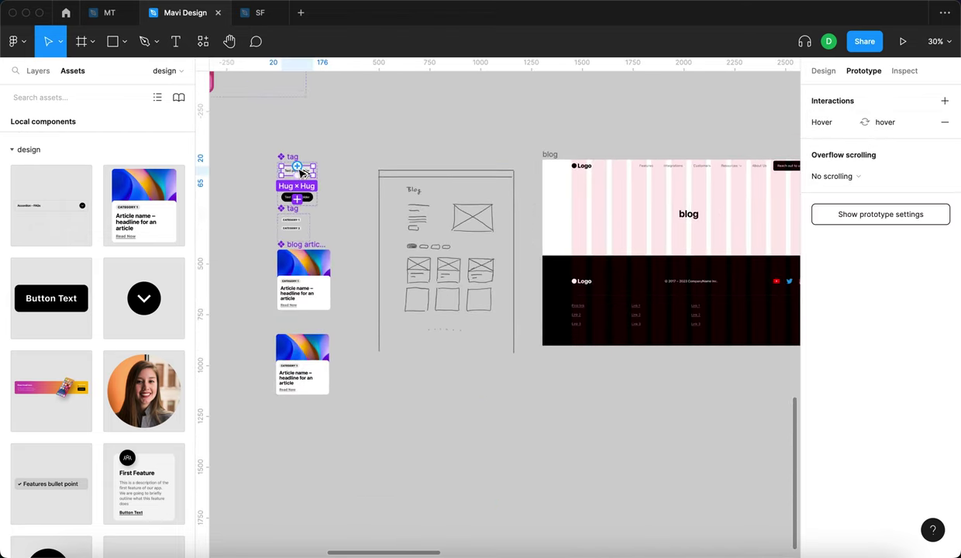
{"action": "left_click_drag", "start_coordinate": [306, 173], "coordinate": [446, 121]}
{"action": "key", "text": "shift+e"}
{"action": "left_click_drag", "start_coordinate": [306, 173], "coordinate": [605, 195], "text": "alt"}
{"action": "left_click", "coordinate": [589, 99]}
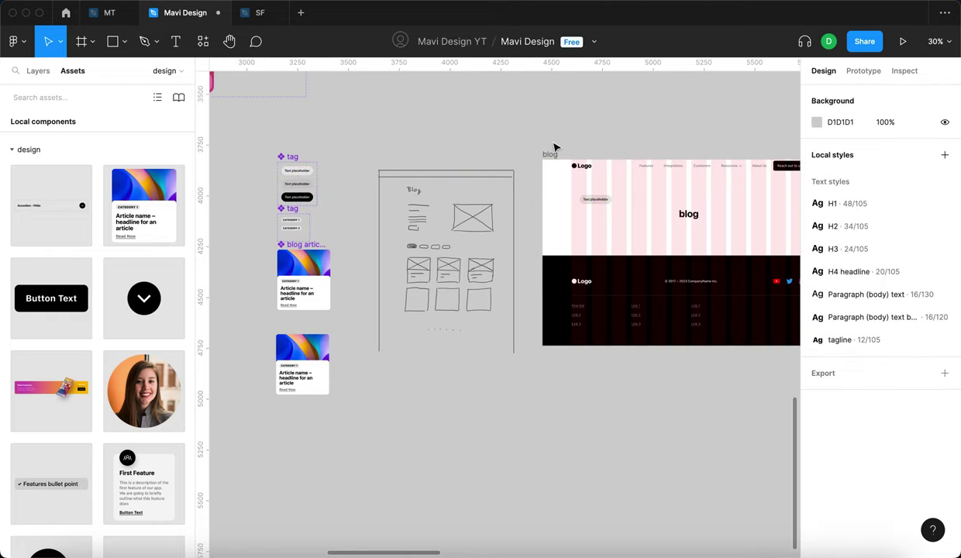
Preview the blog page prototype to test the tag's hover state, and return to the design file.
{"action": "left_click", "coordinate": [551, 155]}
{"action": "left_click", "coordinate": [900, 41]}
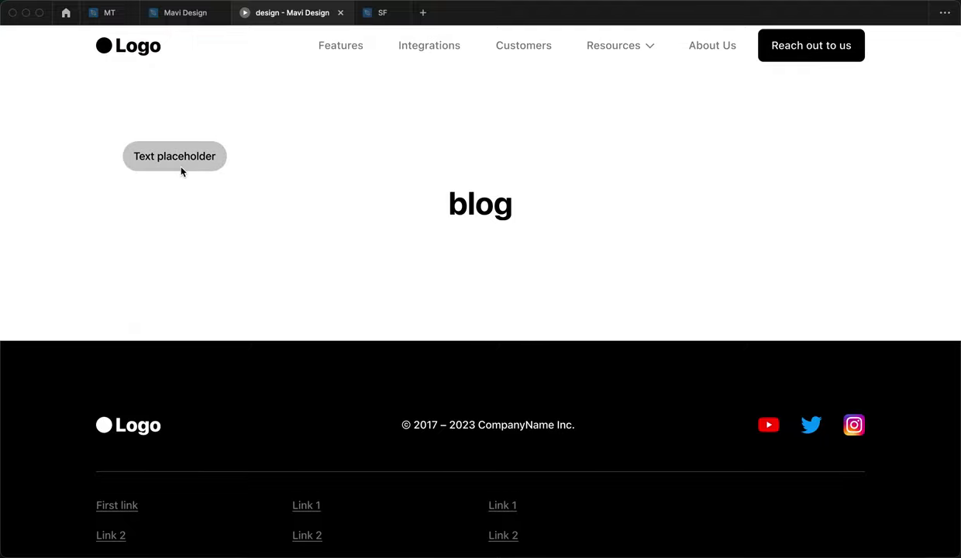
{"action": "left_click", "coordinate": [340, 13]}
{"action": "left_click", "coordinate": [189, 13]}
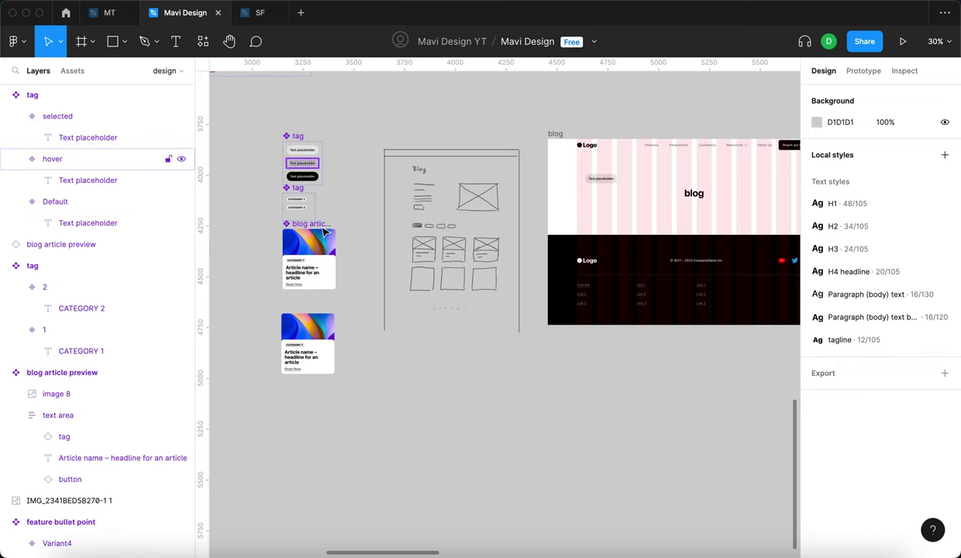
Move the blog article preview instance to the empty canvas below the Blog sketch.
{"action": "left_click", "coordinate": [316, 329]}
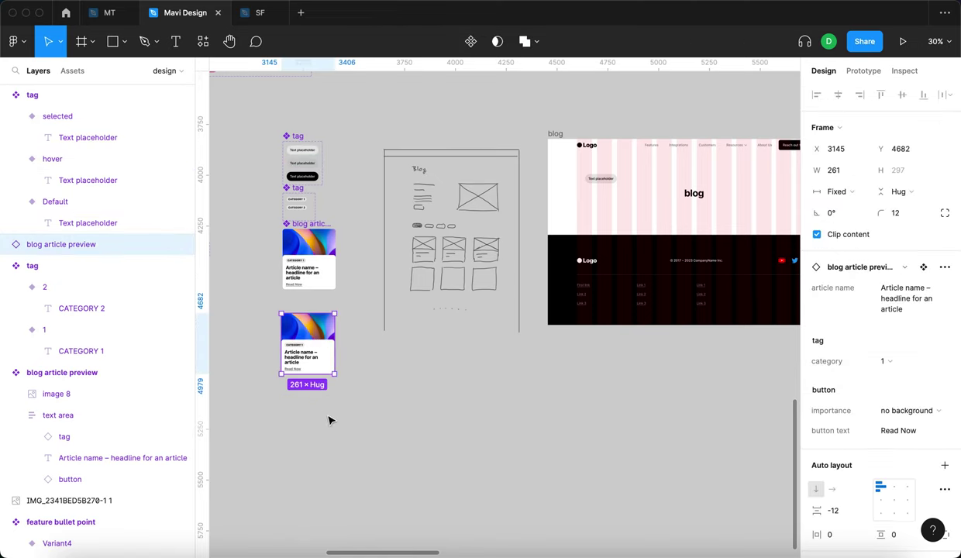
{"action": "left_click", "coordinate": [487, 423]}
{"action": "left_click_drag", "start_coordinate": [487, 423], "coordinate": [547, 397]}
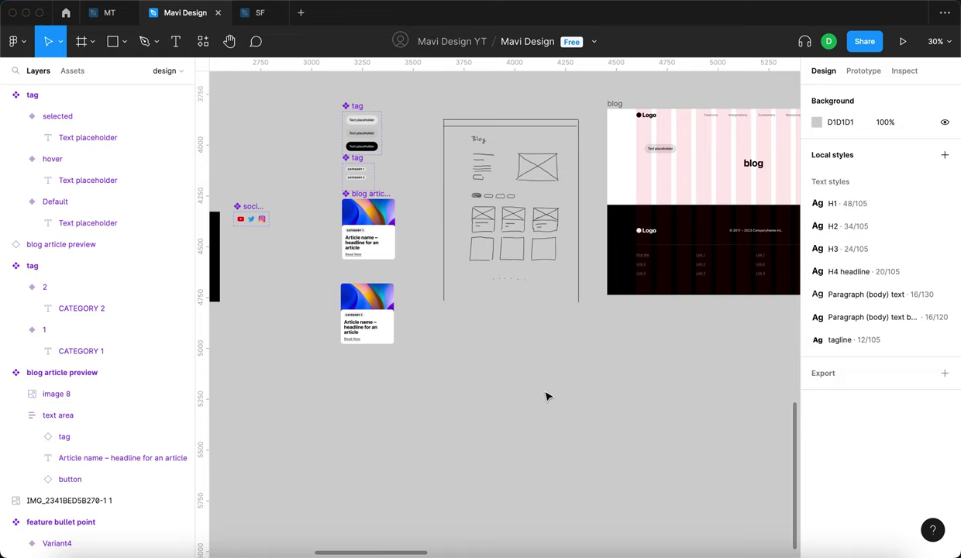
{"action": "scroll", "coordinate": [545, 396], "scroll_direction": "right", "scroll_amount": 2}
{"action": "mouse_move", "coordinate": [301, 286]}
{"action": "left_mouse_down"}
{"action": "mouse_move", "coordinate": [377, 348]}
{"action": "mouse_move", "coordinate": [406, 397]}
{"action": "left_mouse_up"}
{"action": "scroll", "coordinate": [470, 404], "scroll_direction": "up", "scroll_amount": 3}
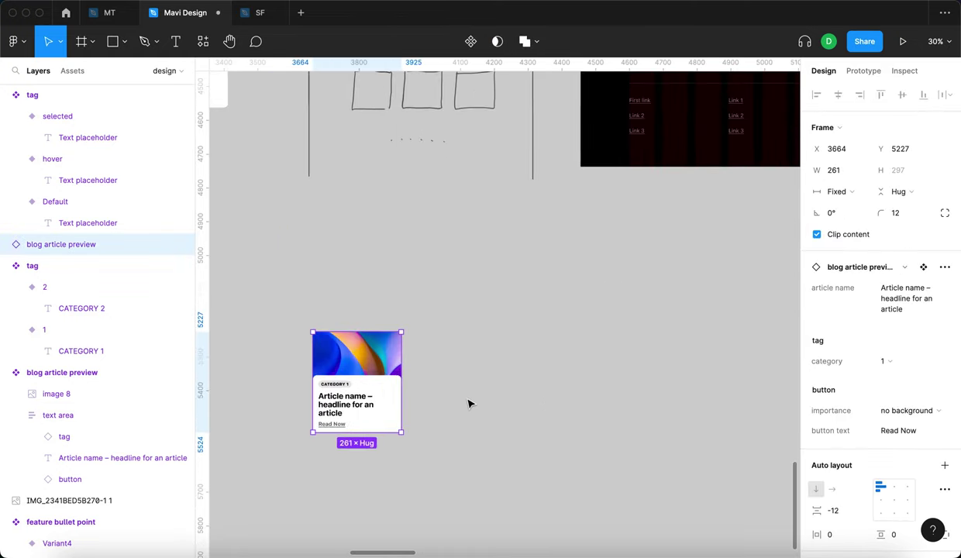
{"action": "scroll", "coordinate": [475, 378], "scroll_direction": "down", "scroll_amount": 2}
{"action": "scroll", "coordinate": [403, 359], "scroll_direction": "down", "scroll_amount": 5}
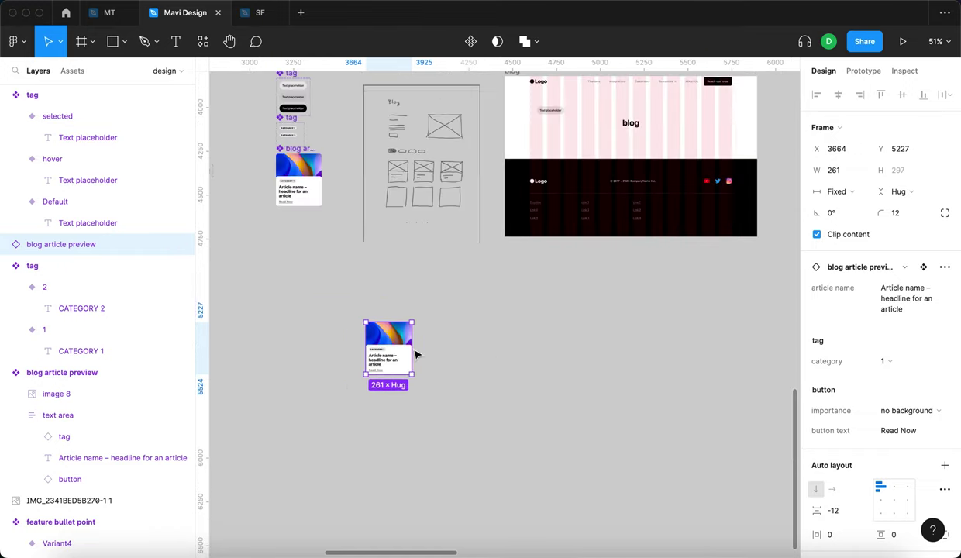
{"action": "scroll", "coordinate": [534, 326], "scroll_direction": "up", "scroll_amount": 2}
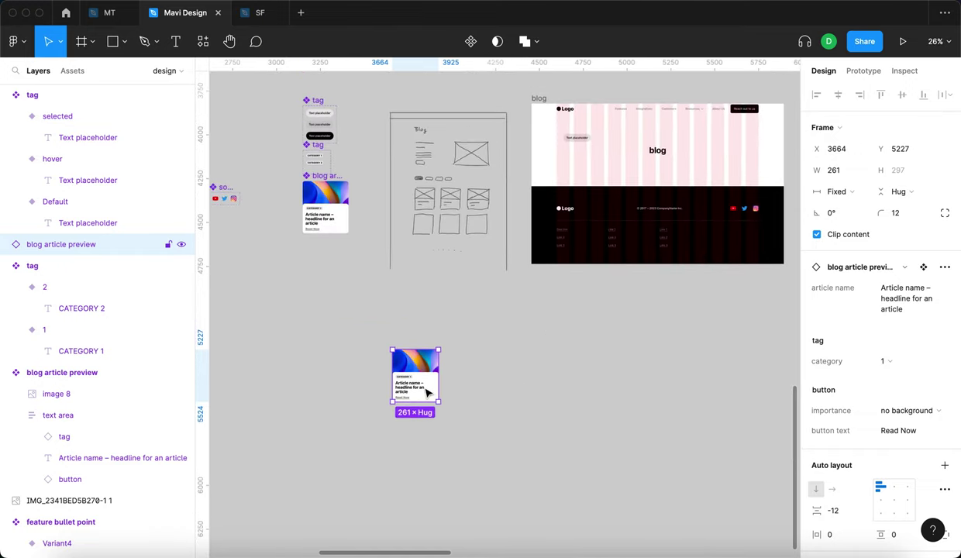
Duplicate the article card into a grid of two rows with three cards each.
{"action": "left_click_drag", "start_coordinate": [426, 394], "coordinate": [527, 387]}
{"action": "left_click_drag", "start_coordinate": [606, 415], "coordinate": [375, 354]}
{"action": "left_click_drag", "start_coordinate": [414, 382], "coordinate": [425, 419]}
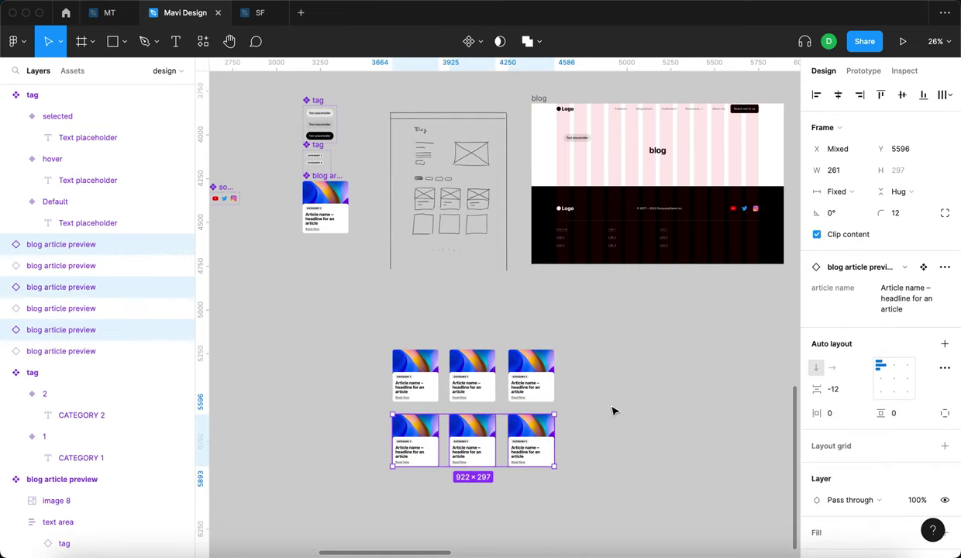
Tidy up the six article cards and set their horizontal and vertical spacing to 24.
{"action": "left_click_drag", "start_coordinate": [625, 474], "coordinate": [383, 332]}
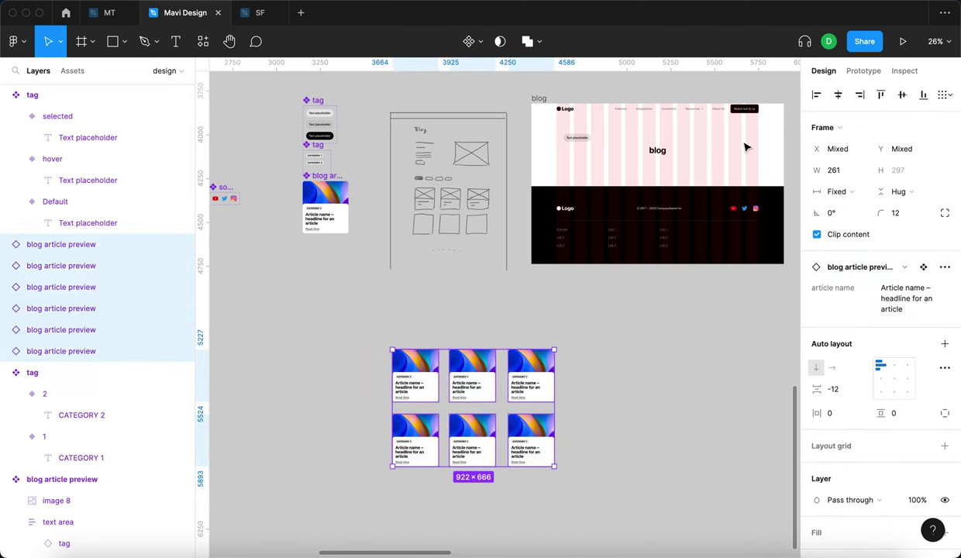
{"action": "left_click", "coordinate": [942, 95]}
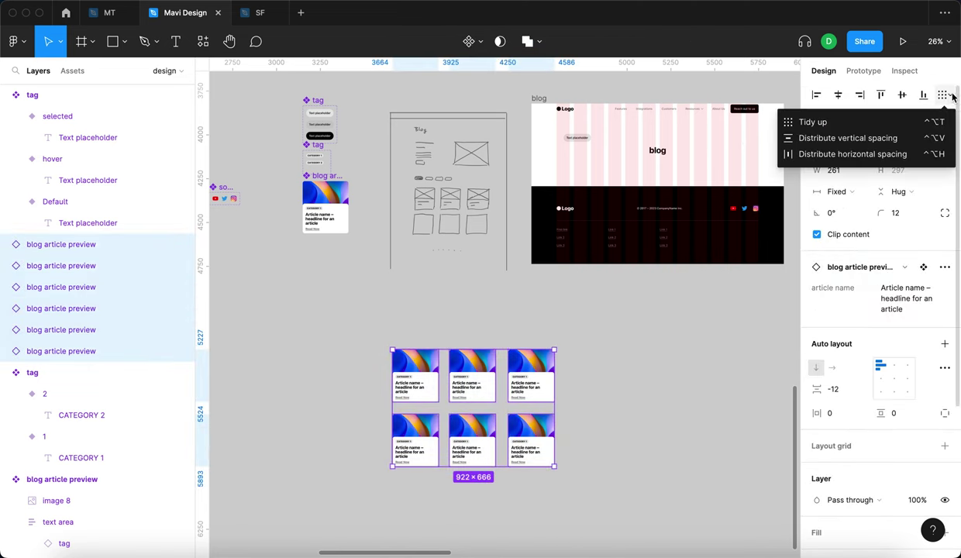
{"action": "left_click", "coordinate": [880, 123]}
{"action": "left_click", "coordinate": [829, 256]}
{"action": "type", "text": "24"}
{"action": "key", "text": "Tab"}
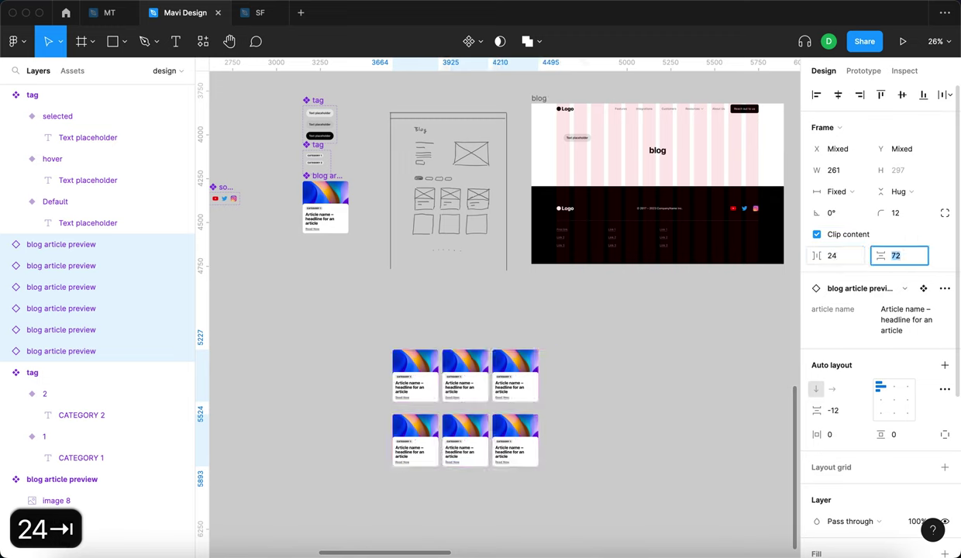
{"action": "type", "text": "24"}
{"action": "key", "text": "Return"}
{"action": "left_click", "coordinate": [612, 335]}
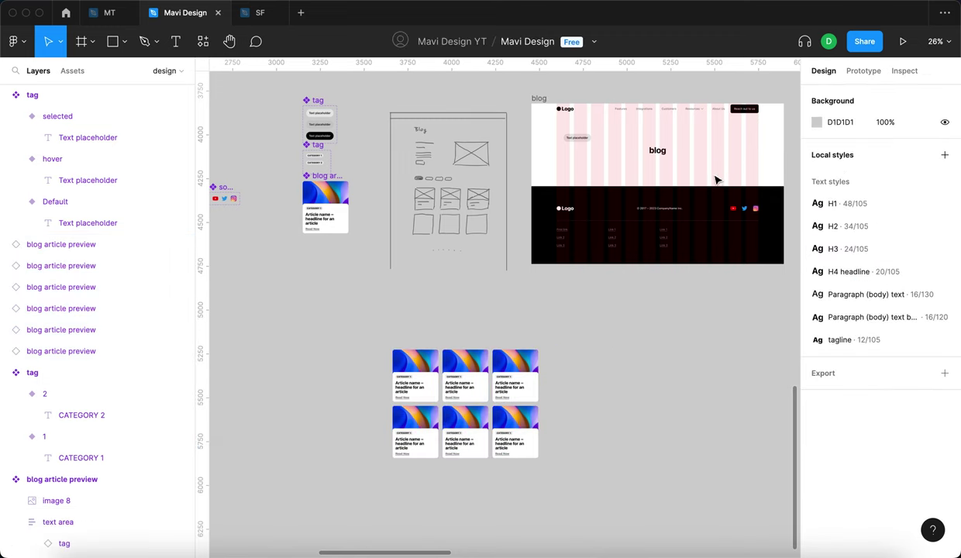
Move the grid's upper-right article card onto the blog page and fit it to three layout columns, 270 wide.
{"action": "left_click_drag", "start_coordinate": [515, 364], "coordinate": [734, 183]}
{"action": "scroll", "coordinate": [739, 154], "scroll_direction": "up", "scroll_amount": 6}
{"action": "scroll", "coordinate": [734, 184], "scroll_direction": "right", "scroll_amount": 5}
{"action": "scroll", "coordinate": [591, 155], "scroll_direction": "up", "scroll_amount": 2}
{"action": "left_click_drag", "start_coordinate": [507, 150], "coordinate": [542, 149]}
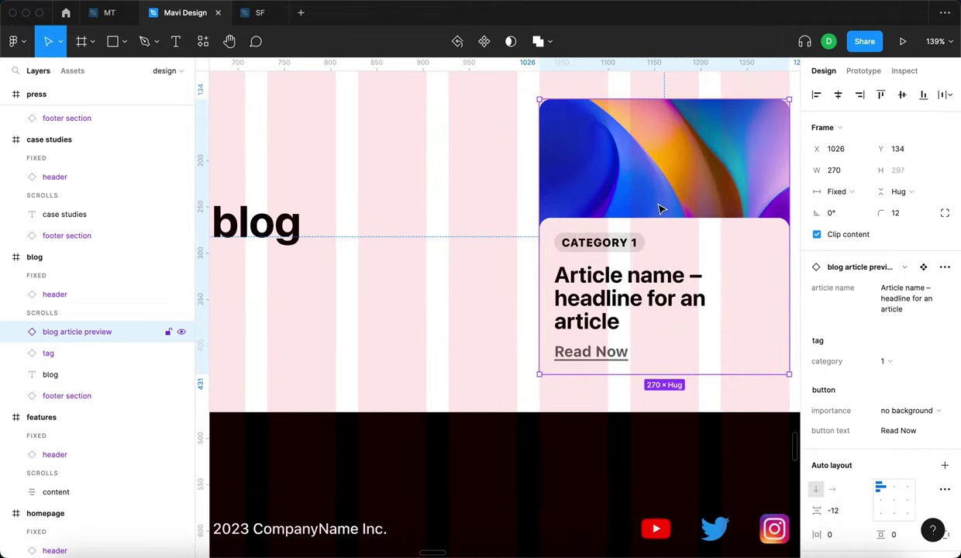
Move the 270-wide article card back from the blog page to the open spot in the card grid.
{"action": "scroll", "coordinate": [659, 209], "scroll_direction": "down", "scroll_amount": 5}
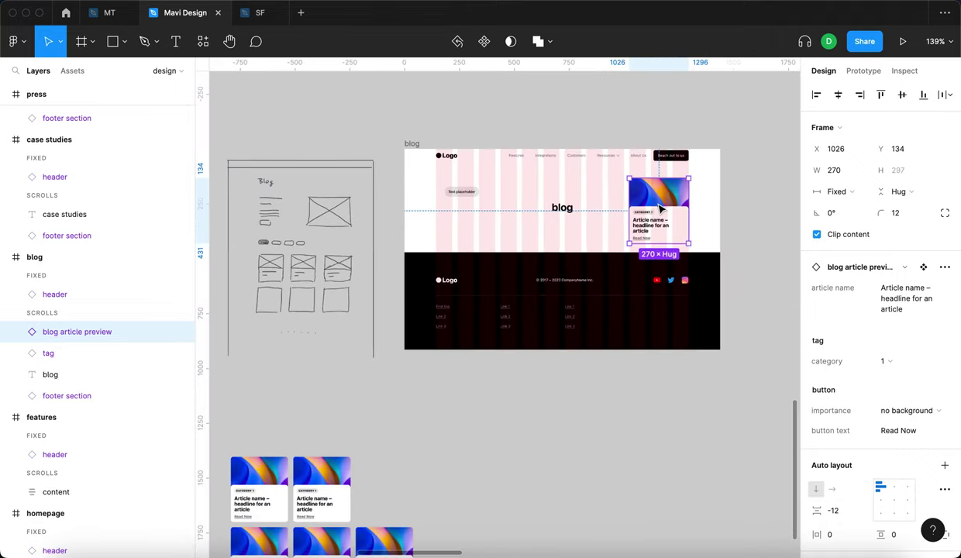
{"action": "scroll", "coordinate": [659, 201], "scroll_direction": "down", "scroll_amount": 1}
{"action": "left_click_drag", "start_coordinate": [663, 174], "coordinate": [436, 451]}
{"action": "scroll", "coordinate": [436, 452], "scroll_direction": "left", "scroll_amount": 3}
{"action": "scroll", "coordinate": [436, 452], "scroll_direction": "down", "scroll_amount": 1}
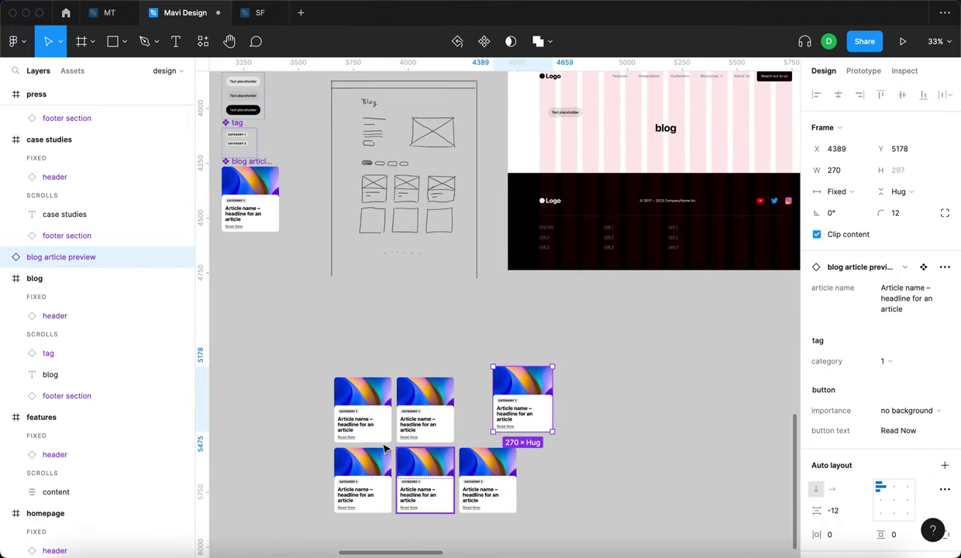
{"action": "left_click", "coordinate": [562, 492]}
{"action": "left_click_drag", "start_coordinate": [546, 416], "coordinate": [522, 417]}
Set the width of all six article cards to 270.
{"action": "left_click_drag", "start_coordinate": [581, 512], "coordinate": [285, 339]}
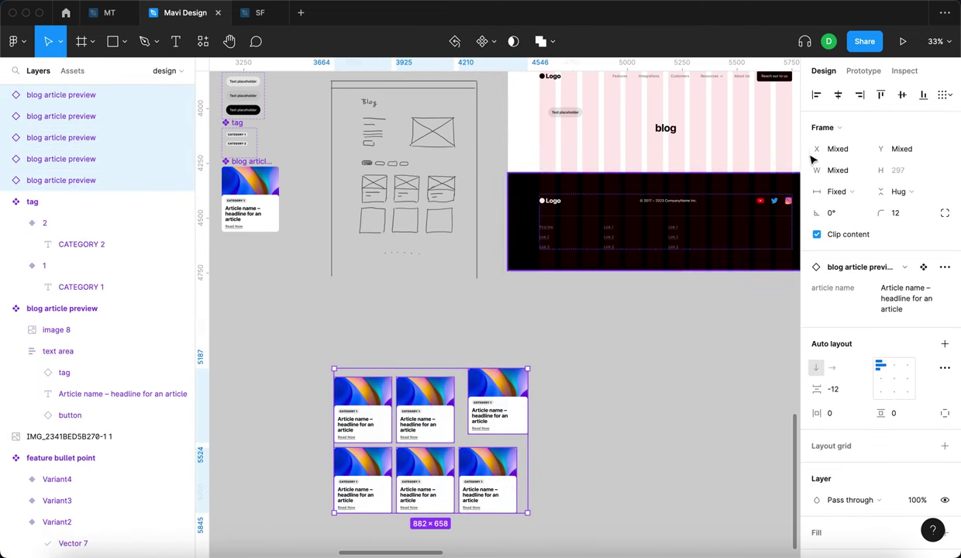
{"action": "left_click", "coordinate": [850, 191]}
{"action": "left_click", "coordinate": [849, 190]}
{"action": "left_click", "coordinate": [845, 171]}
{"action": "type", "text": "2"}
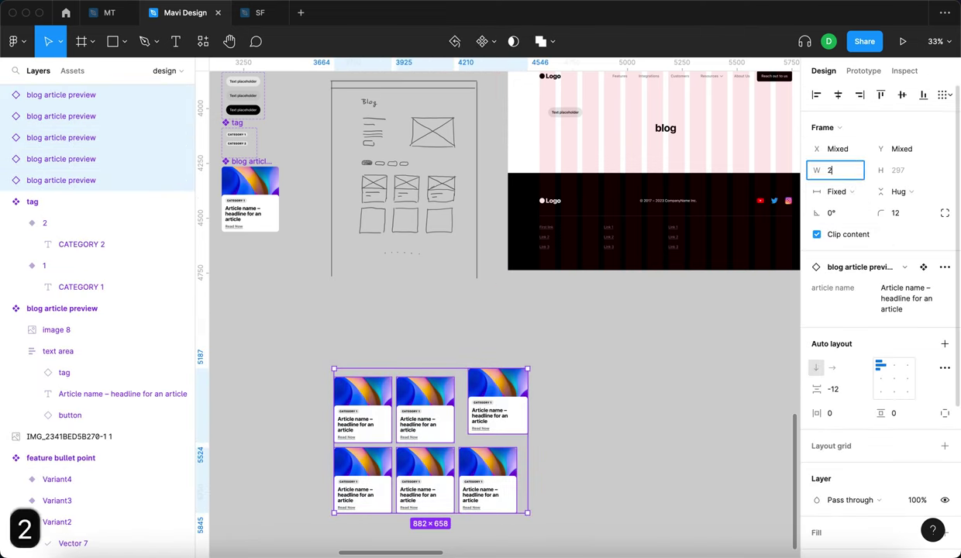
{"action": "type", "text": "70"}
{"action": "key", "text": "Return"}
Duplicate the third column of article cards to form a fourth column.
{"action": "left_click", "coordinate": [579, 468]}
{"action": "left_click_drag", "start_coordinate": [569, 500], "coordinate": [568, 419]}
{"action": "left_click", "coordinate": [671, 498]}
Tidy up the eight article cards and set their horizontal and vertical spacing to 24.
{"action": "left_click_drag", "start_coordinate": [675, 515], "coordinate": [309, 374]}
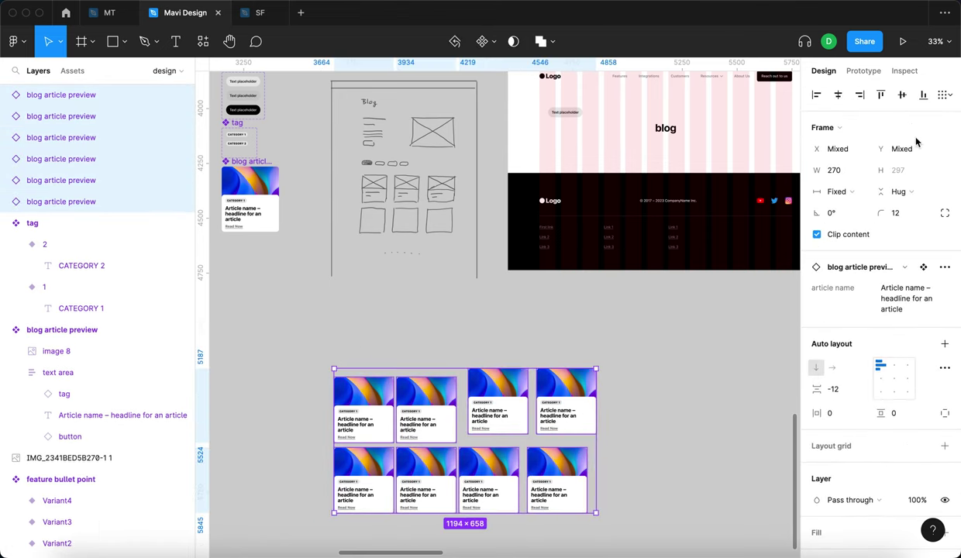
{"action": "left_click", "coordinate": [949, 95]}
{"action": "left_click", "coordinate": [863, 126]}
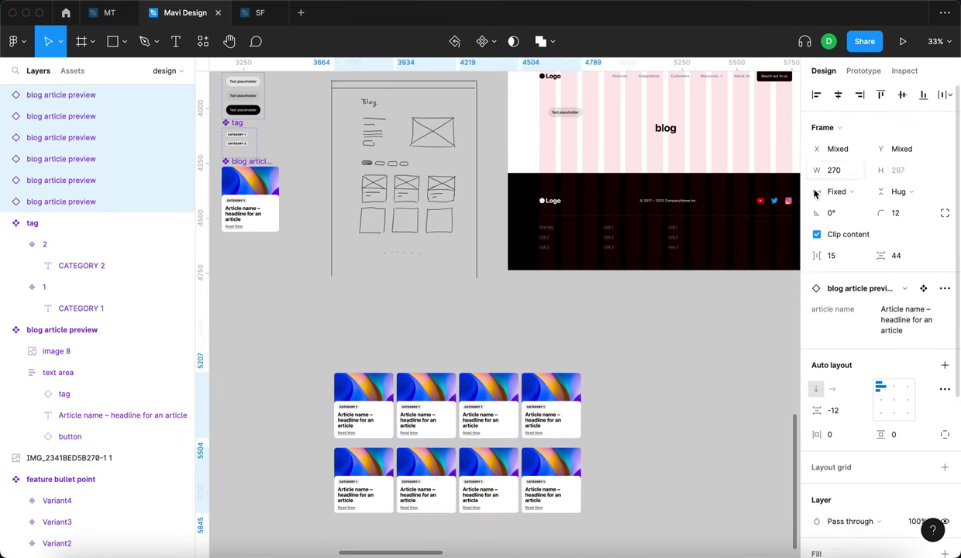
{"action": "type", "text": "24"}
{"action": "left_click", "coordinate": [899, 255]}
{"action": "type", "text": "24"}
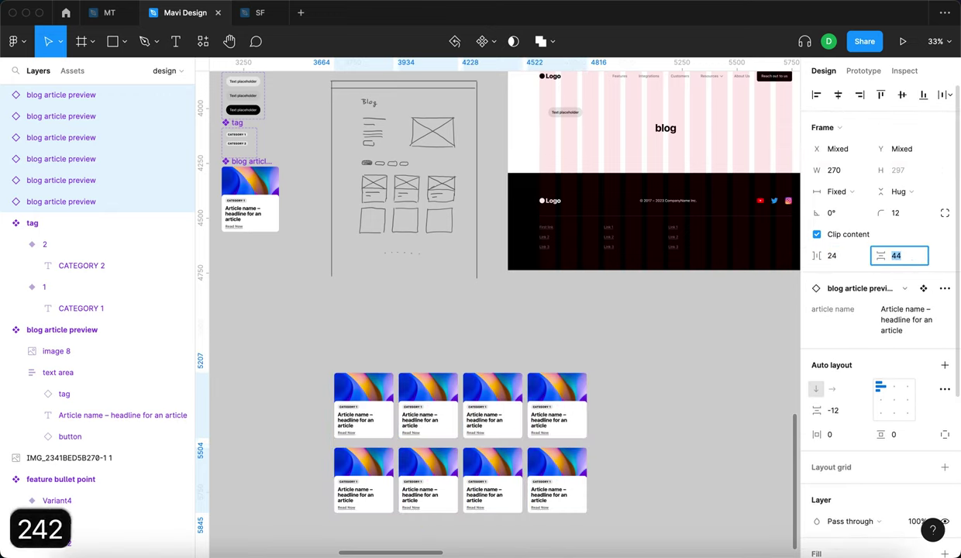
{"action": "key", "text": "Return"}
{"action": "left_click", "coordinate": [666, 409]}
Move the text tag instance off the blog page onto the canvas between the article preview component and the sketch.
{"action": "scroll", "coordinate": [681, 372], "scroll_direction": "left", "scroll_amount": 3}
{"action": "scroll", "coordinate": [681, 372], "scroll_direction": "down", "scroll_amount": 1}
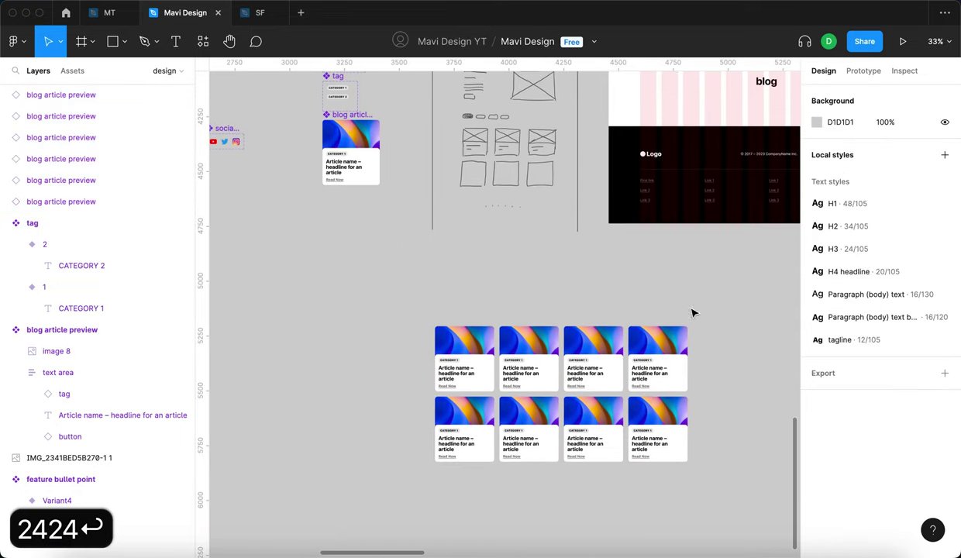
{"action": "scroll", "coordinate": [627, 444], "scroll_direction": "down", "scroll_amount": 1}
{"action": "scroll", "coordinate": [612, 421], "scroll_direction": "up", "scroll_amount": 5}
{"action": "scroll", "coordinate": [613, 421], "scroll_direction": "down", "scroll_amount": 5}
{"action": "scroll", "coordinate": [613, 421], "scroll_direction": "up", "scroll_amount": 3}
{"action": "scroll", "coordinate": [372, 357], "scroll_direction": "left", "scroll_amount": 2}
{"action": "scroll", "coordinate": [372, 356], "scroll_direction": "up", "scroll_amount": 1}
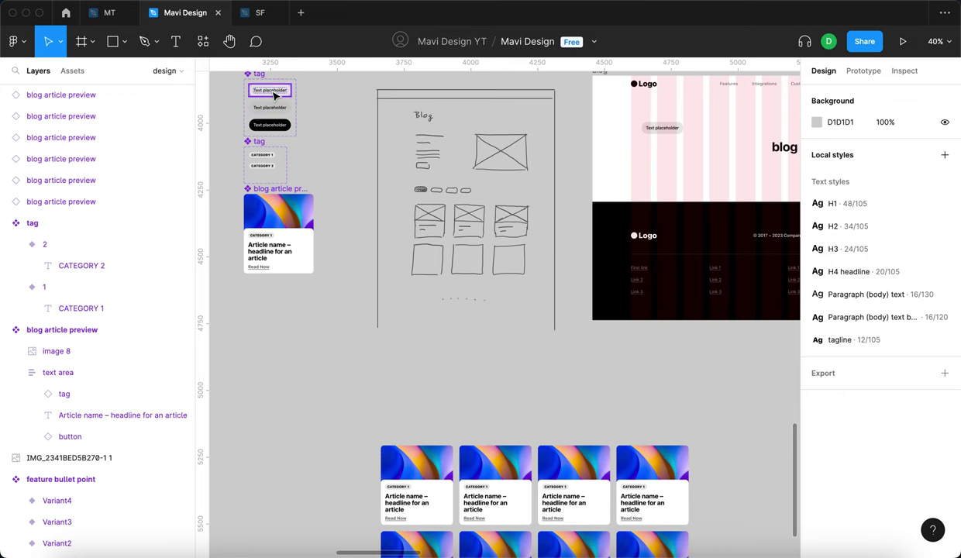
{"action": "key", "text": "super+z"}
{"action": "key", "text": "super+z"}
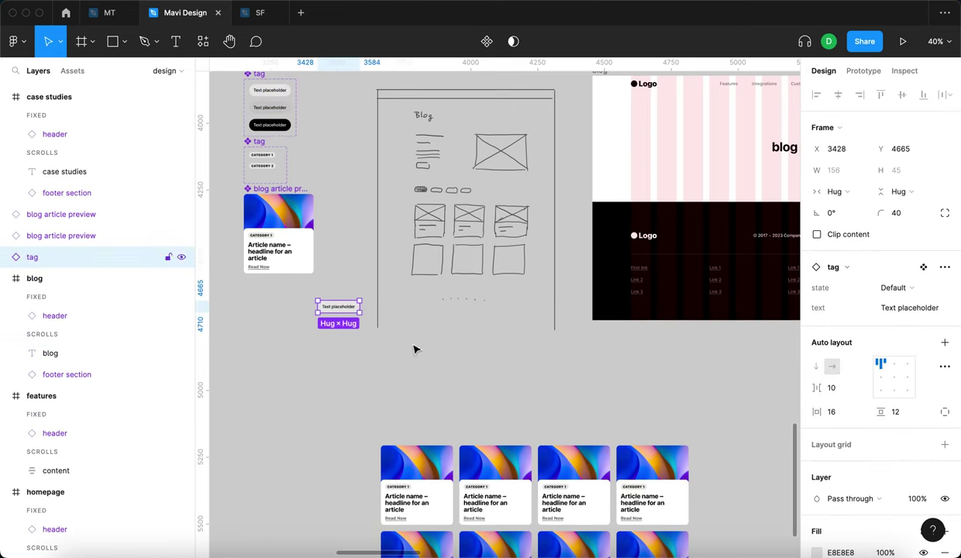
{"action": "left_click", "coordinate": [414, 350]}
Rename the three-state text tag component set to "blog category switcher".
{"action": "scroll", "coordinate": [291, 290], "scroll_direction": "up", "scroll_amount": 1}
{"action": "scroll", "coordinate": [215, 97], "scroll_direction": "up", "scroll_amount": 5}
{"action": "left_click", "coordinate": [256, 227]}
{"action": "left_click", "coordinate": [306, 261]}
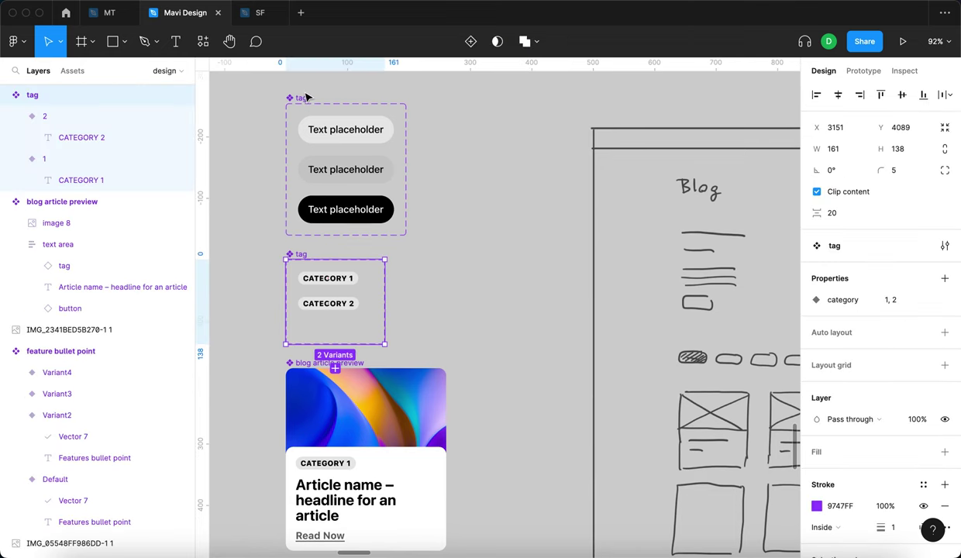
{"action": "left_click", "coordinate": [304, 98]}
{"action": "left_click_drag", "start_coordinate": [251, 150], "coordinate": [315, 219]}
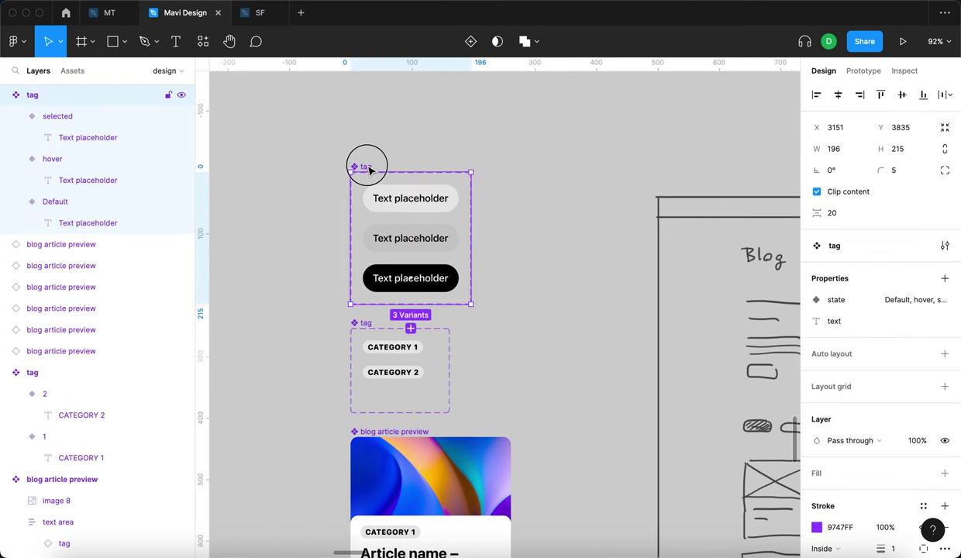
{"action": "type", "text": "blog "}
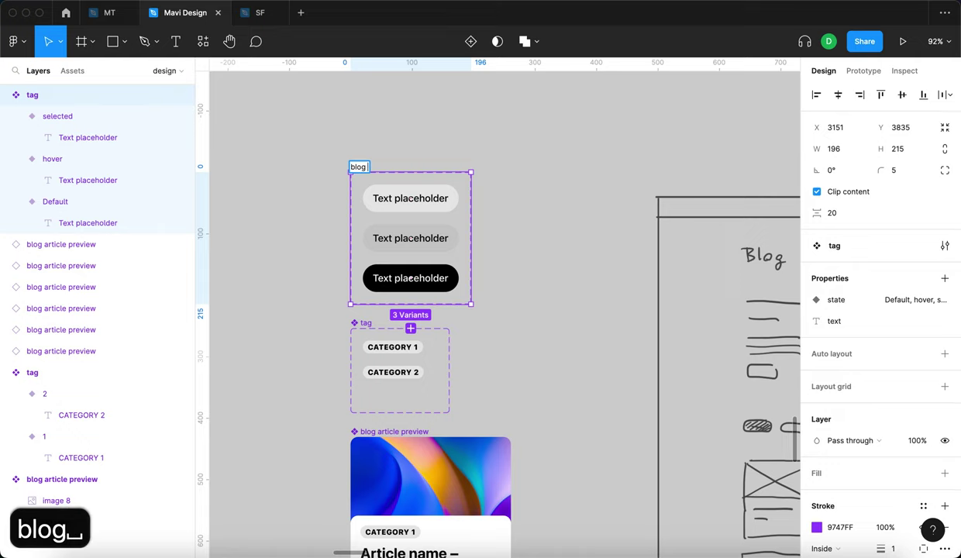
{"action": "type", "text": "category switcher"}
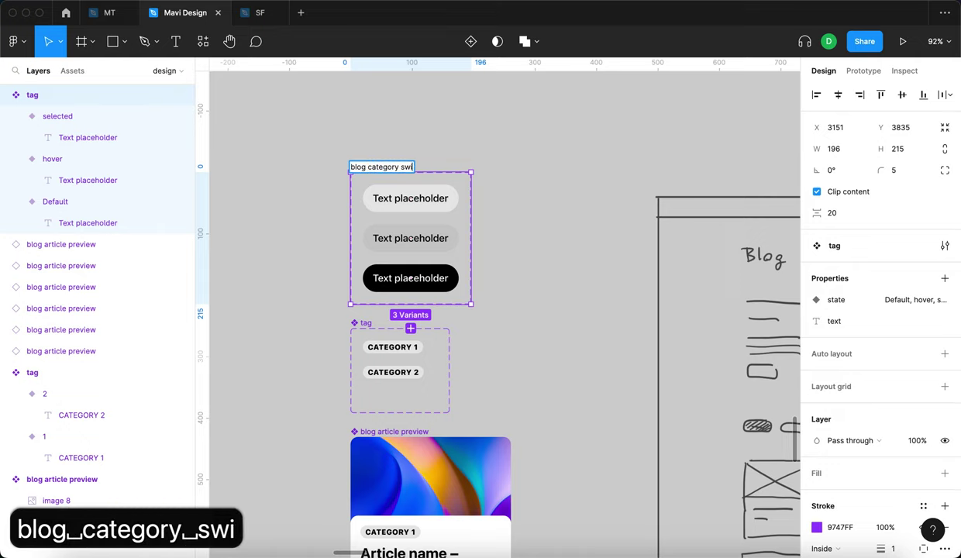
{"action": "key", "text": "Return"}
{"action": "left_click", "coordinate": [328, 131]}
Move the category switcher instance directly above the first article card, aligned with the card's left edge.
{"action": "scroll", "coordinate": [334, 298], "scroll_direction": "down", "scroll_amount": 5}
{"action": "scroll", "coordinate": [349, 338], "scroll_direction": "down", "scroll_amount": 3}
{"action": "left_click_drag", "start_coordinate": [396, 337], "coordinate": [450, 450]}
{"action": "left_click", "coordinate": [415, 424]}
{"action": "scroll", "coordinate": [410, 423], "scroll_direction": "down", "scroll_amount": 1}
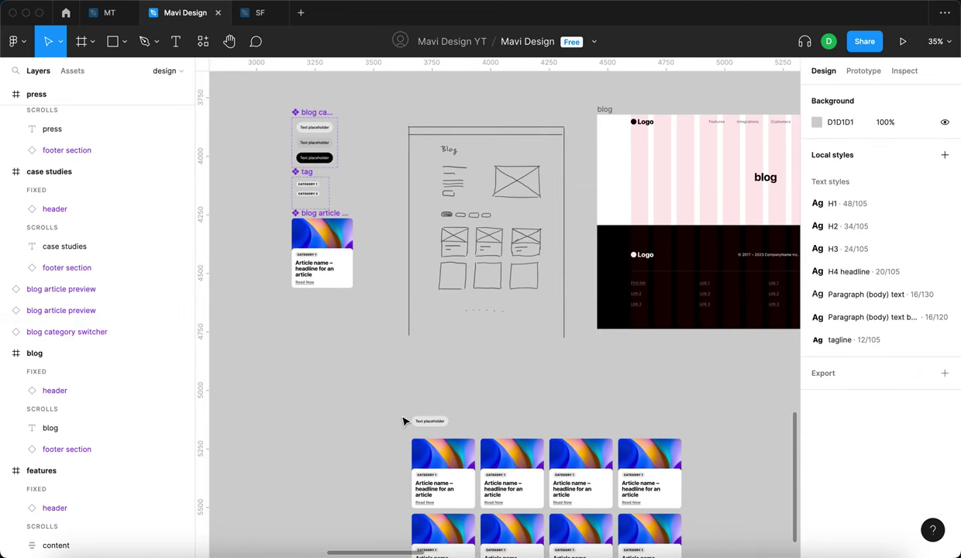
Set the text property of the category switcher instance above the cards to "Category 1".
{"action": "scroll", "coordinate": [431, 421], "scroll_direction": "up", "scroll_amount": 5}
{"action": "left_click", "coordinate": [434, 439]}
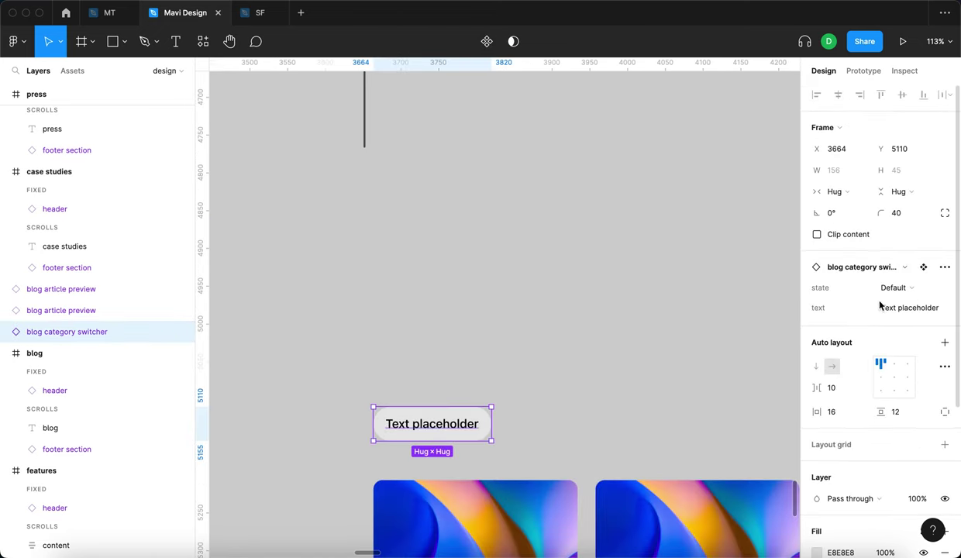
{"action": "left_click", "coordinate": [903, 310]}
{"action": "type", "text": "Ca"}
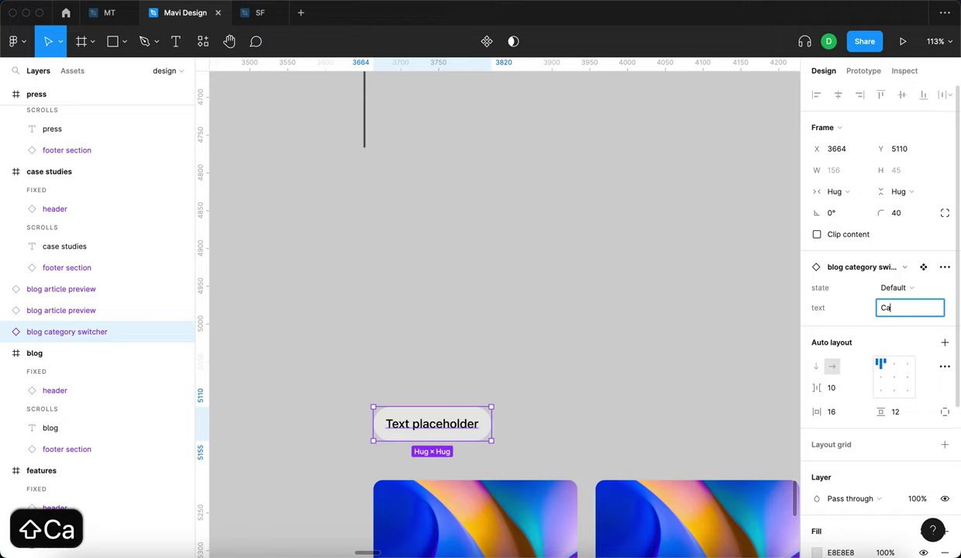
{"action": "type", "text": "tegory 1"}
{"action": "key", "text": "Return"}
{"action": "left_click", "coordinate": [401, 320]}
Shift the Category 1 tag right to about X 3768 and duplicate it twice to make a row of three.
{"action": "scroll", "coordinate": [400, 319], "scroll_direction": "down", "scroll_amount": 3}
{"action": "left_click_drag", "start_coordinate": [410, 384], "coordinate": [431, 383]}
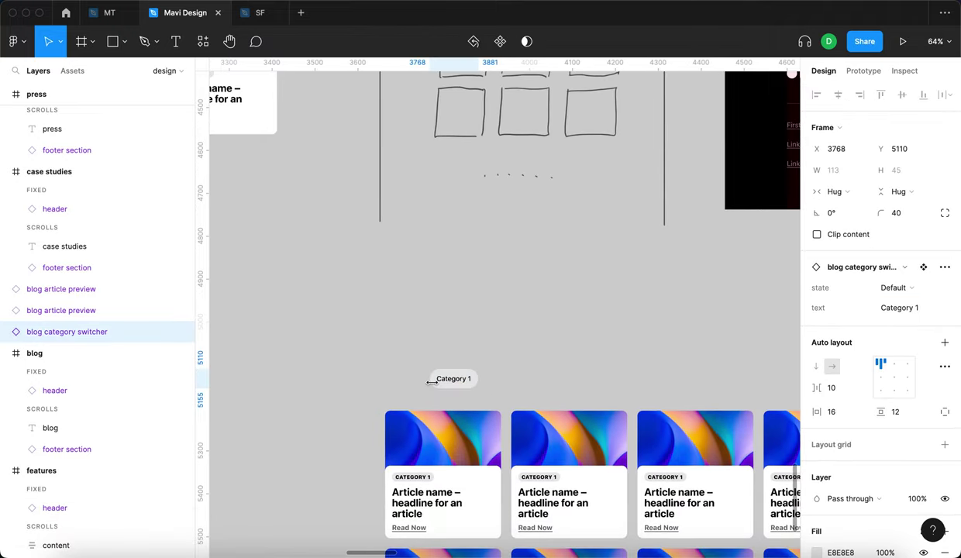
{"action": "left_click_drag", "start_coordinate": [504, 385], "coordinate": [554, 386], "text": "alt"}
{"action": "left_click_drag", "start_coordinate": [618, 348], "coordinate": [528, 380]}
{"action": "key", "text": "Escape"}
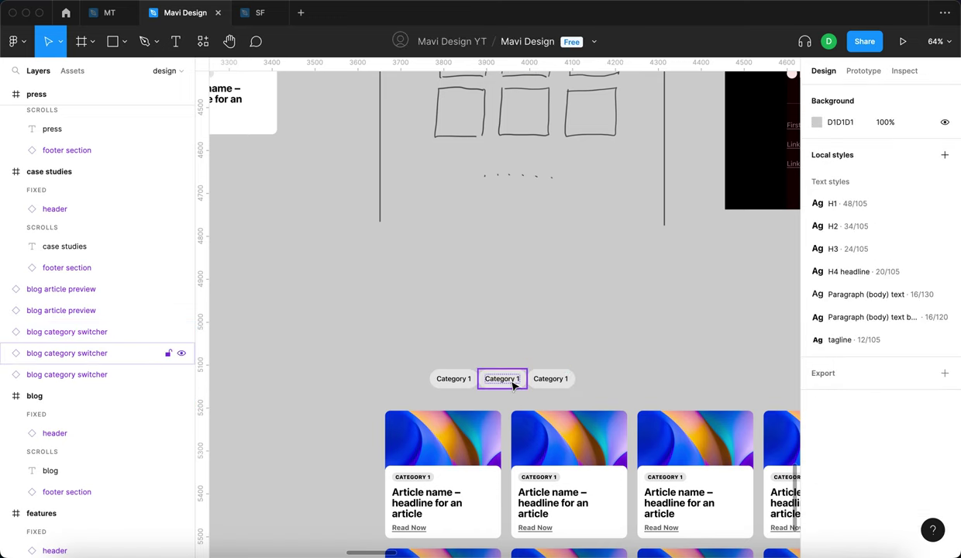
Set the text of the second tag to "Category 2" and of the third tag to "Category 3".
{"action": "left_click", "coordinate": [512, 384]}
{"action": "left_click", "coordinate": [910, 310]}
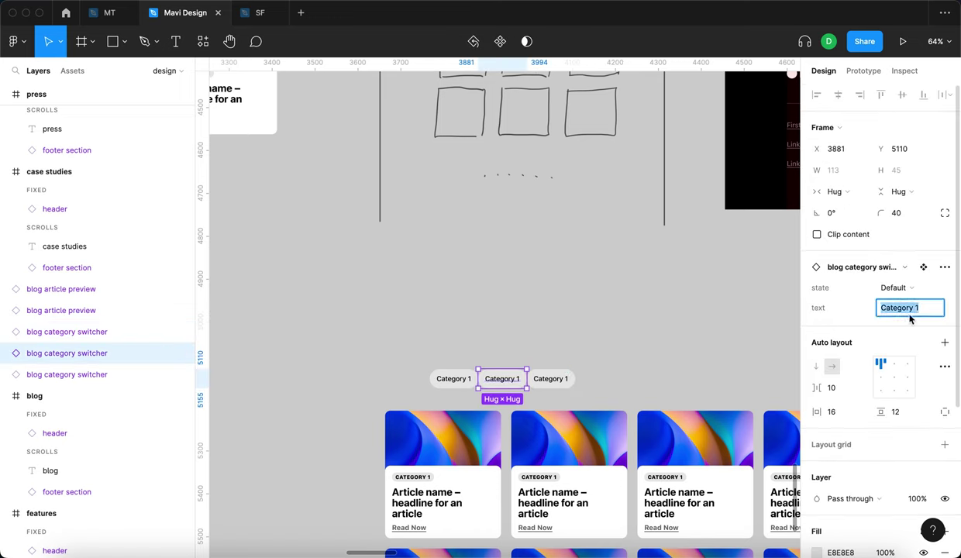
{"action": "key", "text": "BackSpace"}
{"action": "type", "text": "2"}
{"action": "key", "text": "Return"}
{"action": "left_click", "coordinate": [549, 377]}
{"action": "left_click", "coordinate": [902, 308]}
{"action": "key", "text": "BackSpace"}
{"action": "type", "text": "3"}
{"action": "key", "text": "Return"}
{"action": "left_click", "coordinate": [527, 326]}
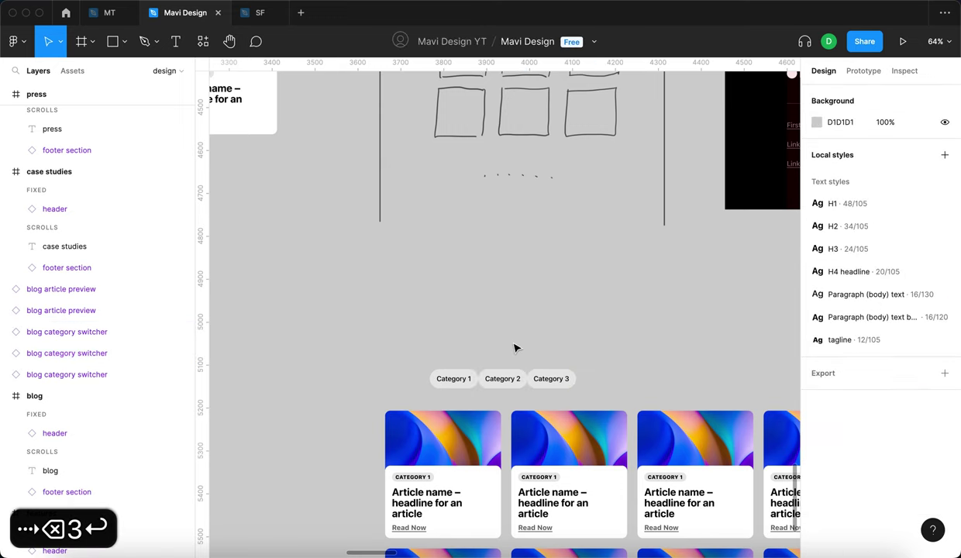
Duplicate the Category 1 tag to the front of the row and set the copy's text to "All articles".
{"action": "scroll", "coordinate": [516, 349], "scroll_direction": "up", "scroll_amount": 5}
{"action": "left_click", "coordinate": [502, 354]}
{"action": "left_click_drag", "start_coordinate": [465, 371], "coordinate": [387, 370], "text": "alt"}
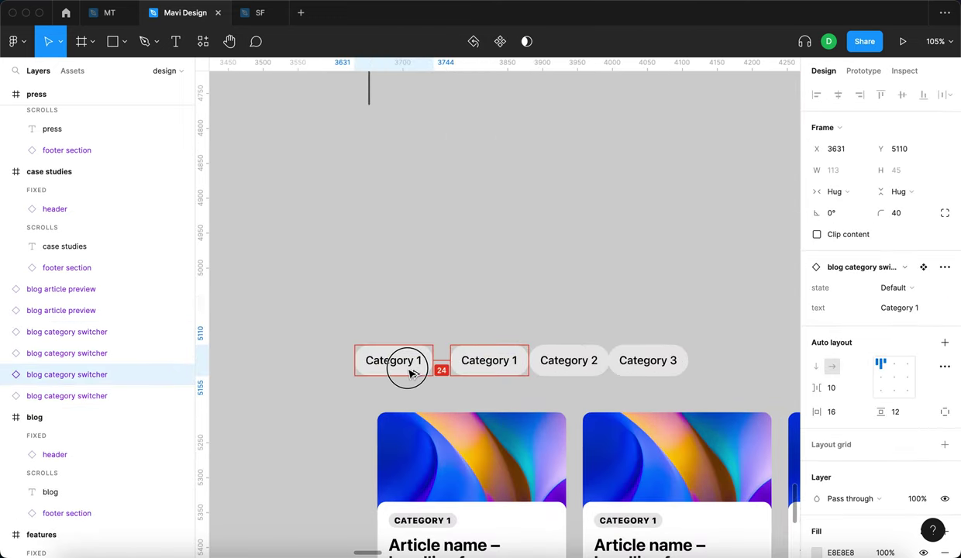
{"action": "left_click", "coordinate": [899, 307]}
{"action": "type", "text": "all"}
{"action": "key", "text": "BackSpace"}
{"action": "key", "text": "BackSpace"}
{"action": "key", "text": "BackSpace"}
{"action": "key", "text": "BackSpace"}
{"action": "key", "text": "BackSpace"}
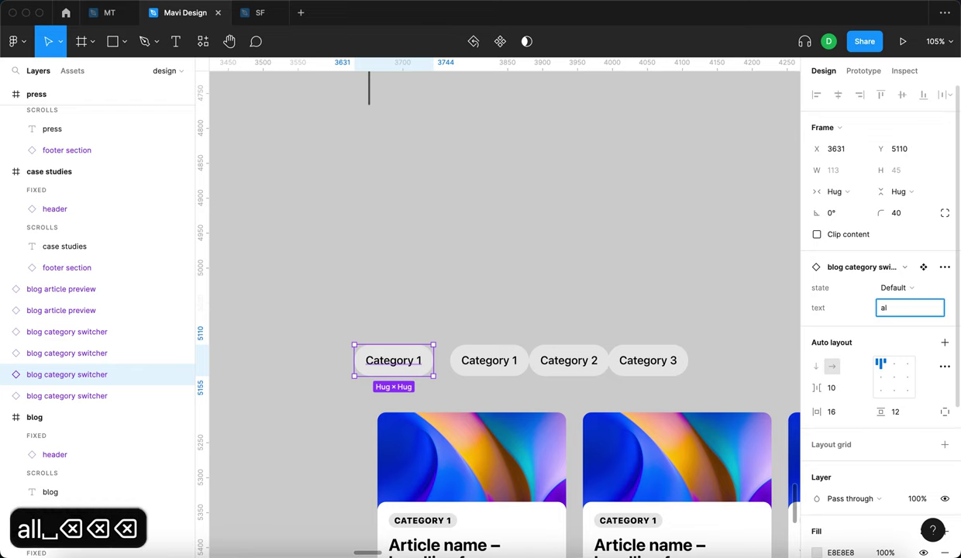
{"action": "type", "text": "All articles"}
{"action": "key", "text": "Return"}
Combine the four category tags into a horizontal auto layout frame.
{"action": "left_click_drag", "start_coordinate": [270, 305], "coordinate": [710, 403]}
{"action": "left_click_drag", "start_coordinate": [327, 271], "coordinate": [723, 405]}
{"action": "left_click", "coordinate": [835, 311]}
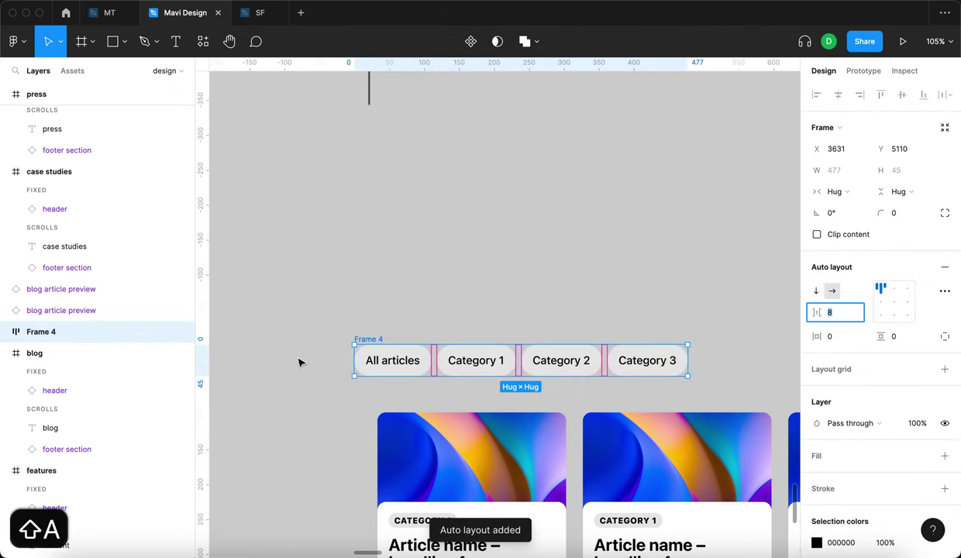
Try a spacing of 12 between the four category tags and return it to 8.
{"action": "key", "text": "Up"}
{"action": "key", "text": "Up"}
{"action": "key", "text": "Up"}
{"action": "key", "text": "Up"}
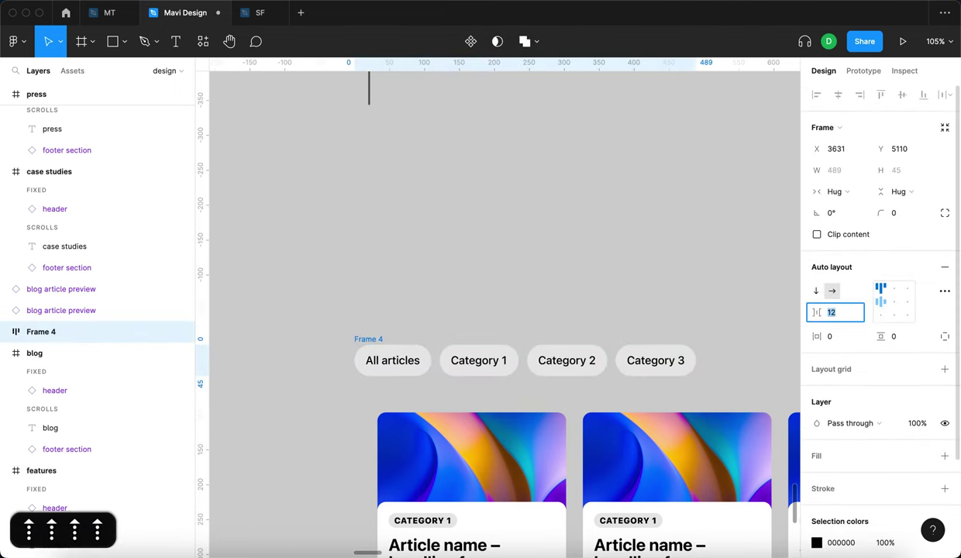
{"action": "key", "text": "Down"}
{"action": "key", "text": "Down"}
{"action": "key", "text": "Down"}
{"action": "key", "text": "Down"}
{"action": "left_click", "coordinate": [581, 301]}
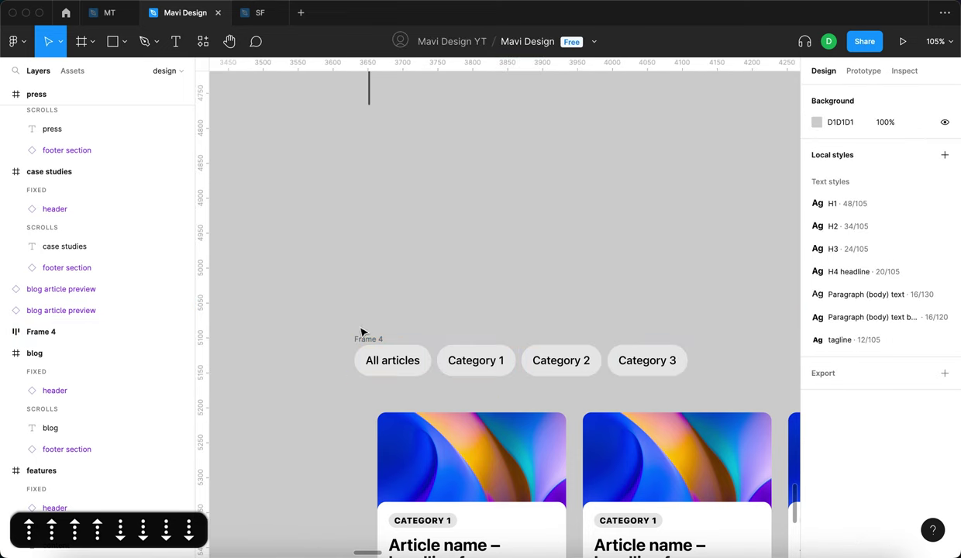
Align the tag row's frame with the left edge of the article cards and rename it "category tabs".
{"action": "left_click_drag", "start_coordinate": [359, 338], "coordinate": [383, 343]}
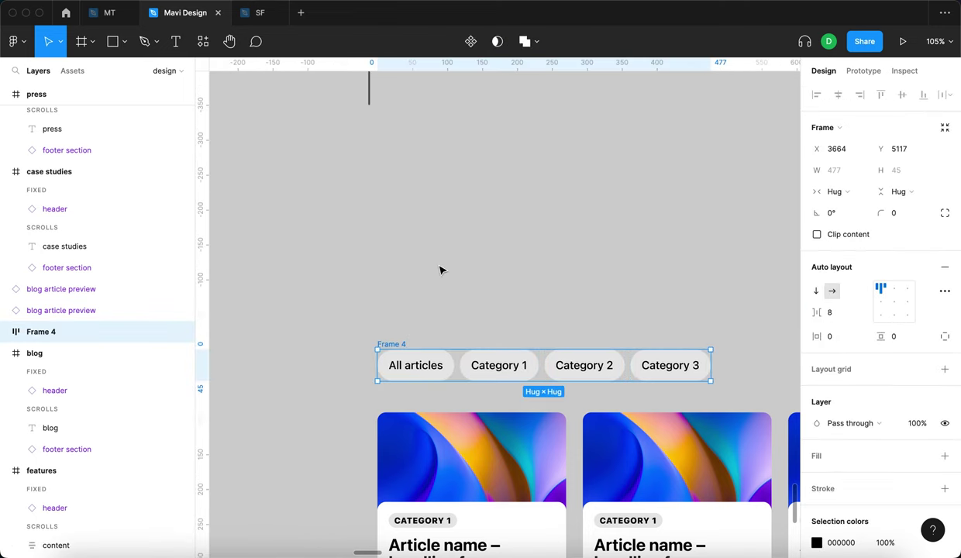
{"action": "key", "text": "super+r"}
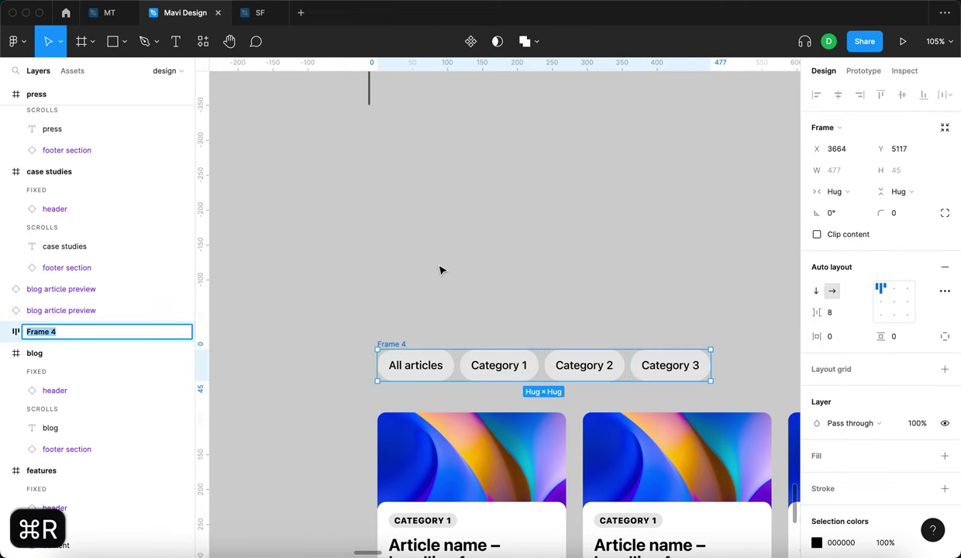
{"action": "type", "text": "category tabs"}
{"action": "key", "text": "Return"}
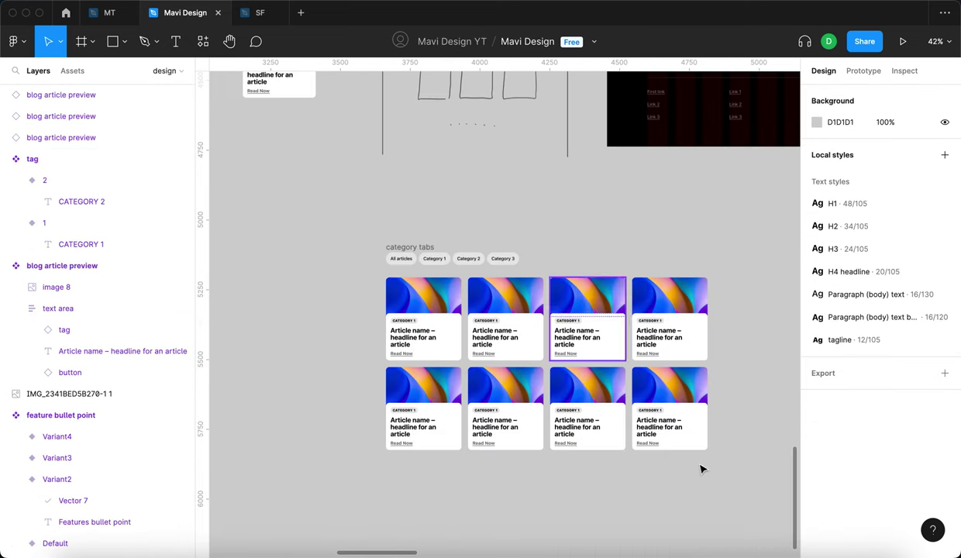
Wrap the eight article cards in a frame and name it "articles".
{"action": "left_click_drag", "start_coordinate": [743, 509], "coordinate": [349, 291]}
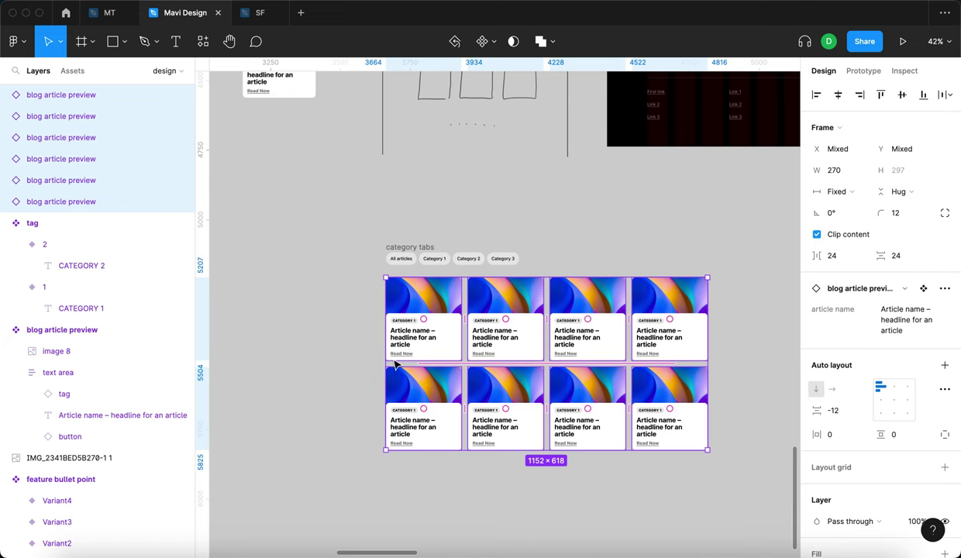
{"action": "key", "text": "alt+super+g"}
{"action": "scroll", "coordinate": [372, 287], "scroll_direction": "up", "scroll_amount": 5}
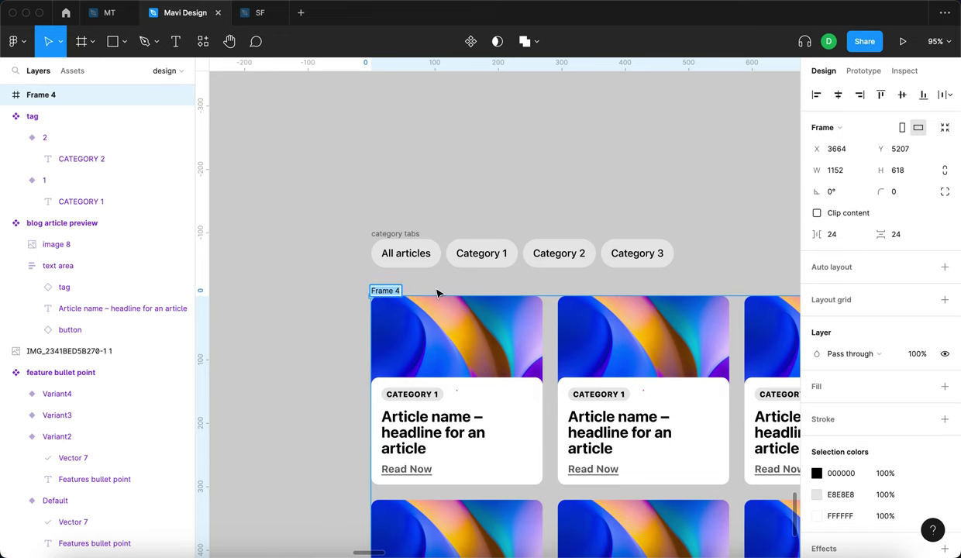
{"action": "type", "text": "articles"}
{"action": "key", "text": "Return"}
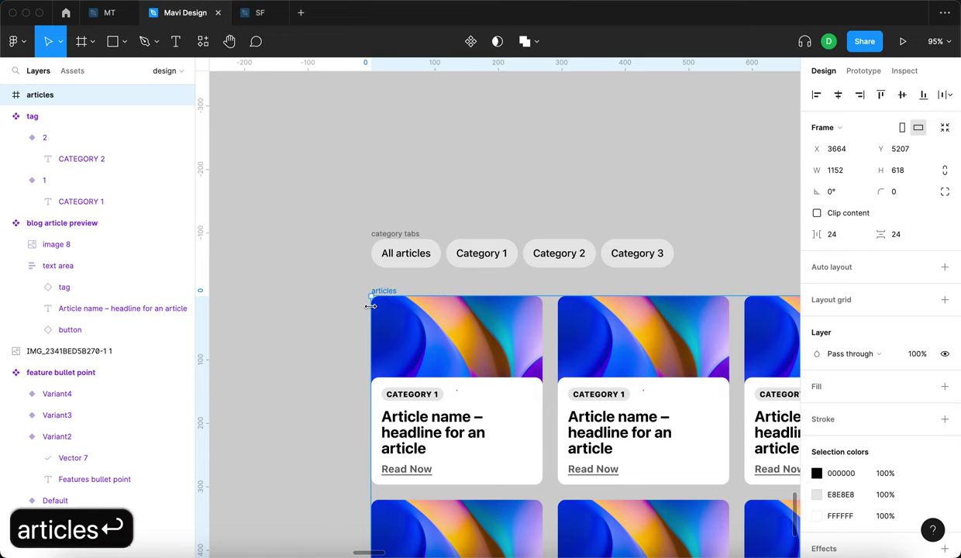
Combine the category tabs and articles frames into one vertical auto layout frame.
{"action": "scroll", "coordinate": [317, 344], "scroll_direction": "down", "scroll_amount": 5}
{"action": "left_click", "coordinate": [320, 358]}
{"action": "left_click_drag", "start_coordinate": [341, 243], "coordinate": [654, 465]}
{"action": "key", "text": "shift+a"}
Set the vertical spacing between the category tabs and the articles to 40.
{"action": "left_click", "coordinate": [839, 312]}
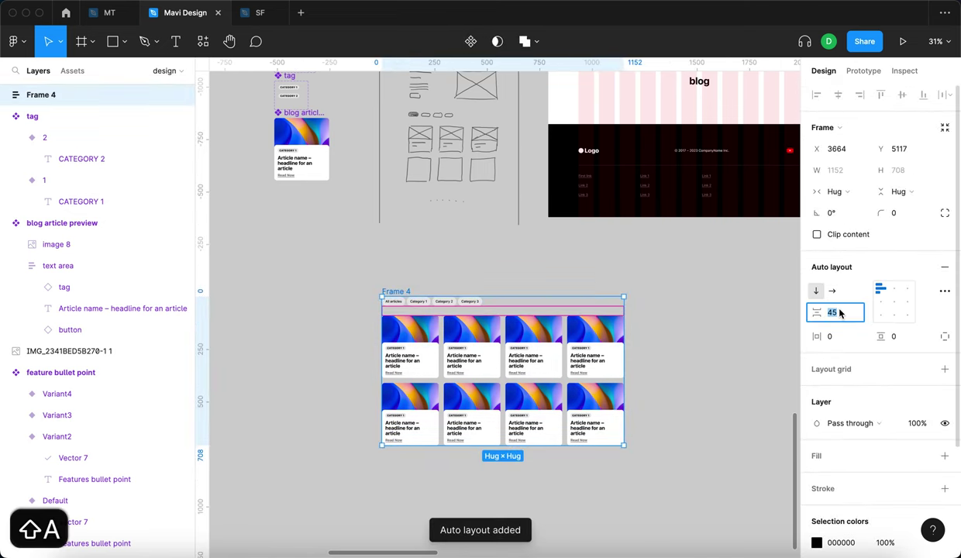
{"action": "key", "text": "shift+Down"}
{"action": "key", "text": "shift+Up"}
{"action": "key", "text": "shift+Up"}
{"action": "key", "text": "Down"}
{"action": "key", "text": "Down"}
{"action": "key", "text": "Down"}
{"action": "key", "text": "Down"}
{"action": "key", "text": "Down"}
{"action": "key", "text": "shift+Down"}
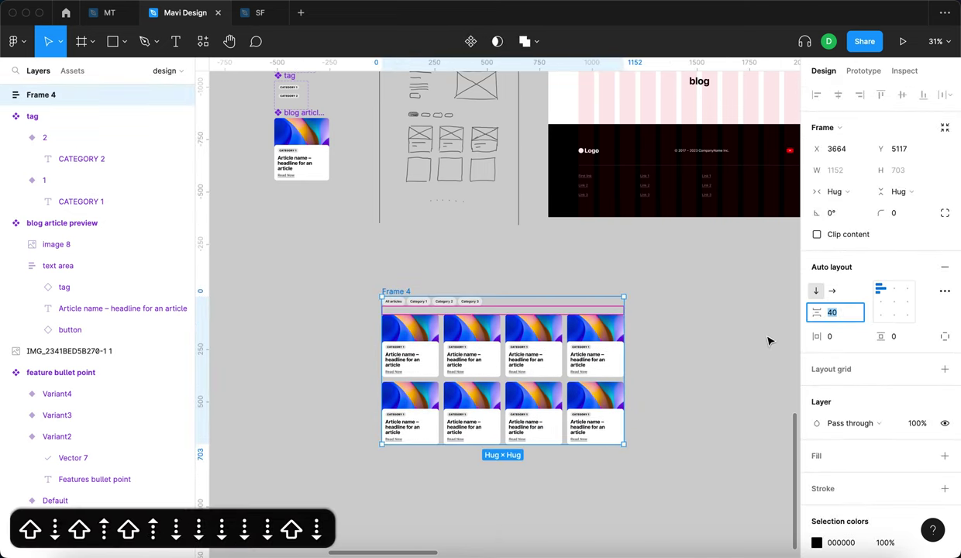
{"action": "key", "text": "Return"}
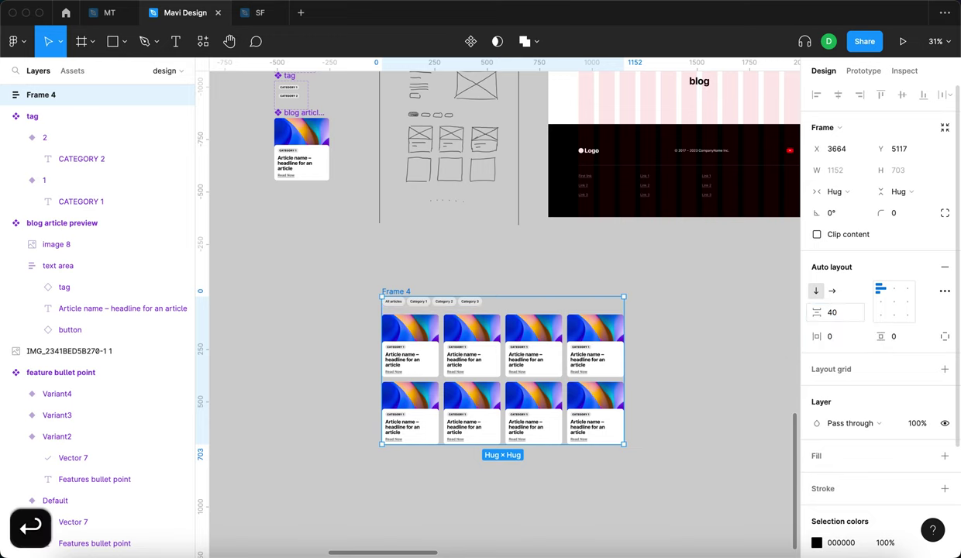
Rename the auto layout frame that holds the tabs and cards to "article listing".
{"action": "key", "text": "super+r"}
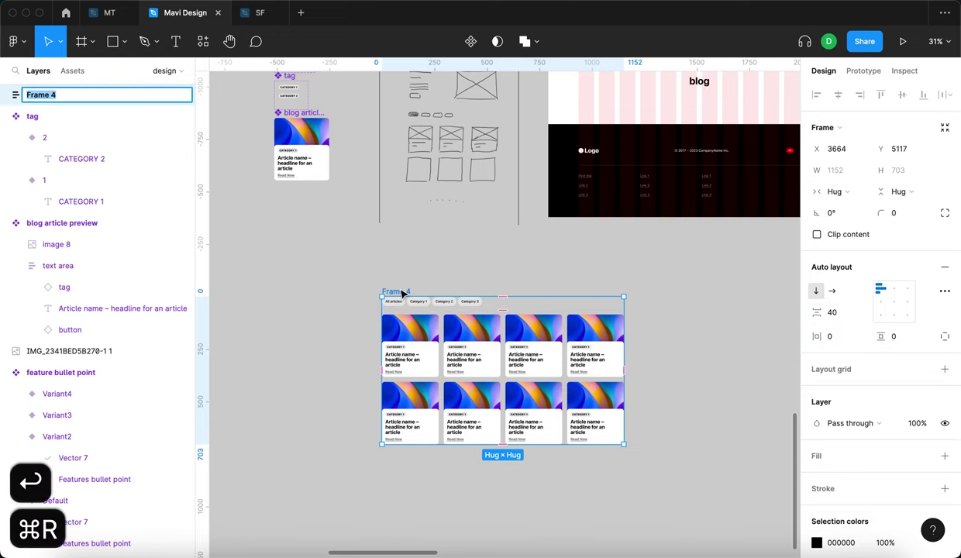
{"action": "scroll", "coordinate": [420, 300], "scroll_direction": "up", "scroll_amount": 5}
{"action": "type", "text": "list o"}
{"action": "key", "text": "super+a"}
{"action": "type", "text": "art"}
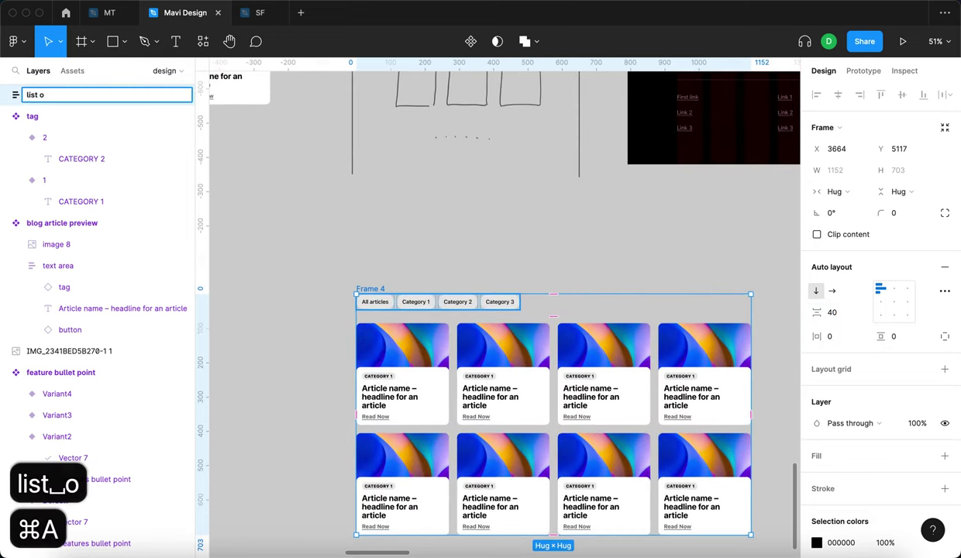
{"action": "type", "text": "icle  listing"}
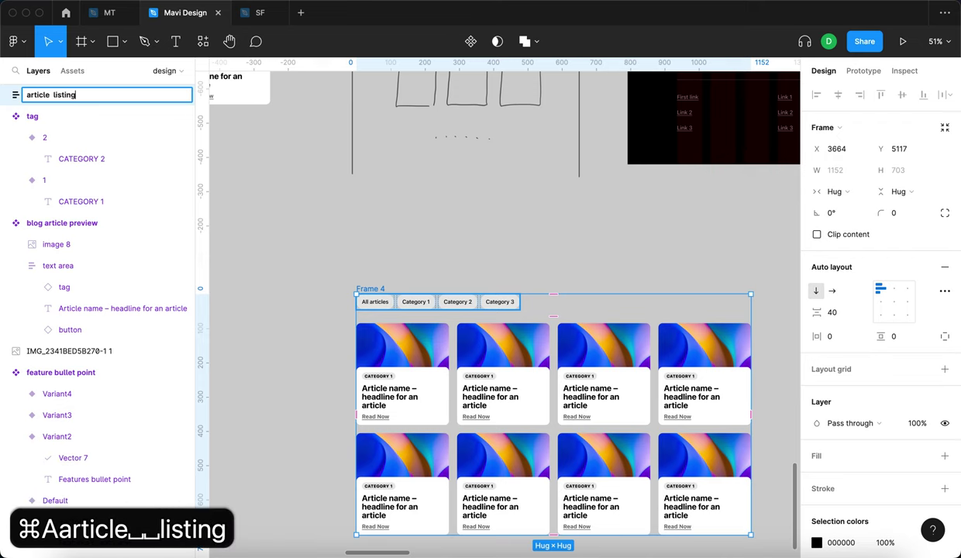
{"action": "key", "text": "Return"}
{"action": "left_click", "coordinate": [526, 224]}
Move the article listing frame up and slightly left, closer to the blog sketch.
{"action": "scroll", "coordinate": [526, 224], "scroll_direction": "down", "scroll_amount": 5}
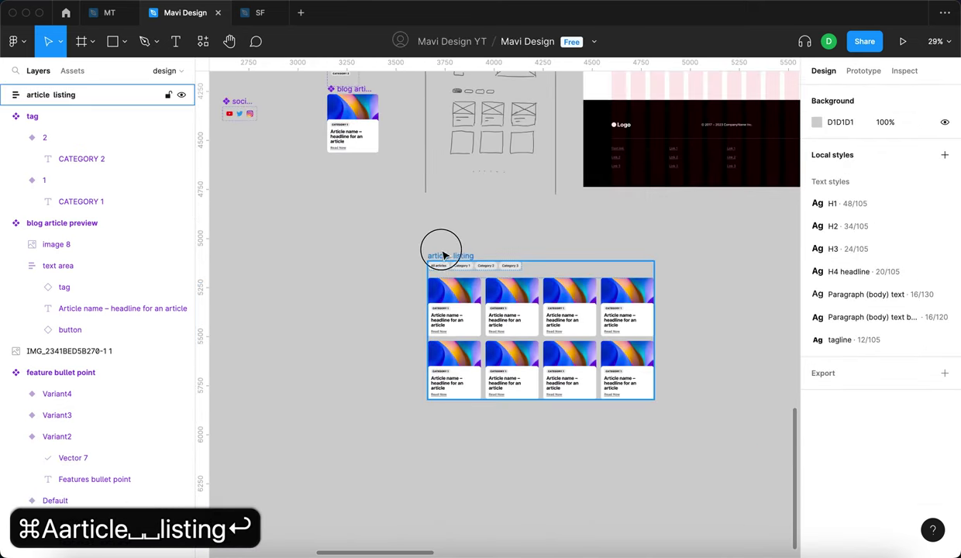
{"action": "left_click_drag", "start_coordinate": [443, 256], "coordinate": [424, 229]}
{"action": "left_click", "coordinate": [421, 215]}
{"action": "scroll", "coordinate": [421, 215], "scroll_direction": "up", "scroll_amount": 5}
{"action": "scroll", "coordinate": [456, 268], "scroll_direction": "down", "scroll_amount": 3}
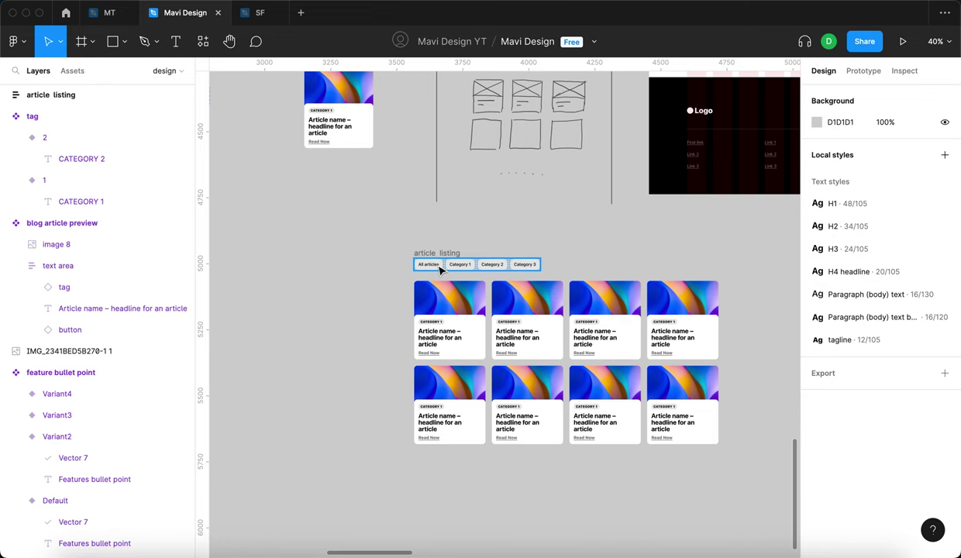
Set the state of the All articles tab to "selected".
{"action": "double_click", "coordinate": [439, 266]}
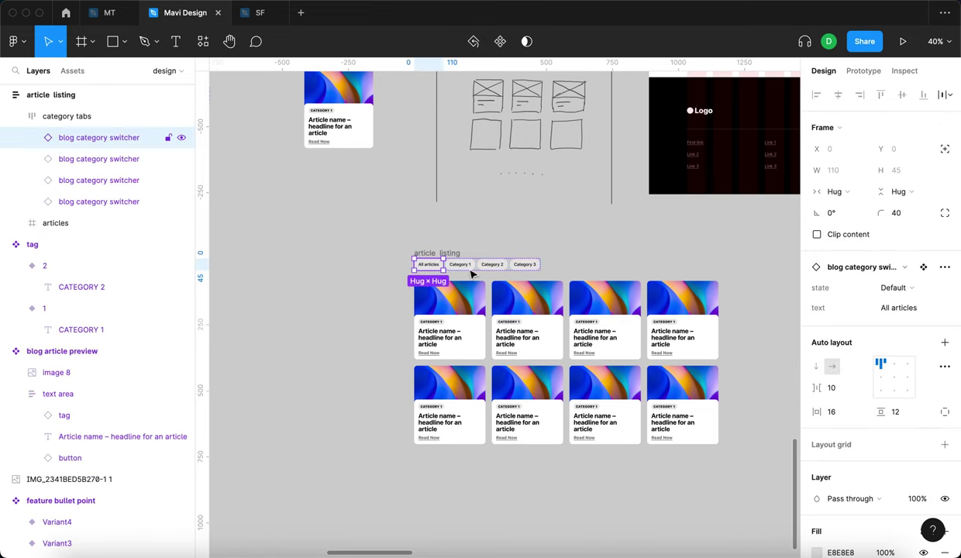
{"action": "left_click", "coordinate": [924, 294]}
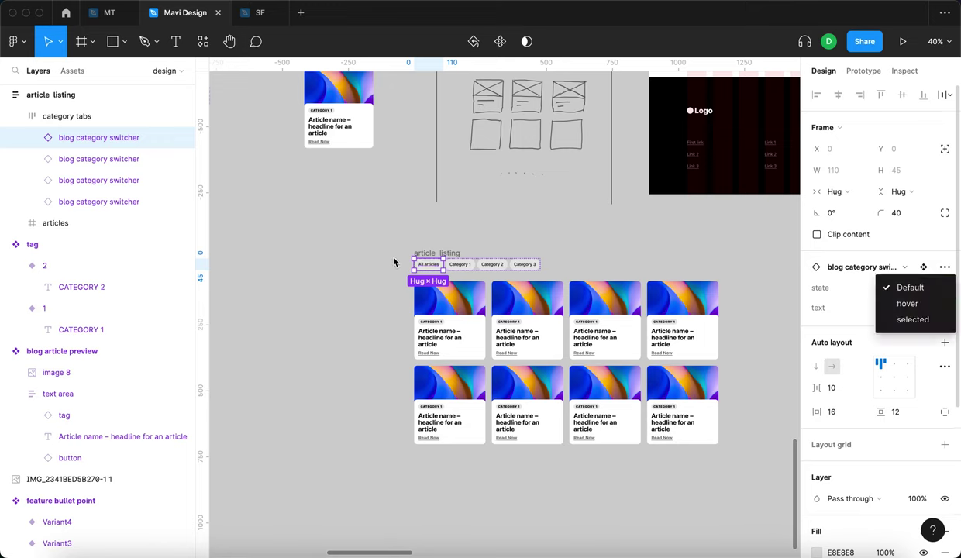
{"action": "left_click", "coordinate": [912, 320]}
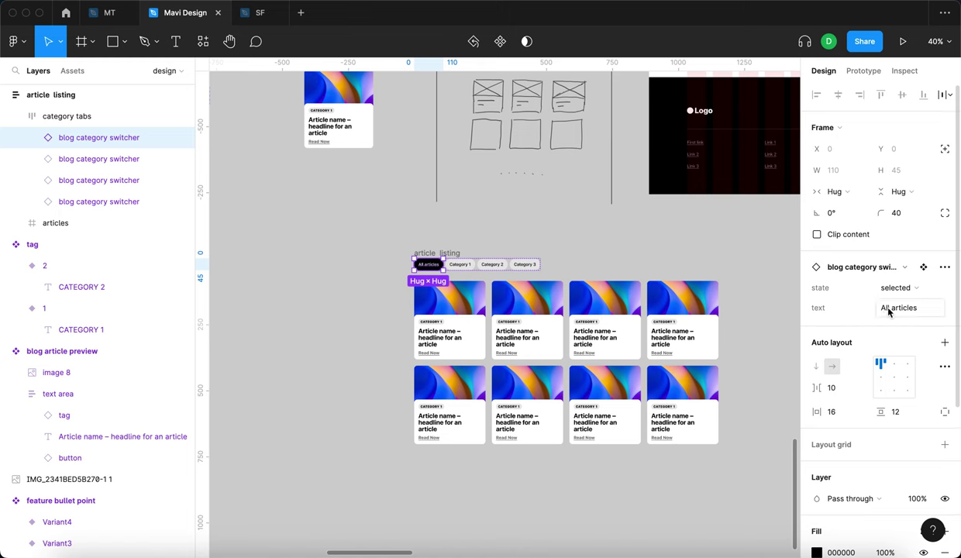
{"action": "left_click", "coordinate": [517, 237]}
Set the tag category to 2 on the second and fourth cards of the upper row and the second card of the lower row.
{"action": "scroll", "coordinate": [340, 279], "scroll_direction": "right", "scroll_amount": 2}
{"action": "scroll", "coordinate": [341, 279], "scroll_direction": "down", "scroll_amount": 1}
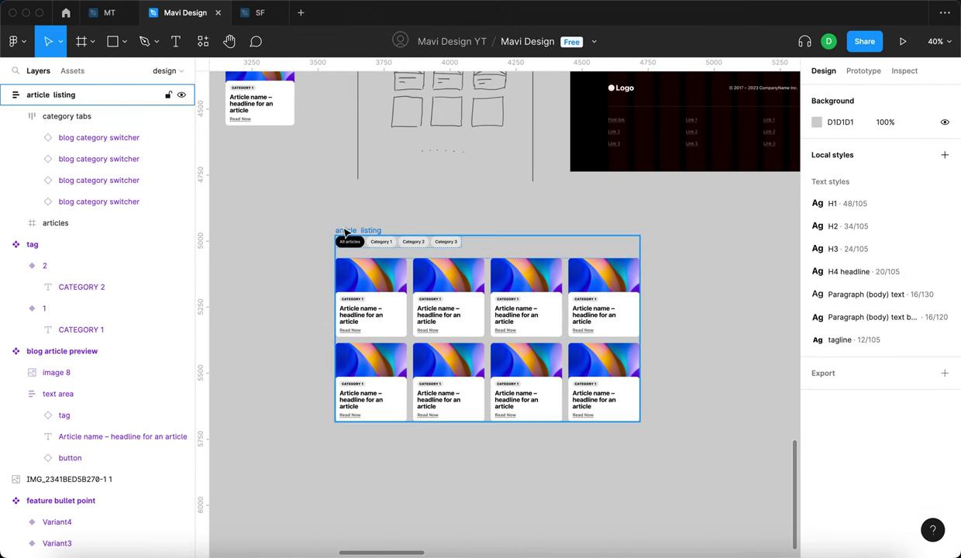
{"action": "double_click", "coordinate": [466, 304]}
{"action": "left_click", "coordinate": [883, 361]}
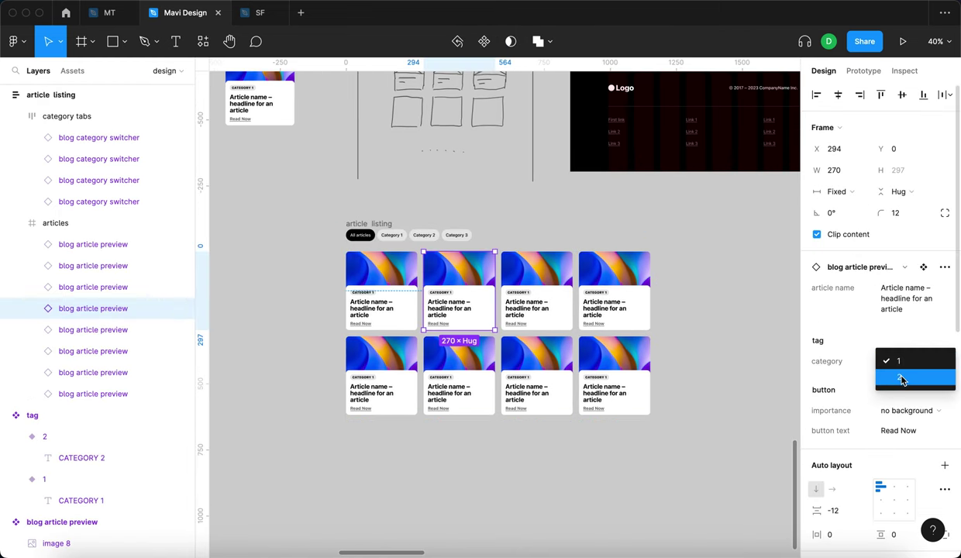
{"action": "left_click", "coordinate": [900, 377]}
{"action": "left_click", "coordinate": [620, 299]}
{"action": "left_click", "coordinate": [889, 363]}
{"action": "left_click", "coordinate": [901, 378]}
{"action": "left_click", "coordinate": [447, 380]}
{"action": "left_click", "coordinate": [883, 361]}
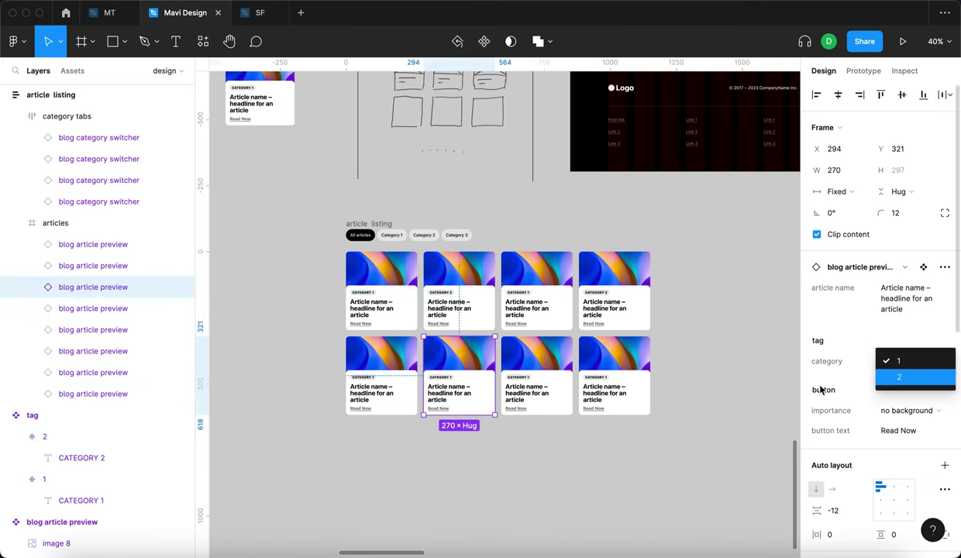
{"action": "left_click", "coordinate": [901, 377]}
{"action": "left_click", "coordinate": [698, 413]}
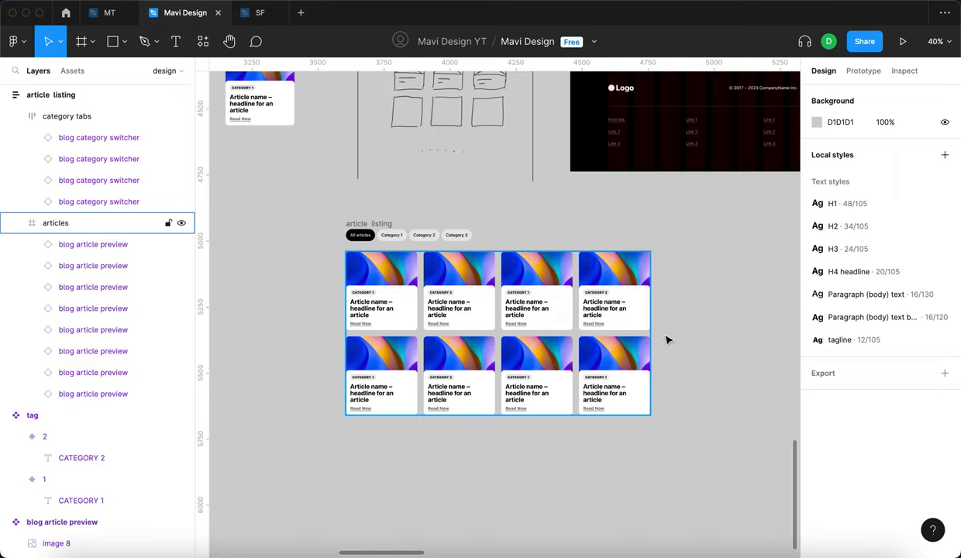
Add a third variant to the tag component and set its category value to 3.
{"action": "scroll", "coordinate": [489, 264], "scroll_direction": "up", "scroll_amount": 3}
{"action": "scroll", "coordinate": [455, 266], "scroll_direction": "up", "scroll_amount": 3}
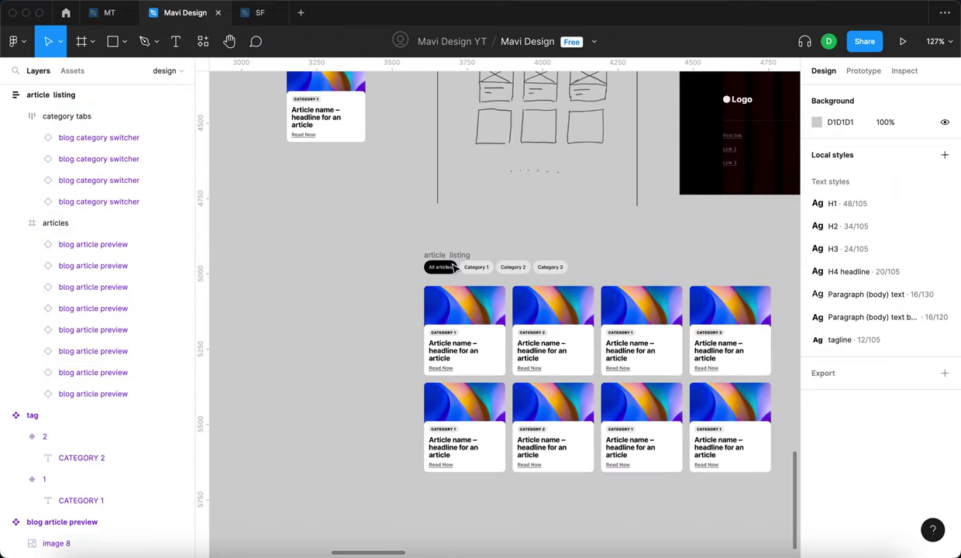
{"action": "scroll", "coordinate": [455, 266], "scroll_direction": "down", "scroll_amount": 10}
{"action": "left_click", "coordinate": [294, 175]}
{"action": "left_click", "coordinate": [256, 195]}
{"action": "scroll", "coordinate": [401, 185], "scroll_direction": "up", "scroll_amount": 10}
{"action": "left_click", "coordinate": [403, 178]}
{"action": "scroll", "coordinate": [469, 250], "scroll_direction": "up", "scroll_amount": 1}
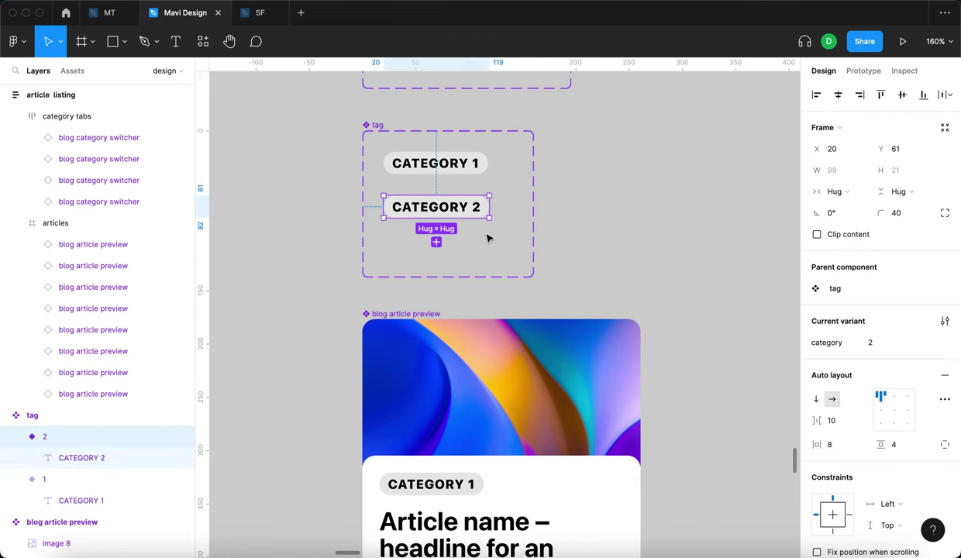
{"action": "left_click", "coordinate": [437, 243]}
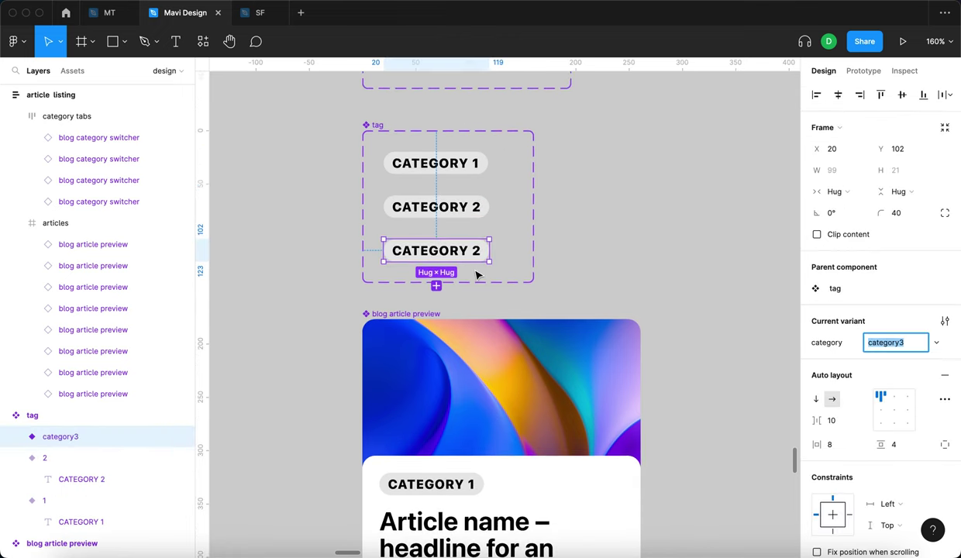
{"action": "type", "text": "3"}
{"action": "key", "text": "Return"}
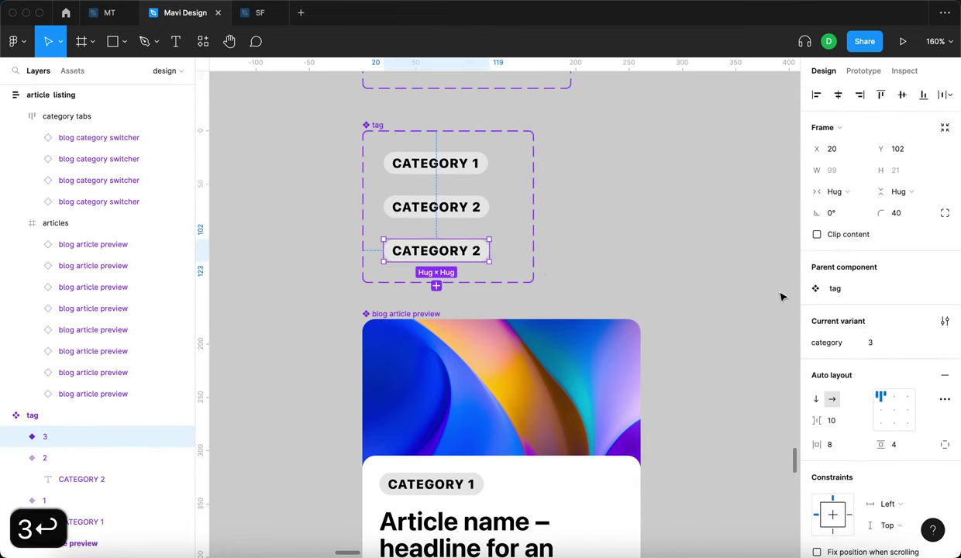
Change the text of the tag's third variant to "CATEGORY 3".
{"action": "double_click", "coordinate": [463, 250]}
{"action": "double_click", "coordinate": [464, 250]}
{"action": "key", "text": "BackSpace"}
{"action": "key", "text": "BackSpace"}
{"action": "type", "text": "3"}
{"action": "key", "text": "Escape"}
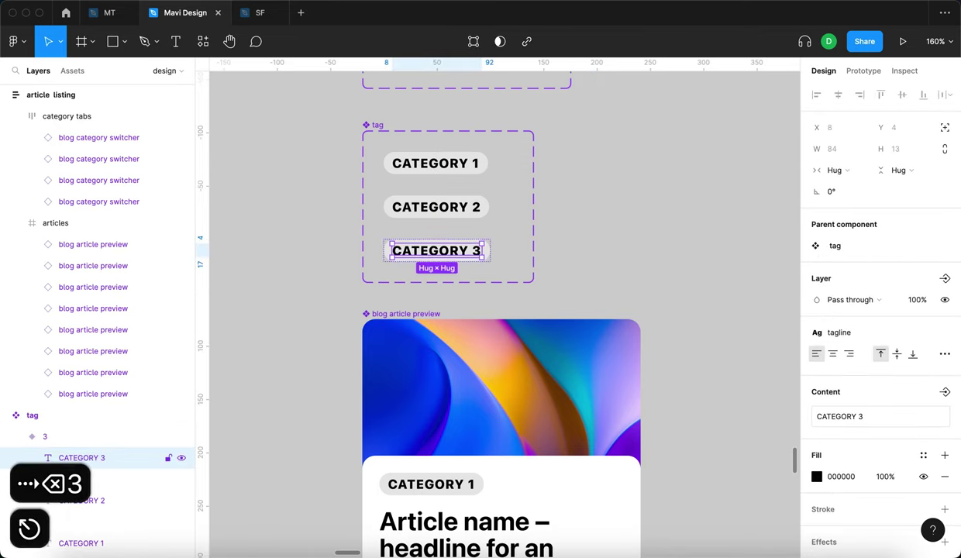
{"action": "left_click", "coordinate": [609, 277]}
Set the tag category to 3 on the second card of the upper row and the third card of the lower row.
{"action": "scroll", "coordinate": [608, 276], "scroll_direction": "down", "scroll_amount": 5}
{"action": "scroll", "coordinate": [608, 276], "scroll_direction": "right", "scroll_amount": 5}
{"action": "scroll", "coordinate": [609, 276], "scroll_direction": "down", "scroll_amount": 6}
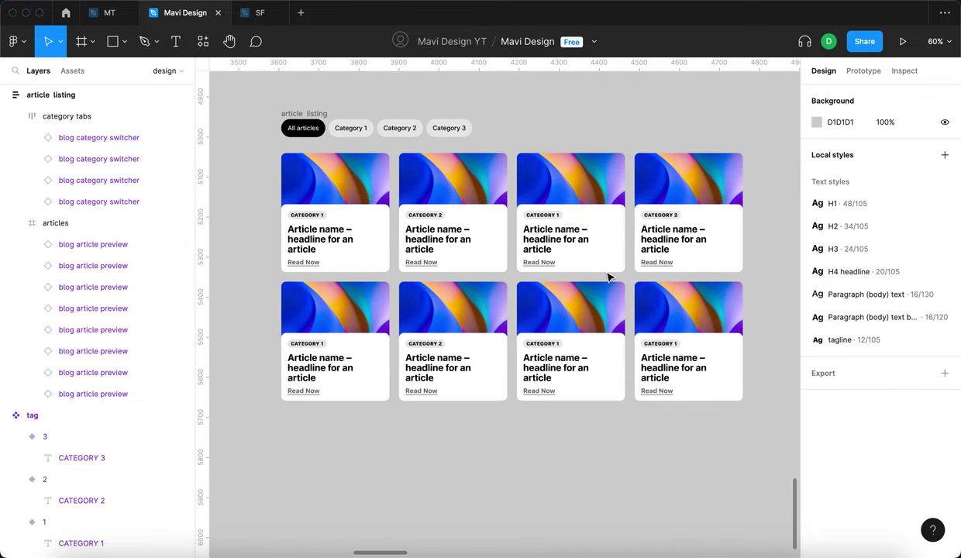
{"action": "left_click", "coordinate": [465, 237]}
{"action": "left_click", "coordinate": [900, 370]}
{"action": "left_click", "coordinate": [900, 379]}
{"action": "left_click", "coordinate": [611, 343]}
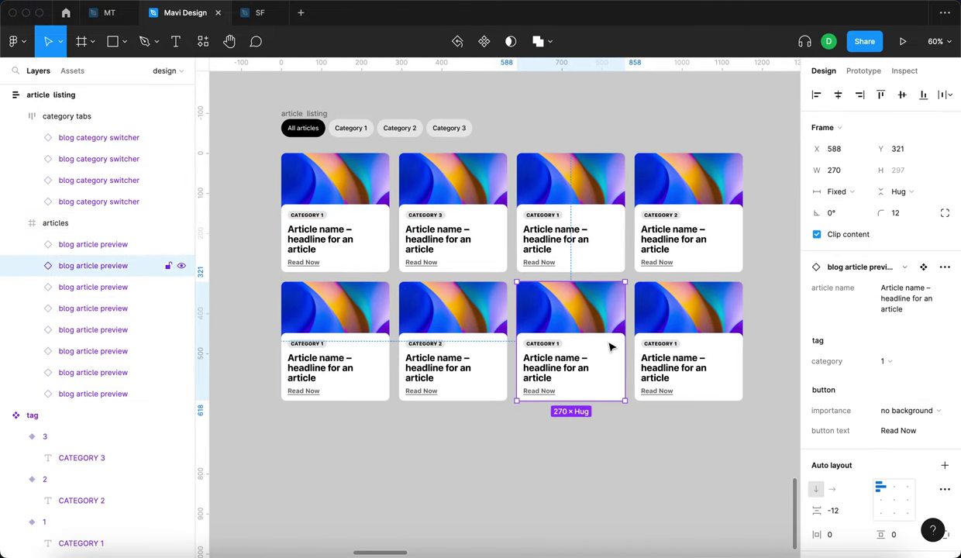
{"action": "left_click", "coordinate": [884, 362]}
{"action": "left_click", "coordinate": [873, 381]}
{"action": "left_click", "coordinate": [645, 486]}
{"action": "scroll", "coordinate": [543, 434], "scroll_direction": "down", "scroll_amount": 3}
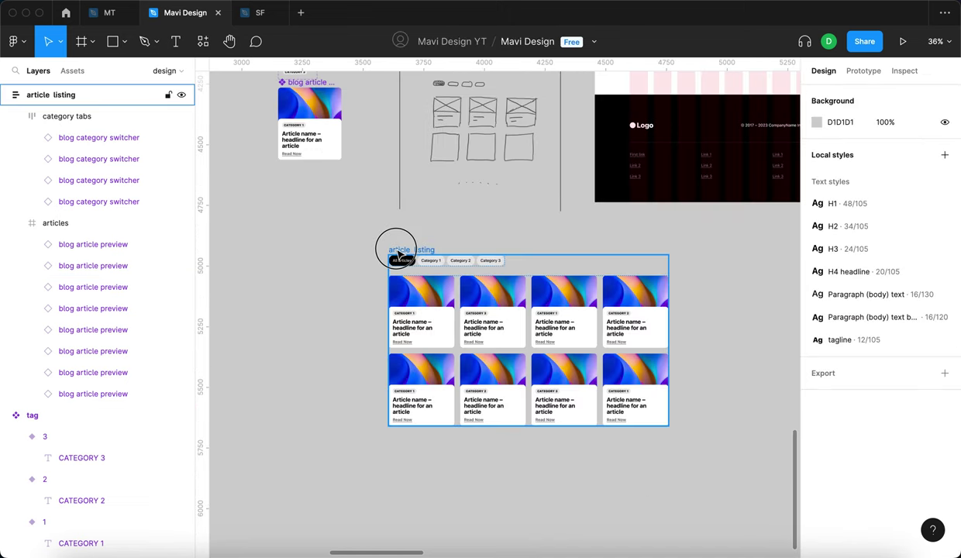
Move the article listing frame further left below the blog sketch and turn it into a component.
{"action": "left_click_drag", "start_coordinate": [396, 254], "coordinate": [356, 263]}
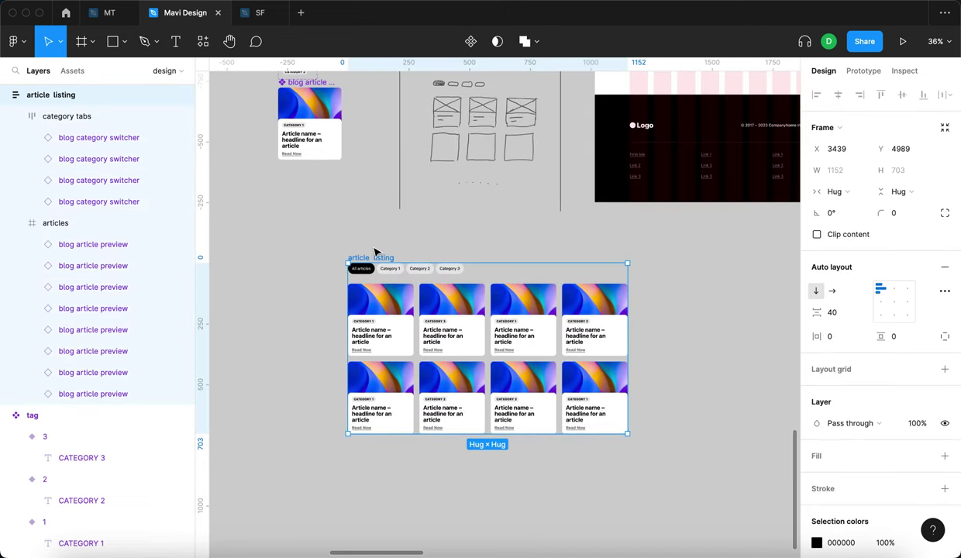
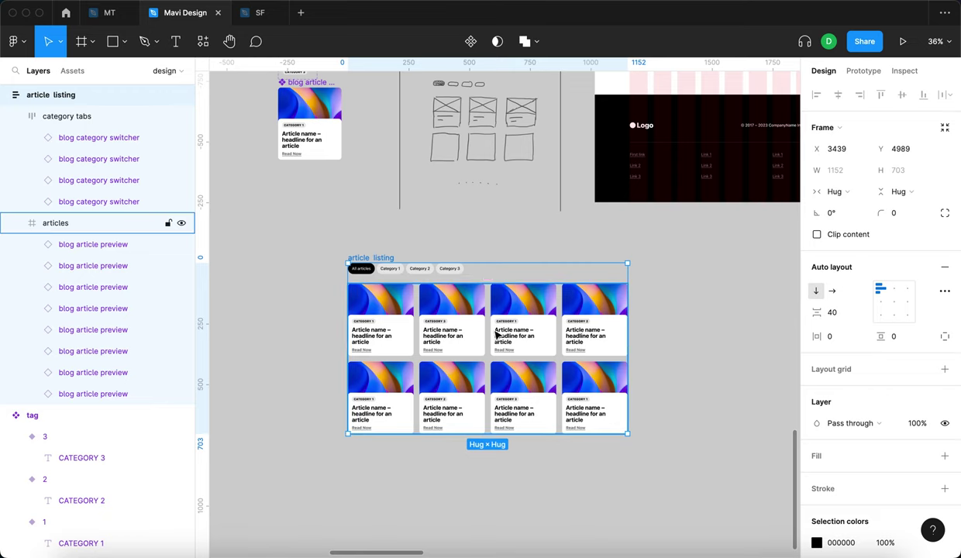
{"action": "scroll", "coordinate": [364, 271], "scroll_direction": "up", "scroll_amount": 5}
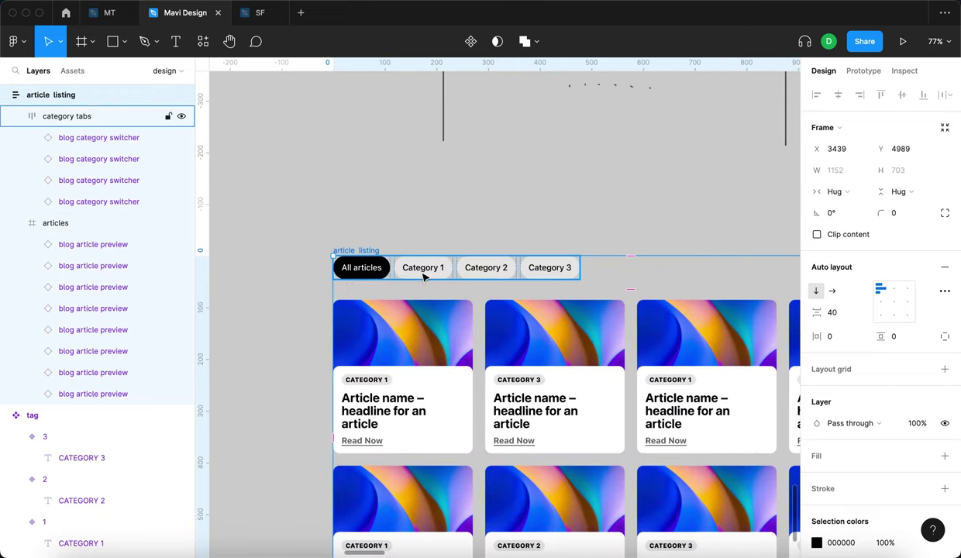
{"action": "left_click", "coordinate": [575, 216]}
{"action": "scroll", "coordinate": [575, 220], "scroll_direction": "down", "scroll_amount": 5}
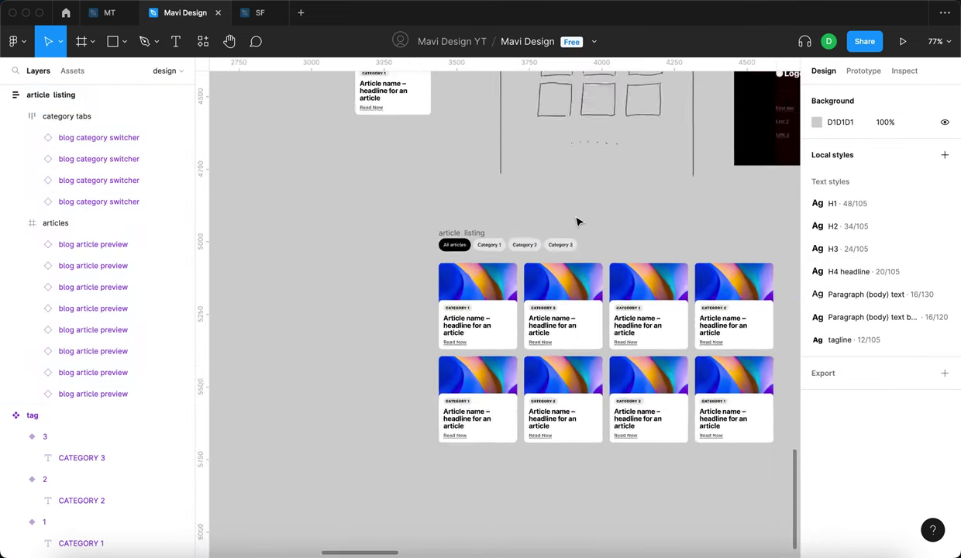
{"action": "left_click_drag", "start_coordinate": [452, 230], "coordinate": [409, 227]}
{"action": "left_click", "coordinate": [472, 41]}
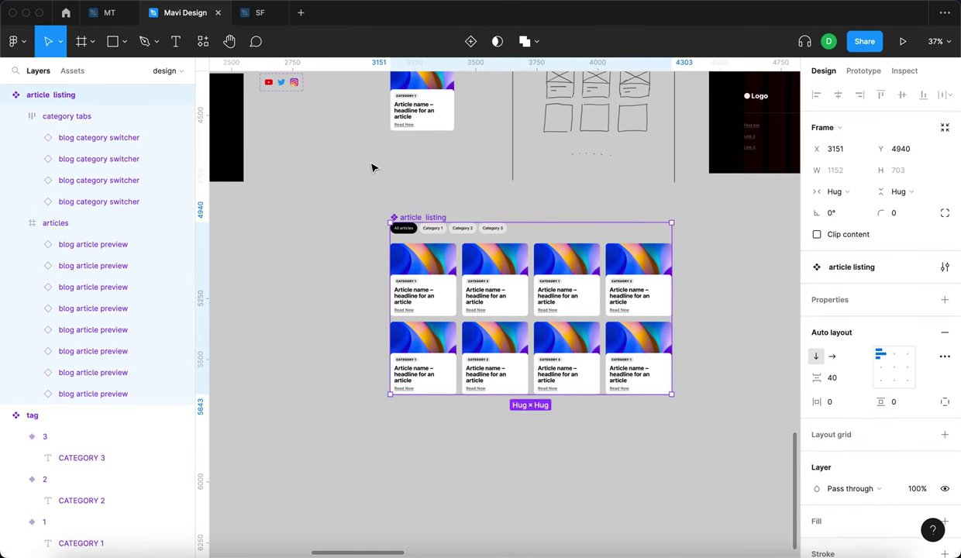
Add three variants to the article listing component, making four in total.
{"action": "scroll", "coordinate": [339, 193], "scroll_direction": "down", "scroll_amount": 3}
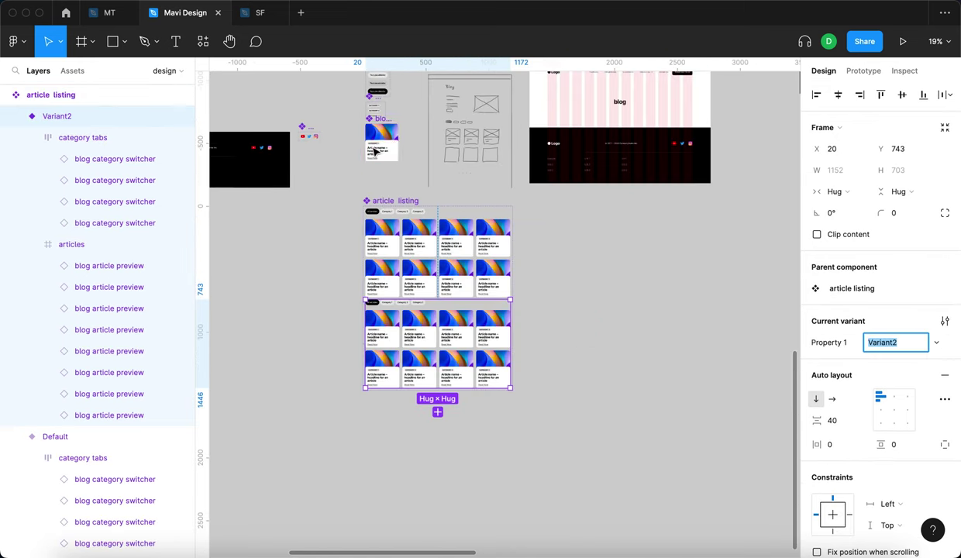
{"action": "left_click", "coordinate": [437, 411]}
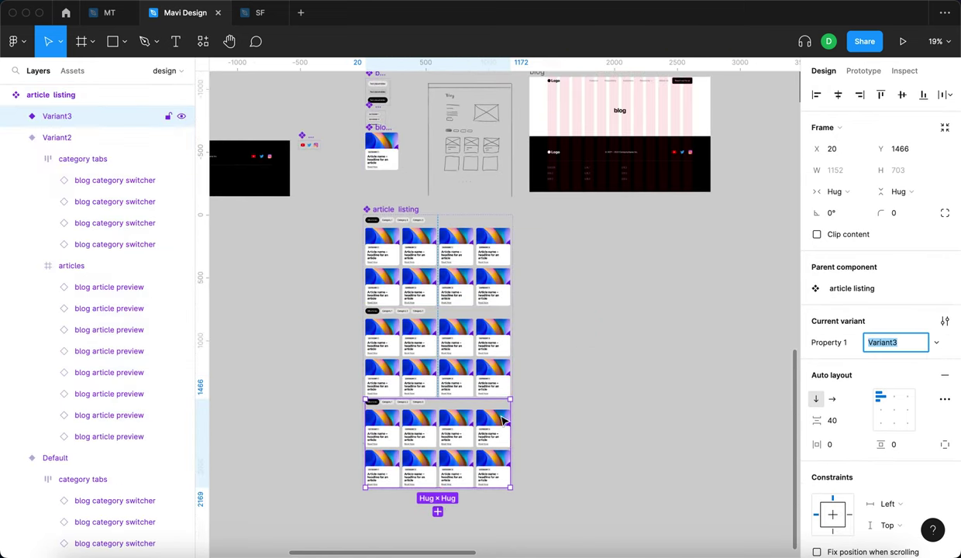
{"action": "left_click", "coordinate": [438, 512]}
{"action": "key", "text": "Escape"}
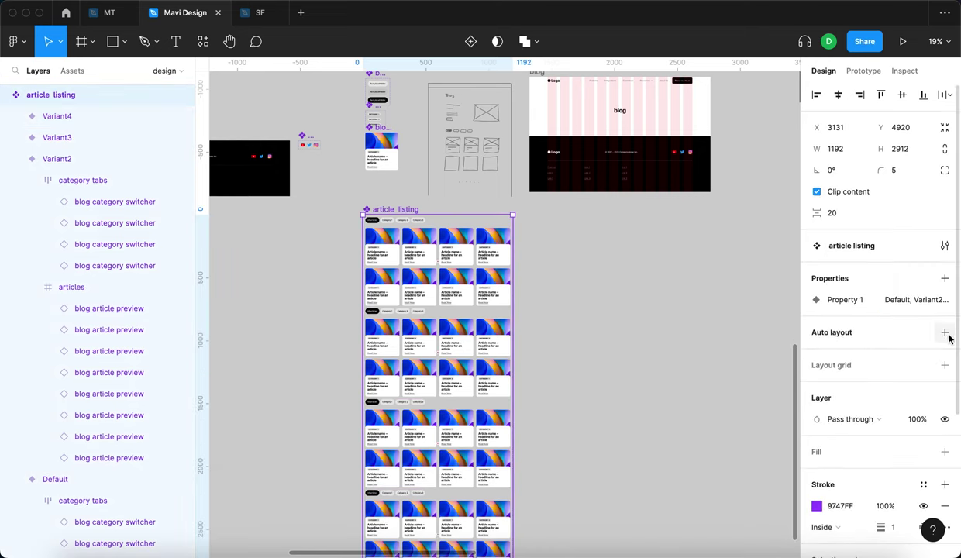
Apply horizontal auto layout to the article listing component set and widen the gap between its variants to about 100.
{"action": "left_click", "coordinate": [944, 333]}
{"action": "left_click", "coordinate": [832, 355]}
{"action": "scroll", "coordinate": [741, 385], "scroll_direction": "right", "scroll_amount": 2}
{"action": "left_click_drag", "start_coordinate": [815, 377], "coordinate": [923, 373]}
{"action": "left_click", "coordinate": [545, 409]}
Move the article listing component set slightly right and down on the canvas.
{"action": "scroll", "coordinate": [362, 288], "scroll_direction": "up", "scroll_amount": 1}
{"action": "scroll", "coordinate": [361, 289], "scroll_direction": "down", "scroll_amount": 3}
{"action": "scroll", "coordinate": [356, 279], "scroll_direction": "up", "scroll_amount": 2}
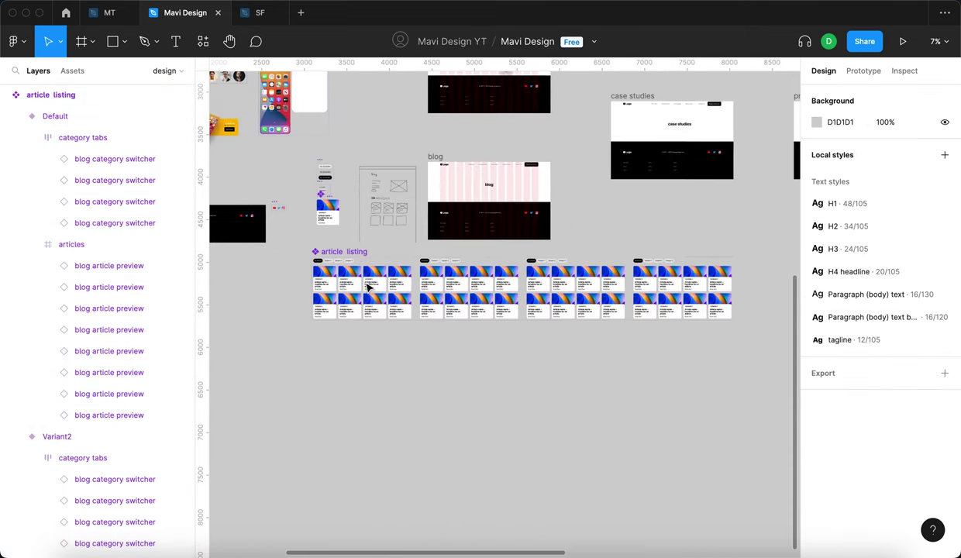
{"action": "left_click", "coordinate": [341, 262]}
{"action": "left_click", "coordinate": [431, 385]}
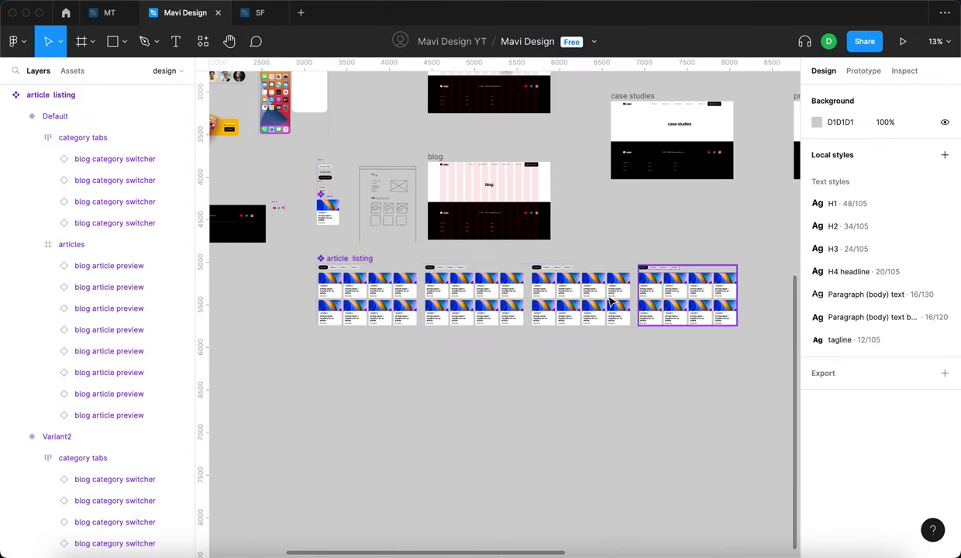
In Variant2 of the article listing, set the Category 1 tab's state to "selected" and the All articles tab's state to "Default".
{"action": "scroll", "coordinate": [428, 281], "scroll_direction": "up", "scroll_amount": 3}
{"action": "left_click_drag", "start_coordinate": [690, 248], "coordinate": [651, 205]}
{"action": "left_click", "coordinate": [407, 217]}
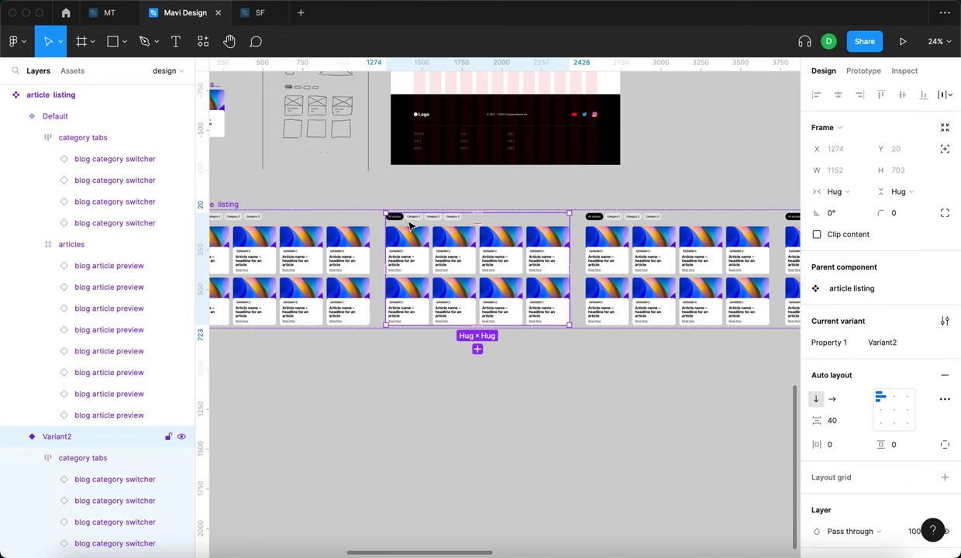
{"action": "scroll", "coordinate": [414, 217], "scroll_direction": "up", "scroll_amount": 10}
{"action": "left_click", "coordinate": [416, 217]}
{"action": "left_click", "coordinate": [416, 217]}
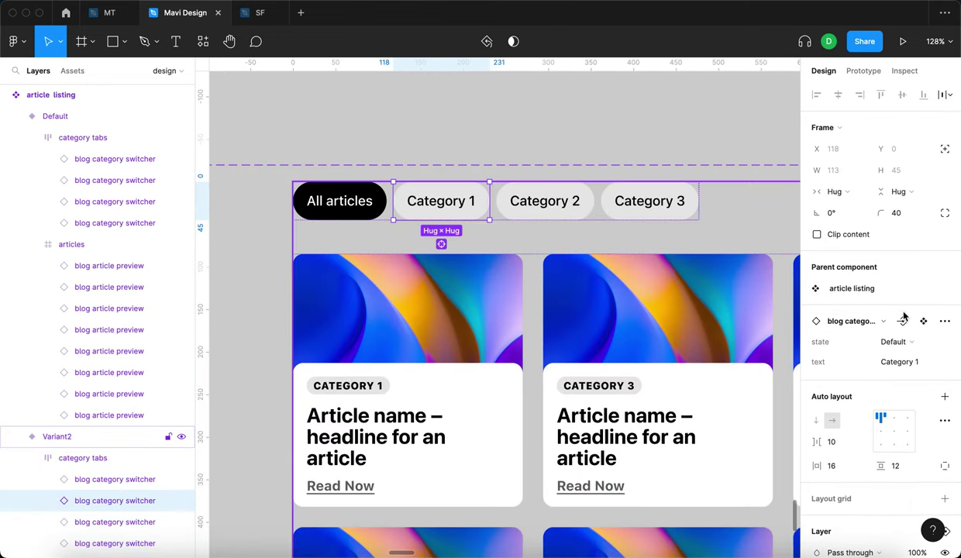
{"action": "left_click", "coordinate": [908, 343]}
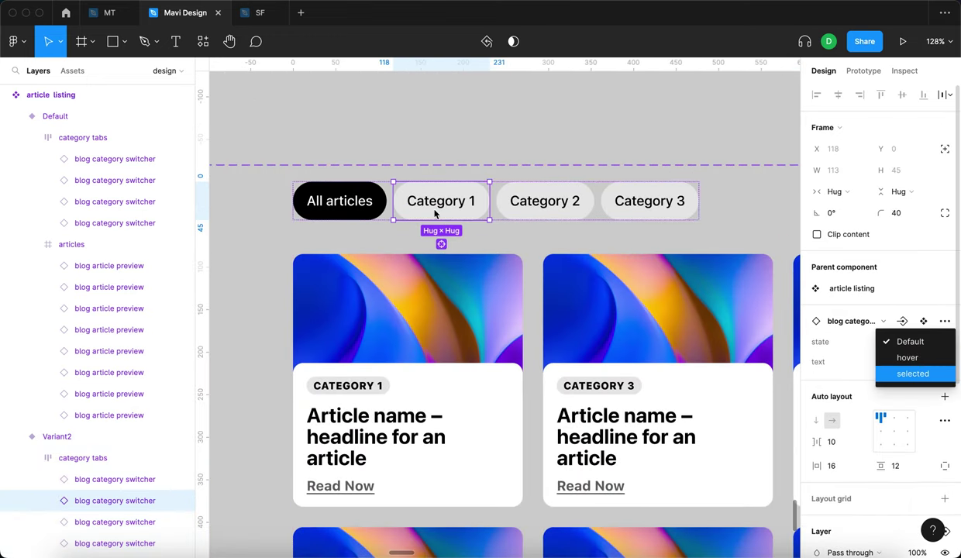
{"action": "left_click", "coordinate": [913, 373]}
{"action": "left_click", "coordinate": [339, 201]}
{"action": "left_click", "coordinate": [903, 341]}
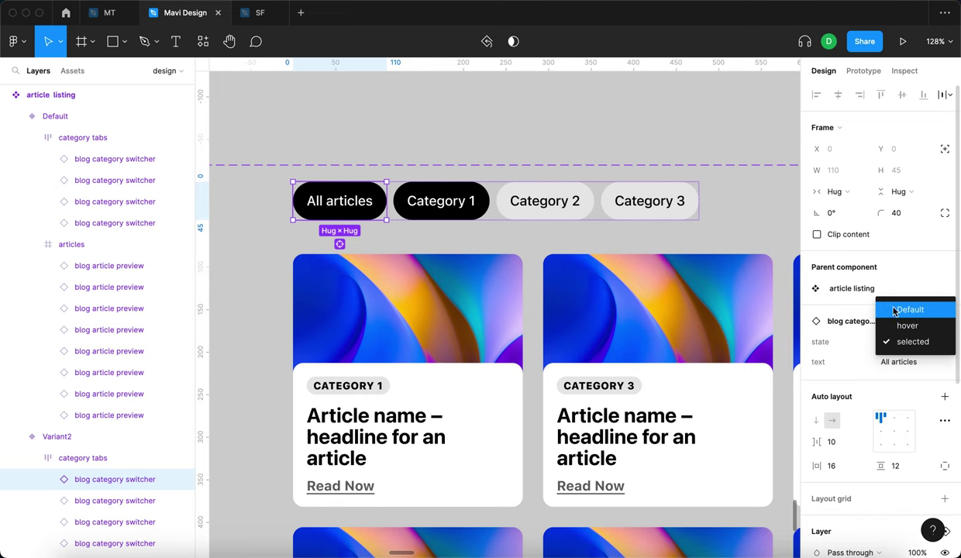
{"action": "left_click", "coordinate": [898, 310]}
In Variant3 of the article listing, set the Category 2 tab's state to "selected" and the All articles tab's state to "Default".
{"action": "scroll", "coordinate": [596, 142], "scroll_direction": "down", "scroll_amount": 10}
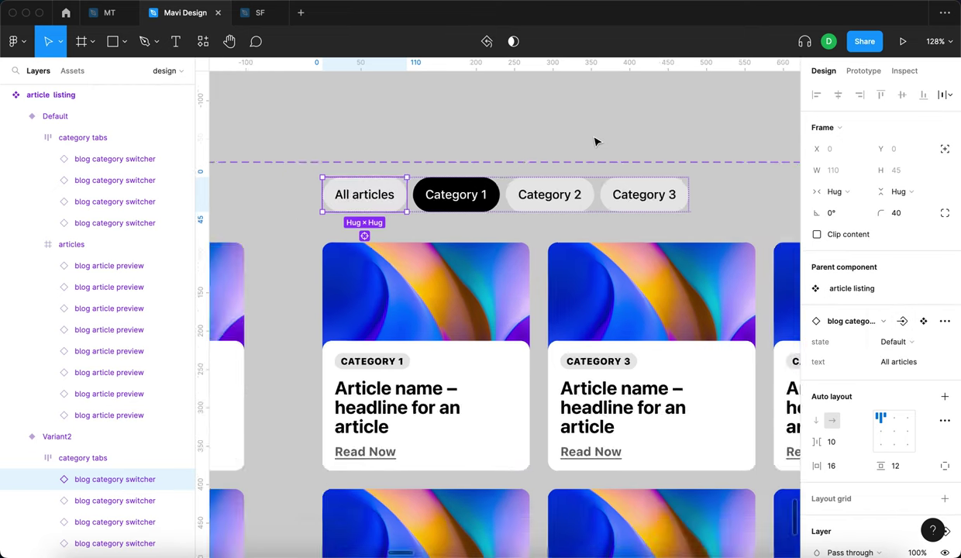
{"action": "left_click", "coordinate": [569, 188]}
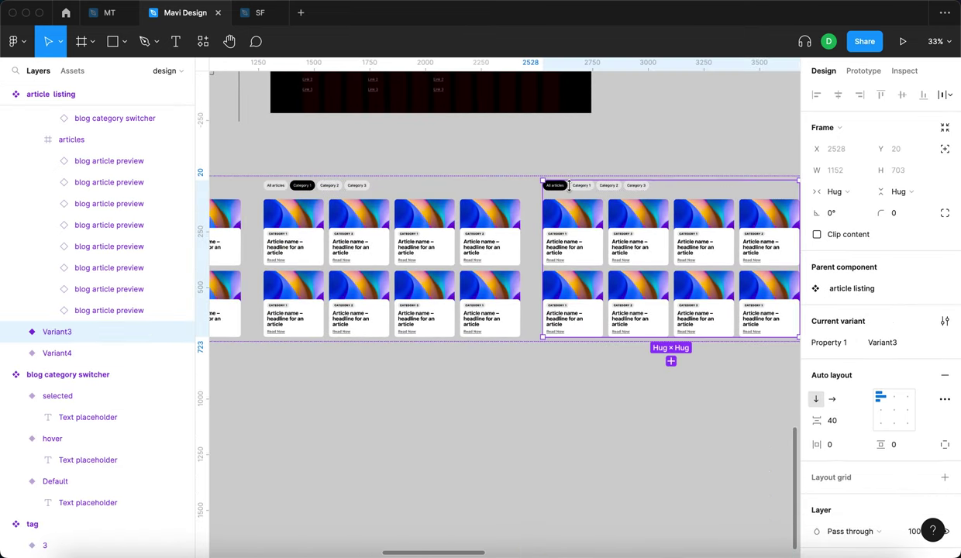
{"action": "double_click", "coordinate": [608, 187]}
{"action": "left_click", "coordinate": [903, 347]}
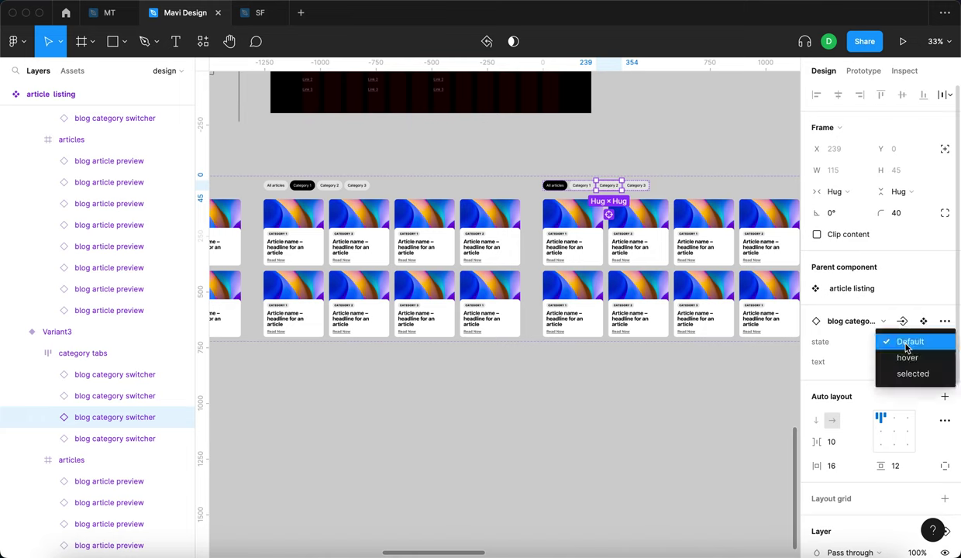
{"action": "left_click", "coordinate": [909, 373]}
{"action": "left_click", "coordinate": [555, 186]}
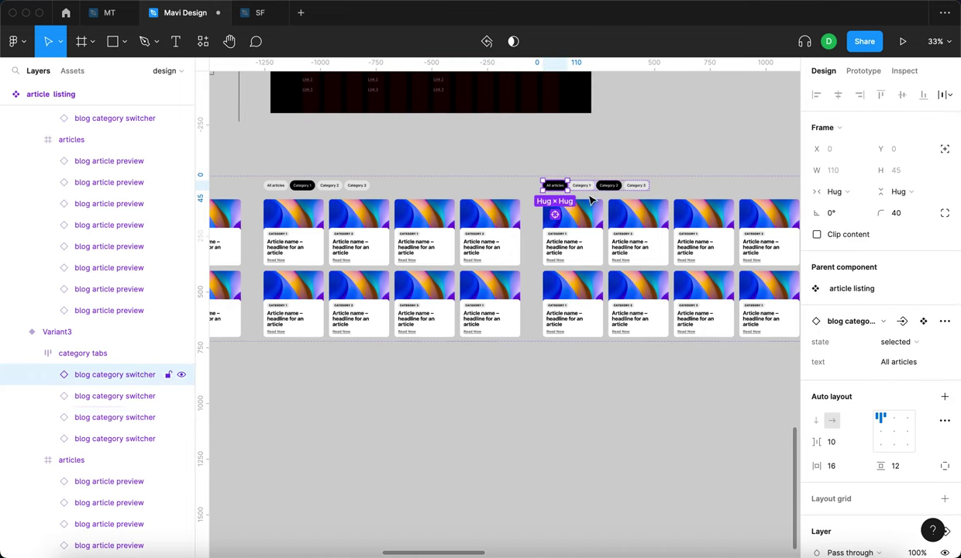
{"action": "left_click", "coordinate": [905, 341]}
{"action": "left_click", "coordinate": [909, 309]}
In Variant4 of the article listing, set the All articles tab's state to "Default" and the Category 3 tab's state to "selected".
{"action": "scroll", "coordinate": [465, 155], "scroll_direction": "right", "scroll_amount": 10}
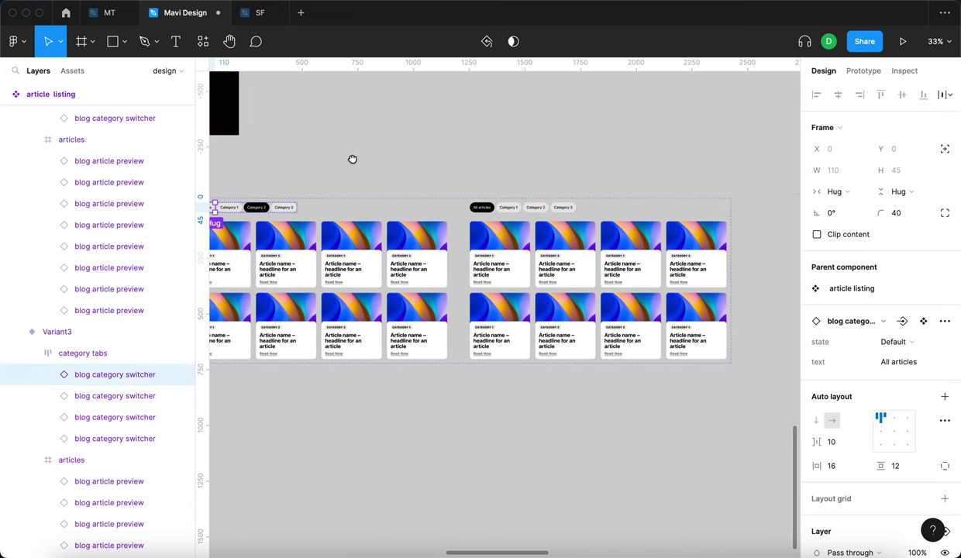
{"action": "left_click", "coordinate": [523, 207]}
{"action": "left_click", "coordinate": [523, 212]}
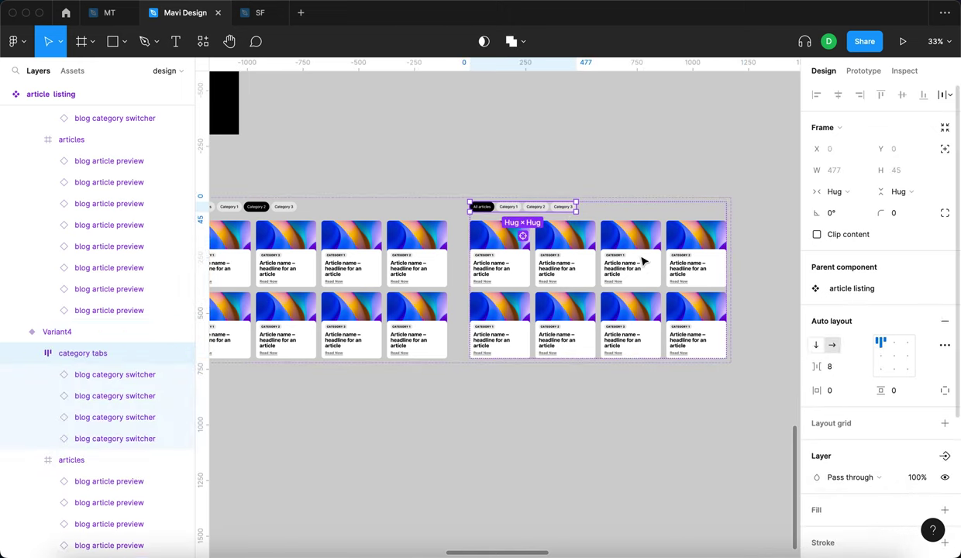
{"action": "left_click", "coordinate": [490, 209]}
{"action": "left_click", "coordinate": [929, 343]}
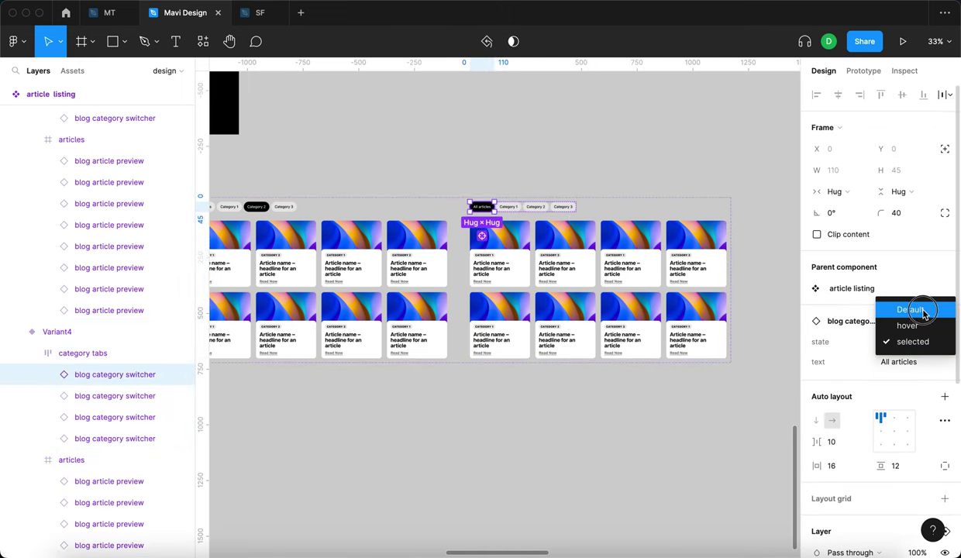
{"action": "left_click", "coordinate": [922, 312]}
{"action": "left_click", "coordinate": [562, 207]}
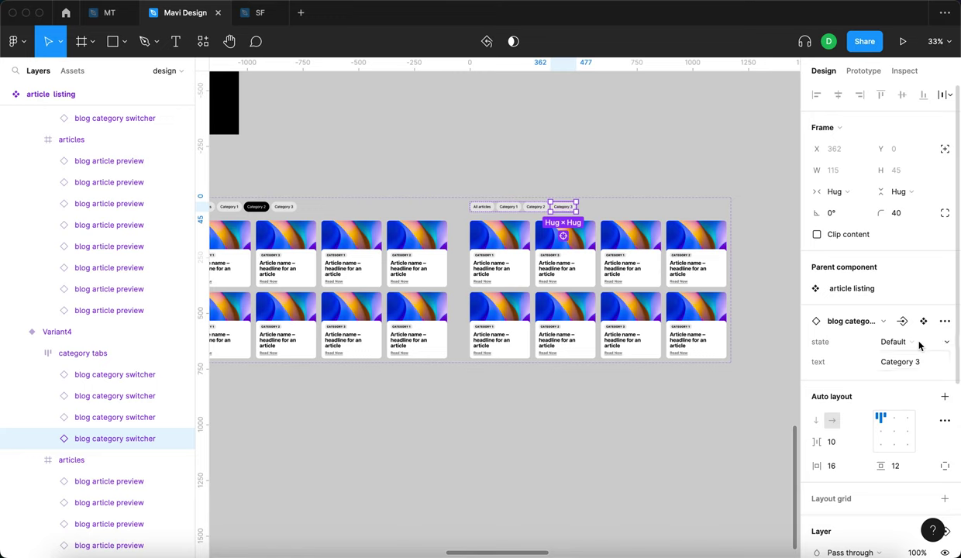
{"action": "left_click", "coordinate": [919, 344]}
{"action": "left_click", "coordinate": [920, 372]}
{"action": "left_click", "coordinate": [663, 446]}
{"action": "scroll", "coordinate": [657, 447], "scroll_direction": "down", "scroll_amount": 3}
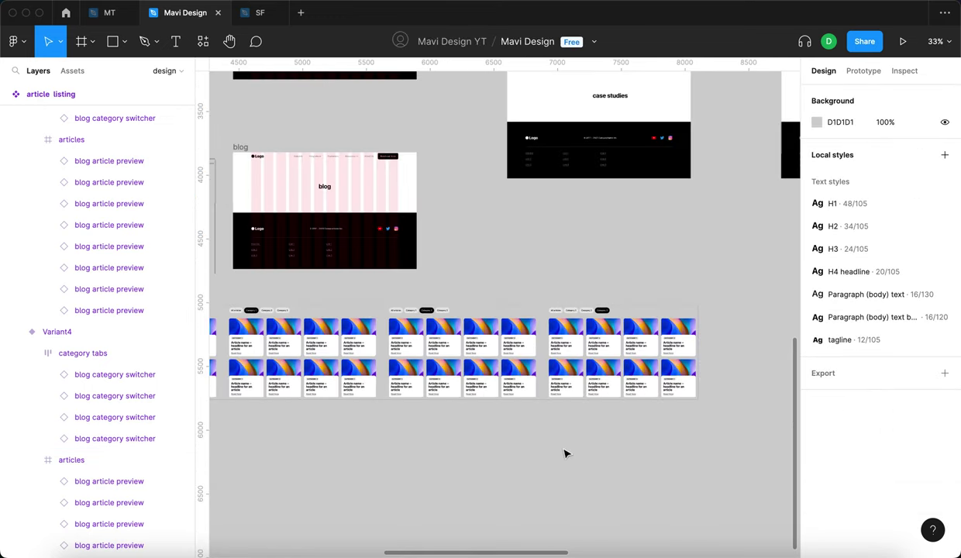
In Variant2 of the article listing, set the tag category of the first-row preview cards to 1.
{"action": "scroll", "coordinate": [564, 453], "scroll_direction": "left", "scroll_amount": 5}
{"action": "scroll", "coordinate": [564, 453], "scroll_direction": "down", "scroll_amount": 2}
{"action": "scroll", "coordinate": [348, 295], "scroll_direction": "up", "scroll_amount": 5}
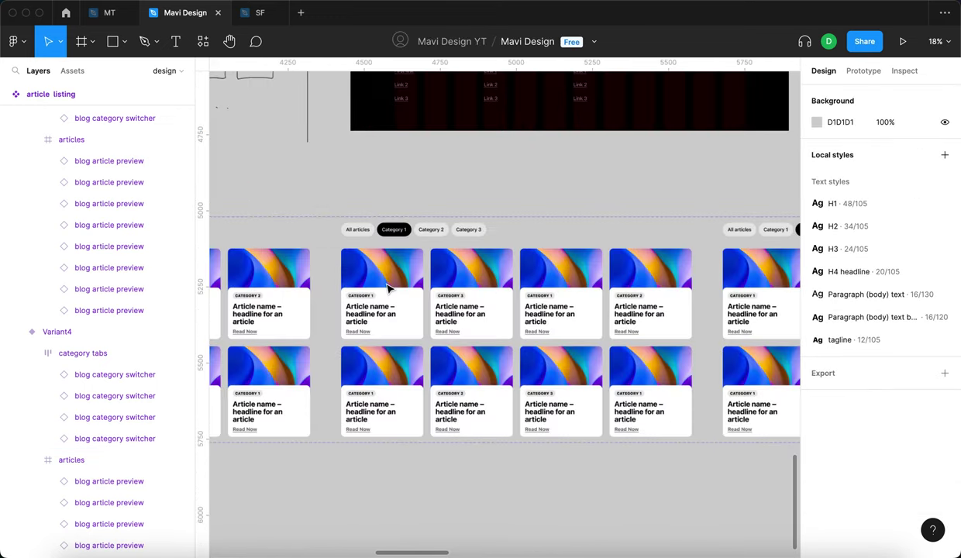
{"action": "scroll", "coordinate": [480, 329], "scroll_direction": "down", "scroll_amount": 3}
{"action": "left_click", "coordinate": [480, 328]}
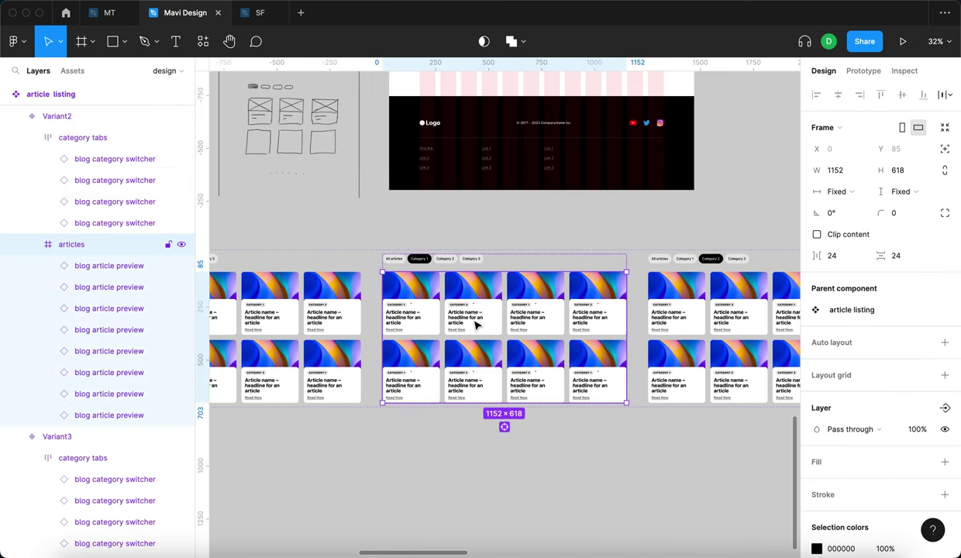
{"action": "key", "text": "Return"}
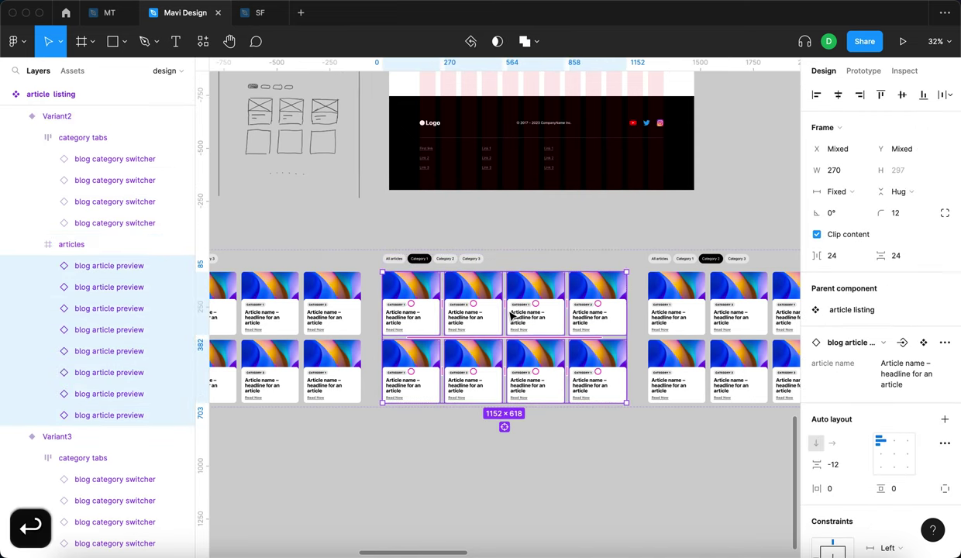
{"action": "left_click", "coordinate": [413, 308]}
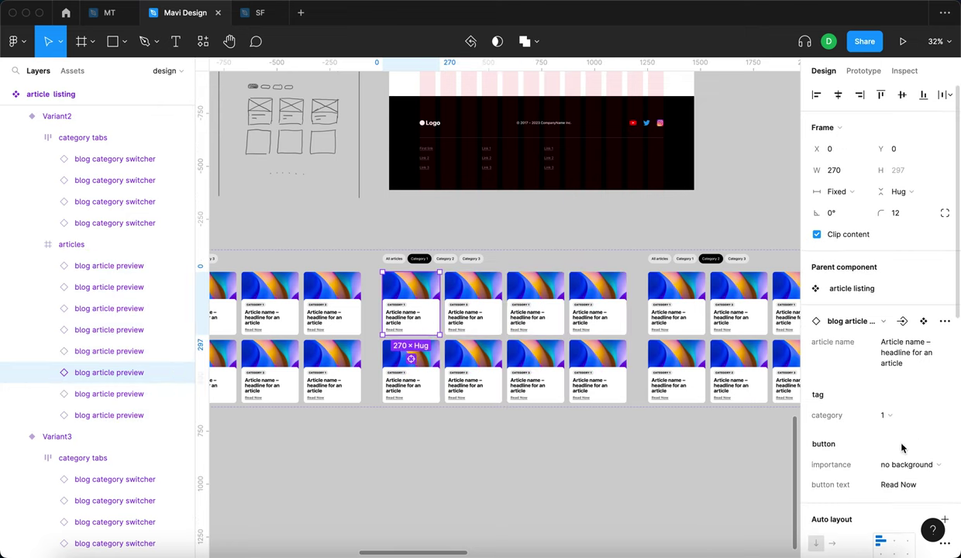
{"action": "left_click", "coordinate": [471, 304]}
{"action": "left_click", "coordinate": [883, 414]}
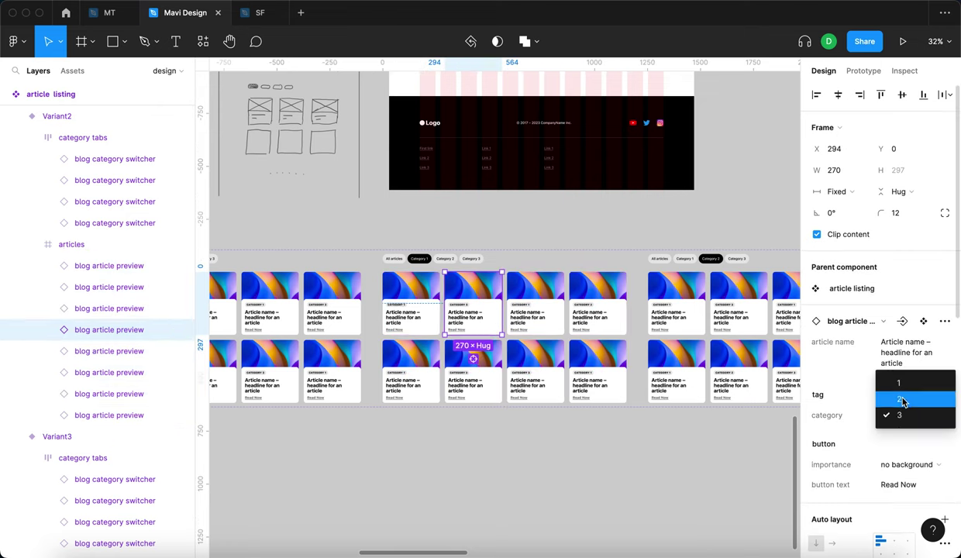
{"action": "left_click", "coordinate": [581, 314]}
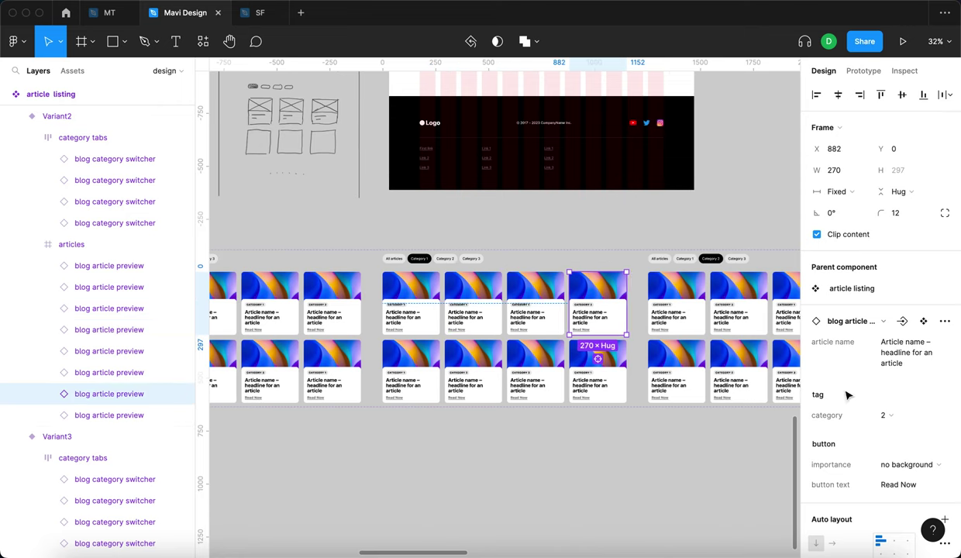
{"action": "left_click", "coordinate": [891, 412]}
{"action": "left_click", "coordinate": [866, 396]}
Set the tag category of the second-row preview cards in Variant2 to 1.
{"action": "left_click", "coordinate": [408, 366]}
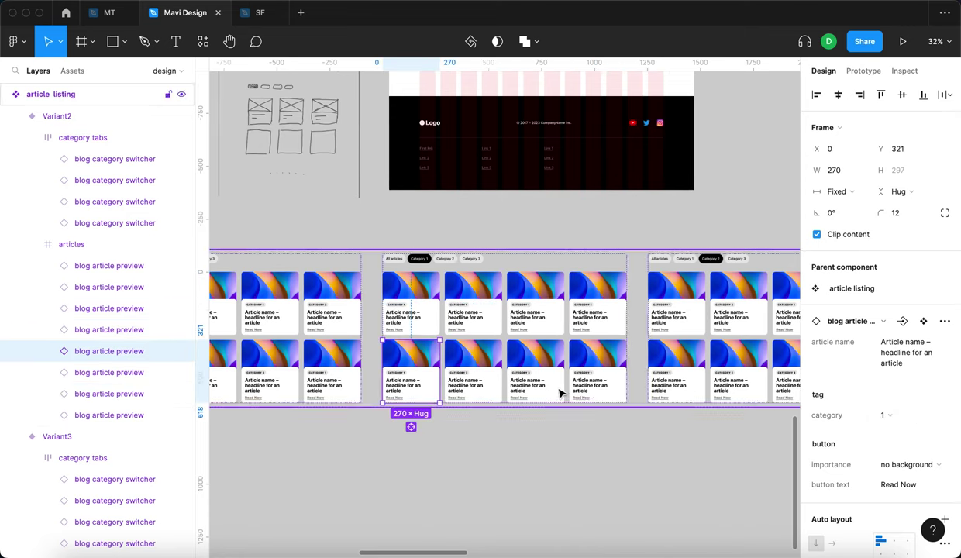
{"action": "left_click", "coordinate": [482, 386]}
{"action": "left_click", "coordinate": [885, 414]}
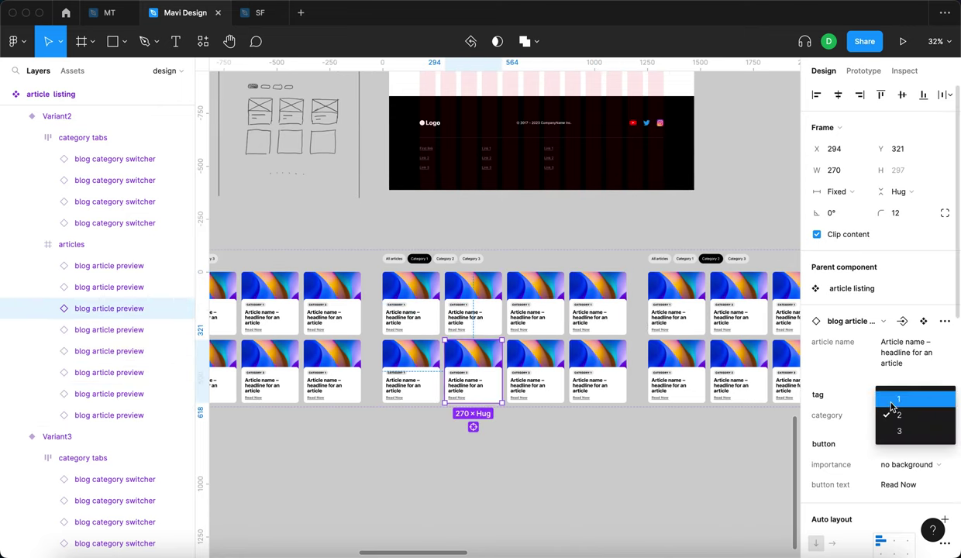
{"action": "left_click", "coordinate": [558, 374]}
{"action": "left_click", "coordinate": [547, 392]}
{"action": "left_click", "coordinate": [893, 414]}
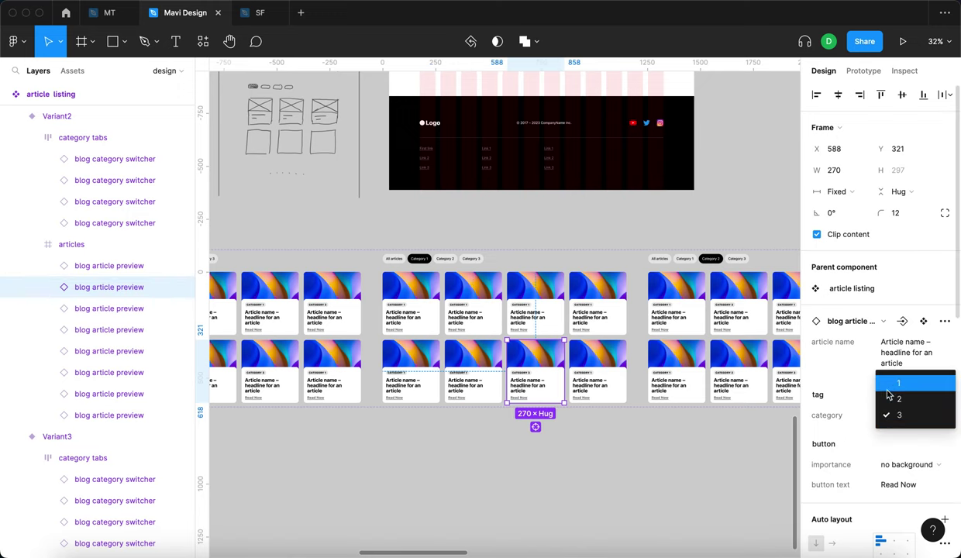
{"action": "left_click", "coordinate": [898, 383]}
In Variant3 of the article listing, set the tag category of the first-row preview cards to 2.
{"action": "left_click_drag", "start_coordinate": [570, 443], "coordinate": [348, 412]}
{"action": "left_click", "coordinate": [464, 276]}
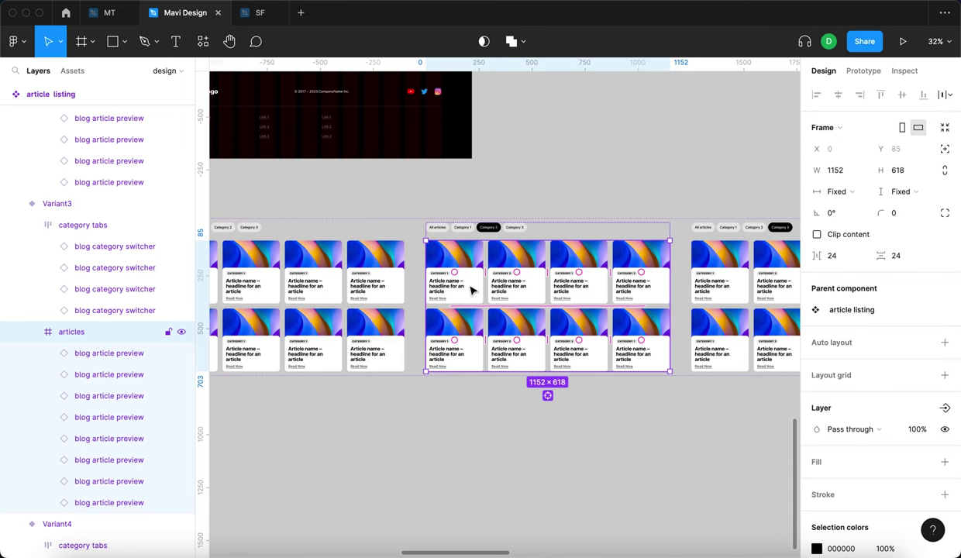
{"action": "key", "text": "Return"}
{"action": "left_click", "coordinate": [501, 295]}
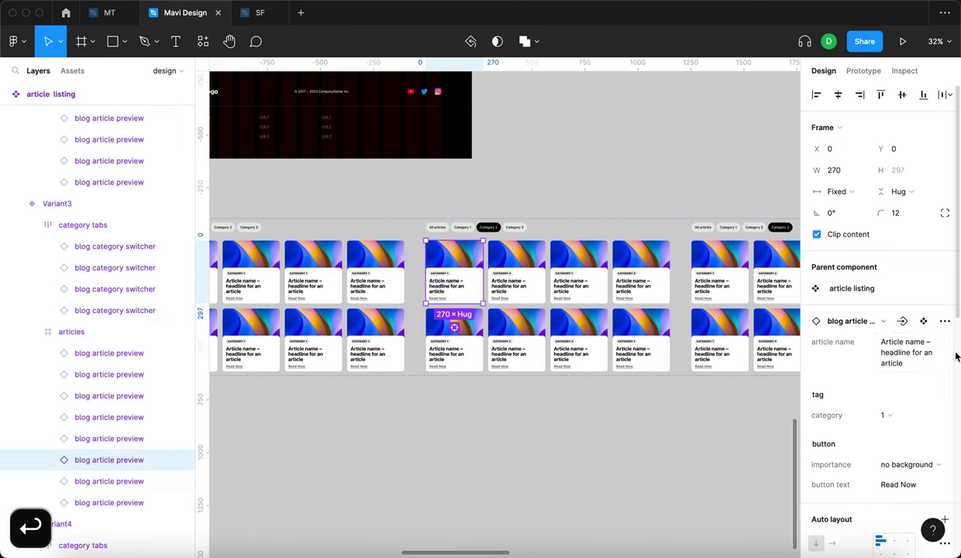
{"action": "key", "text": "Tab"}
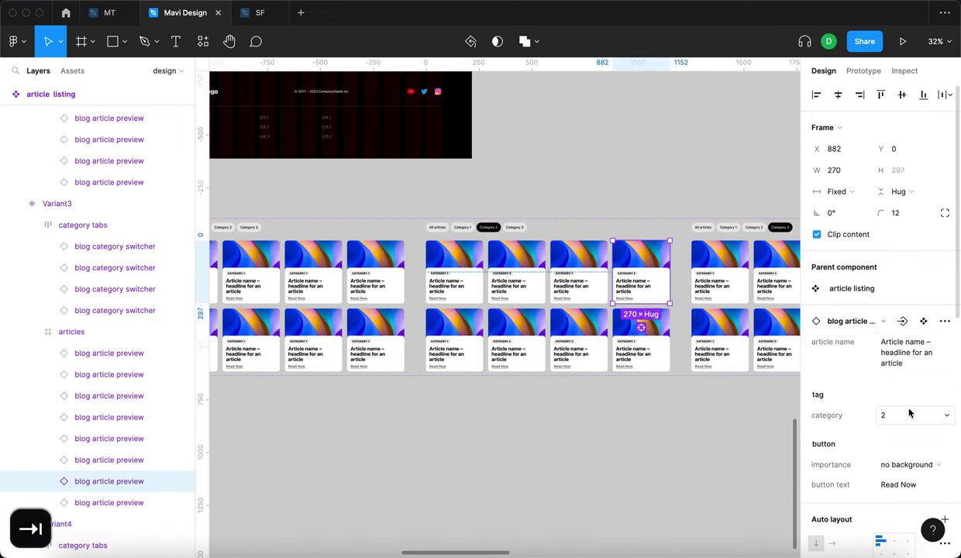
{"action": "key", "text": "shift+Tab"}
{"action": "left_click", "coordinate": [902, 414]}
{"action": "key", "text": "Escape"}
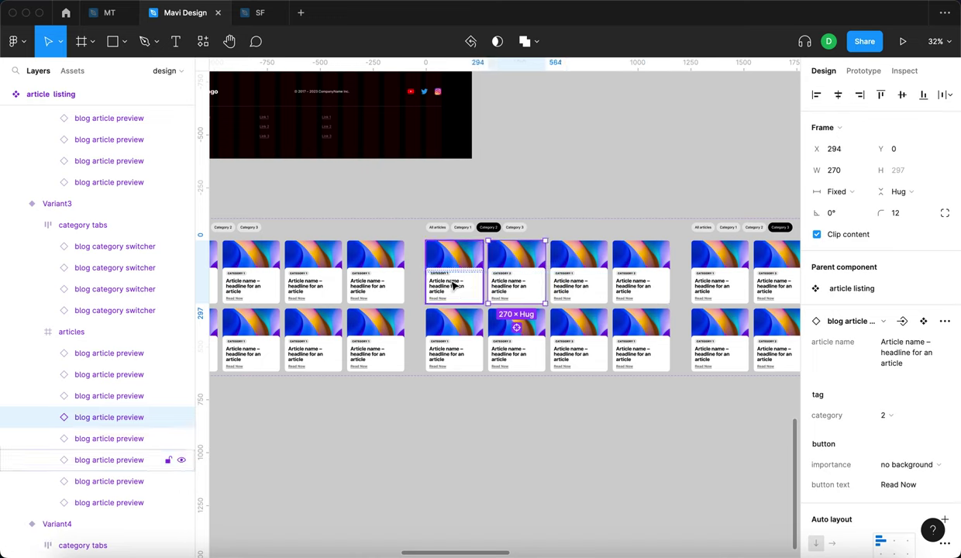
{"action": "left_click", "coordinate": [450, 283]}
{"action": "left_click", "coordinate": [898, 414]}
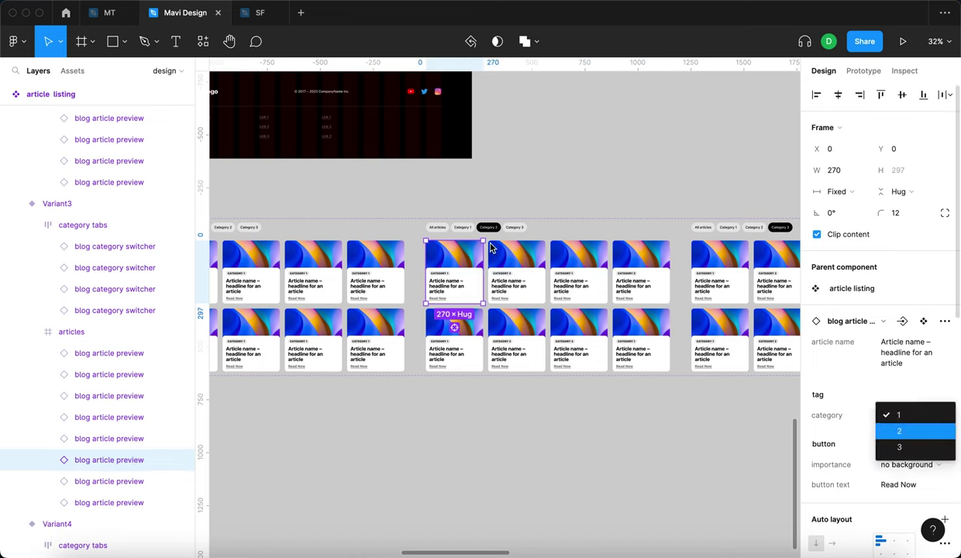
{"action": "key", "text": "Return"}
Set the tag category of the second-row preview cards in Variant3 to 2.
{"action": "scroll", "coordinate": [614, 281], "scroll_direction": "up", "scroll_amount": 3}
{"action": "left_click", "coordinate": [380, 374]}
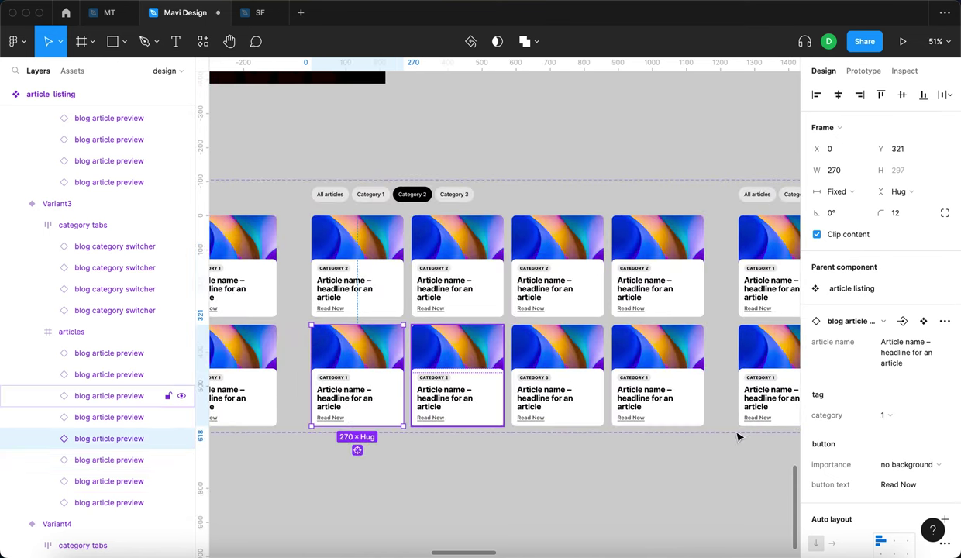
{"action": "left_click", "coordinate": [899, 413]}
{"action": "left_click", "coordinate": [908, 432]}
{"action": "left_click", "coordinate": [589, 395]}
{"action": "left_click", "coordinate": [657, 375]}
{"action": "left_click", "coordinate": [898, 414]}
{"action": "left_click", "coordinate": [908, 432]}
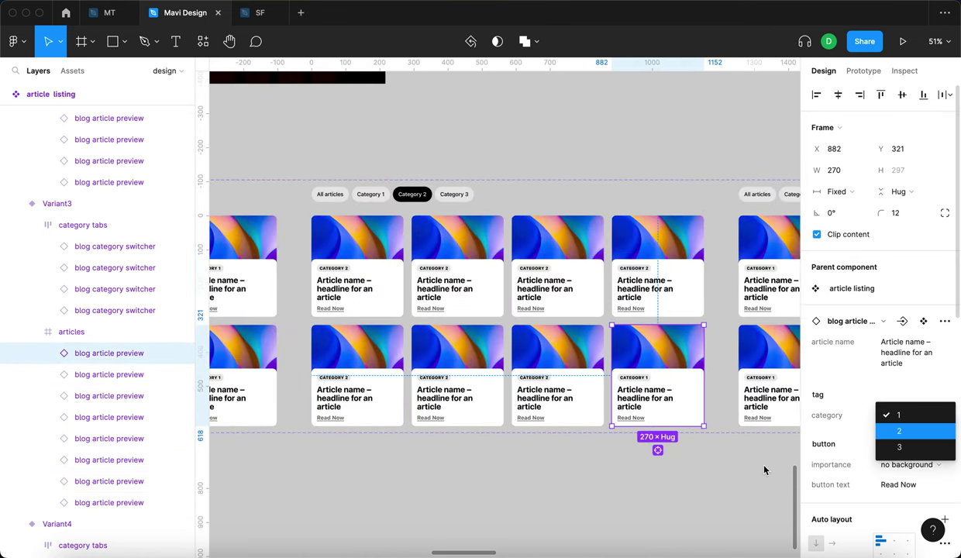
{"action": "left_click", "coordinate": [725, 468]}
In Variant4 of the article listing, set the first preview card's tag category to 3.
{"action": "left_click_drag", "start_coordinate": [662, 465], "coordinate": [339, 430]}
{"action": "scroll", "coordinate": [515, 448], "scroll_direction": "down", "scroll_amount": 2}
{"action": "scroll", "coordinate": [495, 446], "scroll_direction": "right", "scroll_amount": 4}
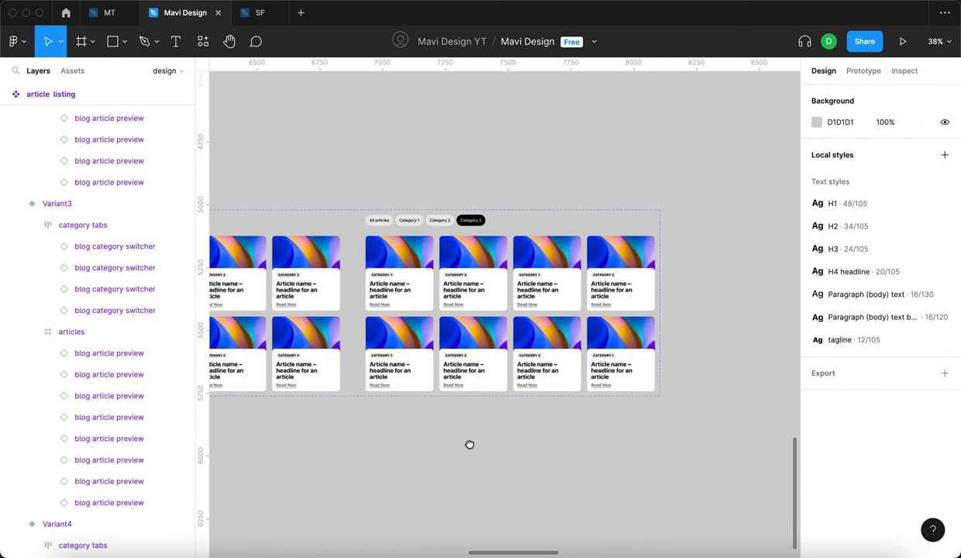
{"action": "double_click", "coordinate": [510, 295]}
{"action": "key", "text": "Return"}
{"action": "left_click", "coordinate": [403, 295]}
{"action": "left_click", "coordinate": [488, 298], "text": "shift"}
{"action": "left_click", "coordinate": [390, 288]}
{"action": "left_click", "coordinate": [886, 414]}
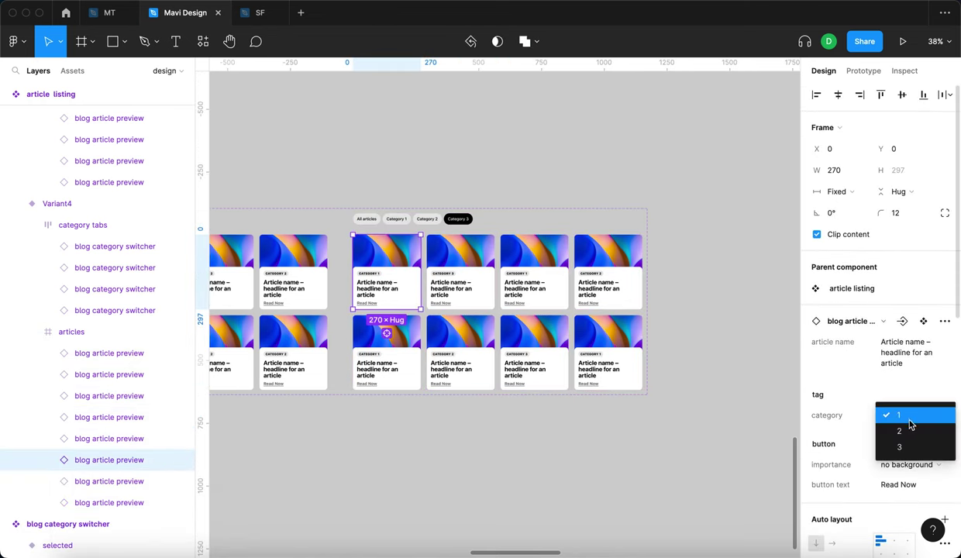
{"action": "left_click", "coordinate": [915, 445]}
Set the tag category of the remaining first-row preview cards in Variant4 to 3.
{"action": "key", "text": "Tab"}
{"action": "left_click", "coordinate": [533, 299], "text": "shift"}
{"action": "left_click", "coordinate": [615, 294], "text": "shift"}
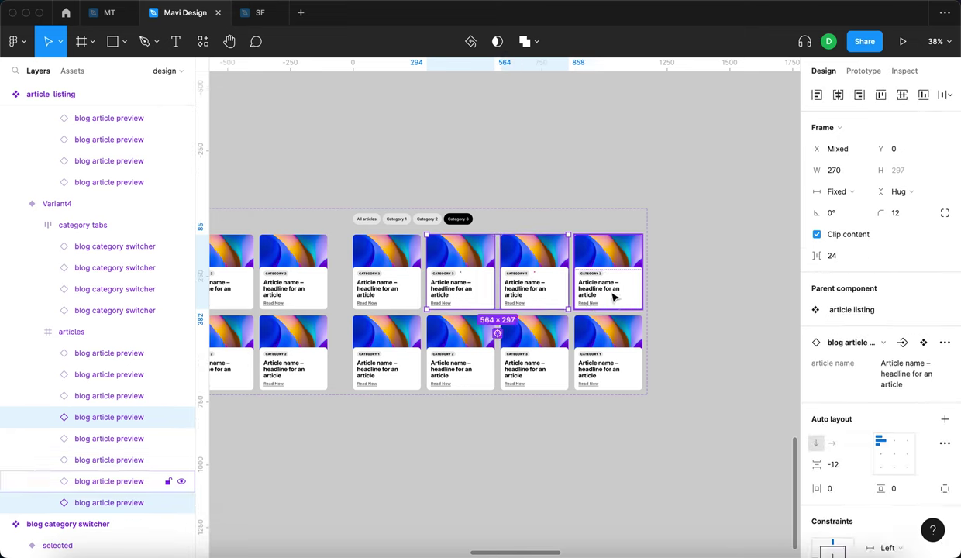
{"action": "left_click", "coordinate": [467, 285]}
{"action": "left_click", "coordinate": [540, 289]}
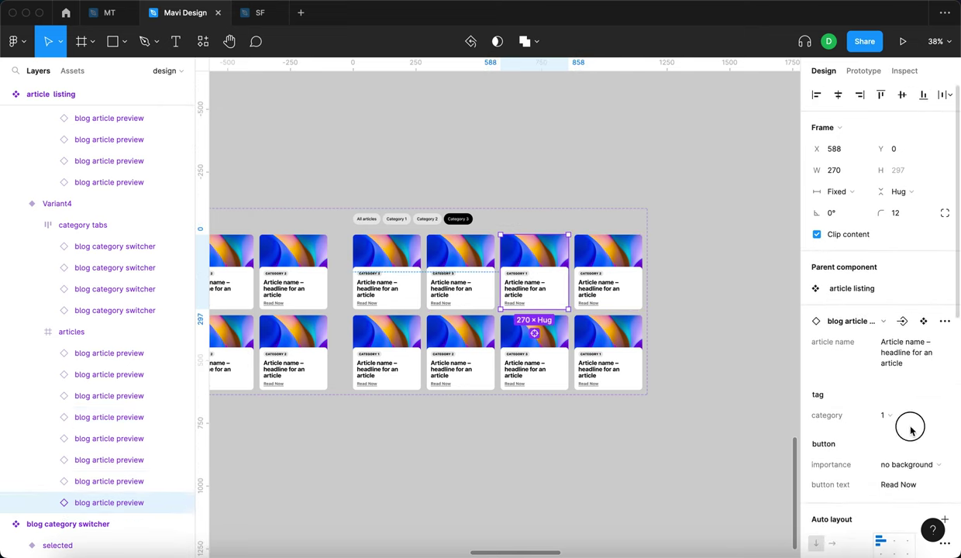
{"action": "left_click", "coordinate": [887, 415]}
{"action": "left_click", "coordinate": [905, 446]}
{"action": "left_click", "coordinate": [618, 286]}
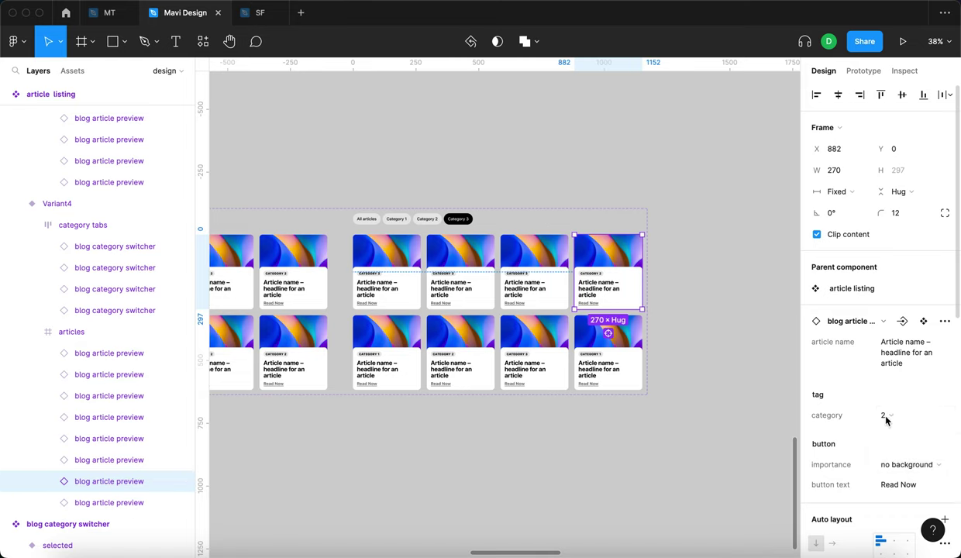
Set the tag category of the second-row preview cards in Variant4 to 3.
{"action": "left_click", "coordinate": [382, 357]}
{"action": "left_click", "coordinate": [881, 416]}
{"action": "left_click", "coordinate": [898, 431]}
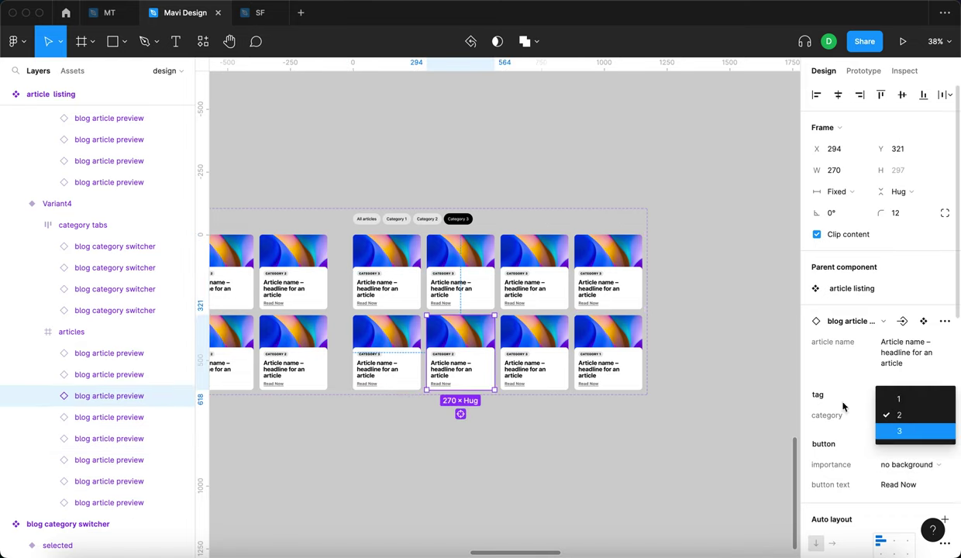
{"action": "left_click", "coordinate": [563, 355]}
{"action": "left_click", "coordinate": [887, 417]}
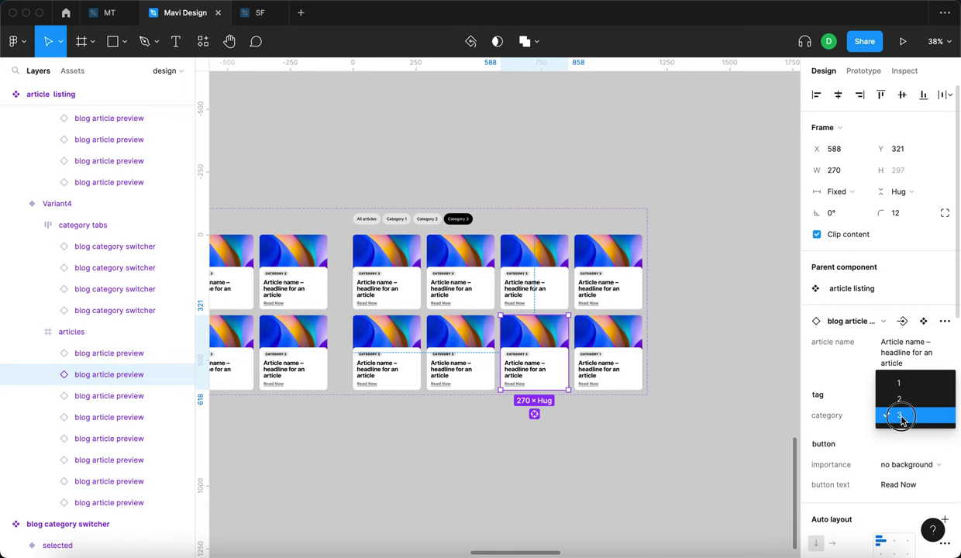
{"action": "left_click", "coordinate": [900, 417]}
{"action": "left_click", "coordinate": [598, 357]}
{"action": "left_click", "coordinate": [902, 417]}
{"action": "left_click", "coordinate": [900, 446]}
In the tag component set, change the CATEGORY 1 variant's fill to green 03A800.
{"action": "scroll", "coordinate": [533, 431], "scroll_direction": "left", "scroll_amount": 3}
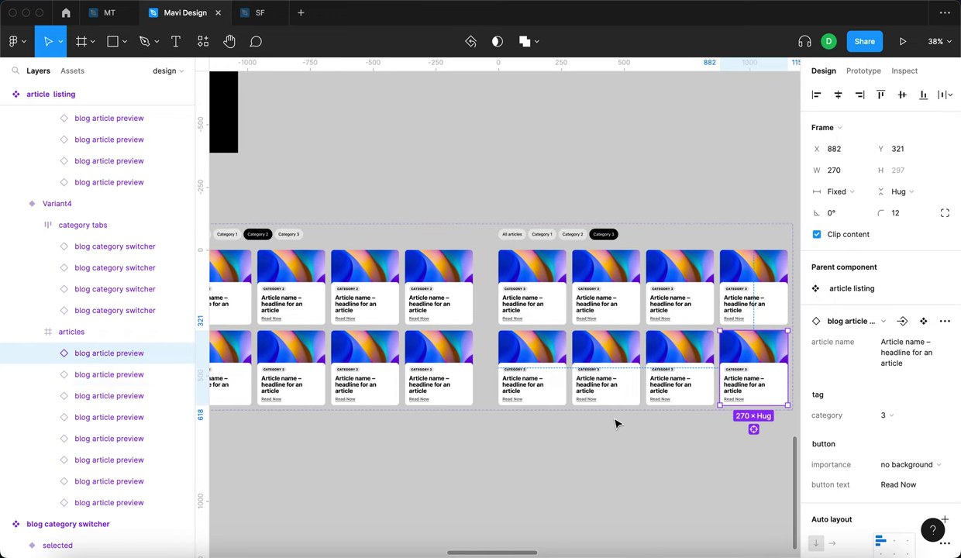
{"action": "scroll", "coordinate": [617, 423], "scroll_direction": "down", "scroll_amount": 3}
{"action": "left_click_drag", "start_coordinate": [594, 247], "coordinate": [706, 298]}
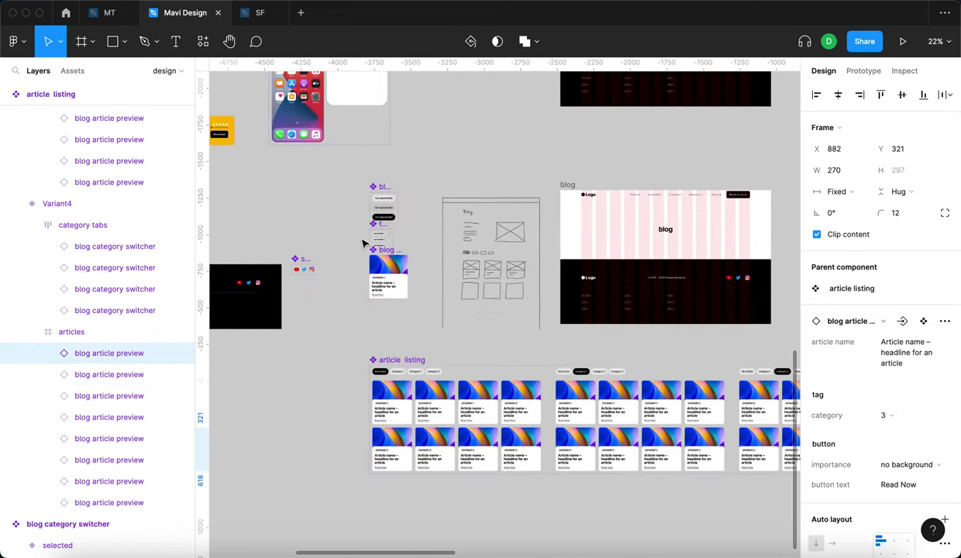
{"action": "scroll", "coordinate": [364, 243], "scroll_direction": "up", "scroll_amount": 5}
{"action": "scroll", "coordinate": [372, 258], "scroll_direction": "up", "scroll_amount": 2}
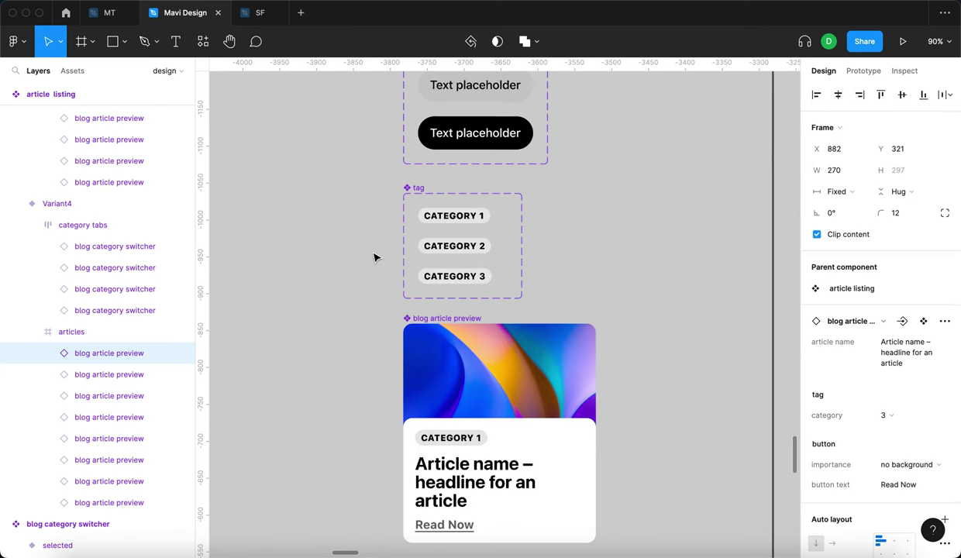
{"action": "left_click", "coordinate": [439, 225]}
{"action": "scroll", "coordinate": [479, 221], "scroll_direction": "up", "scroll_amount": 2}
{"action": "scroll", "coordinate": [840, 371], "scroll_direction": "down", "scroll_amount": 5}
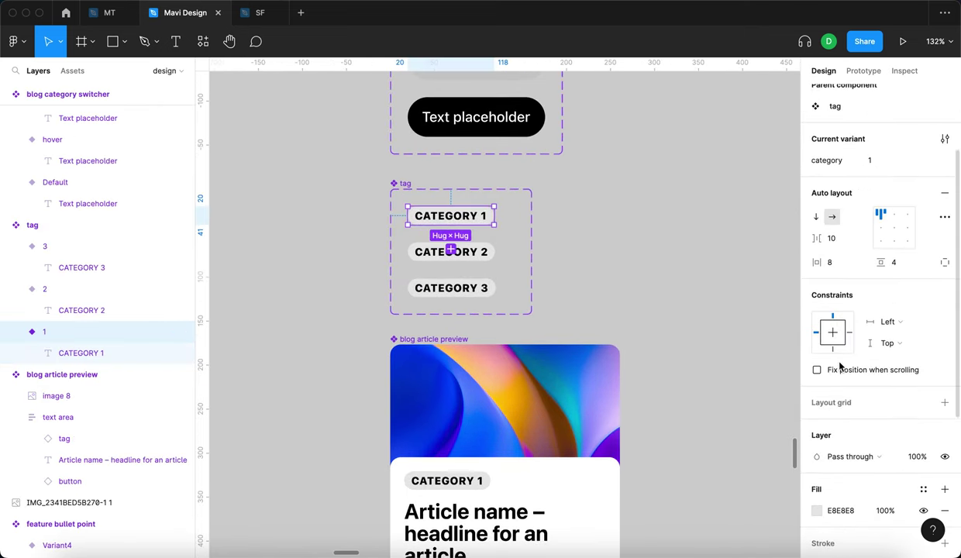
{"action": "left_click", "coordinate": [816, 379]}
{"action": "left_click", "coordinate": [715, 400]}
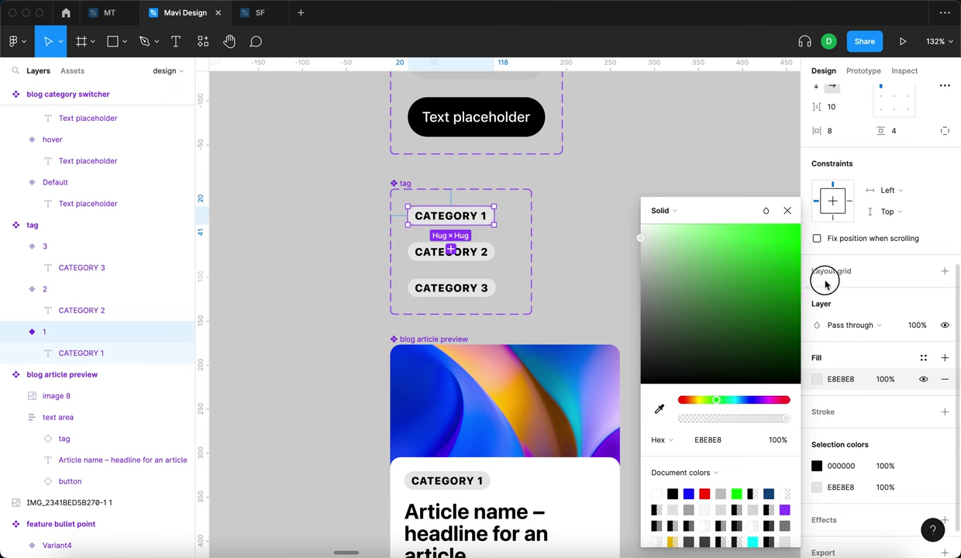
{"action": "left_click_drag", "start_coordinate": [824, 281], "coordinate": [801, 279]}
{"action": "left_click", "coordinate": [451, 249]}
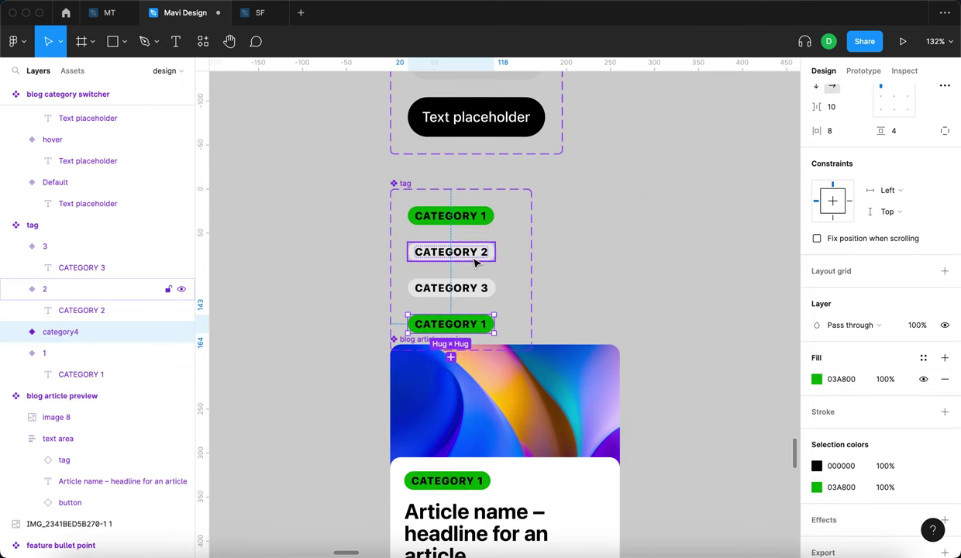
{"action": "key", "text": "super+z"}
Change the fill of the CATEGORY 2 tag variant to yellow F9E000.
{"action": "left_click", "coordinate": [816, 379]}
{"action": "left_click", "coordinate": [701, 400]}
{"action": "left_click_drag", "start_coordinate": [724, 358], "coordinate": [802, 286]}
{"action": "left_click_drag", "start_coordinate": [691, 400], "coordinate": [699, 401]}
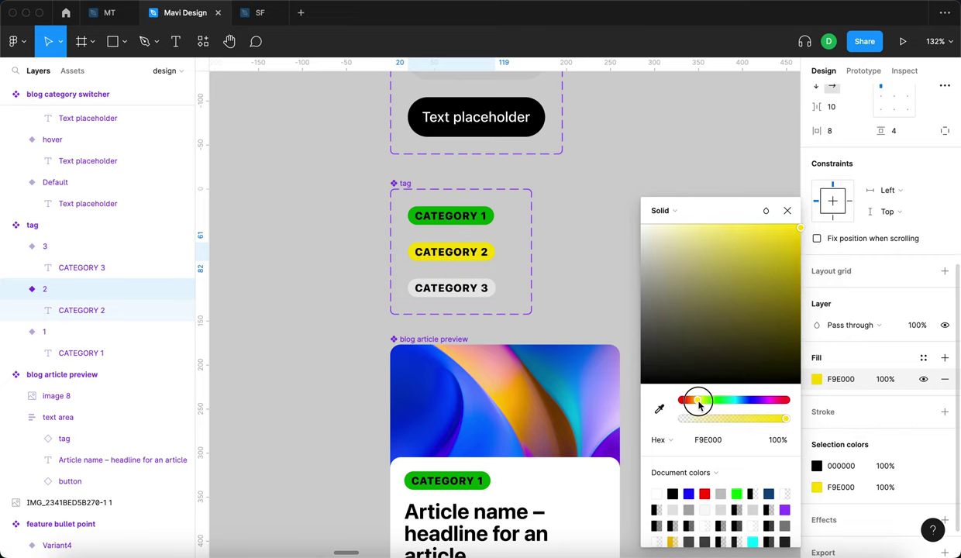
Change the fill of the CATEGORY 3 tag variant to the violet-blue 7B87ED.
{"action": "left_click", "coordinate": [459, 293]}
{"action": "key", "text": "super+z"}
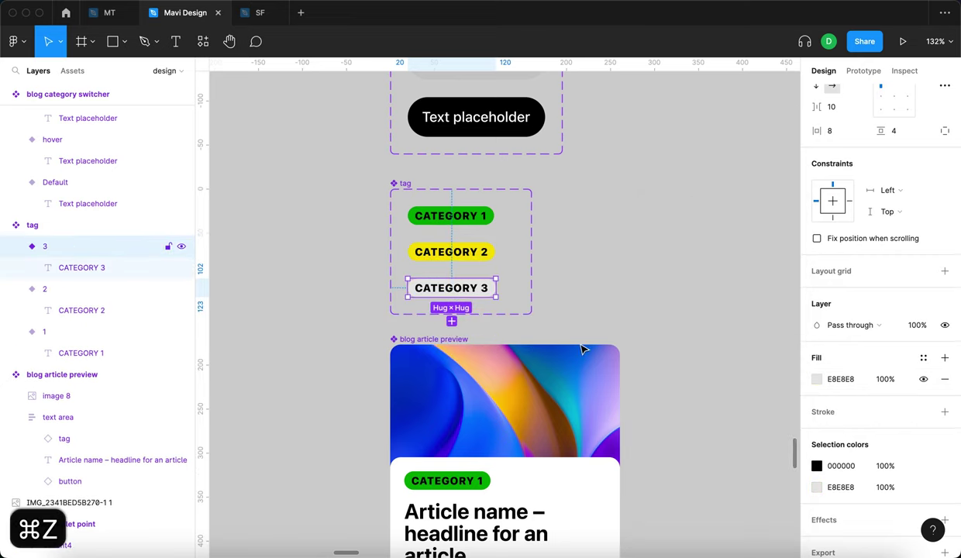
{"action": "left_click", "coordinate": [817, 379]}
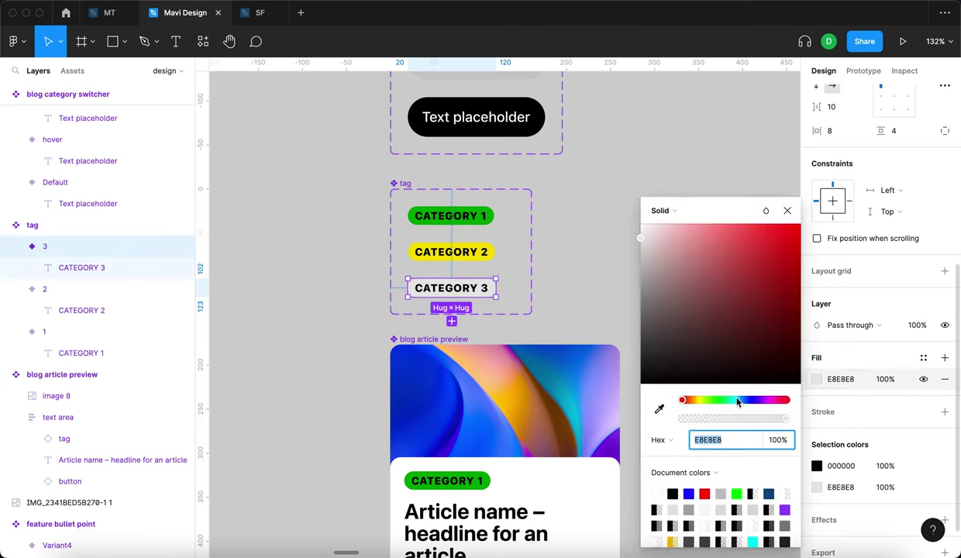
{"action": "left_click", "coordinate": [749, 399]}
{"action": "left_click", "coordinate": [794, 255]}
{"action": "left_click", "coordinate": [706, 242]}
{"action": "key", "text": "Escape"}
Inspect the tag colours on the preview cards across the article listing variants.
{"action": "scroll", "coordinate": [686, 221], "scroll_direction": "down", "scroll_amount": 6}
{"action": "left_click_drag", "start_coordinate": [720, 262], "coordinate": [513, 179]}
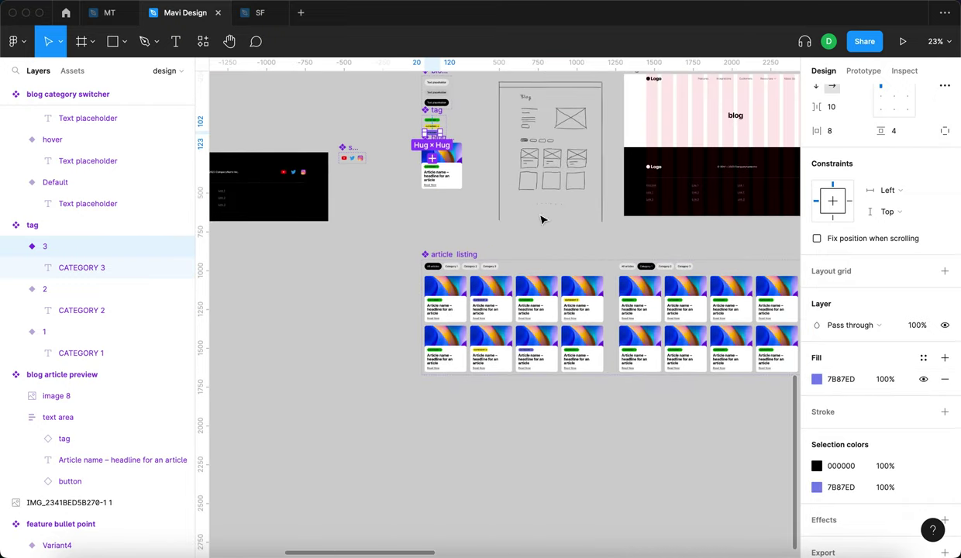
{"action": "scroll", "coordinate": [500, 306], "scroll_direction": "up", "scroll_amount": 4}
{"action": "scroll", "coordinate": [510, 310], "scroll_direction": "right", "scroll_amount": 2}
{"action": "scroll", "coordinate": [510, 309], "scroll_direction": "down", "scroll_amount": 1}
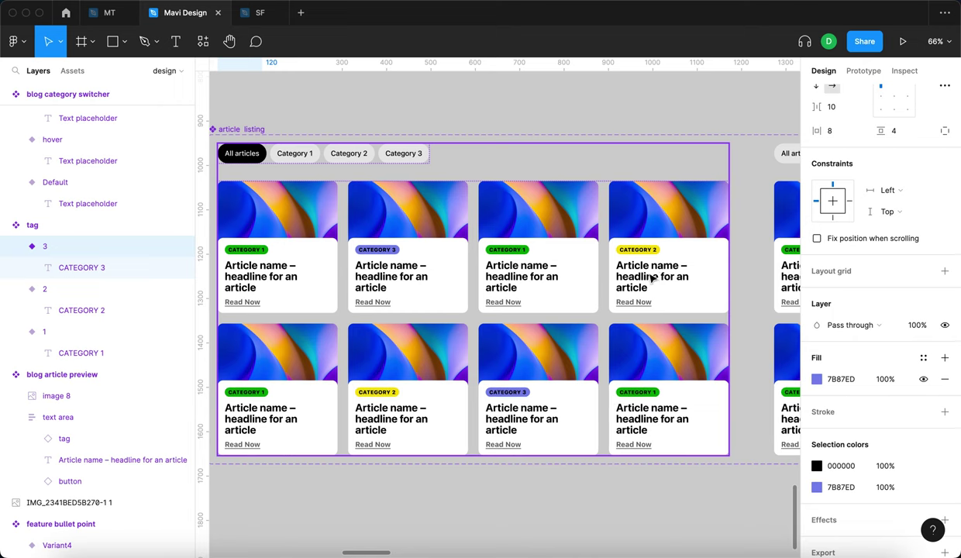
{"action": "scroll", "coordinate": [634, 279], "scroll_direction": "right", "scroll_amount": 8}
{"action": "scroll", "coordinate": [634, 278], "scroll_direction": "down", "scroll_amount": 1}
{"action": "scroll", "coordinate": [543, 258], "scroll_direction": "right", "scroll_amount": 5}
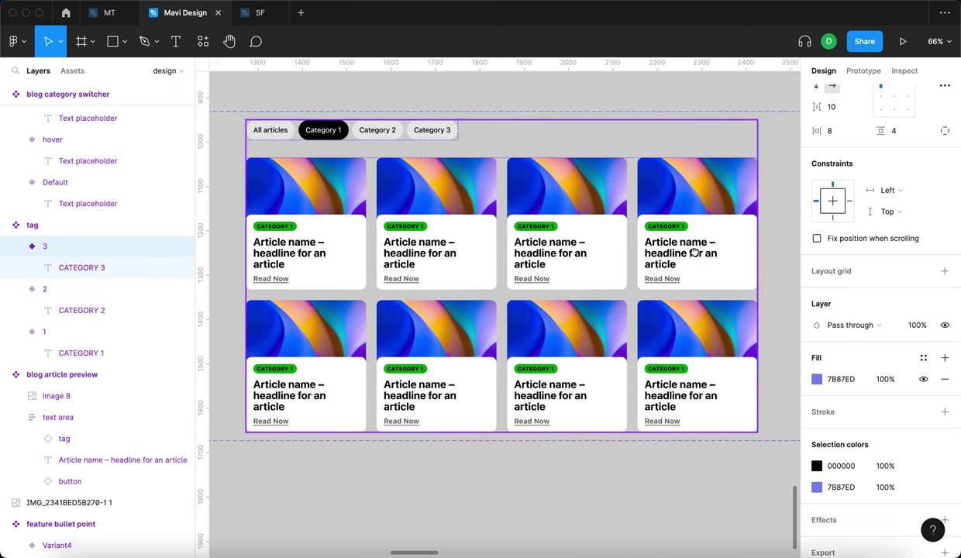
Compare the preview card tag colours in the Category 1, Category 2 and Category 3 variants of the article listing.
{"action": "scroll", "coordinate": [650, 253], "scroll_direction": "right", "scroll_amount": 16}
{"action": "scroll", "coordinate": [650, 253], "scroll_direction": "down", "scroll_amount": 1}
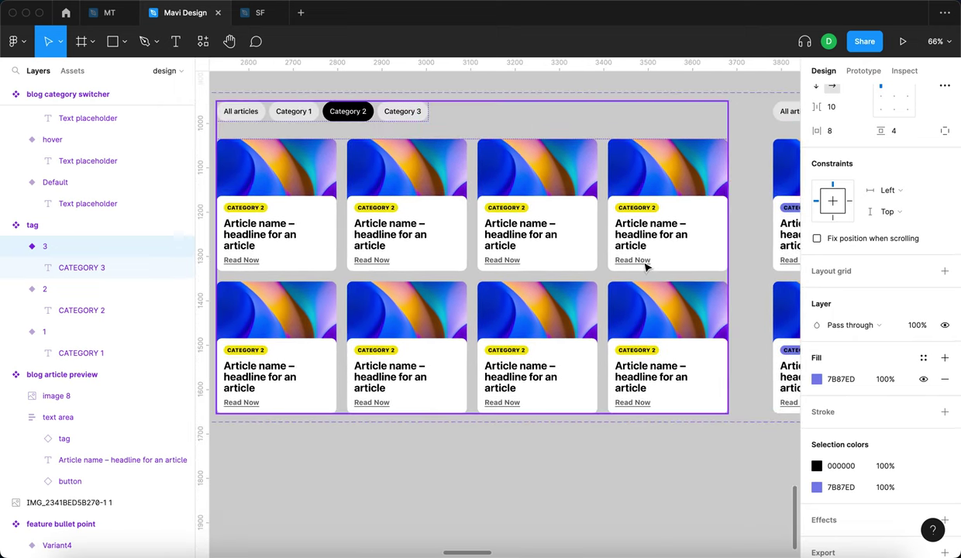
{"action": "scroll", "coordinate": [623, 281], "scroll_direction": "right", "scroll_amount": 14}
{"action": "scroll", "coordinate": [624, 281], "scroll_direction": "down", "scroll_amount": 1}
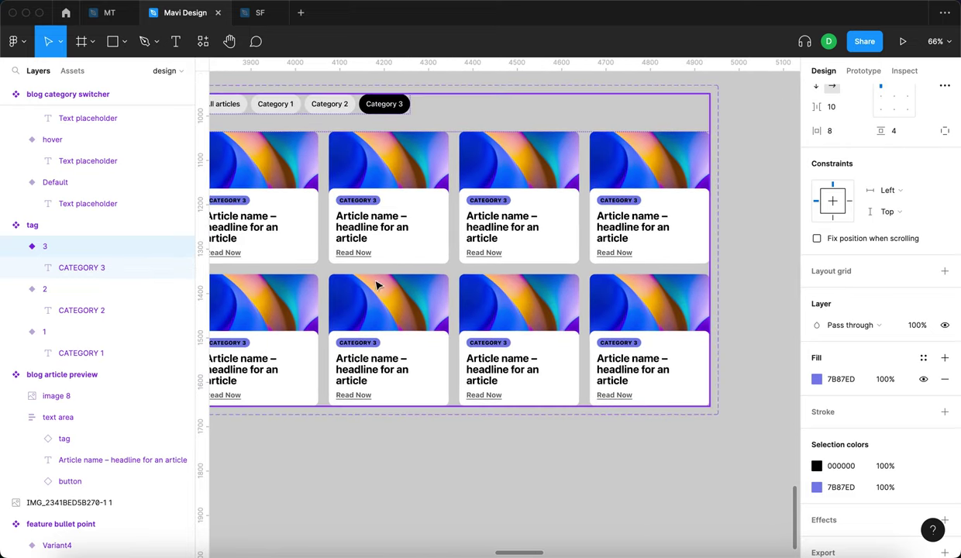
{"action": "scroll", "coordinate": [448, 235], "scroll_direction": "left", "scroll_amount": 1}
{"action": "scroll", "coordinate": [465, 225], "scroll_direction": "down", "scroll_amount": 5}
{"action": "scroll", "coordinate": [457, 248], "scroll_direction": "left", "scroll_amount": 6}
{"action": "scroll", "coordinate": [457, 248], "scroll_direction": "up", "scroll_amount": 2}
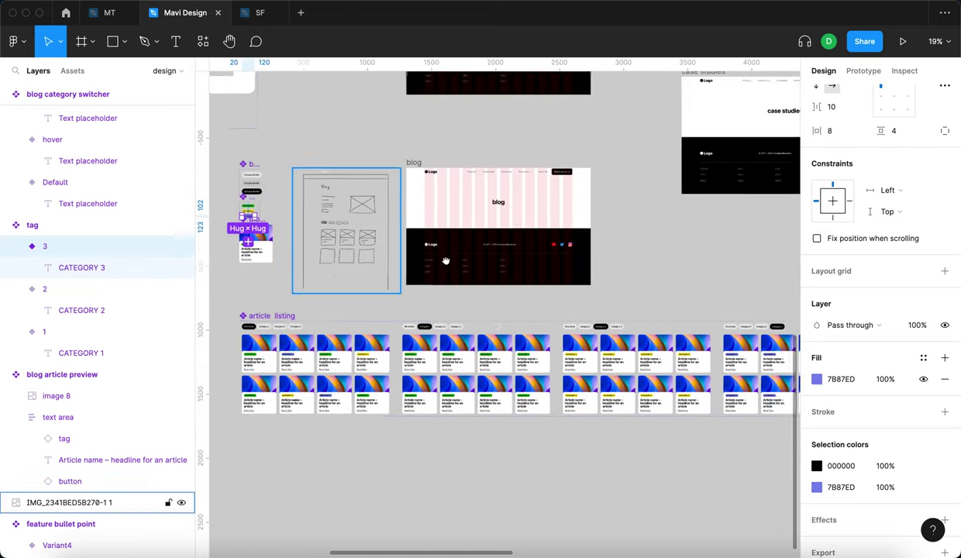
Undo the fill colour changes made to the three category variants of the tag component.
{"action": "scroll", "coordinate": [465, 264], "scroll_direction": "up", "scroll_amount": 10}
{"action": "key", "text": "super+z"}
{"action": "scroll", "coordinate": [609, 266], "scroll_direction": "down", "scroll_amount": 10}
{"action": "scroll", "coordinate": [586, 353], "scroll_direction": "up", "scroll_amount": 2}
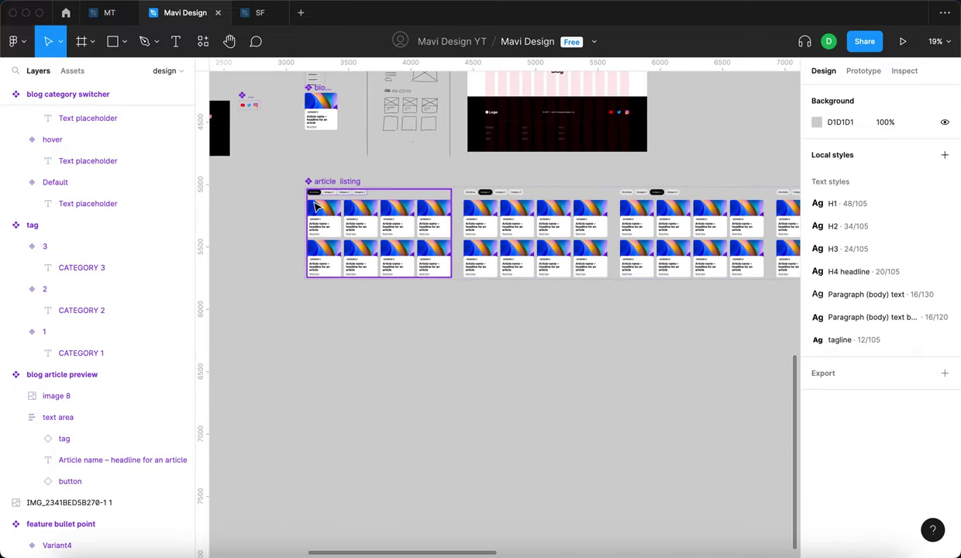
Prototype the Category 1 tab in the article listing's Default variant to change to Variant2 on click.
{"action": "scroll", "coordinate": [316, 207], "scroll_direction": "up", "scroll_amount": 5}
{"action": "left_click", "coordinate": [375, 179]}
{"action": "scroll", "coordinate": [375, 180], "scroll_direction": "down", "scroll_amount": 5}
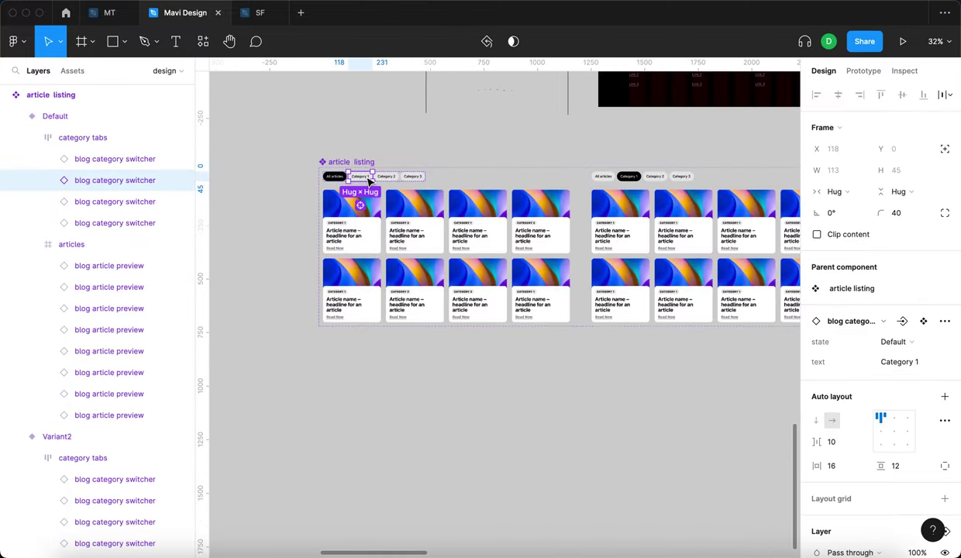
{"action": "scroll", "coordinate": [397, 173], "scroll_direction": "up", "scroll_amount": 1}
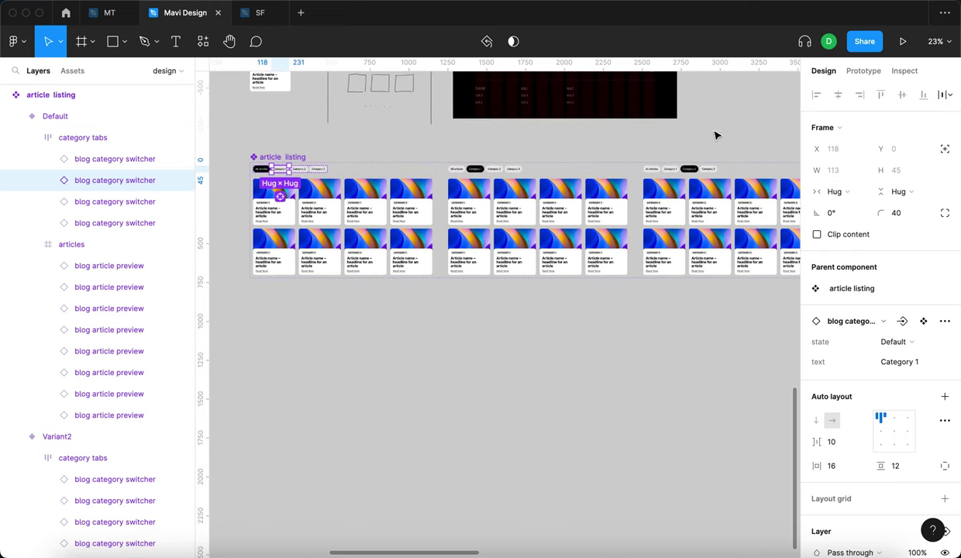
{"action": "left_click", "coordinate": [857, 71]}
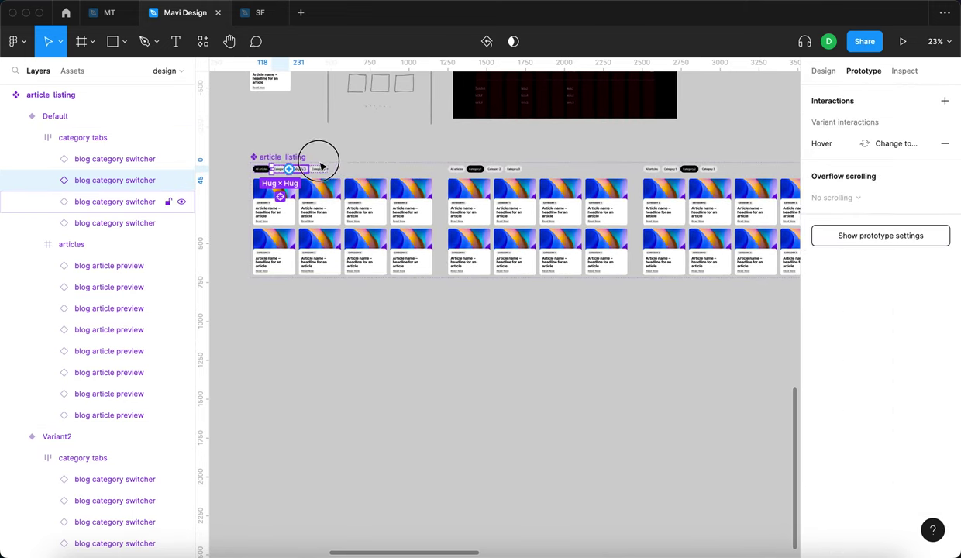
{"action": "left_click_drag", "start_coordinate": [447, 161], "coordinate": [492, 210]}
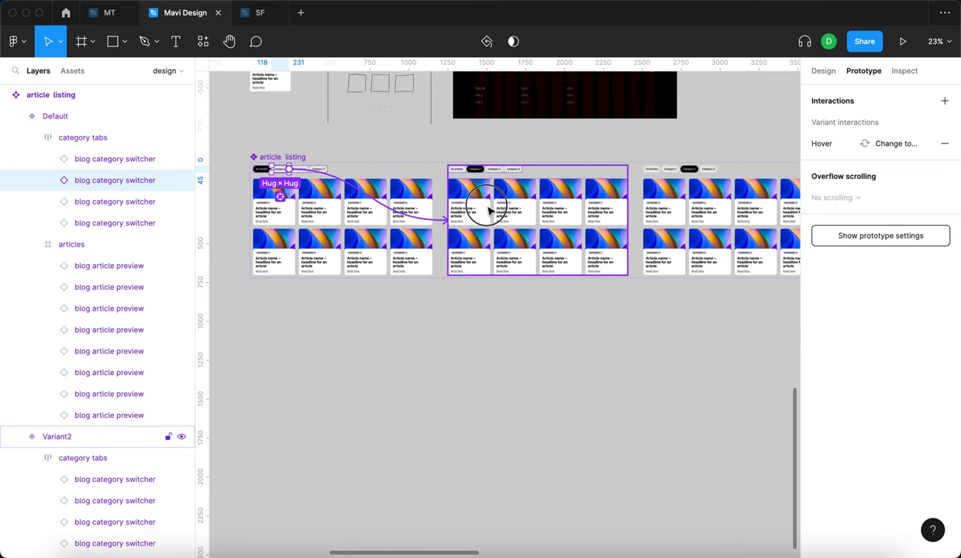
{"action": "left_click_drag", "start_coordinate": [488, 209], "coordinate": [495, 209]}
Prototype the Category 1 tab in Variant3 of the article listing to change to Variant2 on click.
{"action": "scroll", "coordinate": [598, 197], "scroll_direction": "right", "scroll_amount": 5}
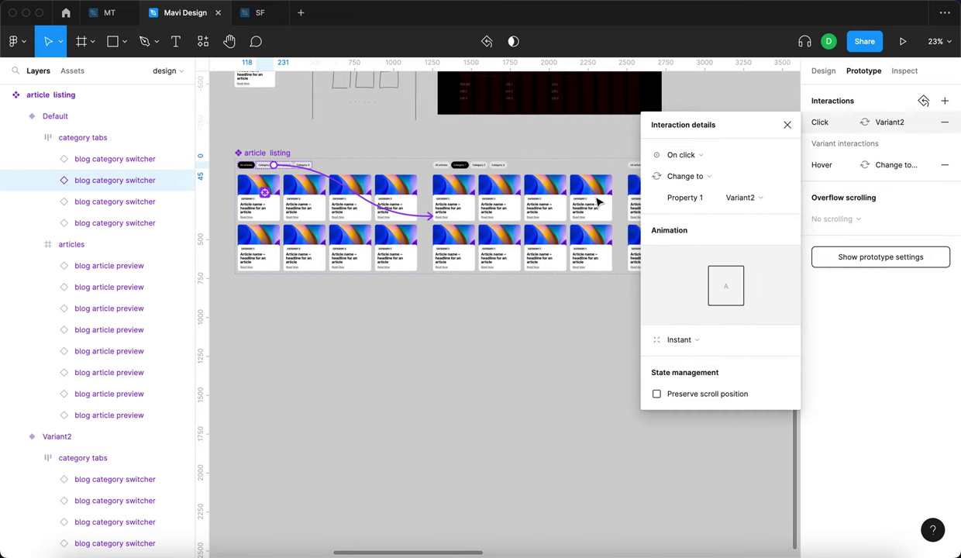
{"action": "left_click", "coordinate": [539, 156]}
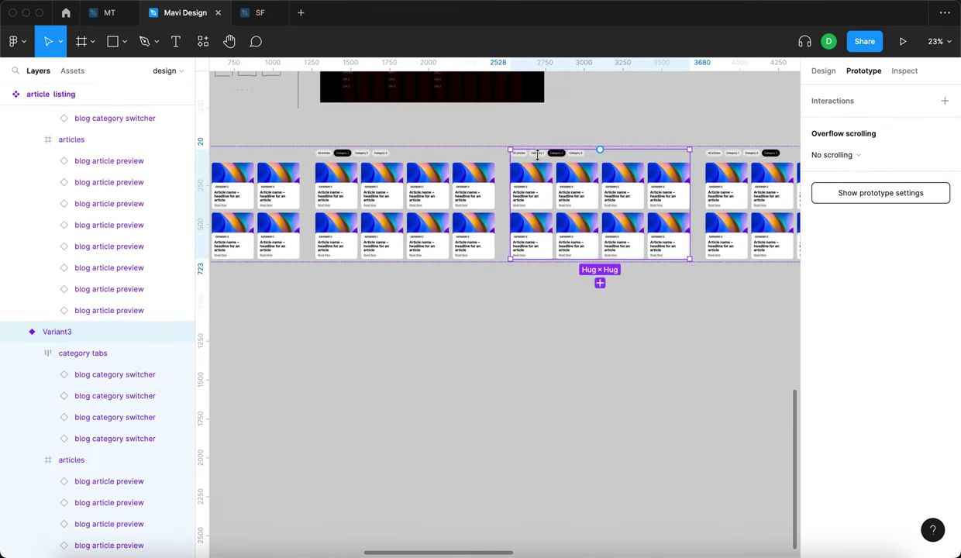
{"action": "left_click", "coordinate": [546, 157]}
{"action": "left_click", "coordinate": [540, 158]}
{"action": "scroll", "coordinate": [534, 158], "scroll_direction": "up", "scroll_amount": 5}
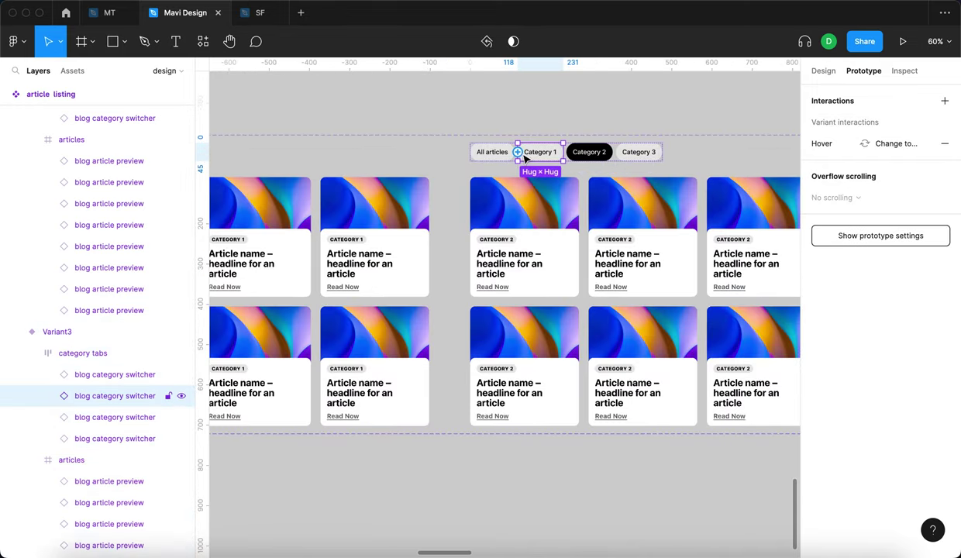
{"action": "left_click_drag", "start_coordinate": [516, 152], "coordinate": [391, 271]}
Prototype the Category 1 tab in Variant4 of the article listing to change to Variant2 on click.
{"action": "scroll", "coordinate": [539, 248], "scroll_direction": "right", "scroll_amount": 10}
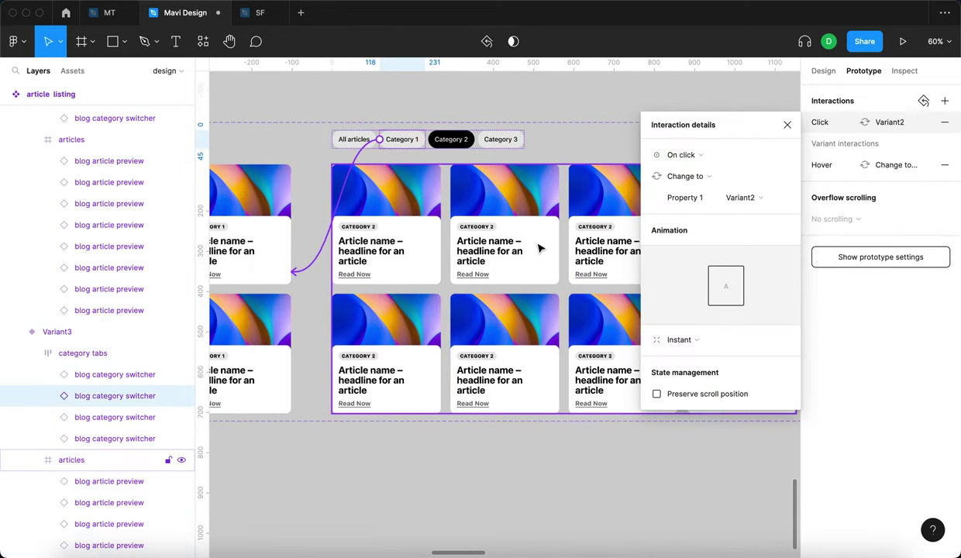
{"action": "scroll", "coordinate": [538, 248], "scroll_direction": "right", "scroll_amount": 5}
{"action": "left_click", "coordinate": [426, 145]}
{"action": "left_click", "coordinate": [426, 145]}
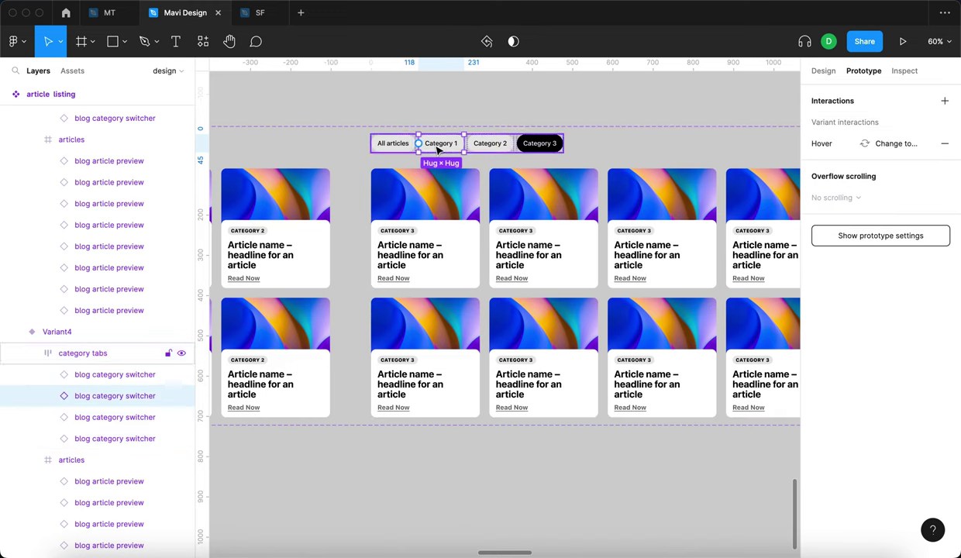
{"action": "left_click_drag", "start_coordinate": [418, 144], "coordinate": [429, 307]}
{"action": "scroll", "coordinate": [397, 187], "scroll_direction": "left", "scroll_amount": 10}
Prototype the Category 2 tab in the article listing's Default variant to change to Variant3 on click.
{"action": "scroll", "coordinate": [311, 238], "scroll_direction": "up", "scroll_amount": 3}
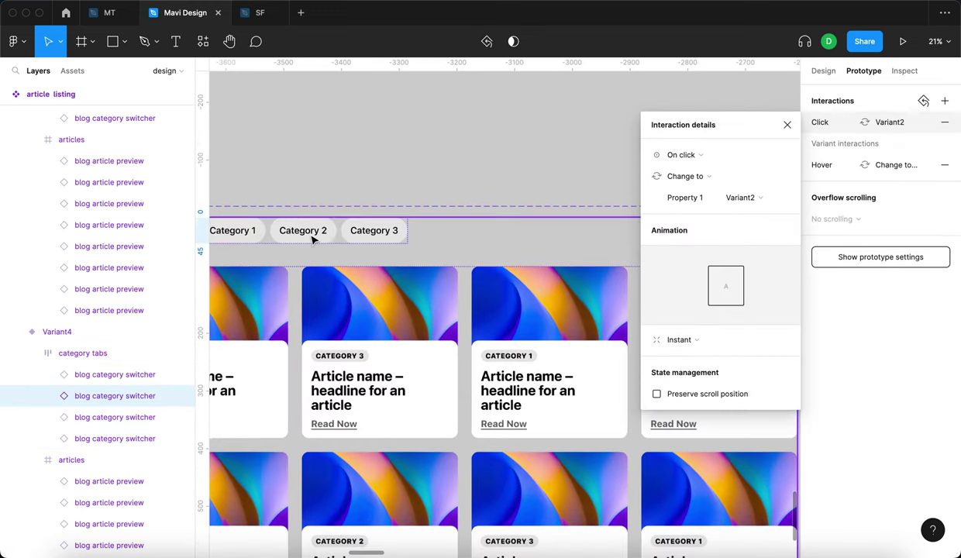
{"action": "key", "text": "Escape"}
{"action": "left_click", "coordinate": [317, 236]}
{"action": "left_click", "coordinate": [329, 227]}
{"action": "left_click_drag", "start_coordinate": [335, 230], "coordinate": [346, 237]}
{"action": "scroll", "coordinate": [337, 224], "scroll_direction": "down", "scroll_amount": 10}
{"action": "left_click_drag", "start_coordinate": [417, 248], "coordinate": [418, 247]}
Prototype the Category 2 tabs in Variant2 and Variant4 of the article listing to change to Variant3 on click.
{"action": "scroll", "coordinate": [465, 232], "scroll_direction": "left", "scroll_amount": 5}
{"action": "scroll", "coordinate": [487, 221], "scroll_direction": "up", "scroll_amount": 5}
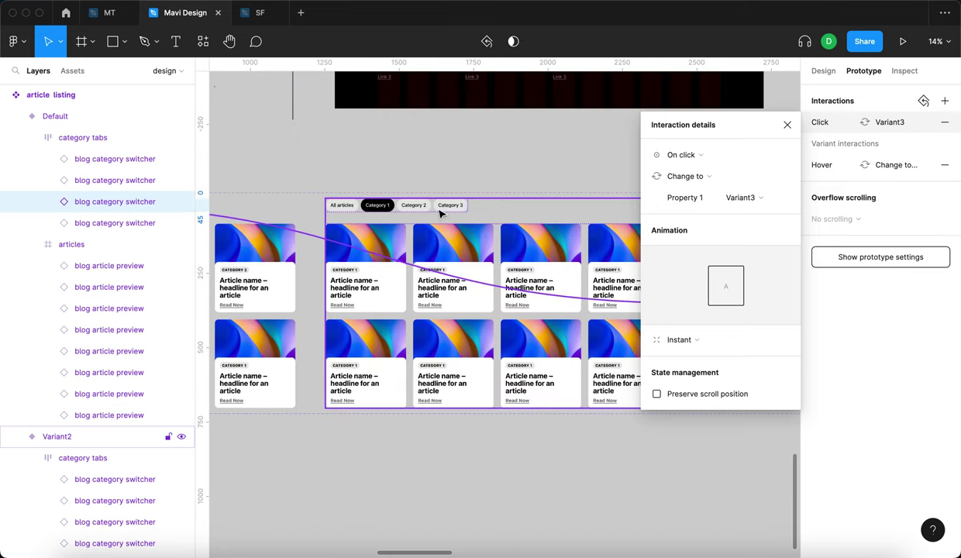
{"action": "left_click", "coordinate": [414, 209]}
{"action": "left_click", "coordinate": [418, 207]}
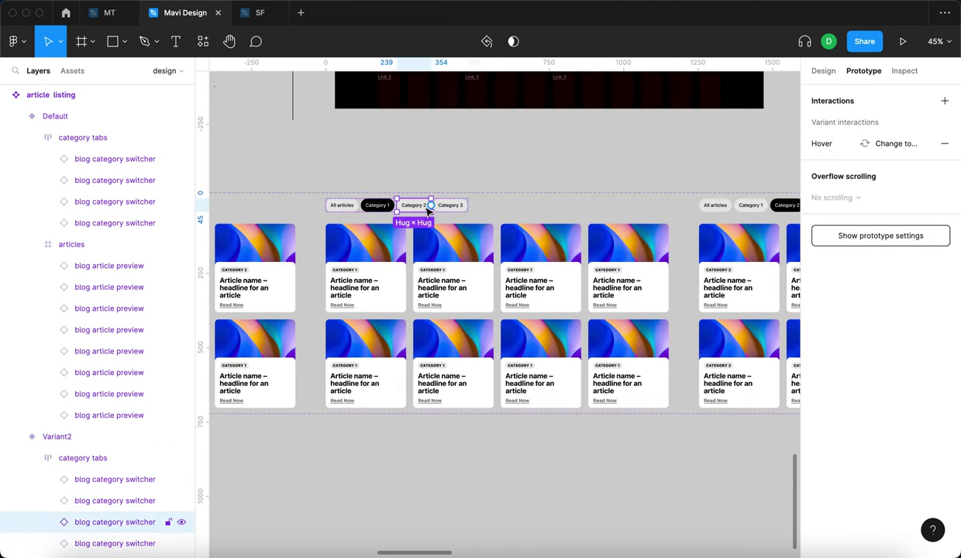
{"action": "scroll", "coordinate": [503, 233], "scroll_direction": "right", "scroll_amount": 5}
{"action": "left_click_drag", "start_coordinate": [555, 259], "coordinate": [555, 259]}
{"action": "scroll", "coordinate": [555, 259], "scroll_direction": "right", "scroll_amount": 6}
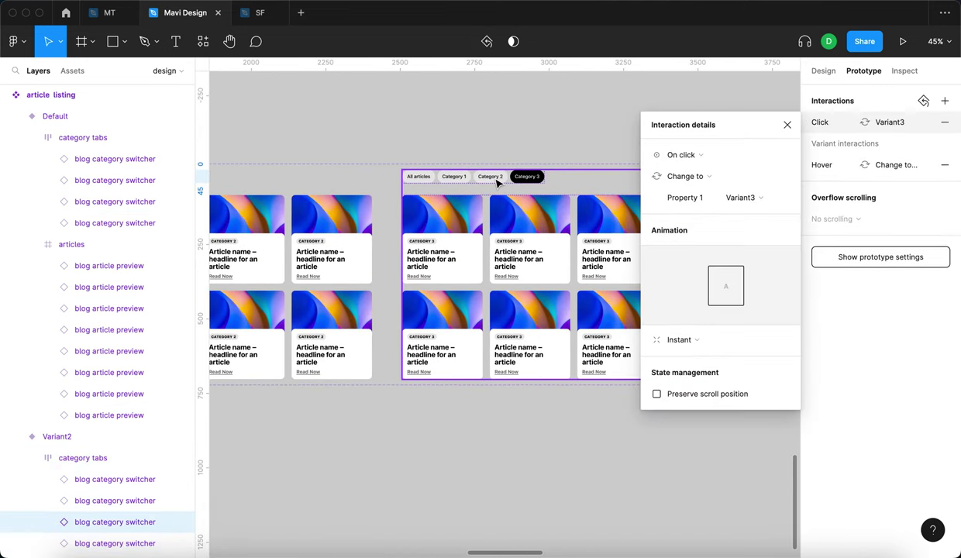
{"action": "double_click", "coordinate": [495, 180]}
{"action": "left_click_drag", "start_coordinate": [493, 186], "coordinate": [372, 271]}
Prototype the Category 3 tab in the article listing's Default variant to change to Variant4 on click.
{"action": "scroll", "coordinate": [392, 244], "scroll_direction": "right", "scroll_amount": 5}
{"action": "scroll", "coordinate": [391, 244], "scroll_direction": "up", "scroll_amount": 2}
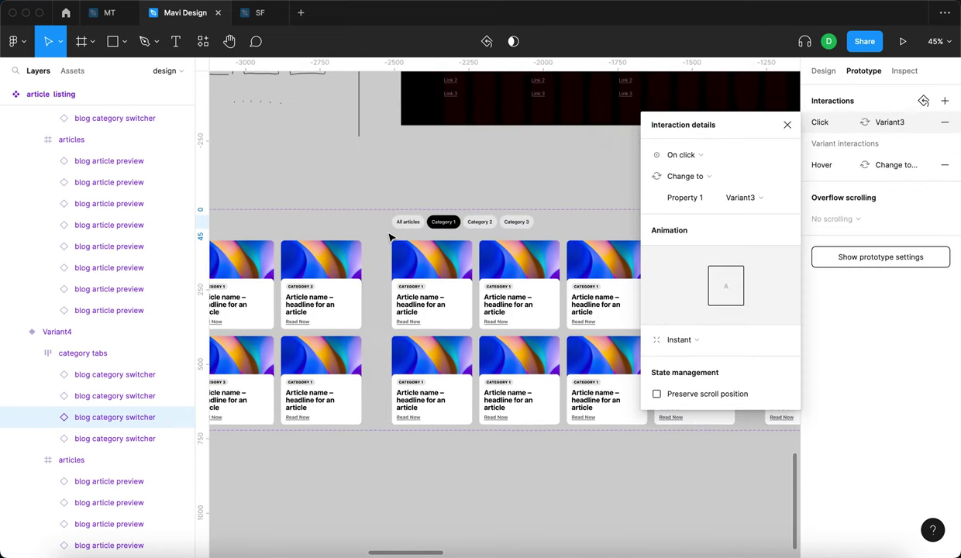
{"action": "left_click", "coordinate": [264, 242]}
{"action": "left_click", "coordinate": [264, 242]}
{"action": "left_click_drag", "start_coordinate": [283, 239], "coordinate": [586, 273]}
{"action": "scroll", "coordinate": [488, 272], "scroll_direction": "down", "scroll_amount": 6}
{"action": "scroll", "coordinate": [558, 279], "scroll_direction": "right", "scroll_amount": 2}
Prototype the Category 3 tab in Variant2 of the article listing to change to Variant4 on click.
{"action": "scroll", "coordinate": [482, 258], "scroll_direction": "up", "scroll_amount": 5}
{"action": "scroll", "coordinate": [481, 257], "scroll_direction": "down", "scroll_amount": 2}
{"action": "left_click", "coordinate": [483, 254]}
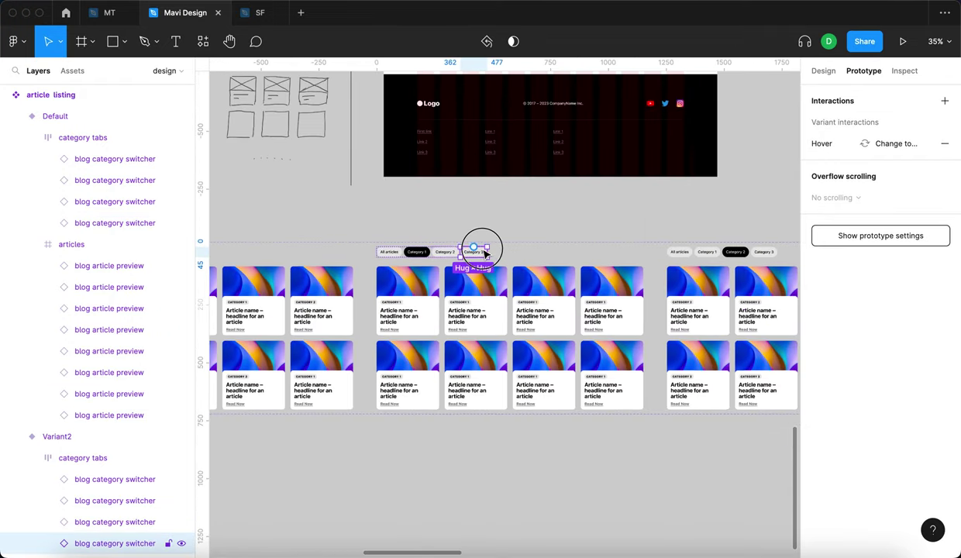
{"action": "scroll", "coordinate": [584, 257], "scroll_direction": "right", "scroll_amount": 5}
{"action": "left_click_drag", "start_coordinate": [486, 254], "coordinate": [598, 314]}
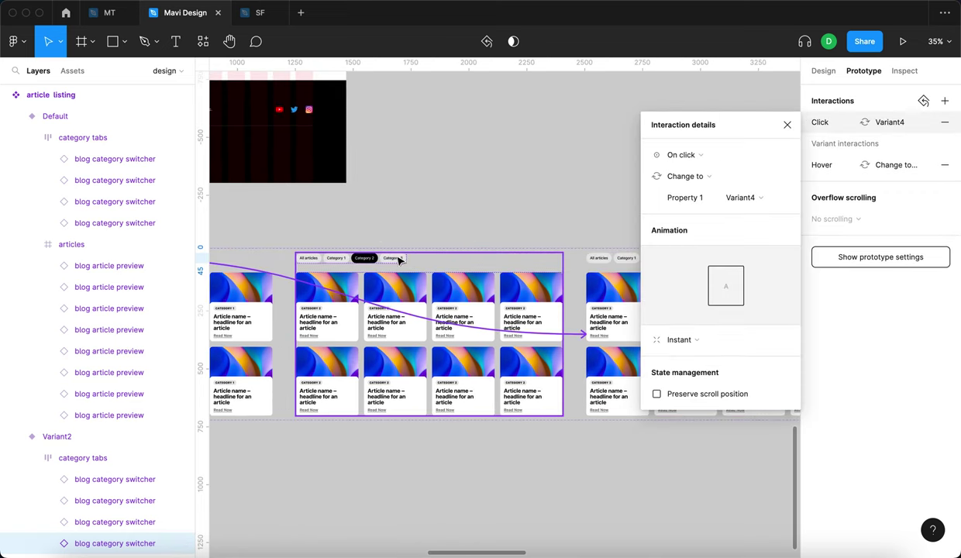
Prototype the All articles tab in Variant4 of the article listing to change to the Default variant on click.
{"action": "scroll", "coordinate": [579, 255], "scroll_direction": "up", "scroll_amount": 10}
{"action": "left_click", "coordinate": [592, 261]}
{"action": "left_click", "coordinate": [594, 262]}
{"action": "left_click", "coordinate": [578, 261]}
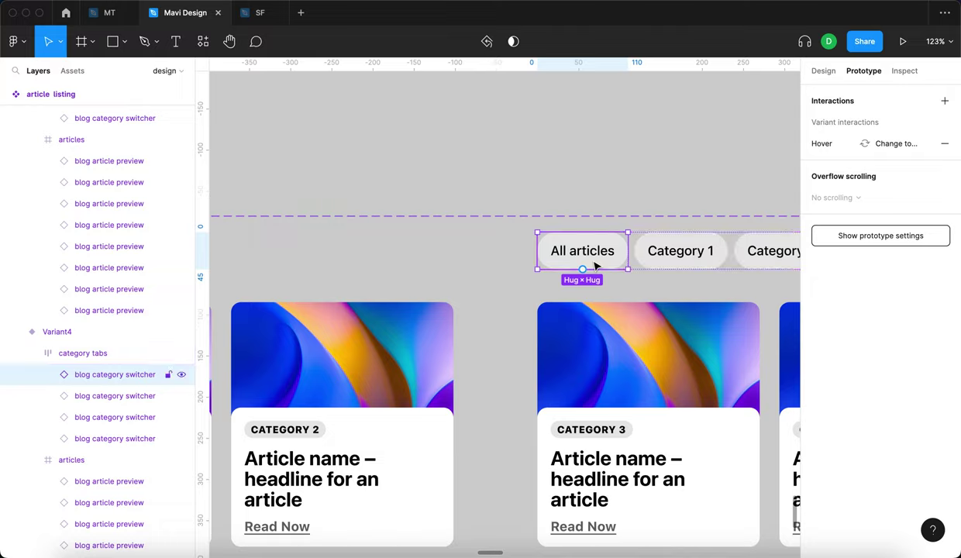
{"action": "scroll", "coordinate": [569, 265], "scroll_direction": "down", "scroll_amount": 6}
{"action": "scroll", "coordinate": [439, 279], "scroll_direction": "left", "scroll_amount": 15}
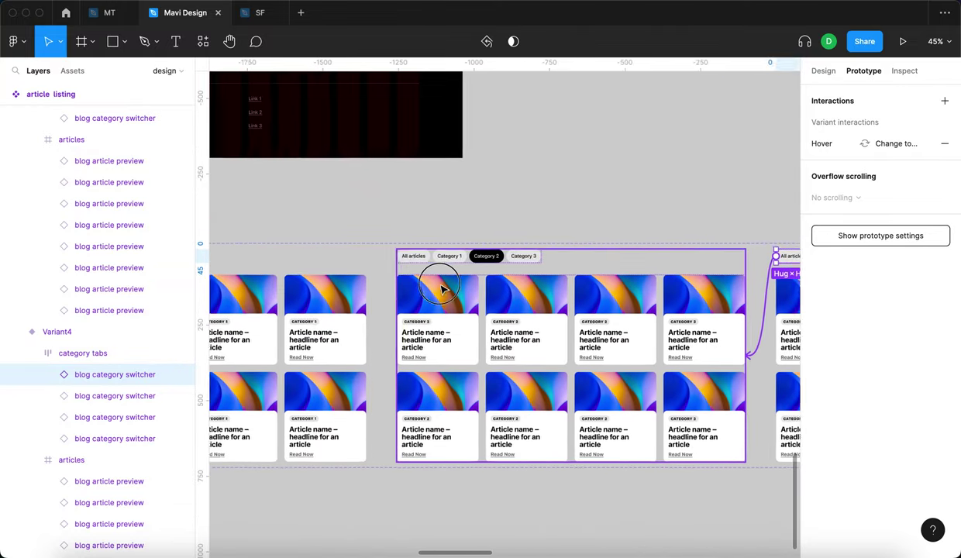
{"action": "left_click_drag", "start_coordinate": [630, 326], "coordinate": [630, 326]}
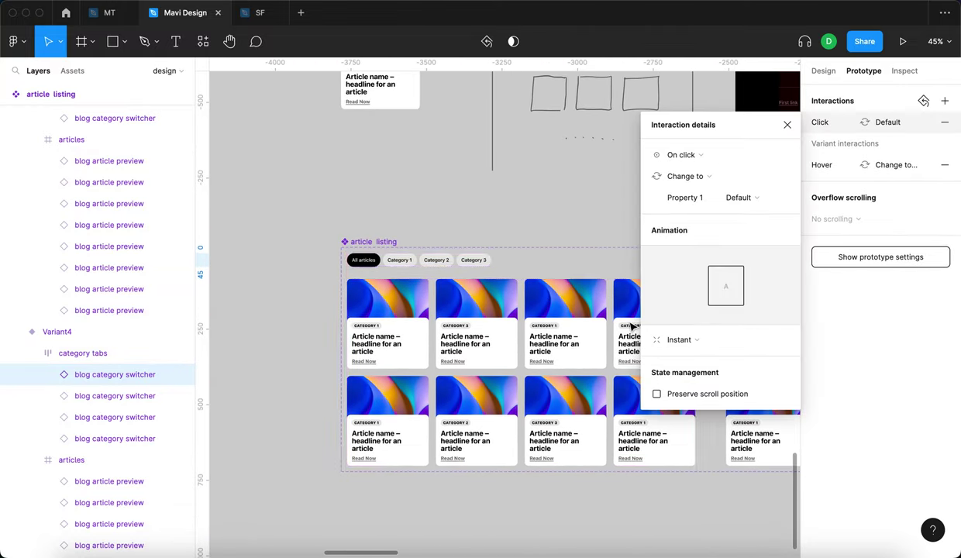
Prototype the All articles tabs in Variant2 and Variant3 of the article listing to change to the Default variant on click.
{"action": "scroll", "coordinate": [556, 261], "scroll_direction": "right", "scroll_amount": 5}
{"action": "left_click", "coordinate": [559, 261]}
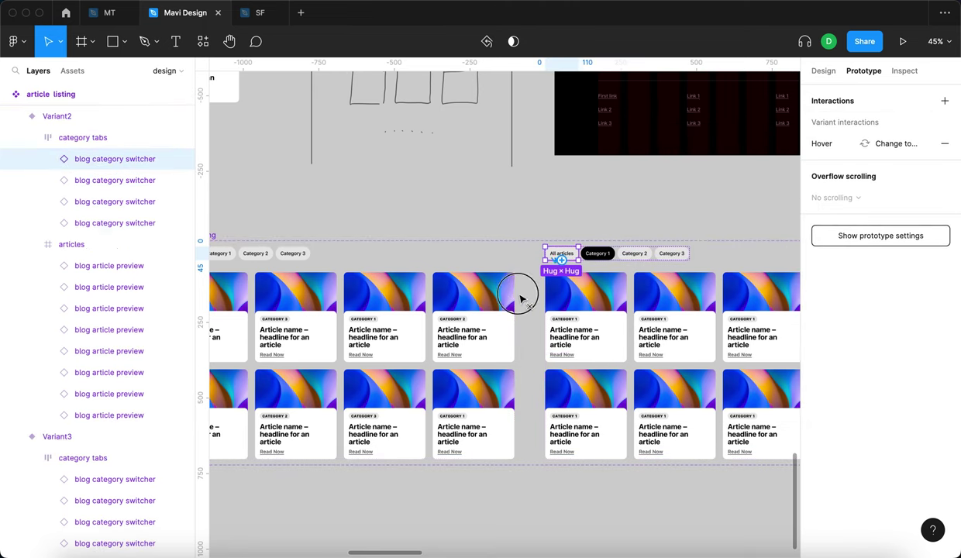
{"action": "left_click_drag", "start_coordinate": [502, 320], "coordinate": [503, 319]}
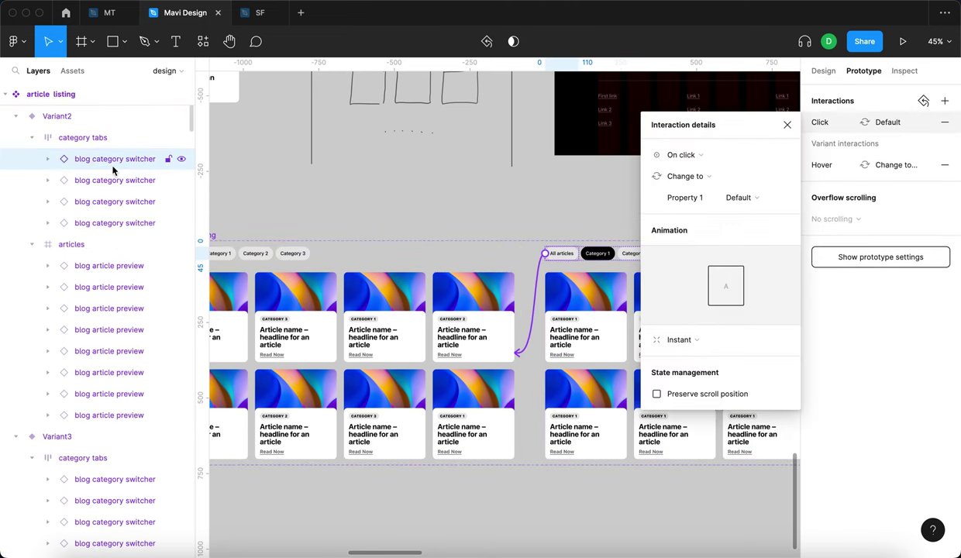
{"action": "scroll", "coordinate": [540, 273], "scroll_direction": "right", "scroll_amount": 10}
{"action": "scroll", "coordinate": [540, 273], "scroll_direction": "right", "scroll_amount": 4}
{"action": "double_click", "coordinate": [449, 248]}
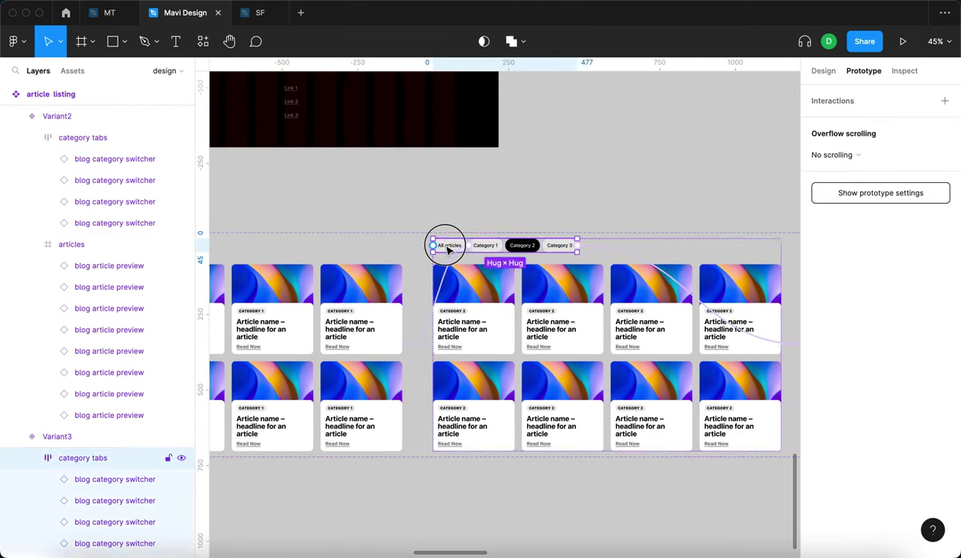
{"action": "scroll", "coordinate": [349, 285], "scroll_direction": "left", "scroll_amount": 5}
{"action": "left_click_drag", "start_coordinate": [377, 291], "coordinate": [585, 348]}
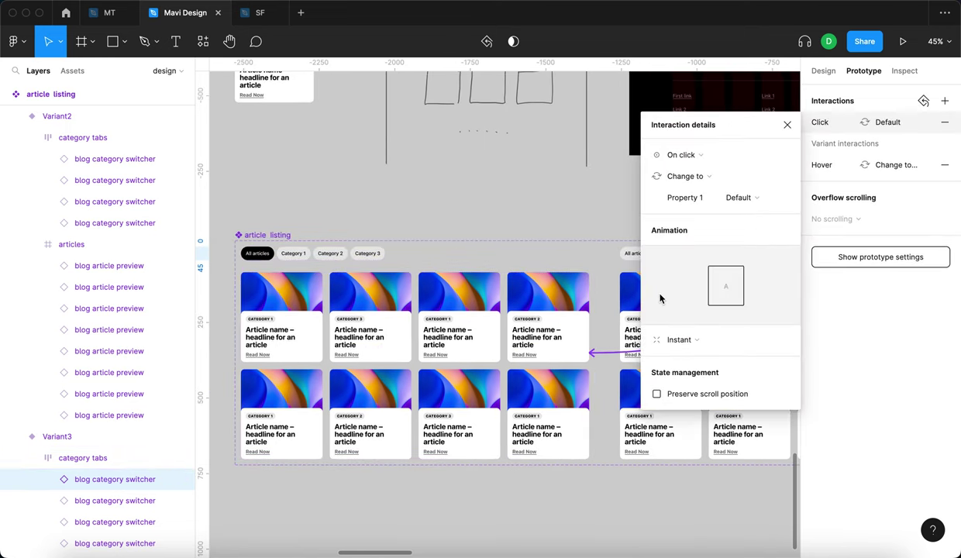
Check the prototype connections of every category tab across the four article listing variants, and return to the design properties.
{"action": "left_click", "coordinate": [623, 301]}
{"action": "scroll", "coordinate": [619, 301], "scroll_direction": "right", "scroll_amount": 3}
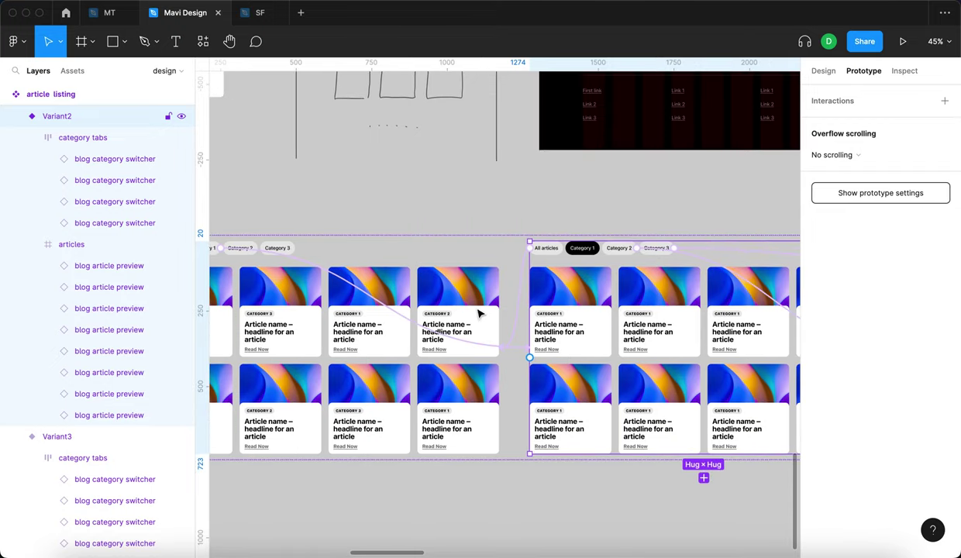
{"action": "scroll", "coordinate": [526, 269], "scroll_direction": "up", "scroll_amount": 5}
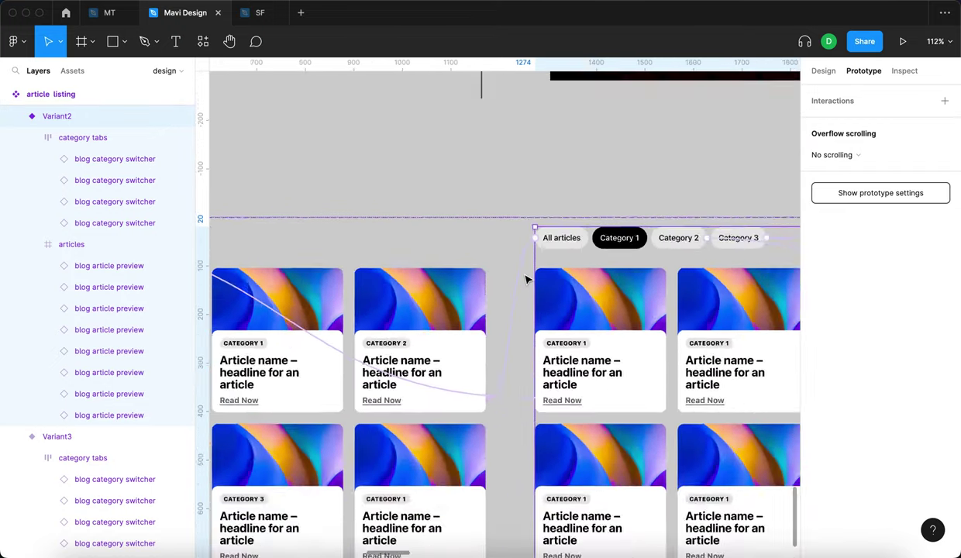
{"action": "scroll", "coordinate": [543, 256], "scroll_direction": "down", "scroll_amount": 10}
{"action": "scroll", "coordinate": [573, 239], "scroll_direction": "up", "scroll_amount": 2}
{"action": "scroll", "coordinate": [572, 240], "scroll_direction": "right", "scroll_amount": 6}
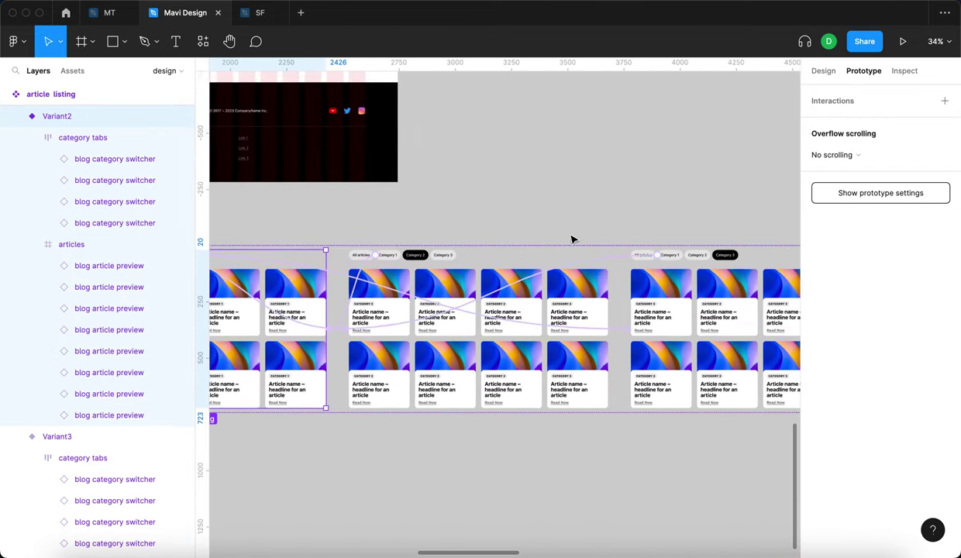
{"action": "scroll", "coordinate": [353, 260], "scroll_direction": "up", "scroll_amount": 6}
{"action": "scroll", "coordinate": [353, 260], "scroll_direction": "up", "scroll_amount": 8}
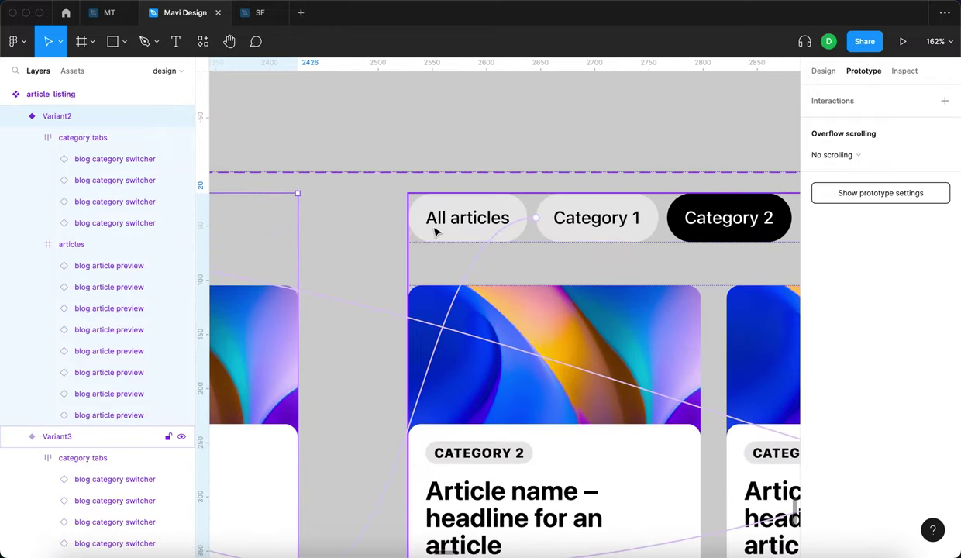
{"action": "left_click", "coordinate": [435, 230]}
{"action": "scroll", "coordinate": [434, 230], "scroll_direction": "down", "scroll_amount": 7}
{"action": "scroll", "coordinate": [434, 229], "scroll_direction": "right", "scroll_amount": 4}
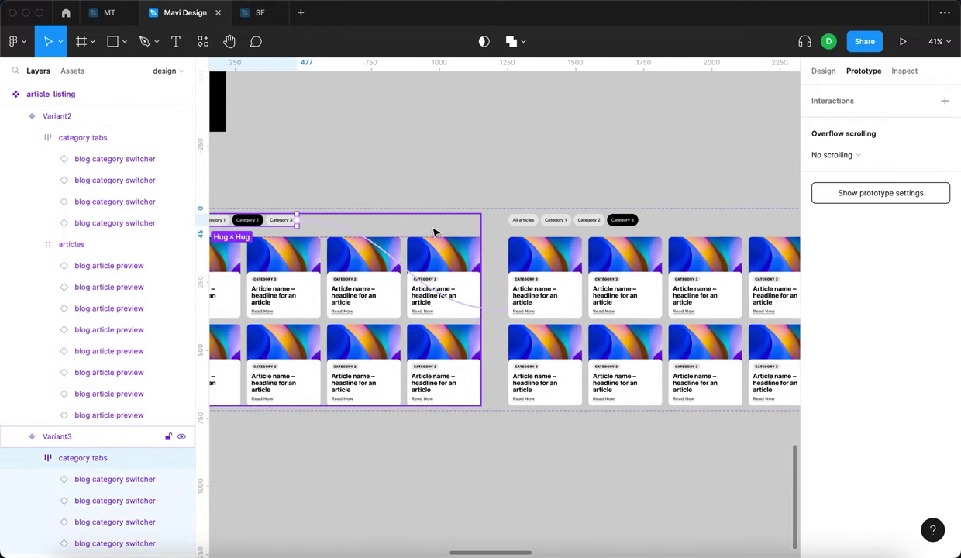
{"action": "scroll", "coordinate": [519, 221], "scroll_direction": "up", "scroll_amount": 5}
{"action": "left_click", "coordinate": [526, 224]}
{"action": "left_click", "coordinate": [526, 226]}
{"action": "scroll", "coordinate": [526, 227], "scroll_direction": "down", "scroll_amount": 7}
{"action": "left_click", "coordinate": [522, 187]}
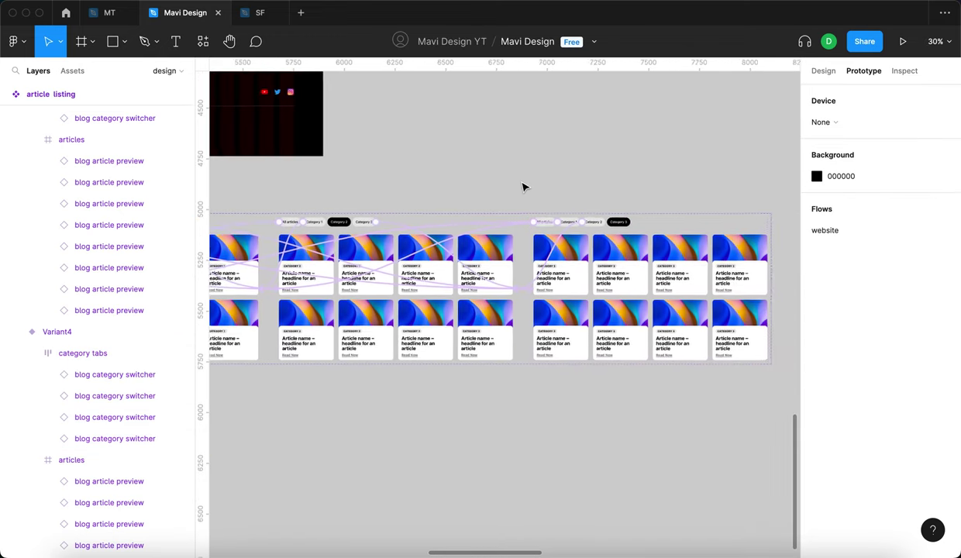
{"action": "scroll", "coordinate": [523, 187], "scroll_direction": "left", "scroll_amount": 3}
{"action": "scroll", "coordinate": [523, 187], "scroll_direction": "down", "scroll_amount": 3}
{"action": "scroll", "coordinate": [522, 187], "scroll_direction": "up", "scroll_amount": 3}
{"action": "scroll", "coordinate": [521, 187], "scroll_direction": "left", "scroll_amount": 3}
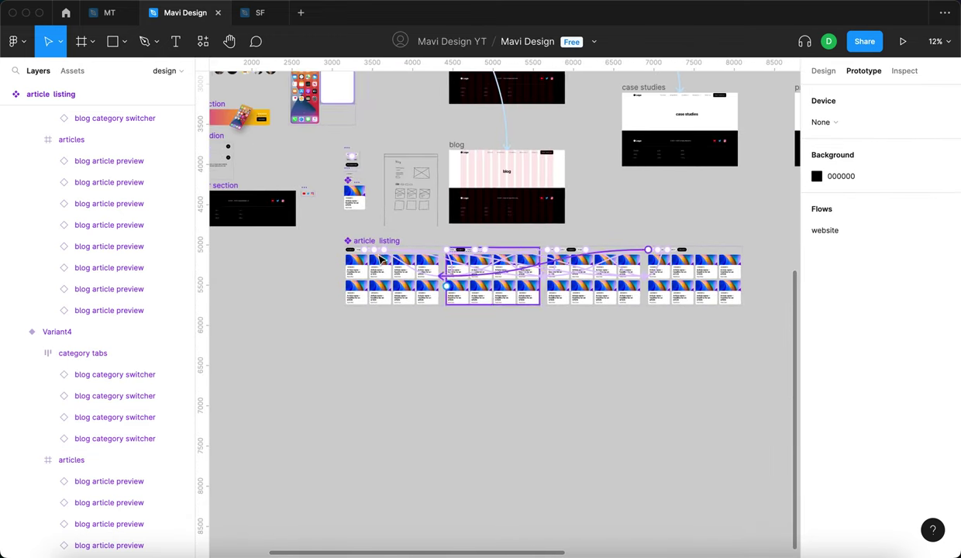
{"action": "left_click", "coordinate": [820, 73]}
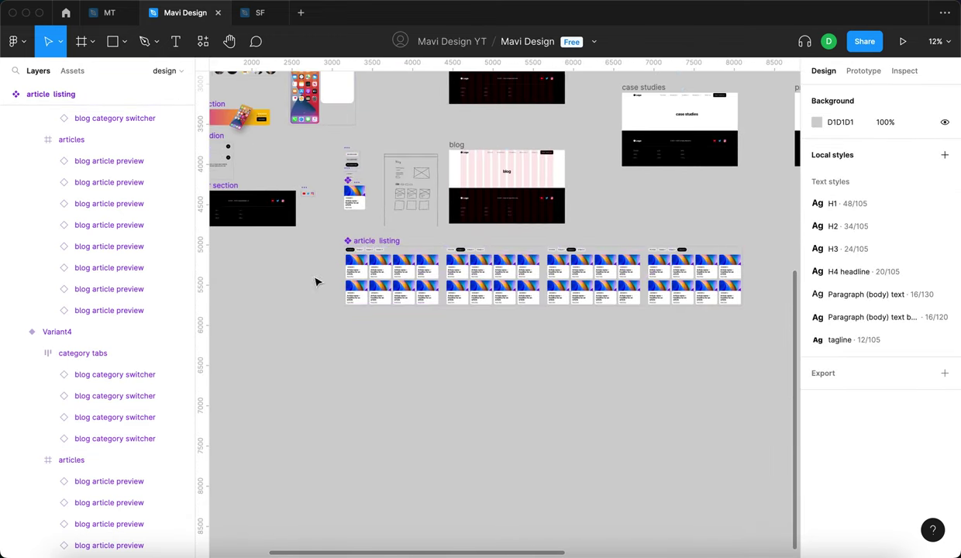
Move the article listing component set further down, lengthen the blog frame to about 1580, and shift its footer section down to Y 1061.
{"action": "left_click_drag", "start_coordinate": [368, 263], "coordinate": [371, 312]}
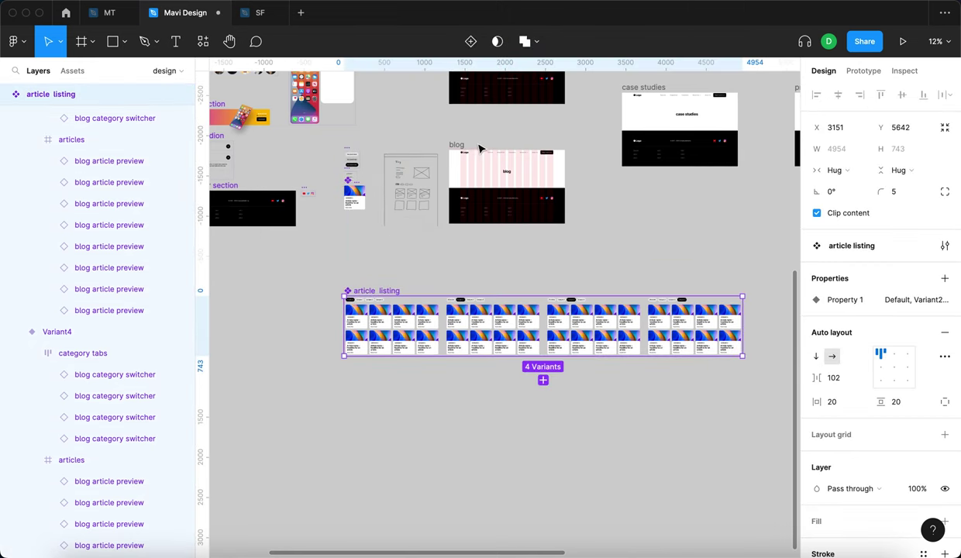
{"action": "left_click", "coordinate": [462, 150]}
{"action": "left_click_drag", "start_coordinate": [521, 224], "coordinate": [541, 255]}
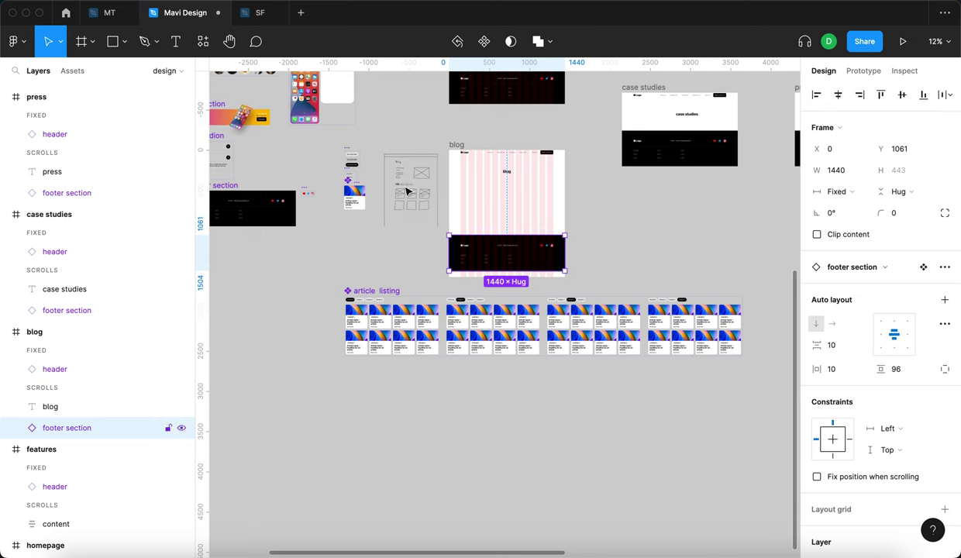
Place an instance of the article listing component in the blog frame between heading and footer, aligned to the grid at X 144, Y 288.
{"action": "left_click", "coordinate": [75, 70]}
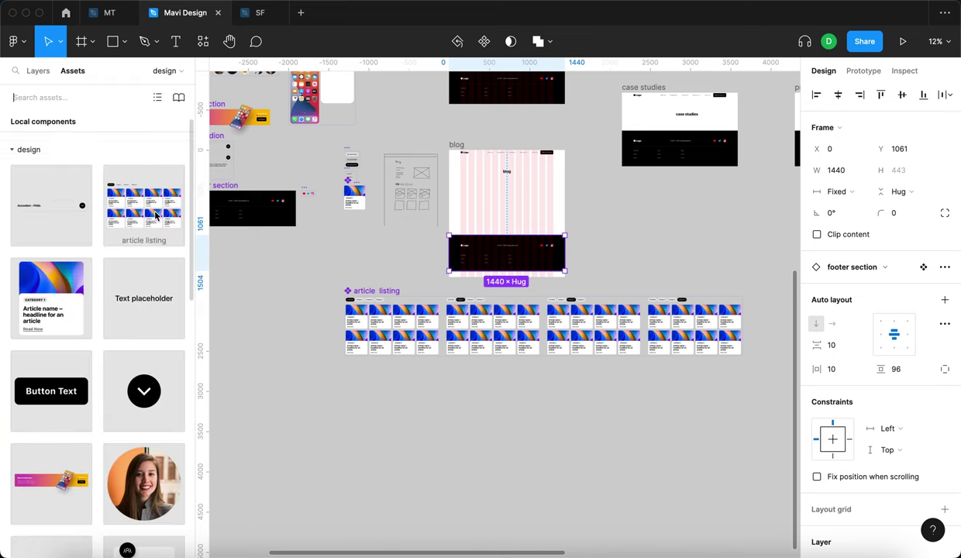
{"action": "left_click_drag", "start_coordinate": [149, 221], "coordinate": [511, 219]}
{"action": "left_click", "coordinate": [511, 219]}
{"action": "scroll", "coordinate": [512, 219], "scroll_direction": "up", "scroll_amount": 5, "text": "ctrl"}
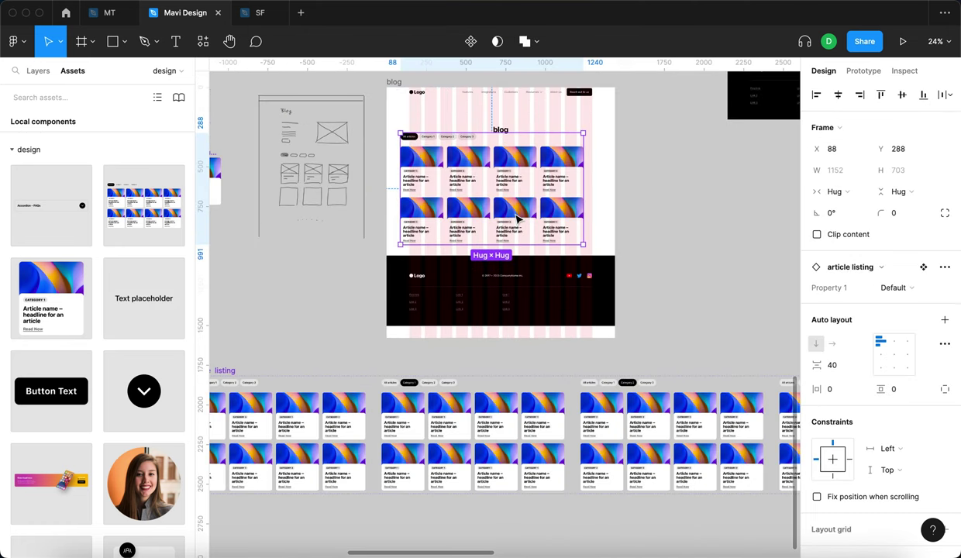
{"action": "scroll", "coordinate": [516, 220], "scroll_direction": "up", "scroll_amount": 2}
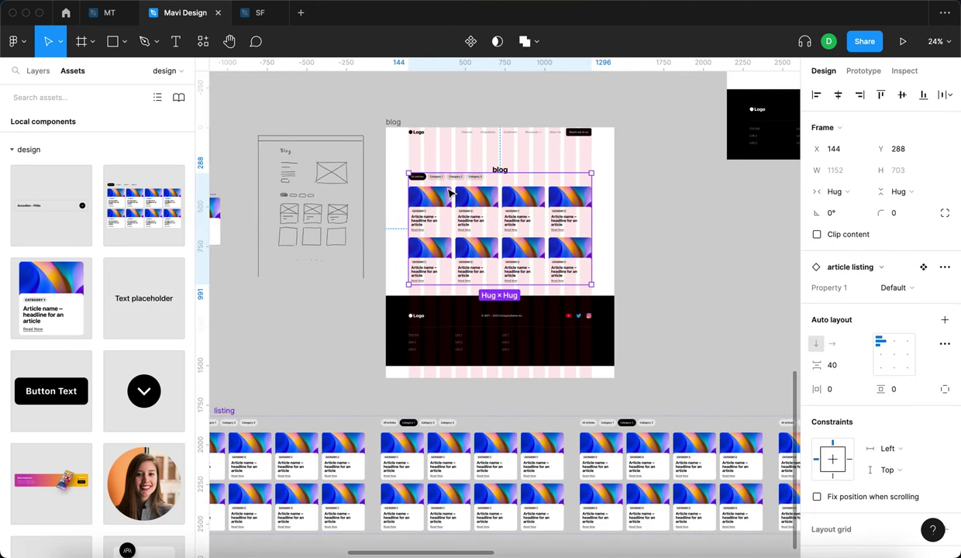
Preview the blog frame with its article listing as a prototype, and return to the design file.
{"action": "left_click", "coordinate": [391, 121]}
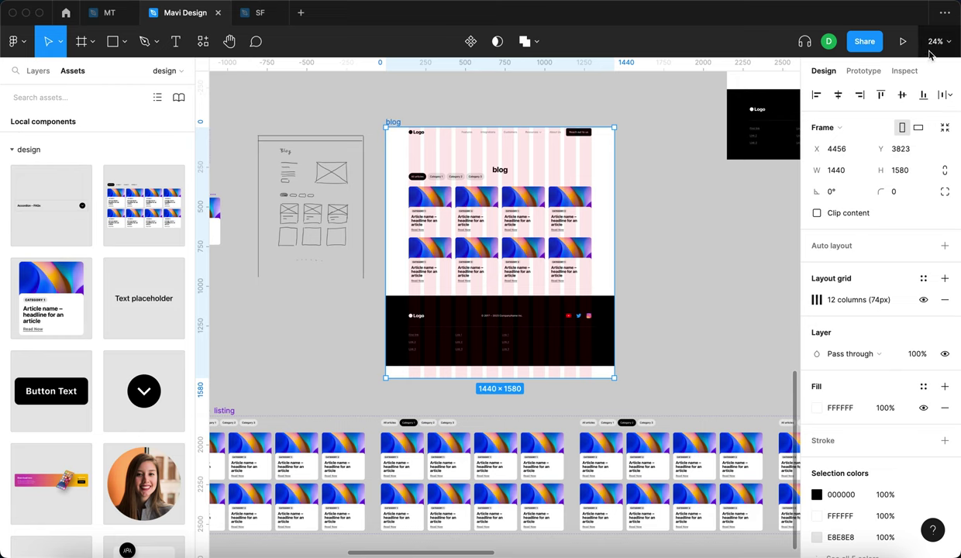
{"action": "left_click", "coordinate": [902, 41]}
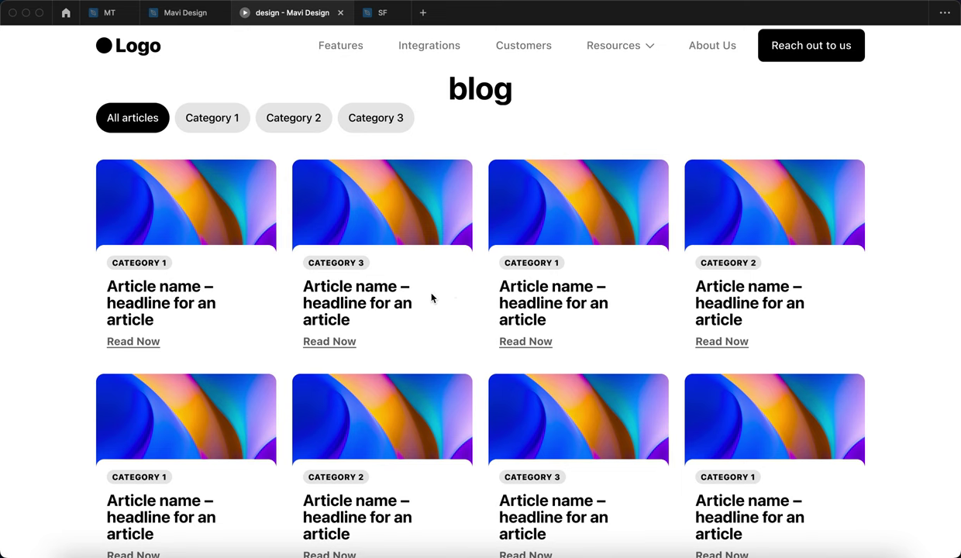
{"action": "left_click", "coordinate": [186, 16]}
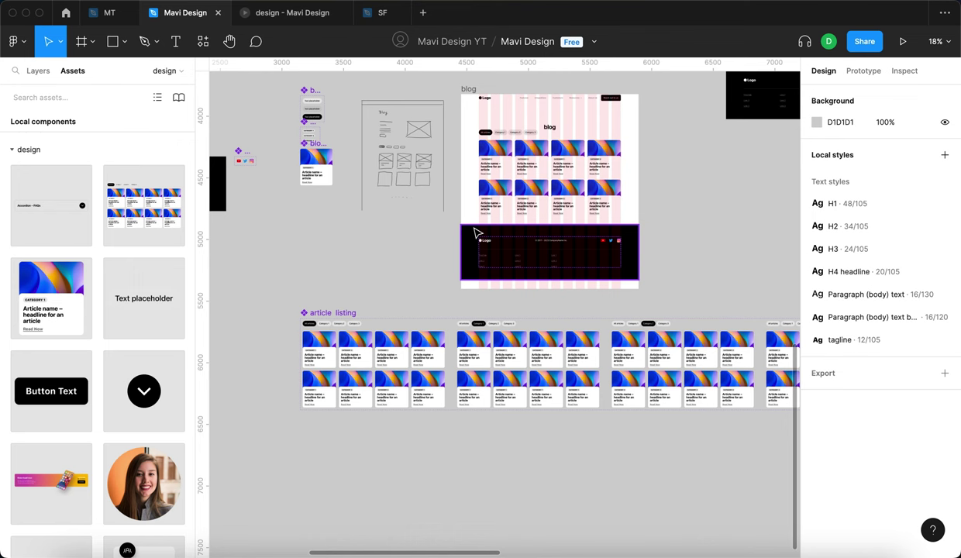
Fill the text area of the blog article preview component with F5F5F5, sampled from the background of the homepage's feature cards.
{"action": "left_click", "coordinate": [308, 178]}
{"action": "double_click", "coordinate": [308, 178]}
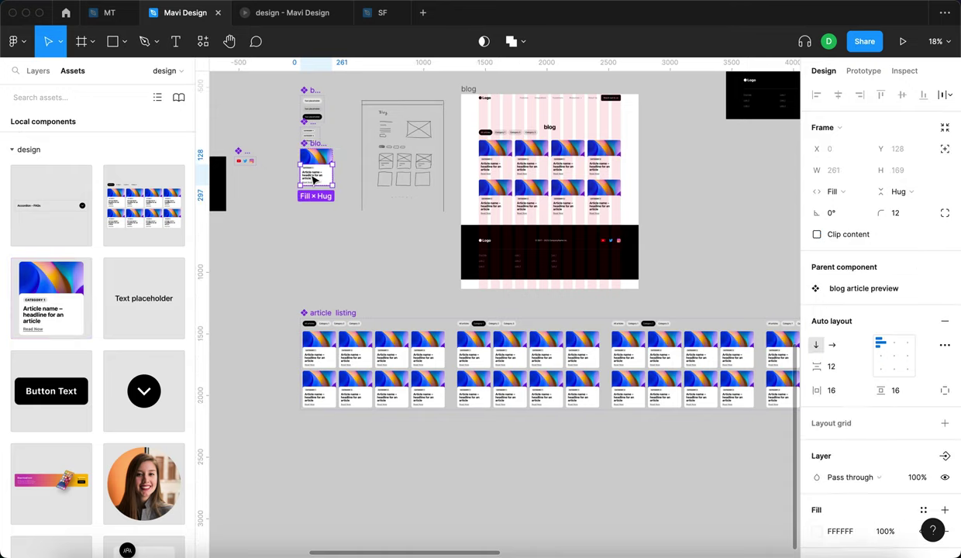
{"action": "scroll", "coordinate": [310, 176], "scroll_direction": "up", "scroll_amount": 3}
{"action": "scroll", "coordinate": [461, 340], "scroll_direction": "down", "scroll_amount": 5}
{"action": "scroll", "coordinate": [462, 339], "scroll_direction": "left", "scroll_amount": 5}
{"action": "scroll", "coordinate": [465, 333], "scroll_direction": "up", "scroll_amount": 10}
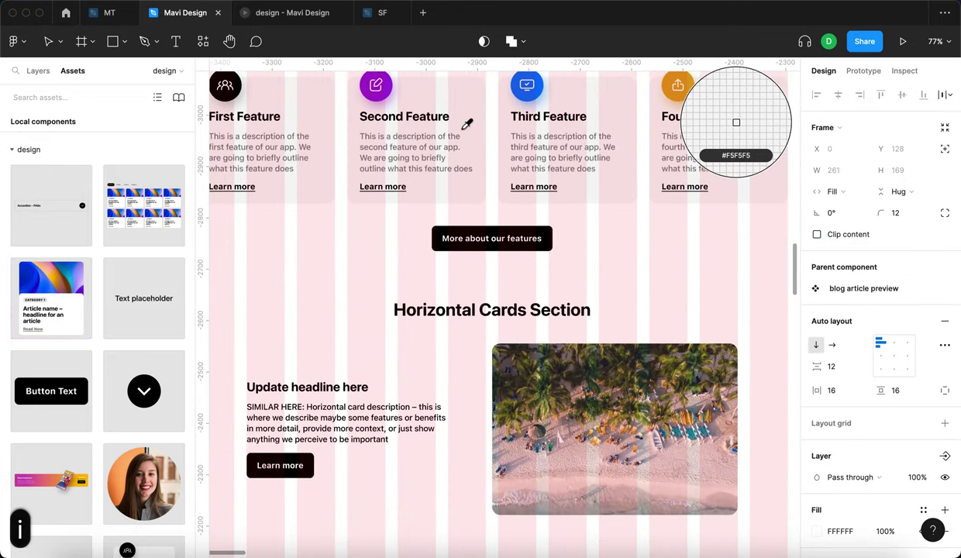
{"action": "left_click", "coordinate": [447, 120]}
{"action": "scroll", "coordinate": [474, 142], "scroll_direction": "down", "scroll_amount": 10}
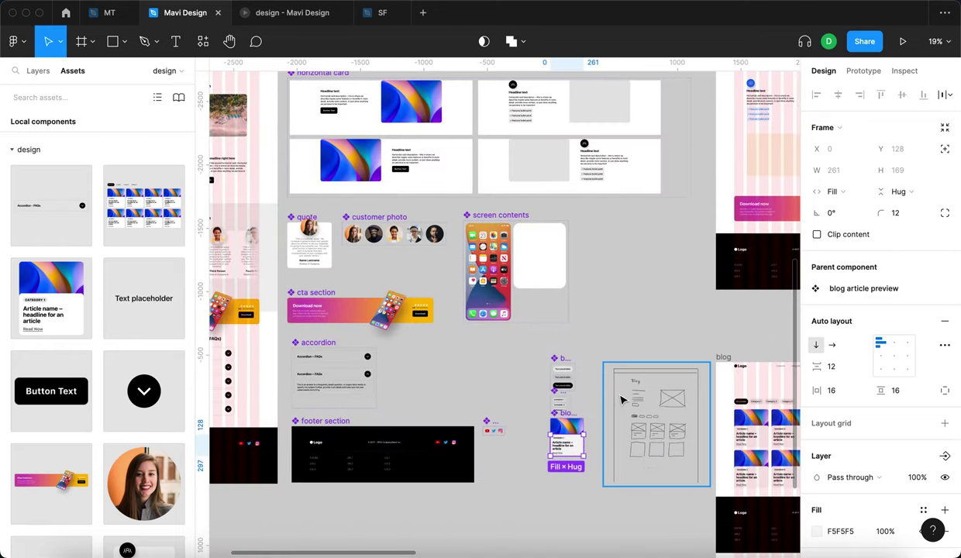
Examine the recoloured article cards on the blog frame and throughout the running prototype.
{"action": "scroll", "coordinate": [542, 348], "scroll_direction": "right", "scroll_amount": 5}
{"action": "scroll", "coordinate": [611, 451], "scroll_direction": "up", "scroll_amount": 6}
{"action": "scroll", "coordinate": [660, 408], "scroll_direction": "down", "scroll_amount": 5}
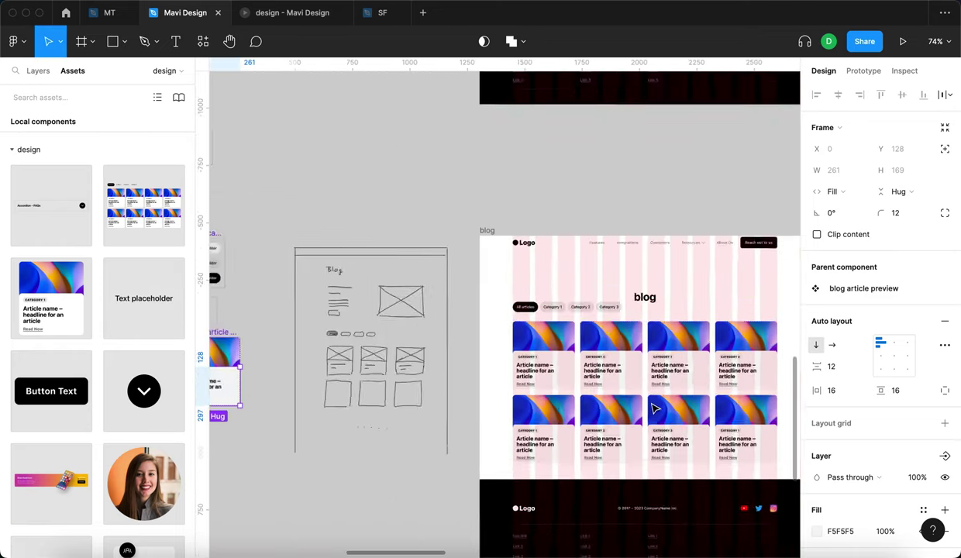
{"action": "scroll", "coordinate": [647, 405], "scroll_direction": "left", "scroll_amount": 3}
{"action": "scroll", "coordinate": [361, 356], "scroll_direction": "up", "scroll_amount": 7}
{"action": "scroll", "coordinate": [361, 356], "scroll_direction": "down", "scroll_amount": 5}
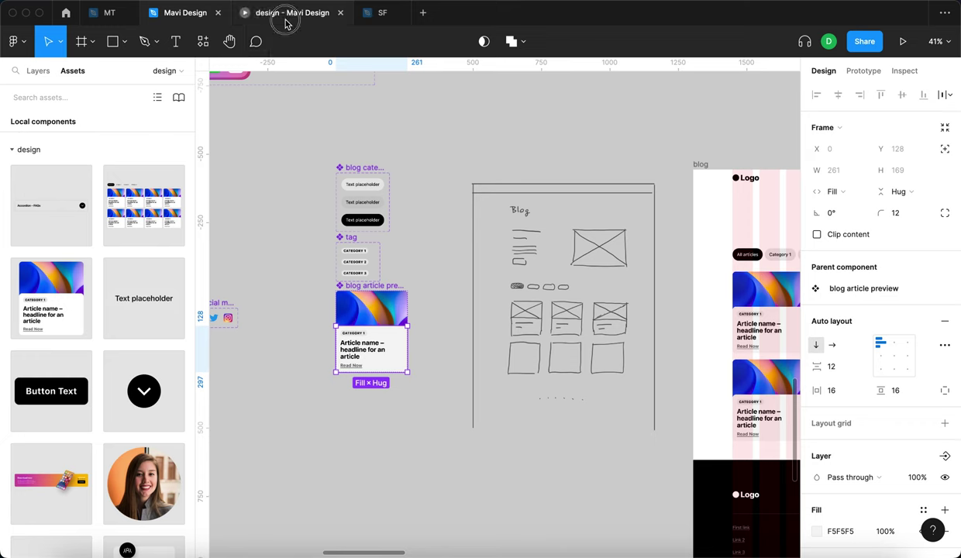
{"action": "key", "text": "ctrl+Tab"}
{"action": "scroll", "coordinate": [109, 192], "scroll_direction": "down", "scroll_amount": 3}
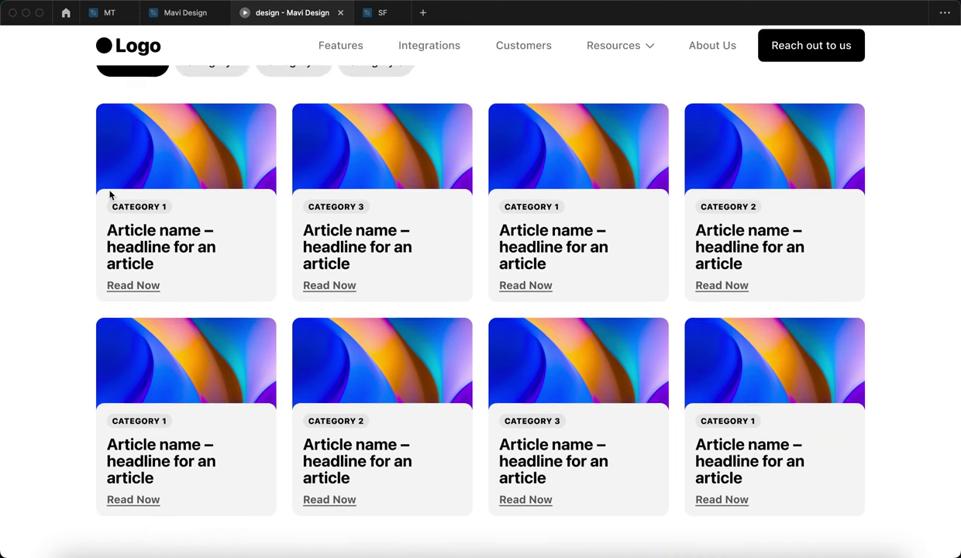
{"action": "scroll", "coordinate": [112, 225], "scroll_direction": "up", "scroll_amount": 3}
{"action": "scroll", "coordinate": [114, 242], "scroll_direction": "down", "scroll_amount": 2}
{"action": "scroll", "coordinate": [224, 308], "scroll_direction": "down", "scroll_amount": 2}
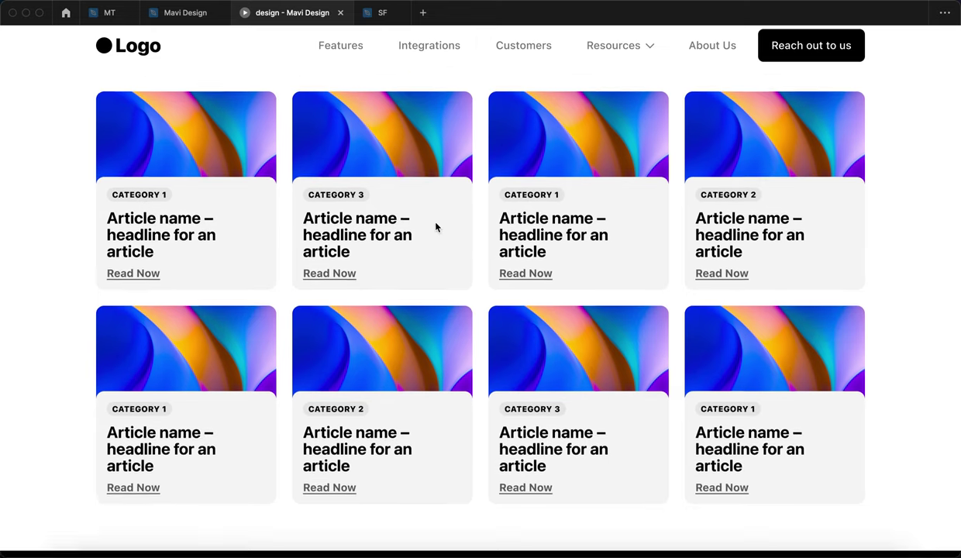
{"action": "scroll", "coordinate": [437, 229], "scroll_direction": "up", "scroll_amount": 5}
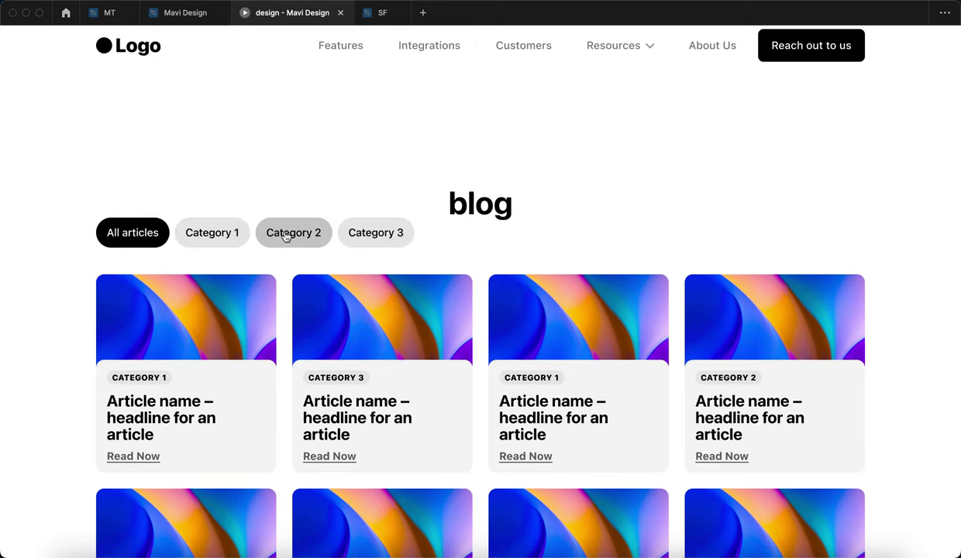
Test switching between the Category 1, Category 2, Category 3 and All articles tabs in the blog prototype.
{"action": "left_click", "coordinate": [226, 246]}
{"action": "scroll", "coordinate": [186, 333], "scroll_direction": "down", "scroll_amount": 4}
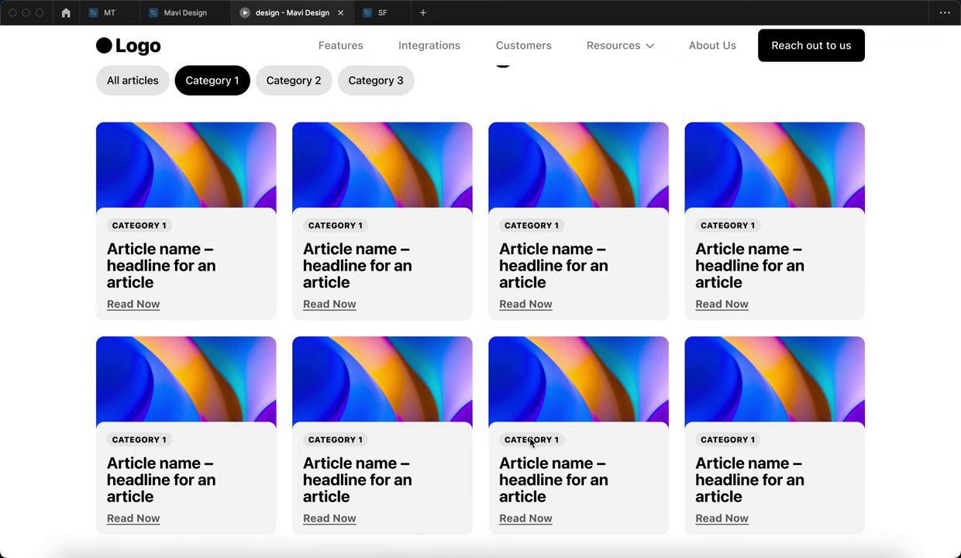
{"action": "scroll", "coordinate": [467, 360], "scroll_direction": "up", "scroll_amount": 3}
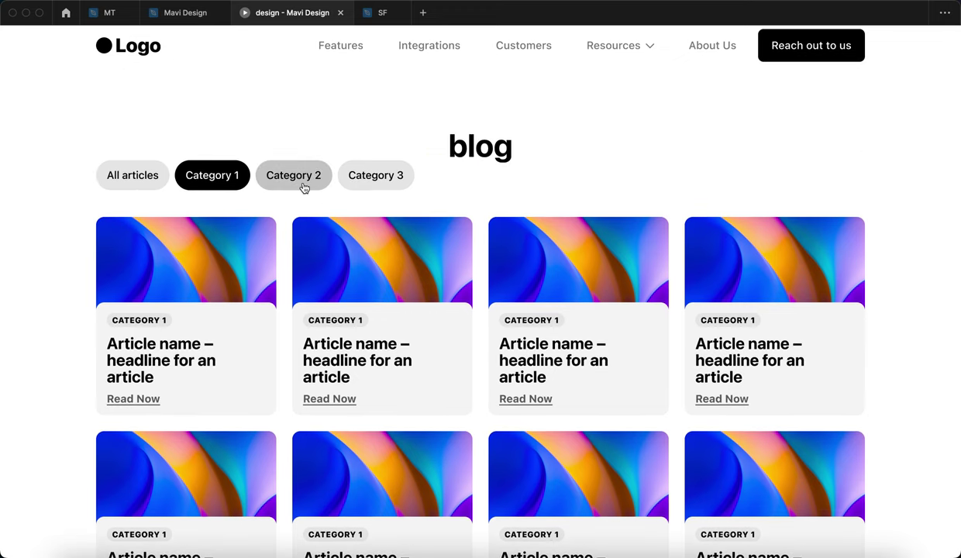
{"action": "left_click", "coordinate": [303, 177]}
{"action": "scroll", "coordinate": [179, 200], "scroll_direction": "down", "scroll_amount": 5}
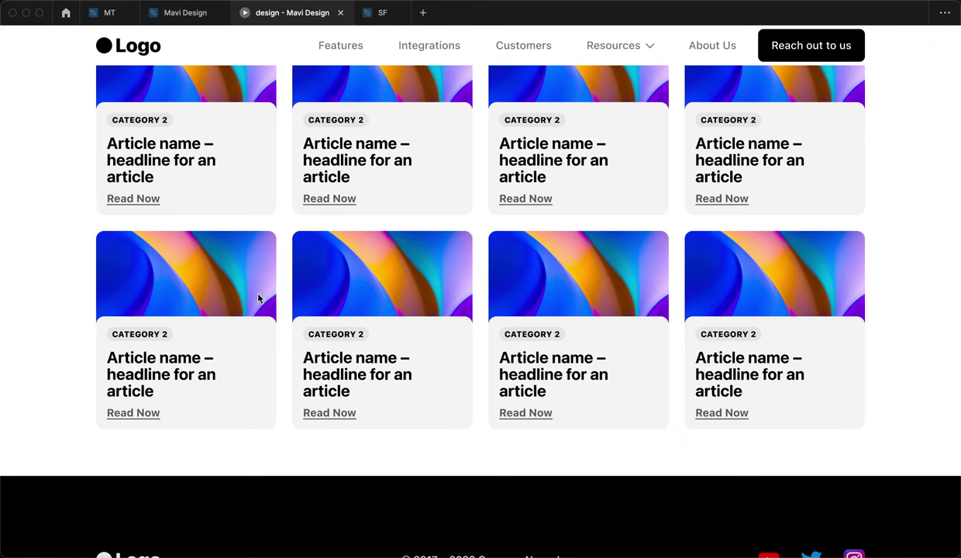
{"action": "scroll", "coordinate": [245, 302], "scroll_direction": "up", "scroll_amount": 6}
{"action": "left_click", "coordinate": [396, 214]}
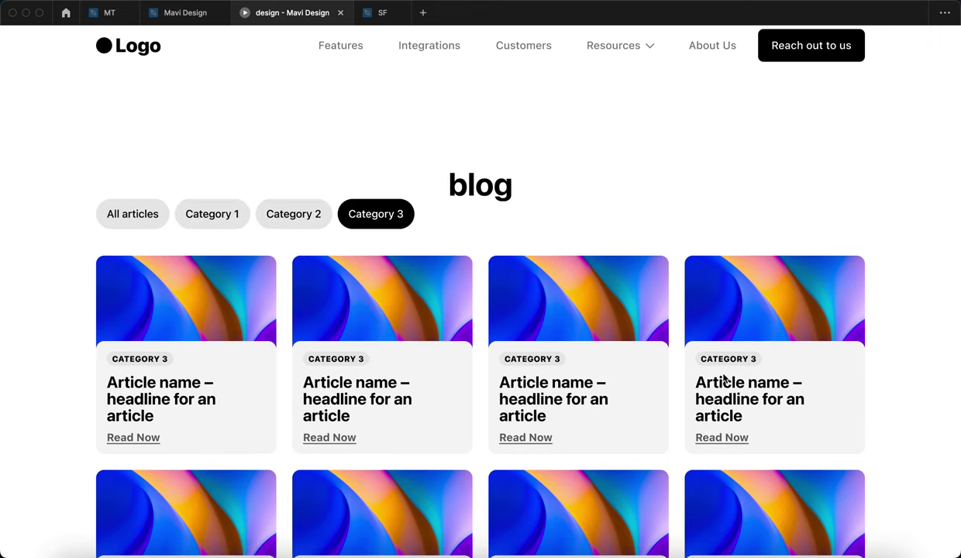
{"action": "scroll", "coordinate": [724, 378], "scroll_direction": "down", "scroll_amount": 4}
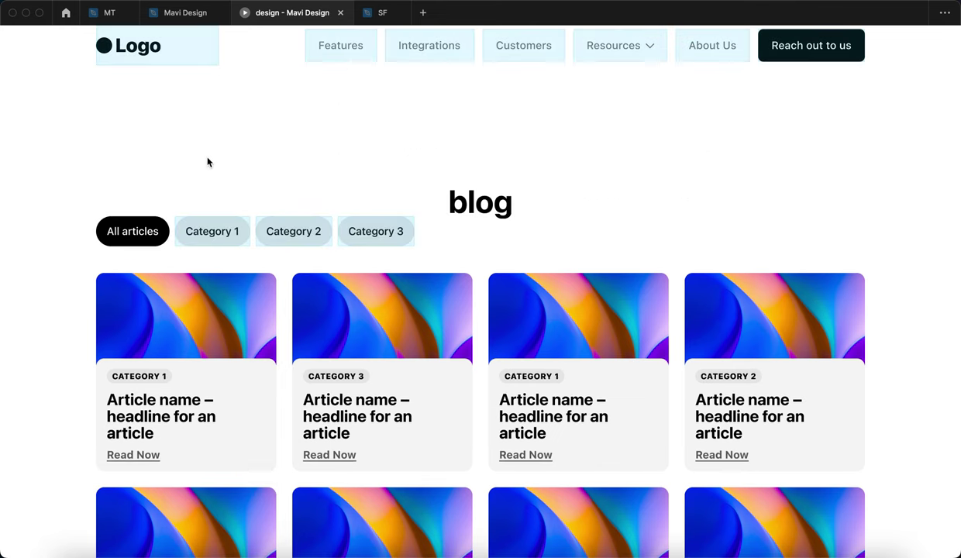
{"action": "left_click", "coordinate": [206, 160]}
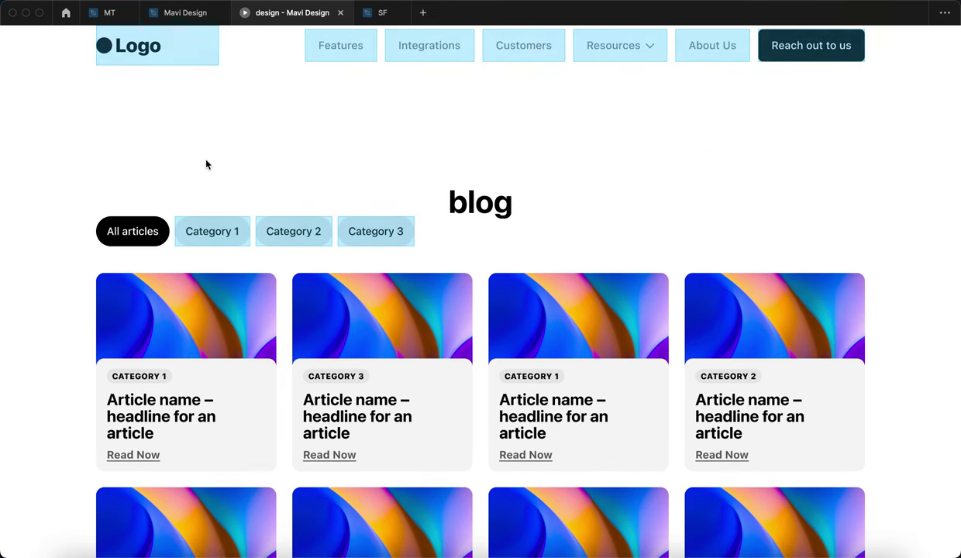
In the design file, hide the image fill of the blog article preview's picture and add a 000000 fill at 20% opacity.
{"action": "left_click", "coordinate": [182, 13]}
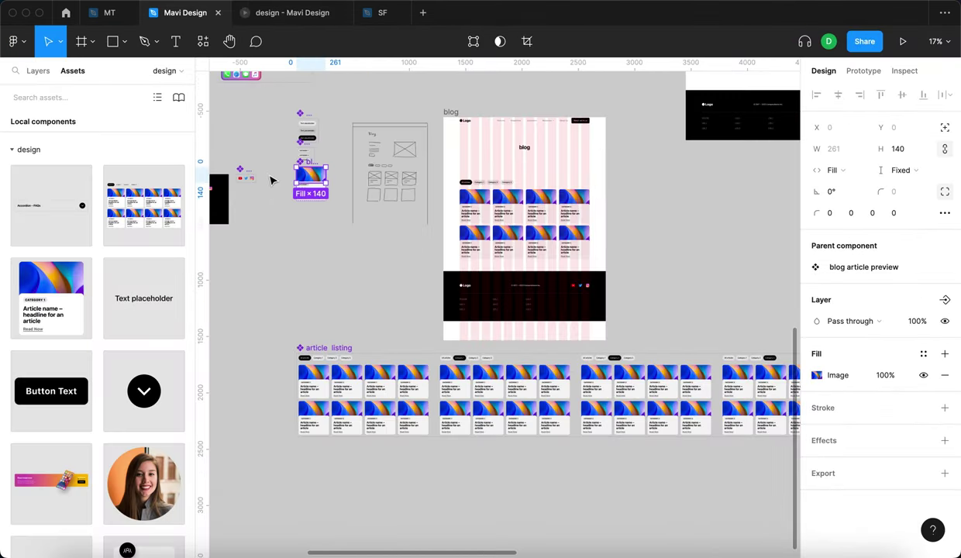
{"action": "scroll", "coordinate": [284, 184], "scroll_direction": "up", "scroll_amount": 5}
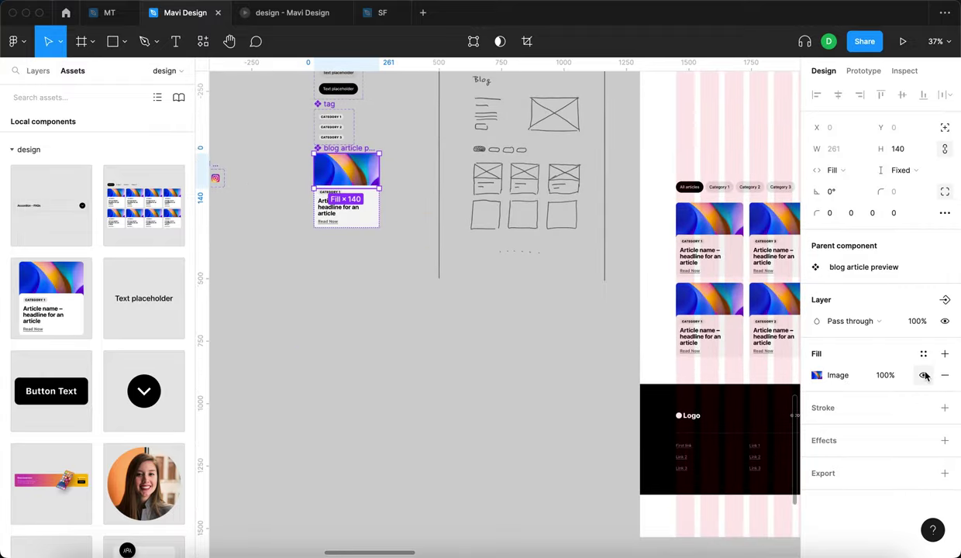
{"action": "left_click", "coordinate": [922, 375]}
{"action": "left_click", "coordinate": [943, 354]}
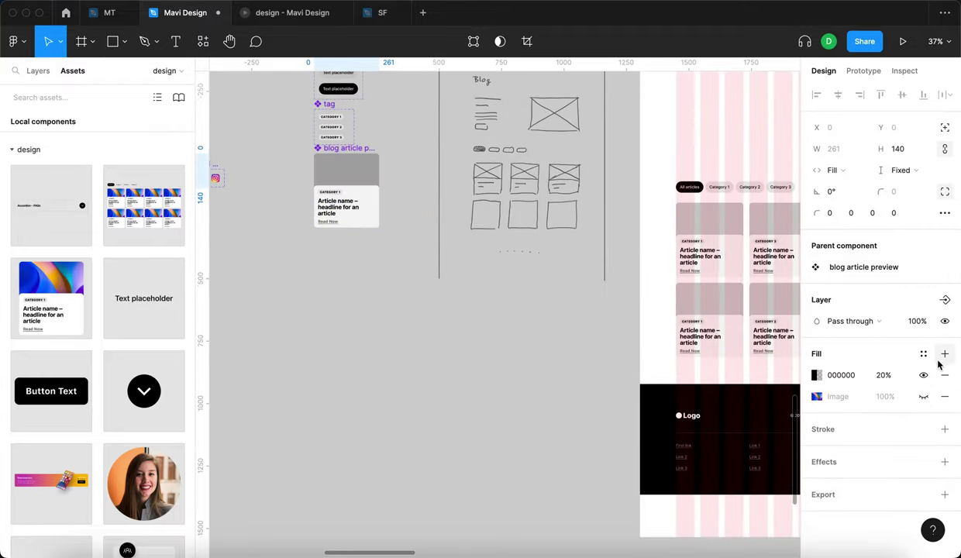
{"action": "scroll", "coordinate": [590, 356], "scroll_direction": "right", "scroll_amount": 4}
{"action": "left_click", "coordinate": [886, 377]}
{"action": "key", "text": "shift+Down"}
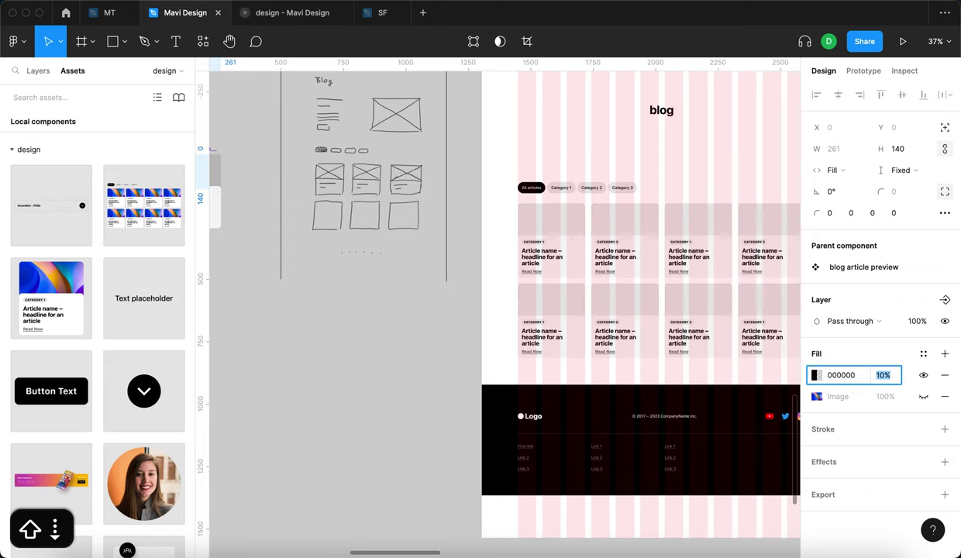
{"action": "key", "text": "shift+Up"}
{"action": "key", "text": "Return"}
{"action": "left_click", "coordinate": [300, 391]}
{"action": "scroll", "coordinate": [304, 394], "scroll_direction": "left", "scroll_amount": 5}
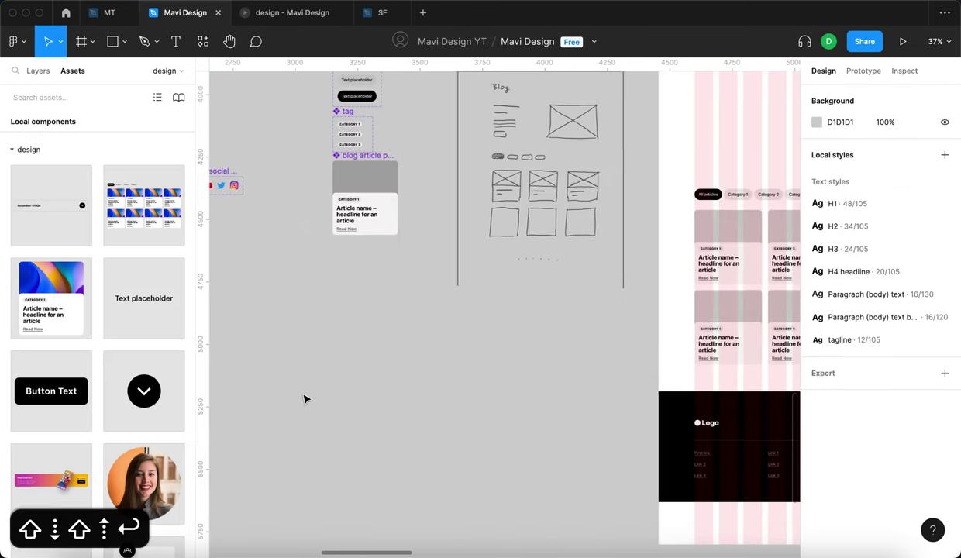
Check the grey picture placeholders in the blog prototype while switching through all the category tabs.
{"action": "left_click", "coordinate": [269, 22]}
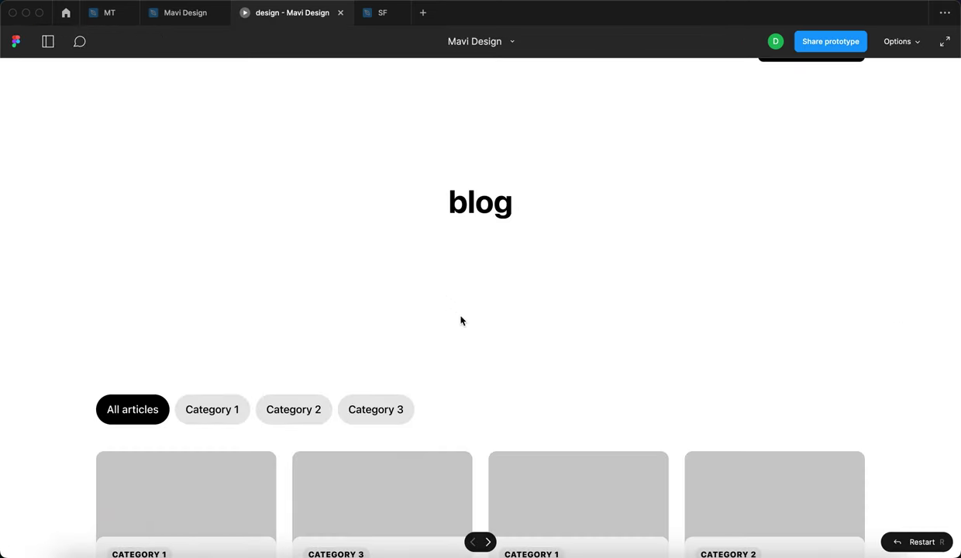
{"action": "left_click", "coordinate": [460, 319]}
{"action": "scroll", "coordinate": [460, 320], "scroll_direction": "down", "scroll_amount": 5}
{"action": "scroll", "coordinate": [898, 300], "scroll_direction": "up", "scroll_amount": 2}
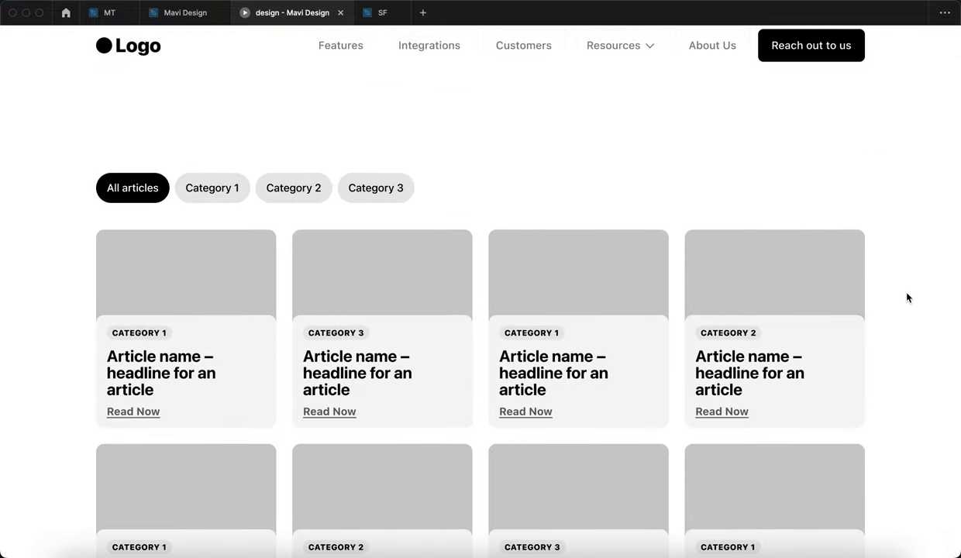
{"action": "left_click", "coordinate": [212, 187]}
{"action": "left_click", "coordinate": [376, 187]}
{"action": "scroll", "coordinate": [831, 330], "scroll_direction": "down", "scroll_amount": 1}
{"action": "left_click", "coordinate": [294, 157]}
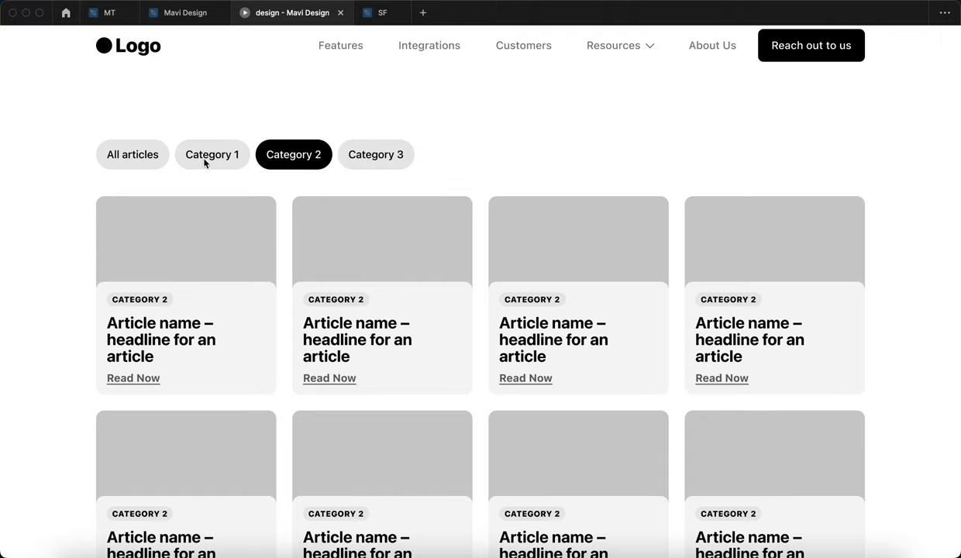
{"action": "left_click", "coordinate": [211, 157]}
{"action": "left_click", "coordinate": [132, 157]}
{"action": "scroll", "coordinate": [550, 172], "scroll_direction": "down", "scroll_amount": 2}
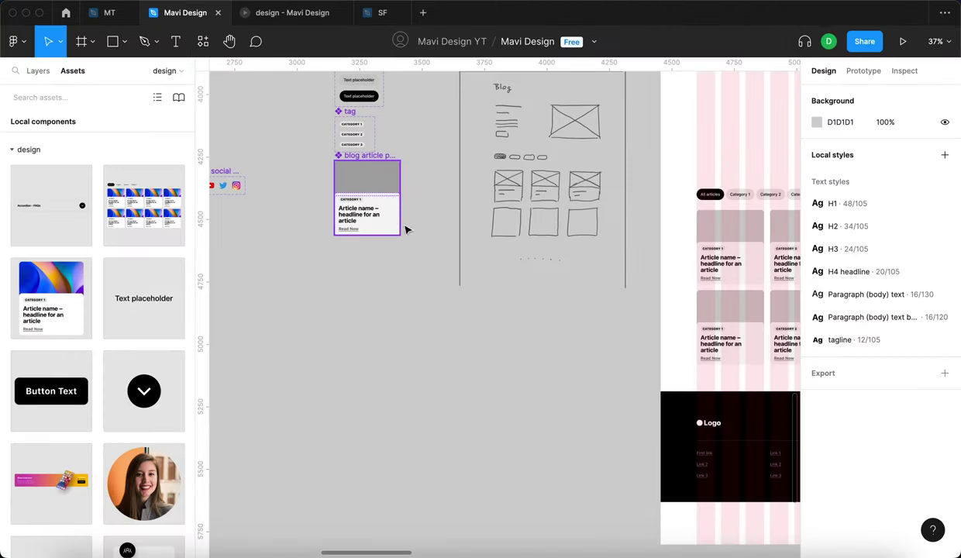
In the design file, move the blog frame's centred heading toward the page's left margin, to about X 173, Y 178.
{"action": "mouse_move", "coordinate": [543, 300]}
{"action": "left_mouse_down"}
{"action": "mouse_move", "coordinate": [397, 428]}
{"action": "mouse_move", "coordinate": [396, 444]}
{"action": "left_mouse_up"}
{"action": "mouse_move", "coordinate": [433, 358]}
{"action": "left_mouse_down"}
{"action": "mouse_move", "coordinate": [285, 317]}
{"action": "mouse_move", "coordinate": [350, 291]}
{"action": "left_mouse_up"}
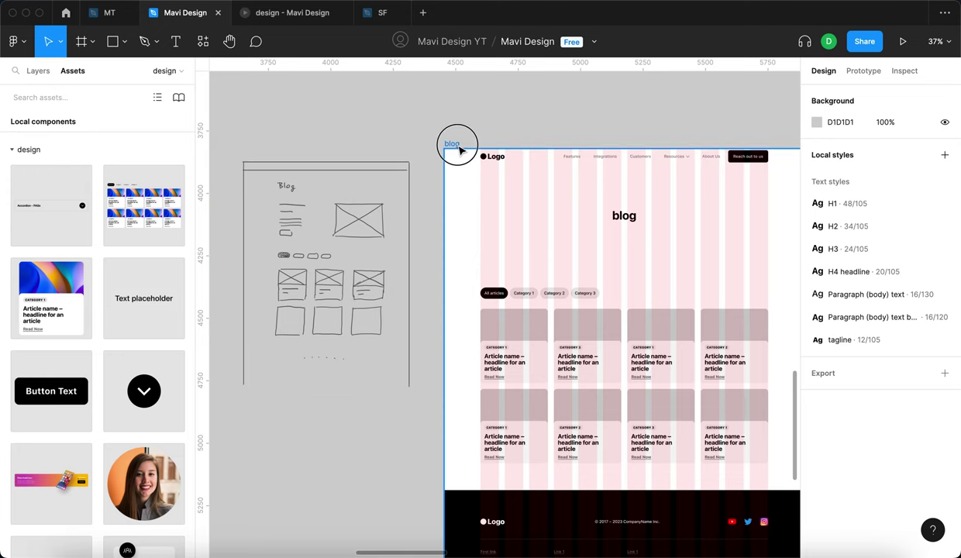
{"action": "scroll", "coordinate": [581, 225], "scroll_direction": "down", "scroll_amount": 5}
{"action": "scroll", "coordinate": [573, 230], "scroll_direction": "down", "scroll_amount": 1}
{"action": "left_click_drag", "start_coordinate": [603, 209], "coordinate": [535, 192]}
{"action": "scroll", "coordinate": [535, 193], "scroll_direction": "up", "scroll_amount": 5}
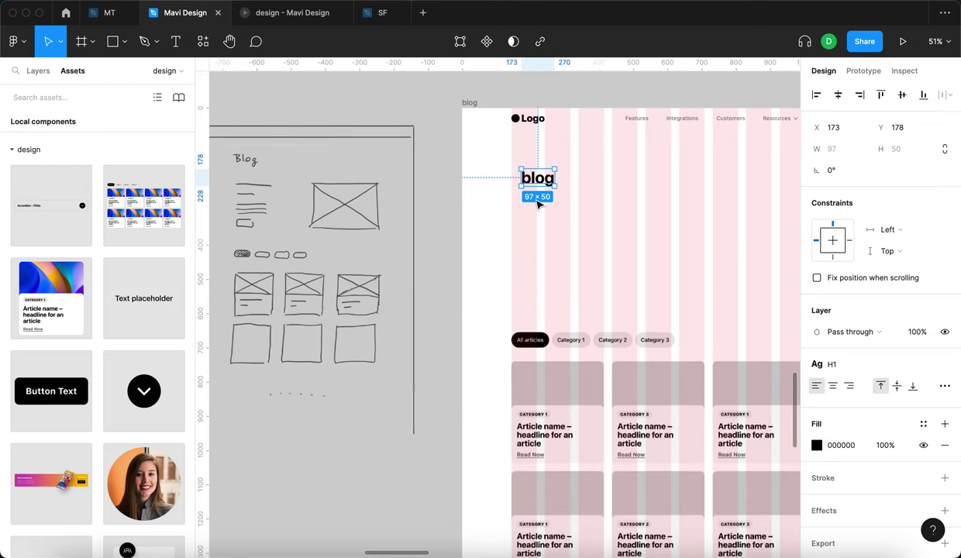
Change the heading text to "Blog" and align it with the first grid column just below the header logo.
{"action": "key", "text": "Return"}
{"action": "type", "text": "Bl"}
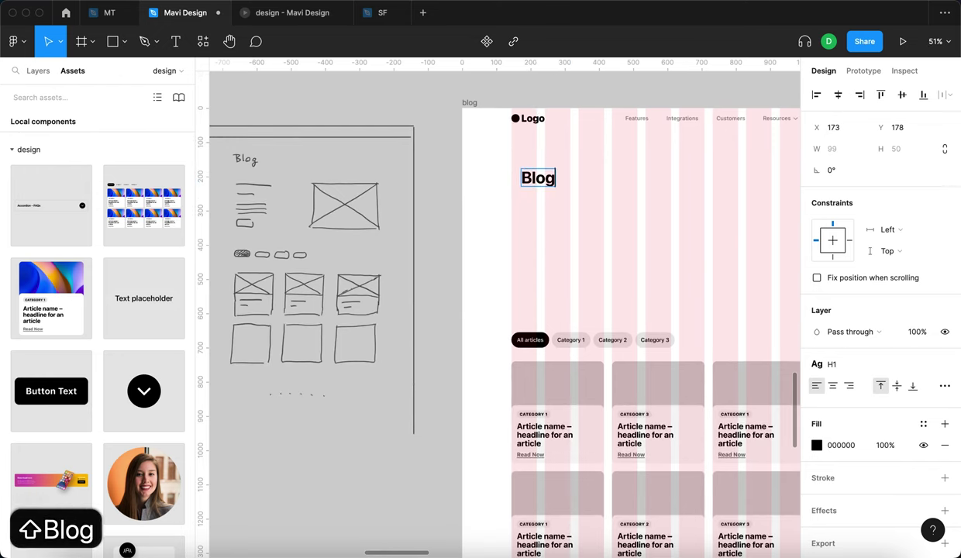
{"action": "key", "text": "Escape"}
{"action": "left_click_drag", "start_coordinate": [545, 187], "coordinate": [535, 162]}
{"action": "left_click", "coordinate": [551, 231]}
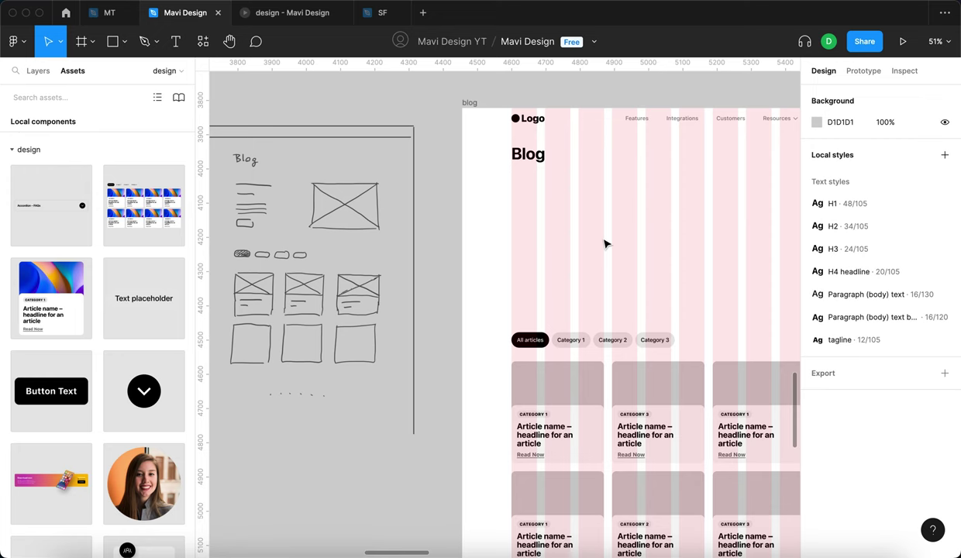
Duplicate the "Blog" heading just below itself, at Y 231, and give the copy the H2 text style.
{"action": "left_click", "coordinate": [533, 162]}
{"action": "scroll", "coordinate": [440, 204], "scroll_direction": "left", "scroll_amount": 3}
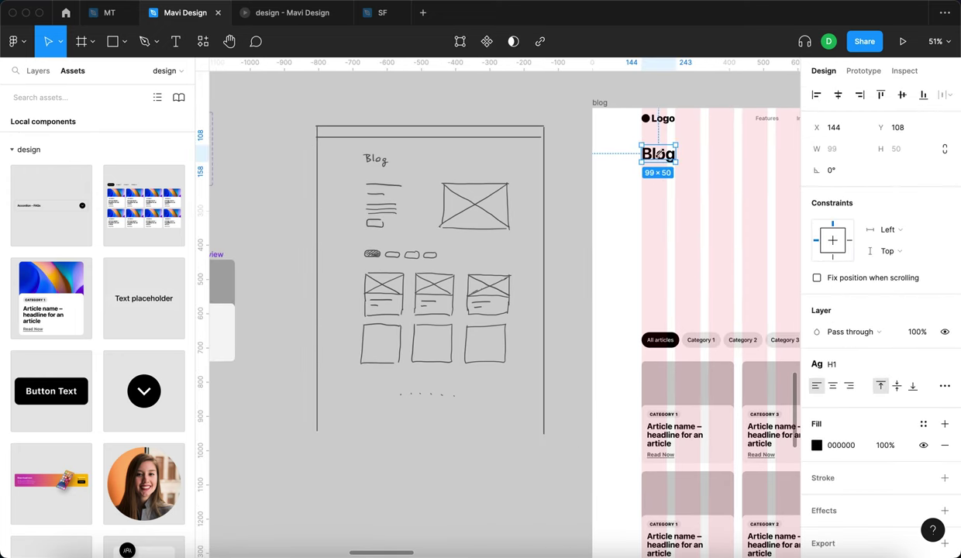
{"action": "left_click_drag", "start_coordinate": [656, 203], "coordinate": [656, 196]}
{"action": "scroll", "coordinate": [677, 210], "scroll_direction": "right", "scroll_amount": 2}
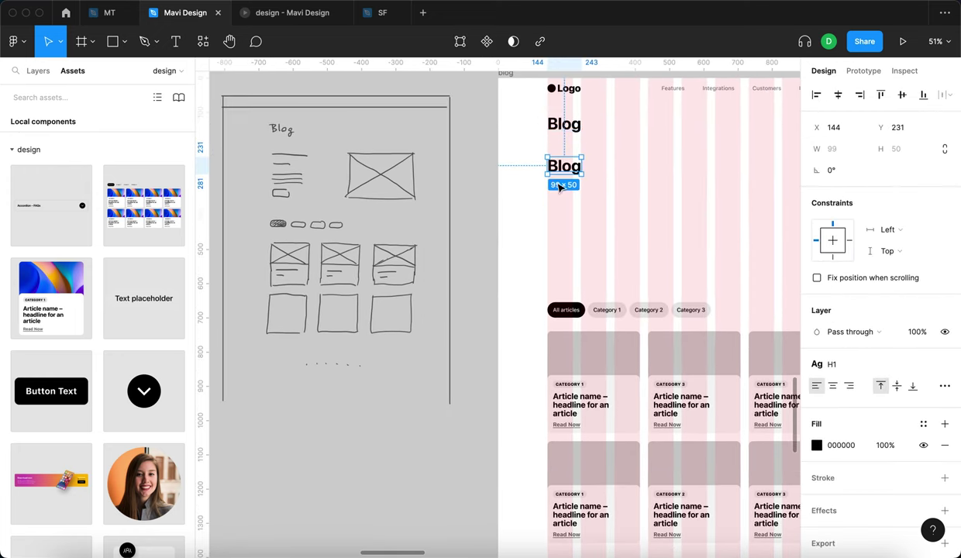
{"action": "left_click", "coordinate": [830, 363]}
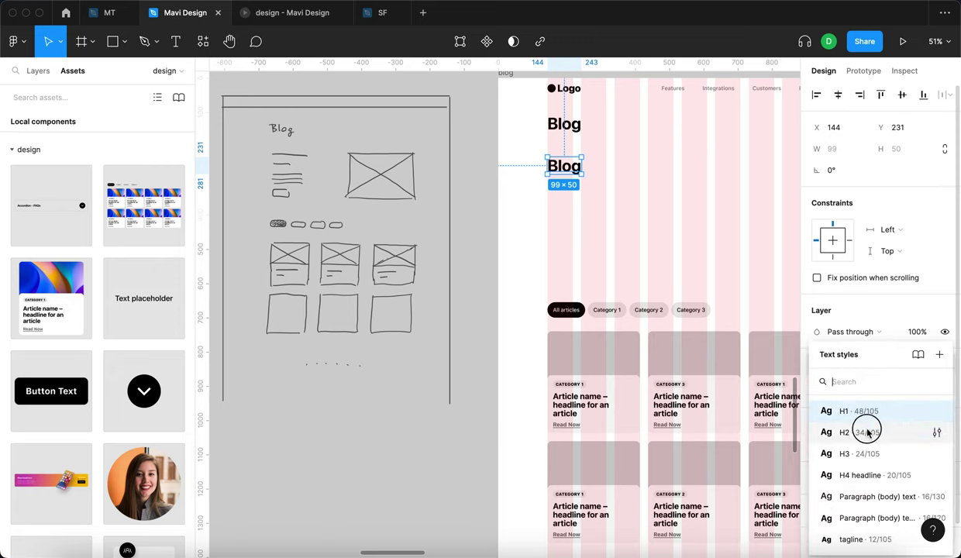
{"action": "left_click", "coordinate": [860, 428]}
Change the H2 copy's text to "This is a featured article – the most important piece of content" and narrow its text box to 368 wide.
{"action": "double_click", "coordinate": [568, 166]}
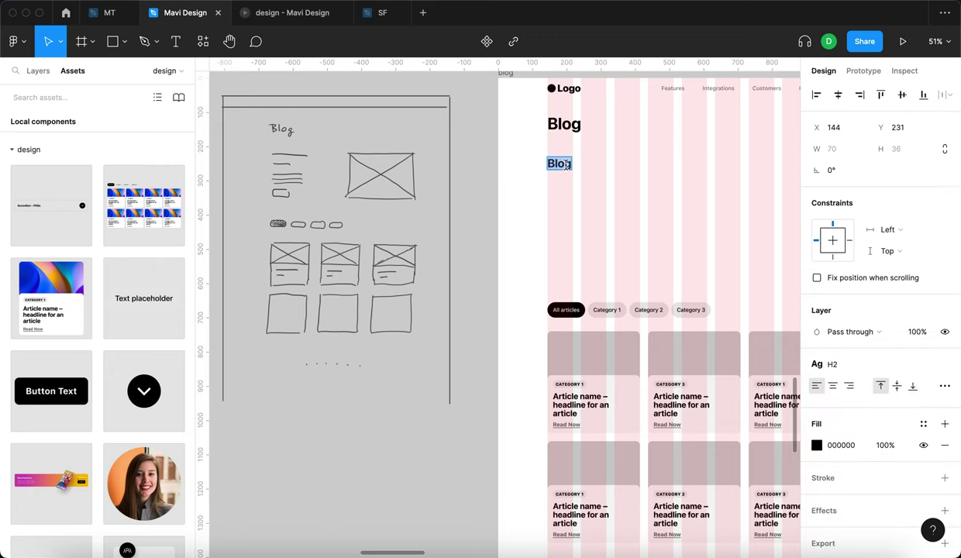
{"action": "type", "text": "This is  a featured article ÷"}
{"action": "key", "text": "BackSpace"}
{"action": "key", "text": "BackSpace"}
{"action": "type", "text": "–"}
{"action": "key", "text": "BackSpace"}
{"action": "key", "text": "BackSpace"}
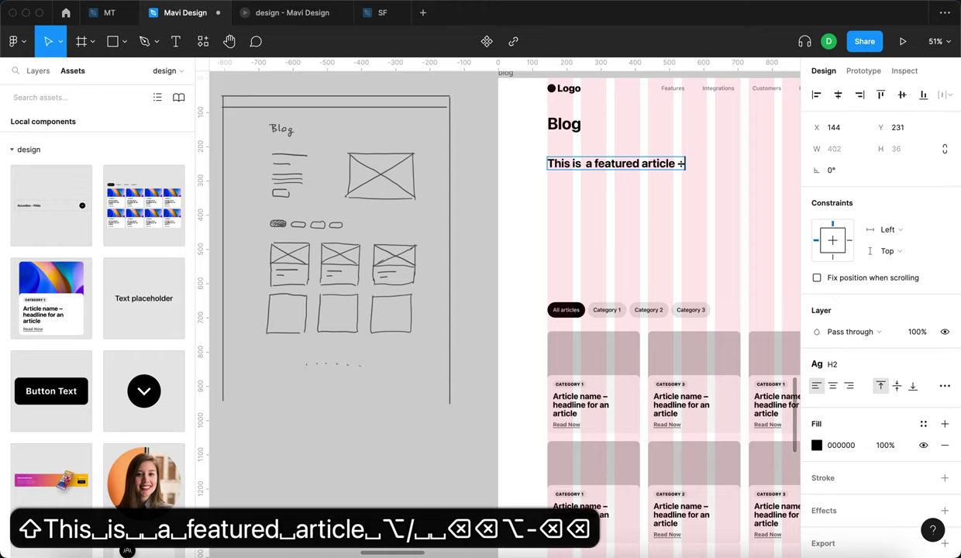
{"action": "type", "text": "– the  most  importan"}
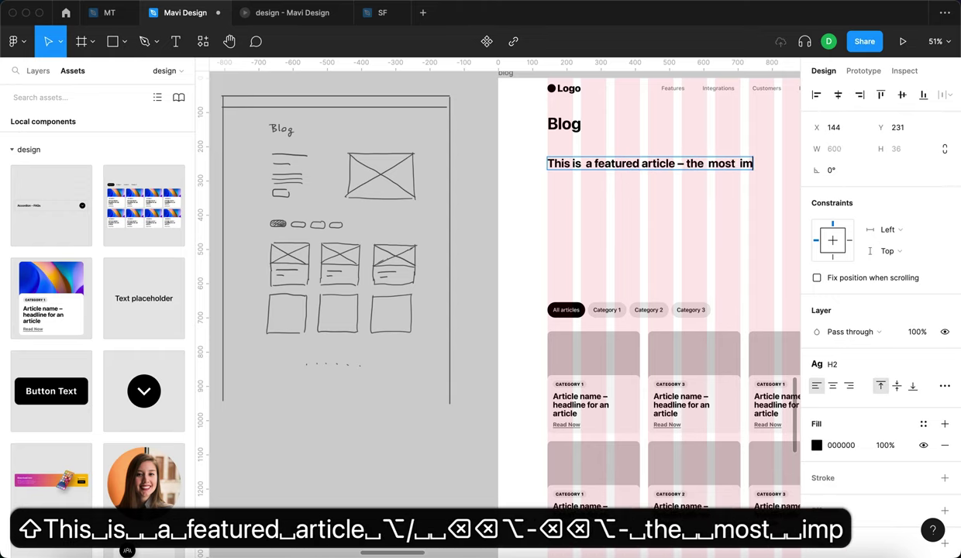
{"action": "type", "text": "t  piece  of  content"}
{"action": "key", "text": "Escape"}
{"action": "left_click_drag", "start_coordinate": [719, 172], "coordinate": [495, 199]}
{"action": "scroll", "coordinate": [495, 199], "scroll_direction": "up", "scroll_amount": 5}
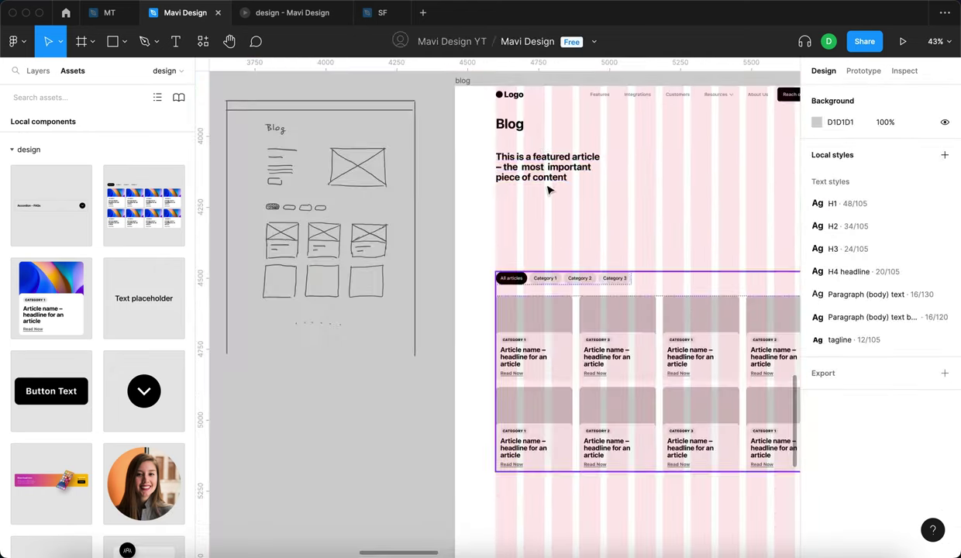
Duplicate the featured article headline below itself, at Y 379, and apply the Paragraph (body) text style to the copy.
{"action": "left_click", "coordinate": [548, 161]}
{"action": "scroll", "coordinate": [548, 161], "scroll_direction": "up", "scroll_amount": 5}
{"action": "left_click_drag", "start_coordinate": [573, 200], "coordinate": [577, 298]}
{"action": "left_click", "coordinate": [832, 363]}
{"action": "left_click", "coordinate": [852, 494]}
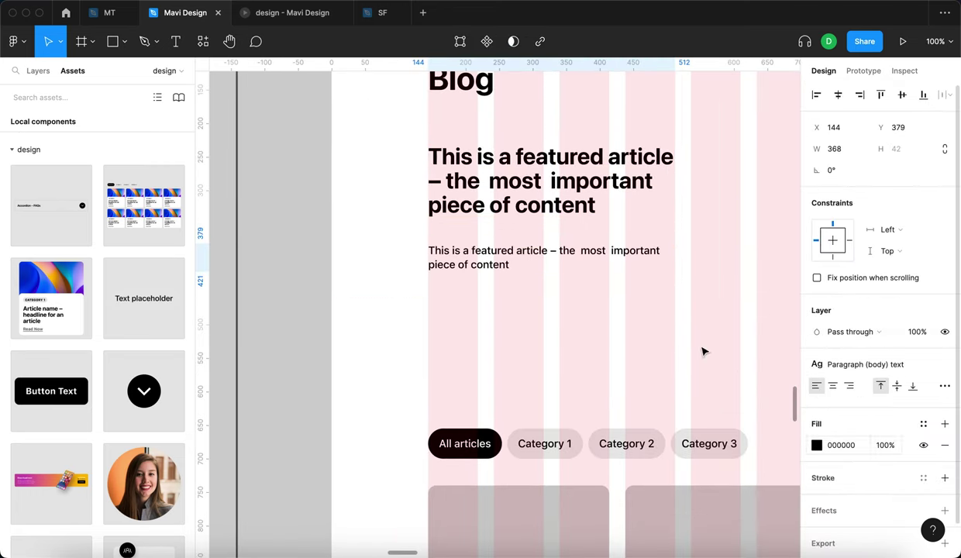
Replace the body copy with "Very short description of what's actually being discussed in this article, maybe the first sentences to provide a preview".
{"action": "double_click", "coordinate": [551, 251]}
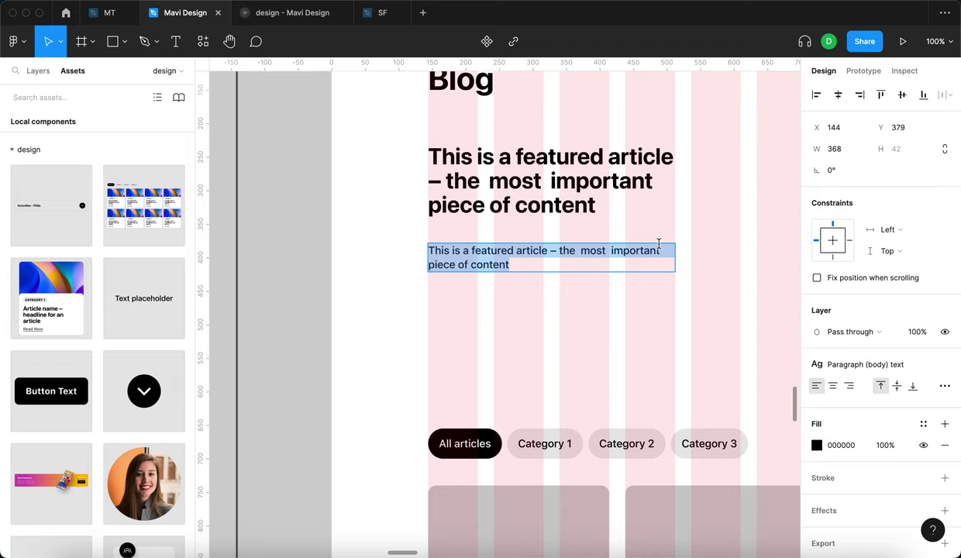
{"action": "type", "text": "This"}
{"action": "key", "text": "BackSpace"}
{"action": "key", "text": "BackSpace"}
{"action": "key", "text": "BackSpace"}
{"action": "key", "text": "BackSpace"}
{"action": "key", "text": "BackSpace"}
{"action": "key", "text": "BackSpace"}
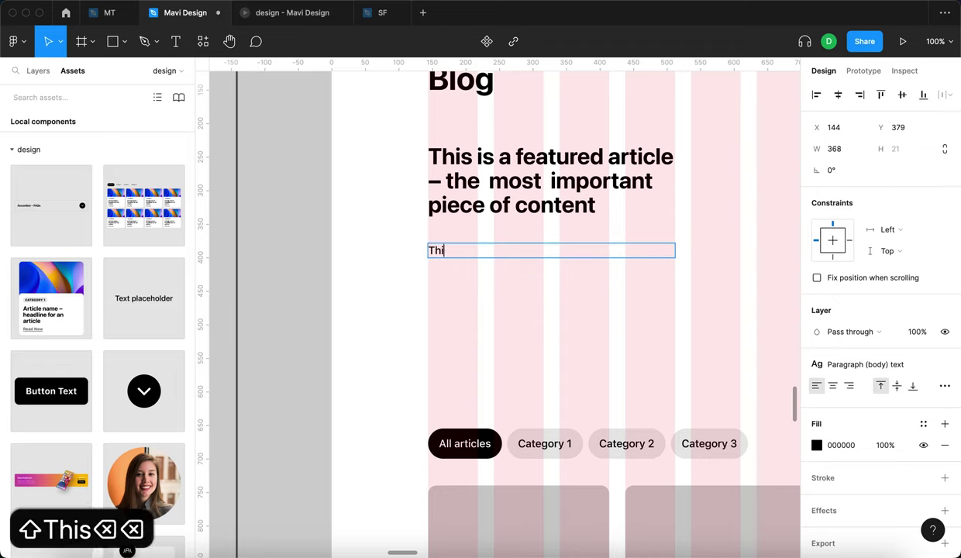
{"action": "type", "text": "Verz"}
{"action": "key", "text": "BackSpace"}
{"action": "type", "text": "y s"}
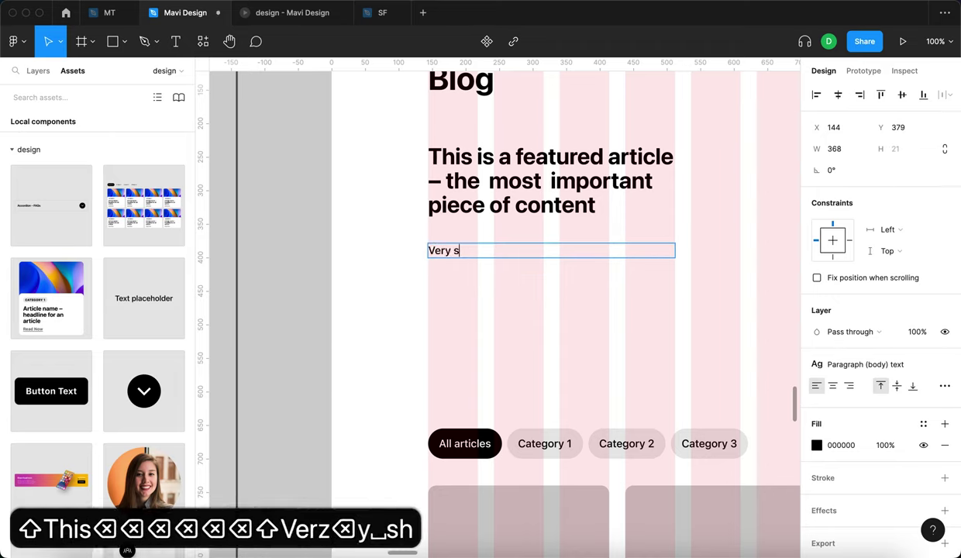
{"action": "type", "text": "hort  description of"}
{"action": "key", "text": "BackSpace"}
{"action": "type", "text": "of  "}
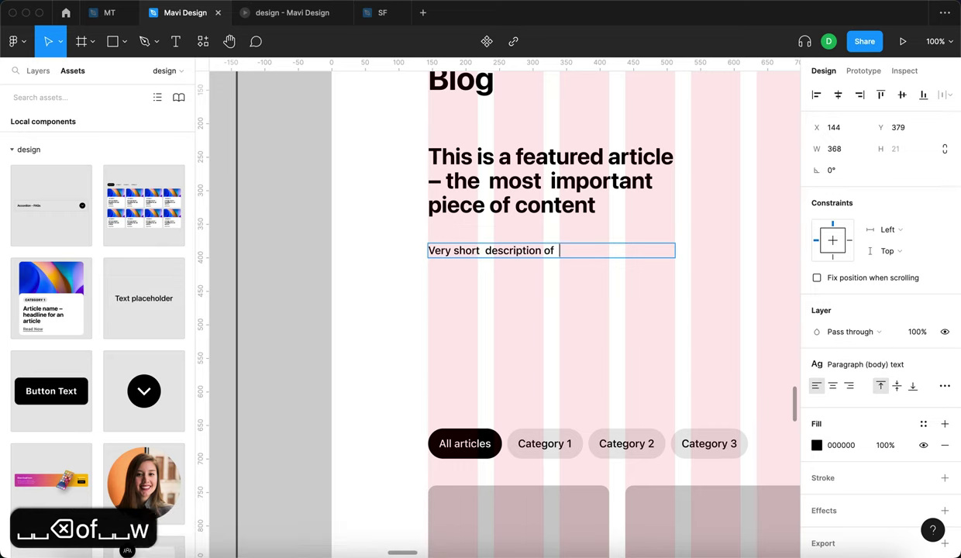
{"action": "type", "text": "what's  actual"}
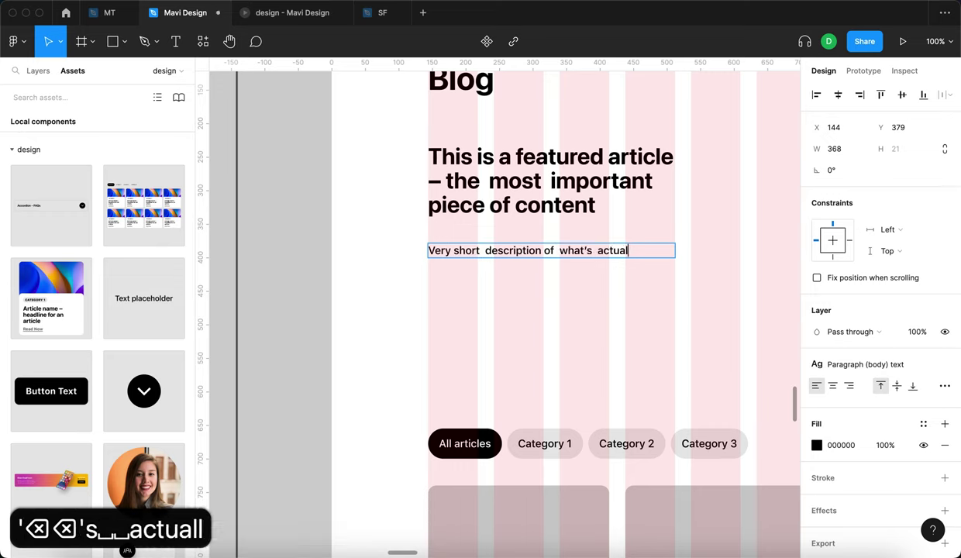
{"action": "type", "text": "ly being discus"}
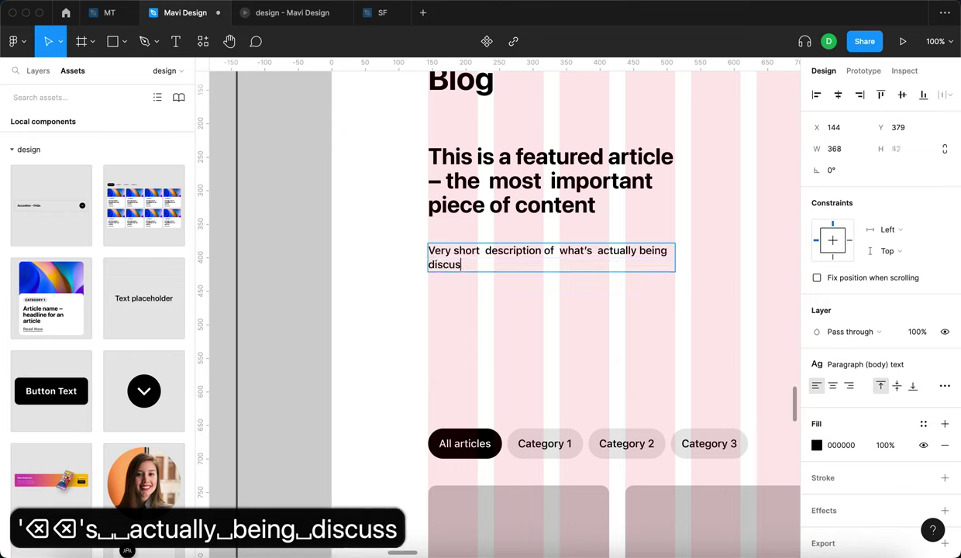
{"action": "type", "text": "sed  in this article  an"}
{"action": "key", "text": "BackSpace"}
{"action": "key", "text": "BackSpace"}
{"action": "key", "text": "BackSpace"}
{"action": "type", "text": ",  maybe  the  first sentences to provide a preview"}
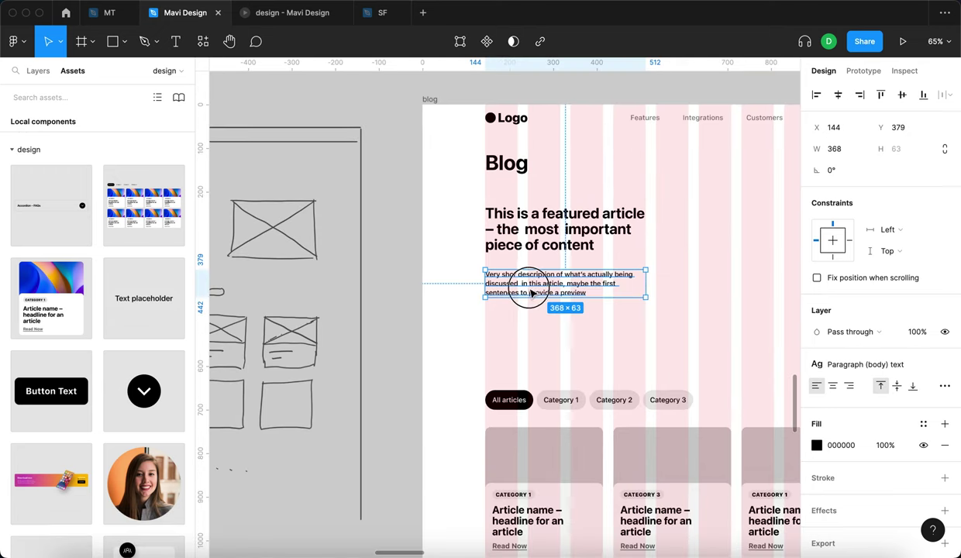
Nudge the description slightly up and add a button component beneath it, with the button text "Read Now".
{"action": "left_click_drag", "start_coordinate": [532, 293], "coordinate": [530, 291]}
{"action": "left_click", "coordinate": [528, 324]}
{"action": "scroll", "coordinate": [529, 324], "scroll_direction": "left", "scroll_amount": 2}
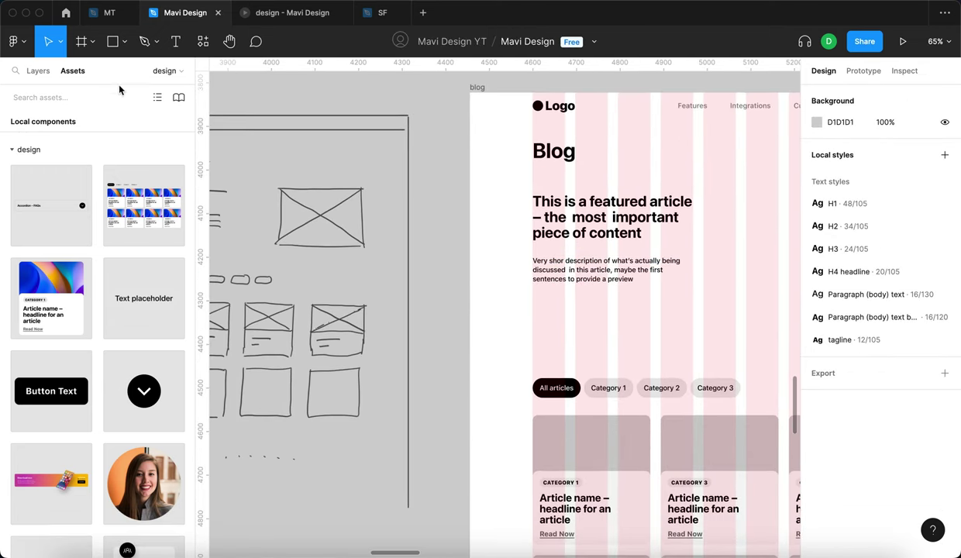
{"action": "left_click_drag", "start_coordinate": [53, 393], "coordinate": [571, 318]}
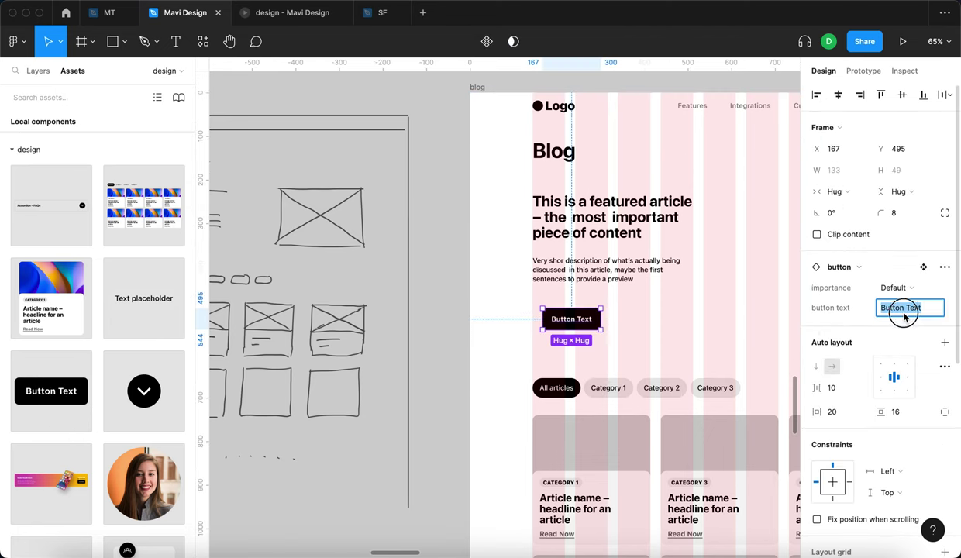
{"action": "type", "text": "Read Now"}
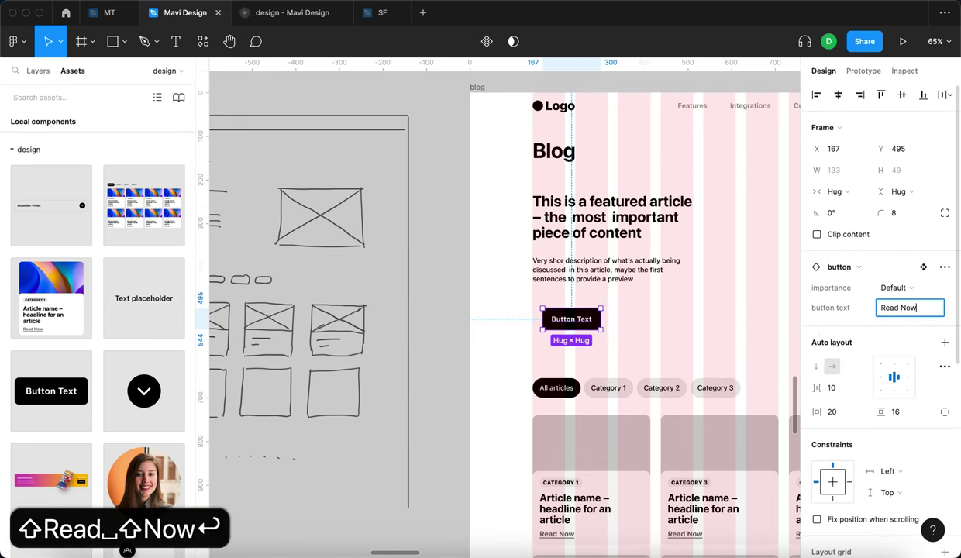
{"action": "left_click", "coordinate": [613, 335]}
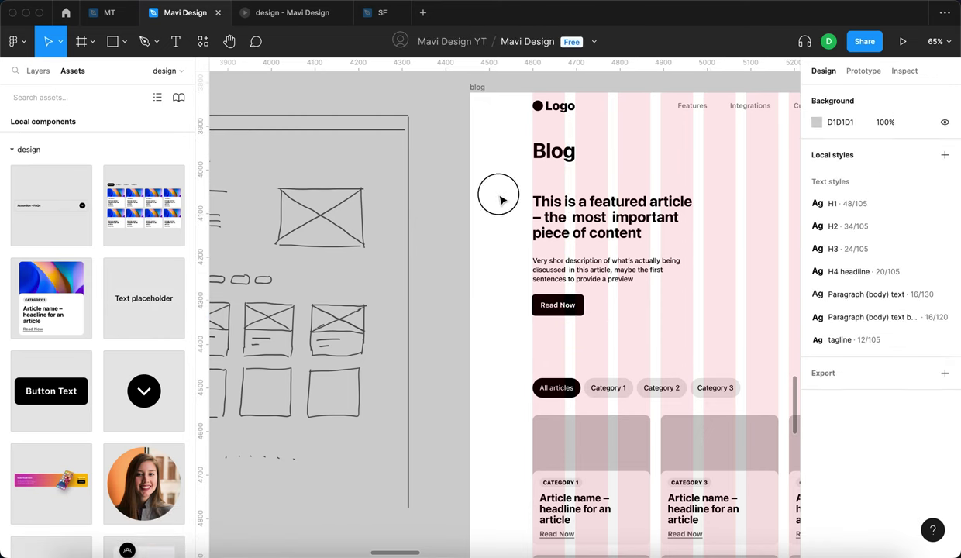
Wrap the featured headline, description and button in a vertical auto layout 380 wide, with both texts filling the container width.
{"action": "left_click_drag", "start_coordinate": [500, 200], "coordinate": [682, 358]}
{"action": "key", "text": "shift+a"}
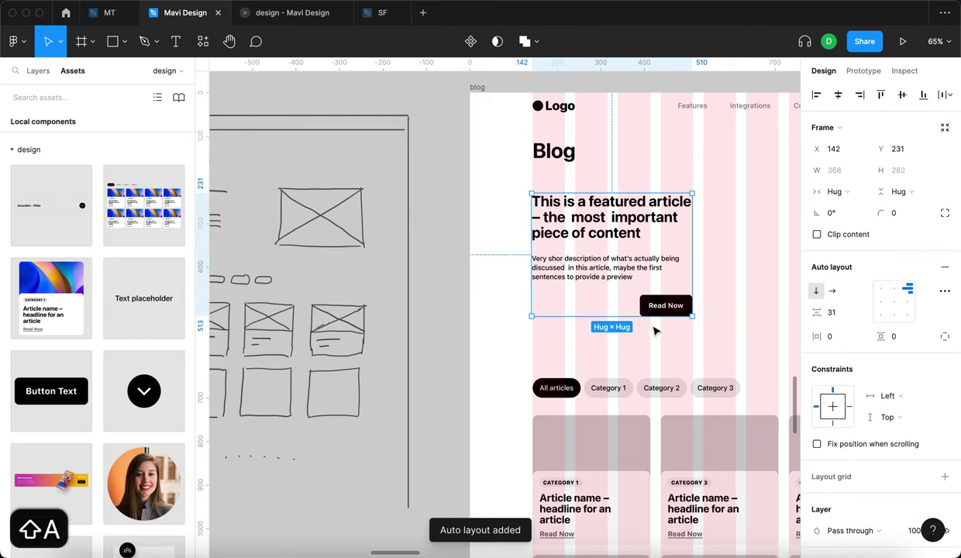
{"action": "key", "text": "Return"}
{"action": "left_click", "coordinate": [656, 306], "text": "shift"}
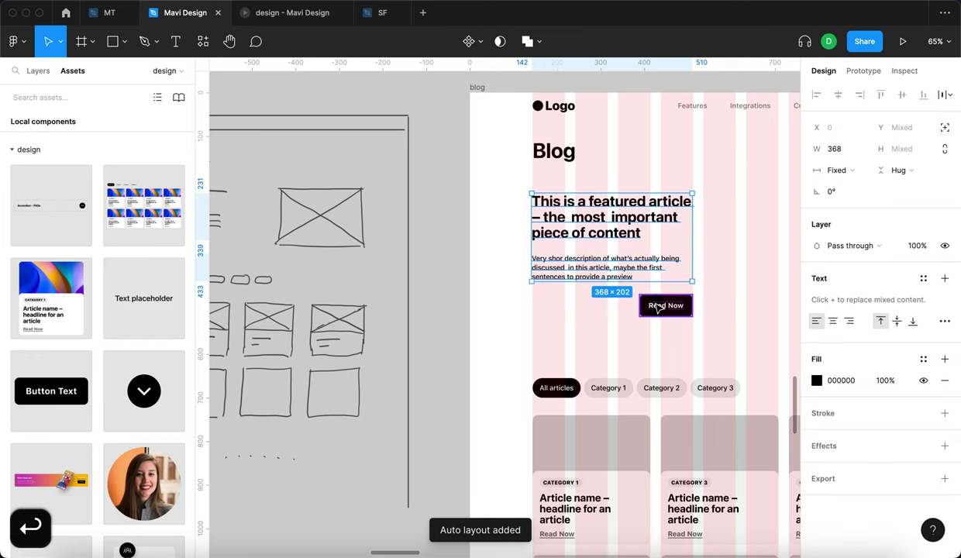
{"action": "left_click", "coordinate": [838, 169]}
{"action": "left_click", "coordinate": [860, 199]}
{"action": "key", "text": "shift+Return"}
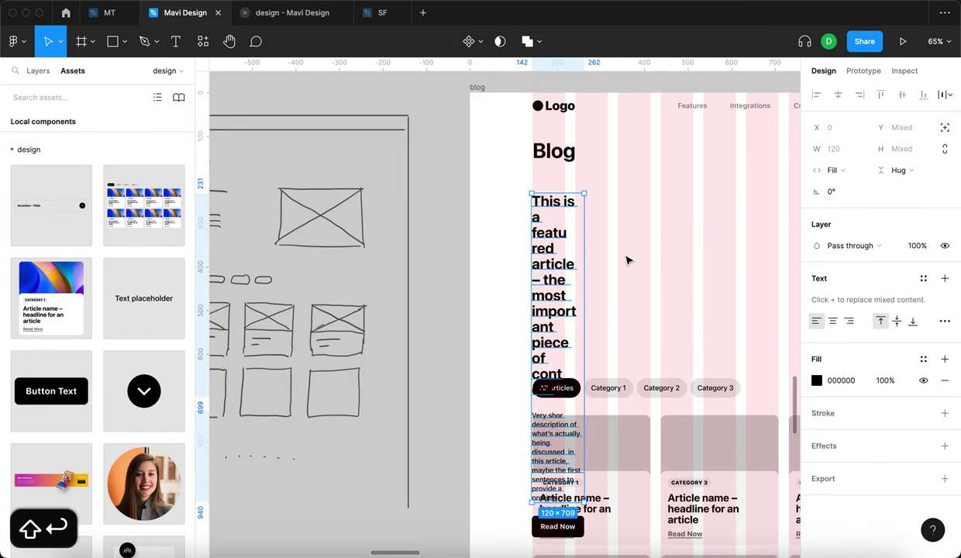
{"action": "left_click_drag", "start_coordinate": [585, 242], "coordinate": [696, 243]}
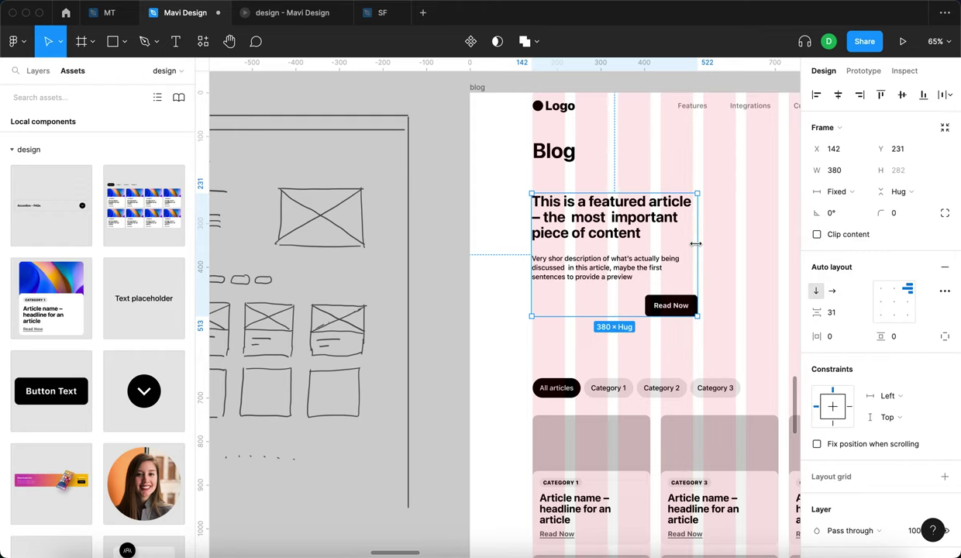
Align the featured text frame's contents to its top-left corner and set their vertical spacing to 24.
{"action": "left_click", "coordinate": [884, 292]}
{"action": "left_click", "coordinate": [831, 310]}
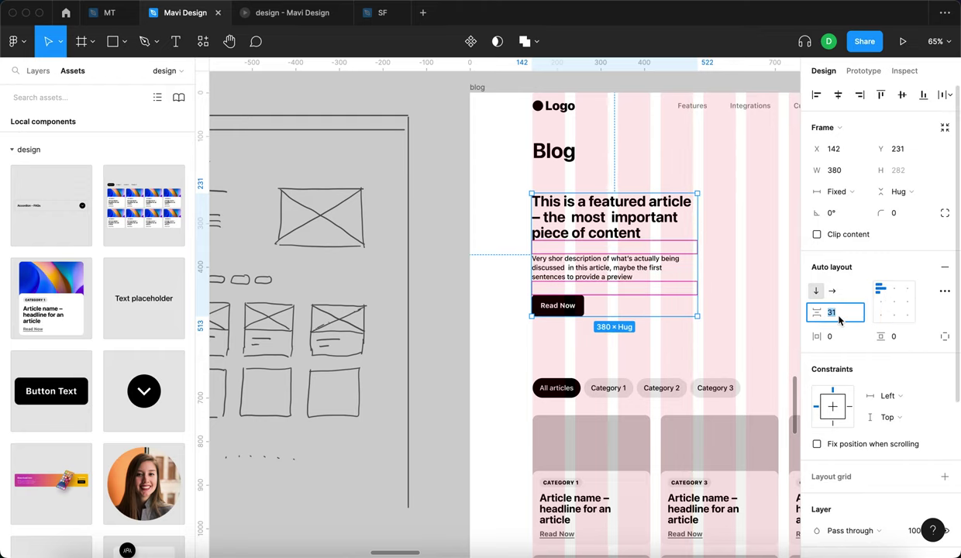
{"action": "key", "text": "Down"}
{"action": "key", "text": "Down"}
{"action": "key", "text": "Down"}
{"action": "key", "text": "Down"}
{"action": "key", "text": "Down"}
{"action": "key", "text": "Down"}
{"action": "left_click", "coordinate": [429, 199]}
Copy the beach photo from the home page's first horizontal card into the blog frame beside the featured text, at X 720, Y 198.
{"action": "scroll", "coordinate": [429, 198], "scroll_direction": "down", "scroll_amount": 5}
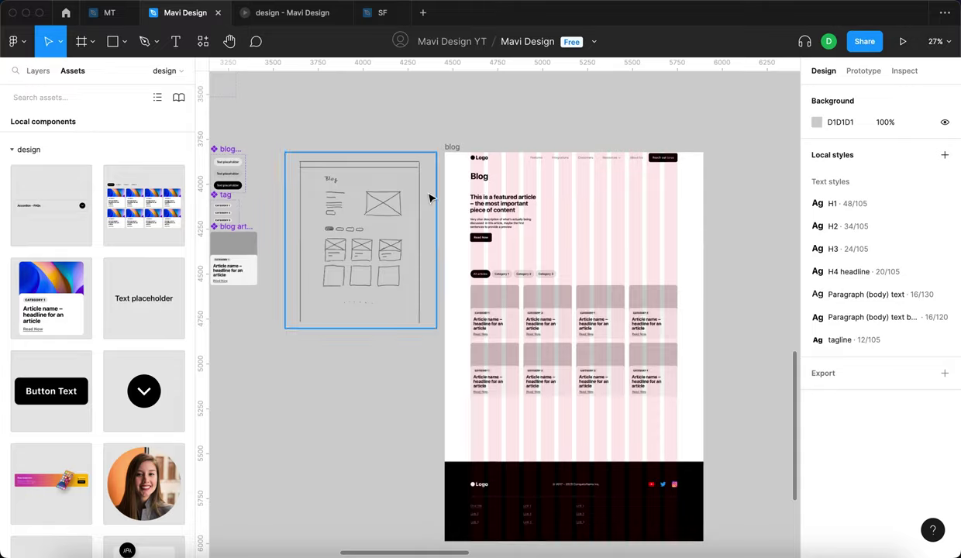
{"action": "scroll", "coordinate": [429, 197], "scroll_direction": "left", "scroll_amount": 6}
{"action": "scroll", "coordinate": [430, 197], "scroll_direction": "up", "scroll_amount": 10}
{"action": "scroll", "coordinate": [430, 198], "scroll_direction": "left", "scroll_amount": 3}
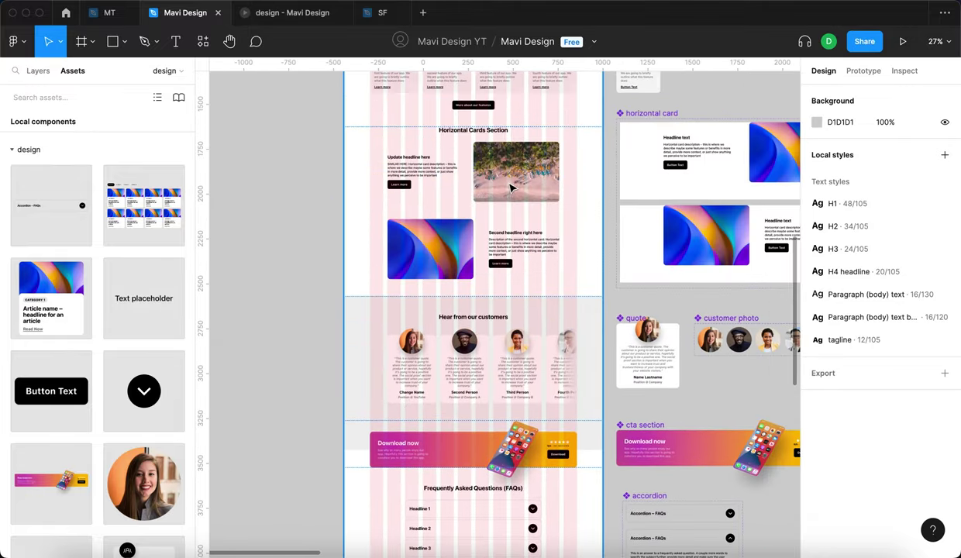
{"action": "left_click", "coordinate": [511, 187]}
{"action": "scroll", "coordinate": [510, 188], "scroll_direction": "down", "scroll_amount": 6}
{"action": "scroll", "coordinate": [465, 193], "scroll_direction": "right", "scroll_amount": 3}
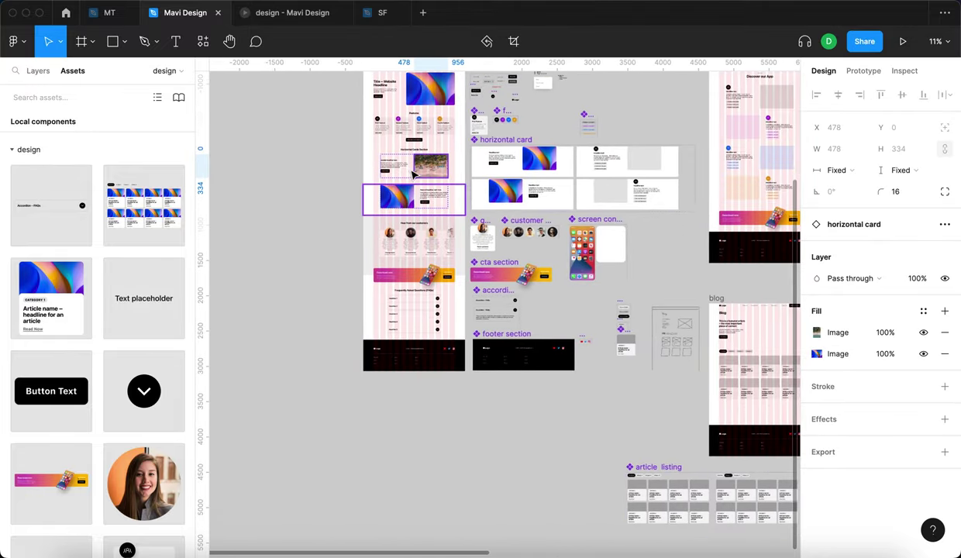
{"action": "key", "text": "super+v"}
{"action": "scroll", "coordinate": [629, 333], "scroll_direction": "up", "scroll_amount": 8}
{"action": "left_click", "coordinate": [609, 315]}
{"action": "mouse_move", "coordinate": [610, 316]}
{"action": "left_mouse_down"}
{"action": "mouse_move", "coordinate": [601, 318]}
{"action": "mouse_move", "coordinate": [622, 311]}
{"action": "mouse_move", "coordinate": [614, 314]}
{"action": "left_mouse_up"}
Combine the featured text frame and the beach photo in one horizontal auto layout frame.
{"action": "left_click", "coordinate": [286, 14]}
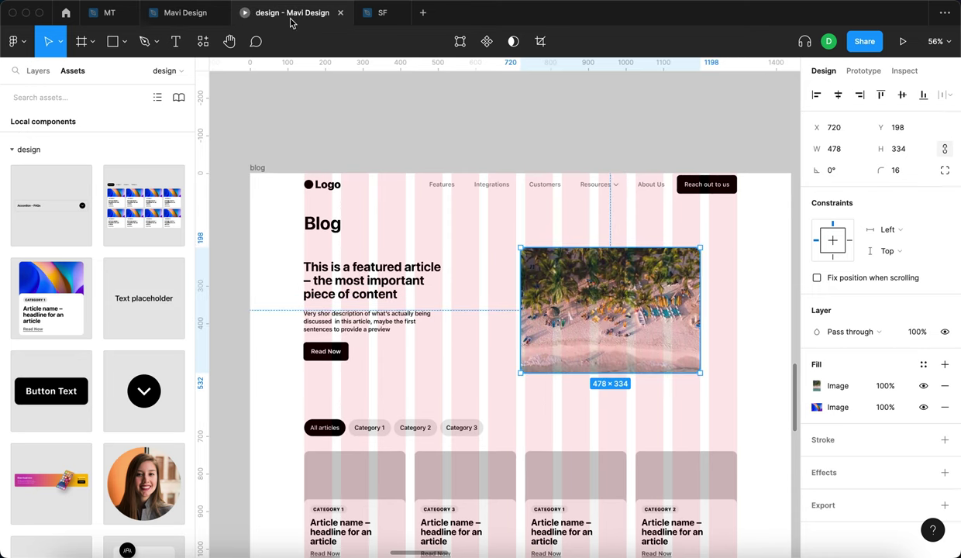
{"action": "left_click", "coordinate": [818, 263]}
{"action": "key", "text": "ctrl+shift+Tab"}
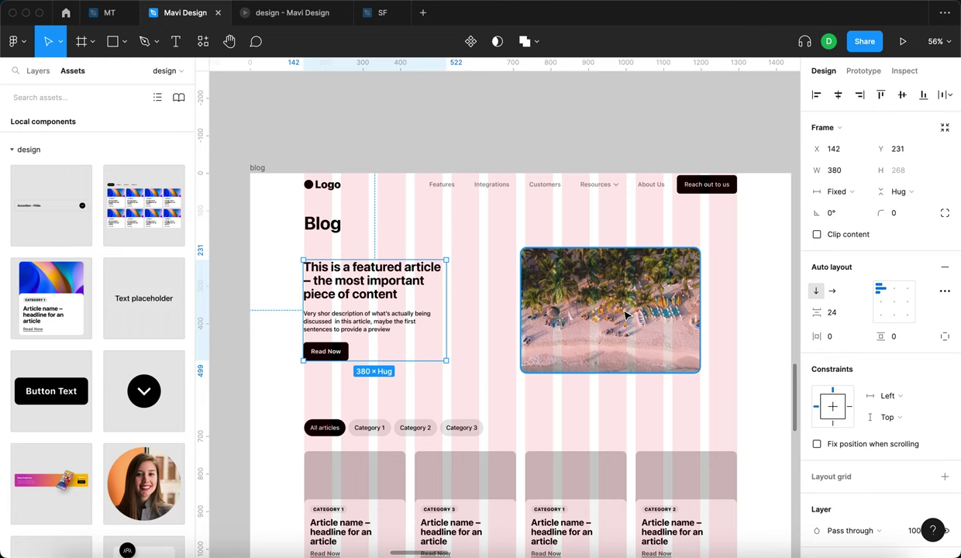
{"action": "left_click", "coordinate": [625, 313], "text": "shift"}
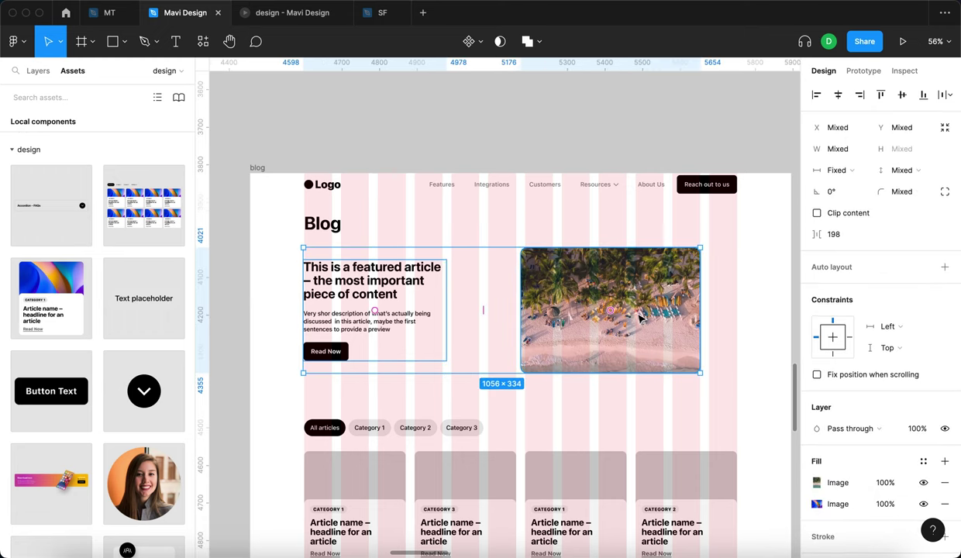
{"action": "key", "text": "shift+a"}
Set both the horizontal and vertical padding of the featured article frame to 40.
{"action": "left_click", "coordinate": [840, 336]}
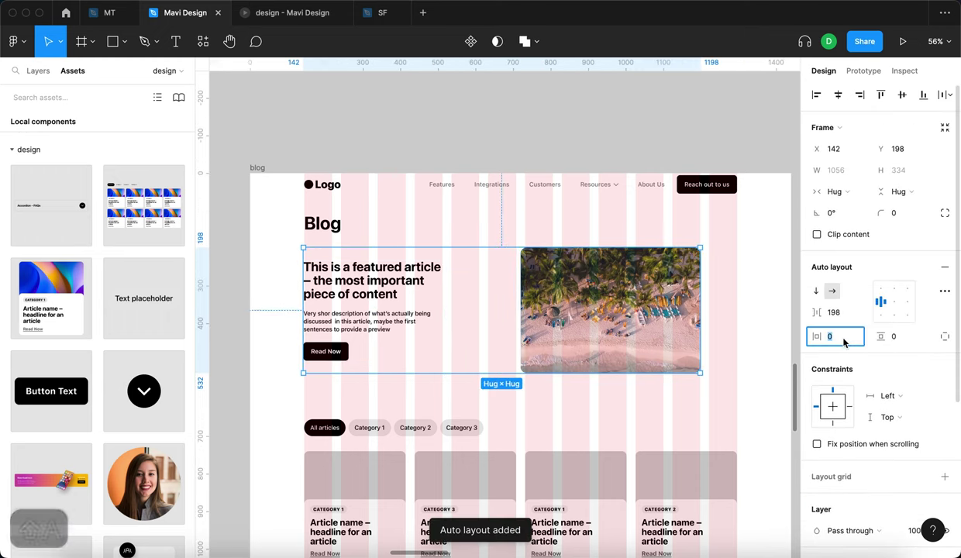
{"action": "key", "text": "shift+Up"}
{"action": "key", "text": "shift+Up"}
{"action": "key", "text": "shift+Up"}
{"action": "key", "text": "shift+Up"}
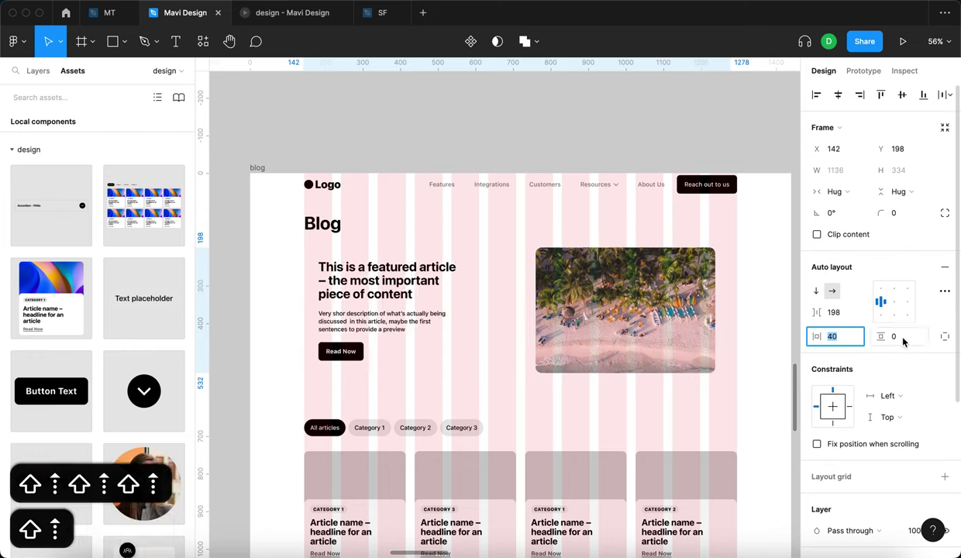
{"action": "left_click", "coordinate": [898, 336]}
{"action": "key", "text": "shift+Up"}
{"action": "key", "text": "shift+Up"}
{"action": "key", "text": "shift+Up"}
{"action": "key", "text": "shift+Up"}
{"action": "key", "text": "Return"}
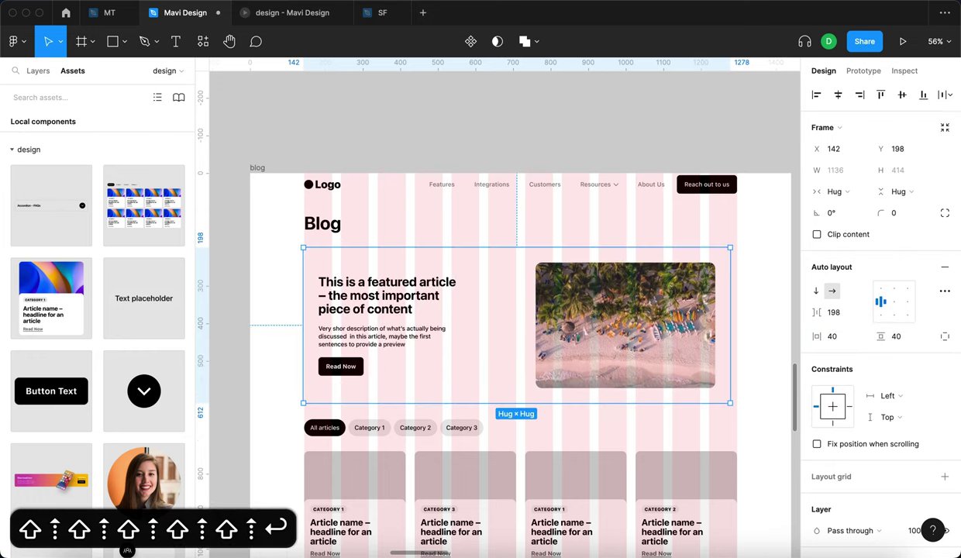
Widen the featured article frame to 1154 and set the spacing between its text and photo to 24.
{"action": "left_click_drag", "start_coordinate": [727, 285], "coordinate": [734, 289]}
{"action": "left_click", "coordinate": [843, 313]}
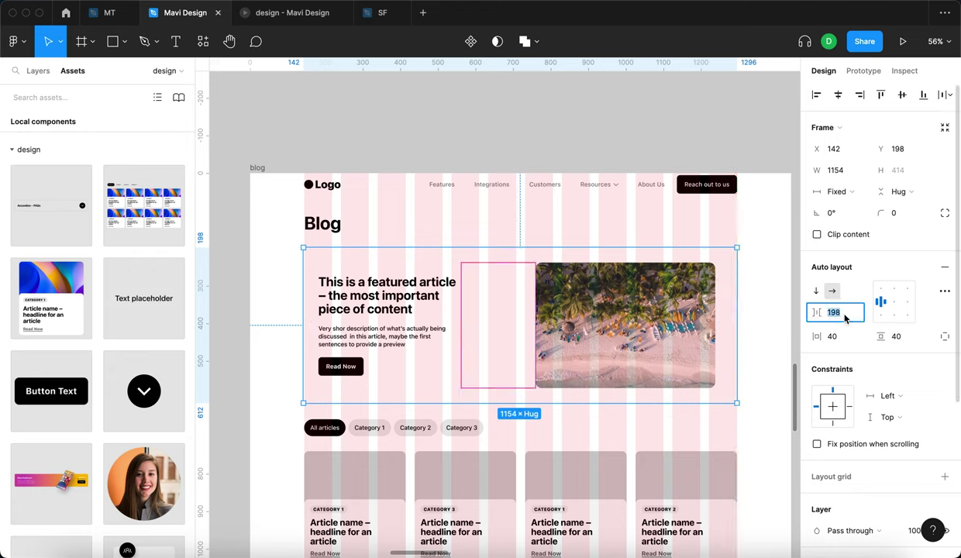
{"action": "type", "text": "@$"}
{"action": "key", "text": "BackSpace"}
{"action": "key", "text": "BackSpace"}
{"action": "type", "text": "24"}
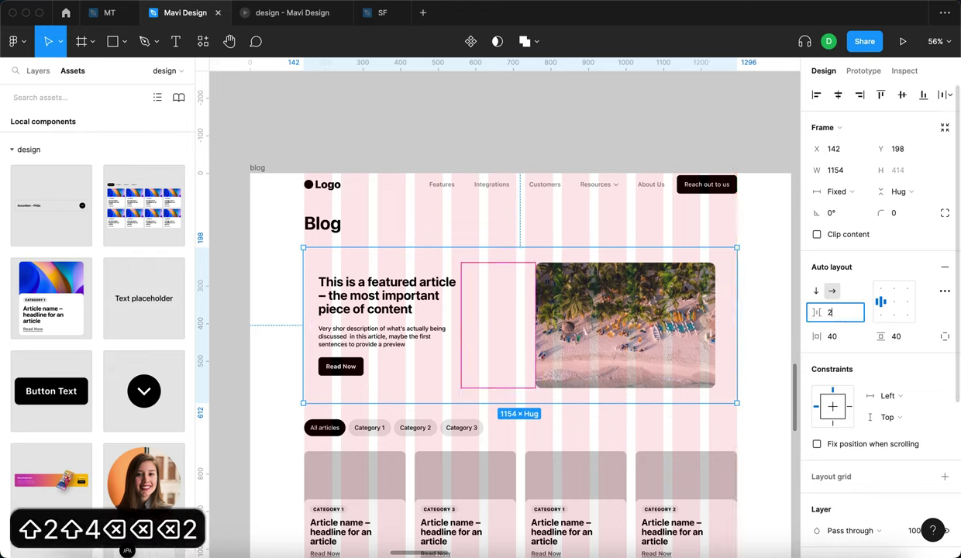
{"action": "key", "text": "shift+Return"}
Add a light grey F5F5F5 fill to the featured article frame.
{"action": "scroll", "coordinate": [932, 461], "scroll_direction": "down", "scroll_amount": 3}
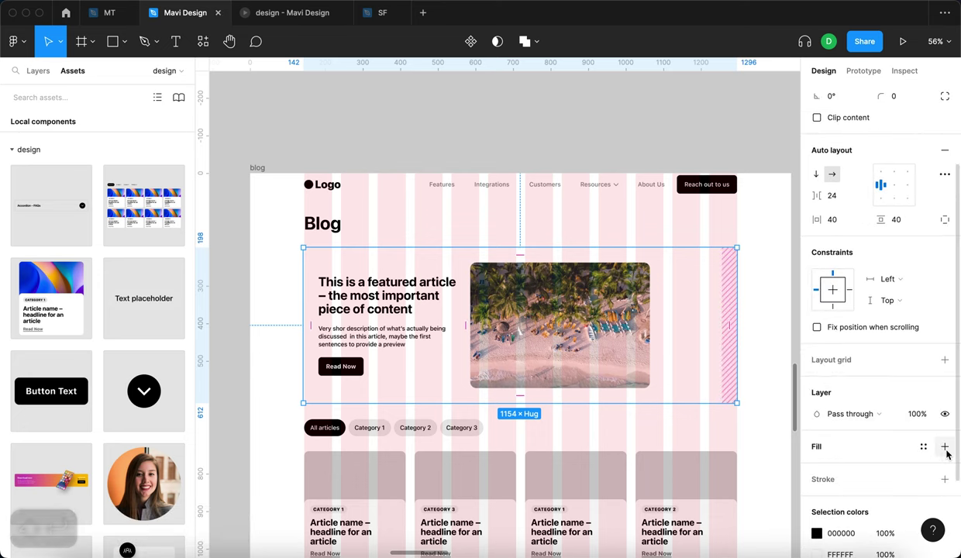
{"action": "left_click", "coordinate": [943, 447]}
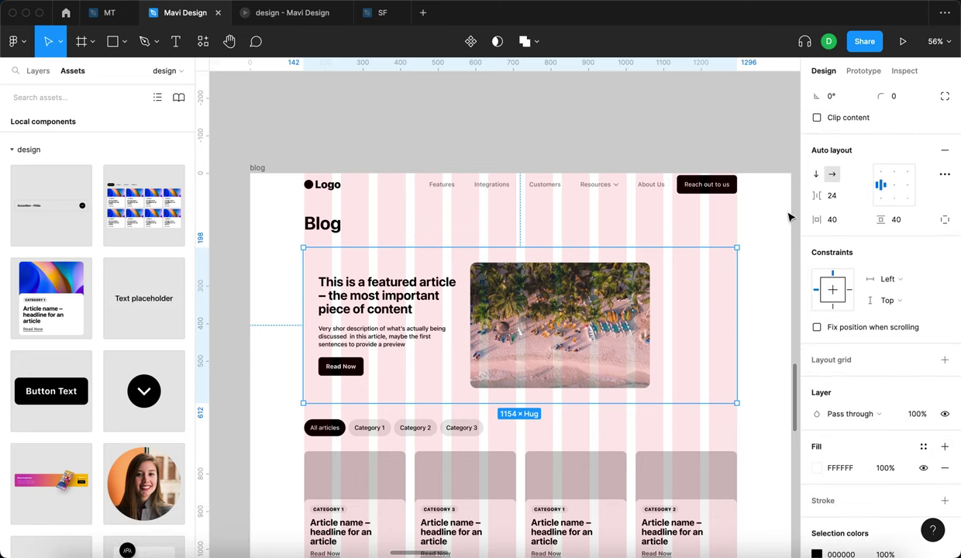
{"action": "key", "text": "i"}
{"action": "left_click", "coordinate": [712, 112]}
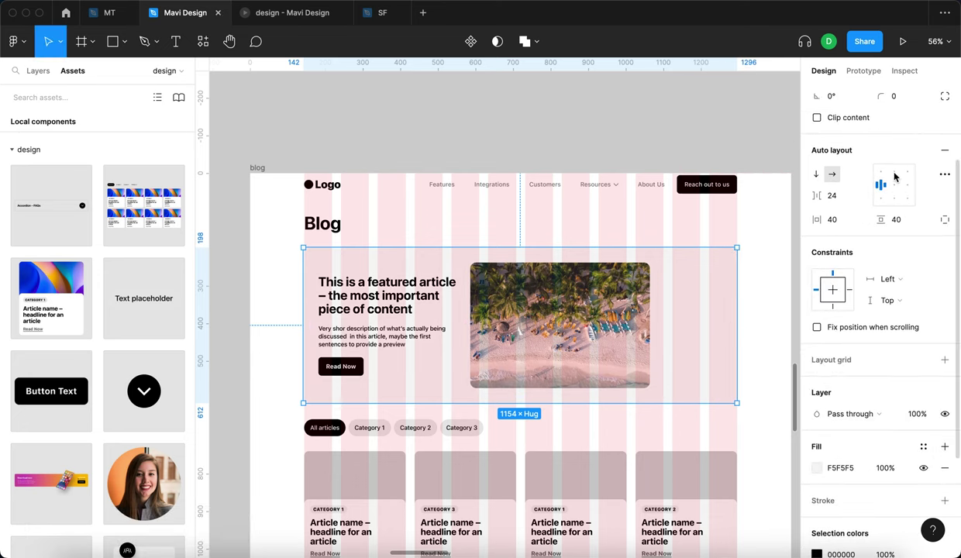
Set the featured article frame's corner radius to 32 and check the section in the prototype preview.
{"action": "scroll", "coordinate": [895, 104], "scroll_direction": "up", "scroll_amount": 3}
{"action": "left_click", "coordinate": [899, 176]}
{"action": "key", "text": "shift+Up"}
{"action": "key", "text": "shift+Up"}
{"action": "key", "text": "shift+Up"}
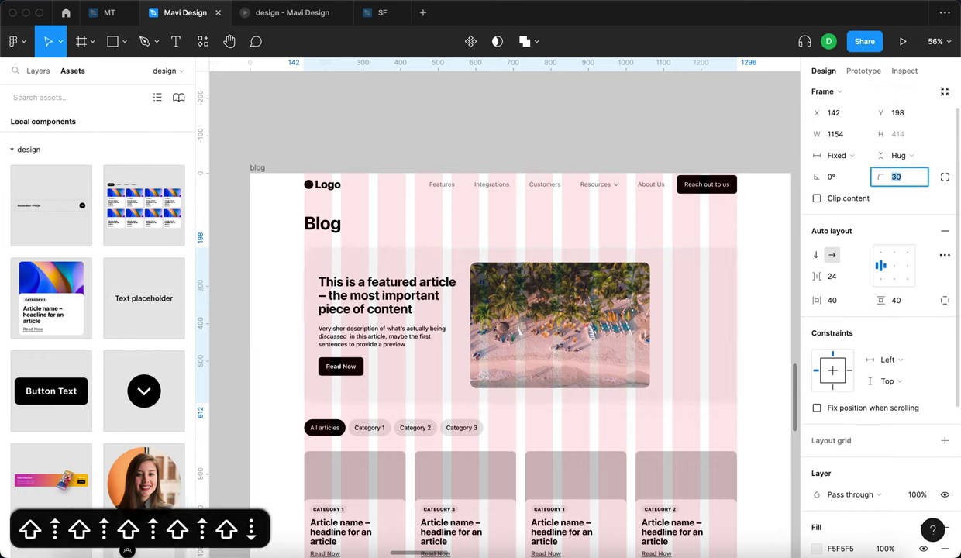
{"action": "key", "text": "Up"}
{"action": "key", "text": "Down"}
{"action": "key", "text": "Return"}
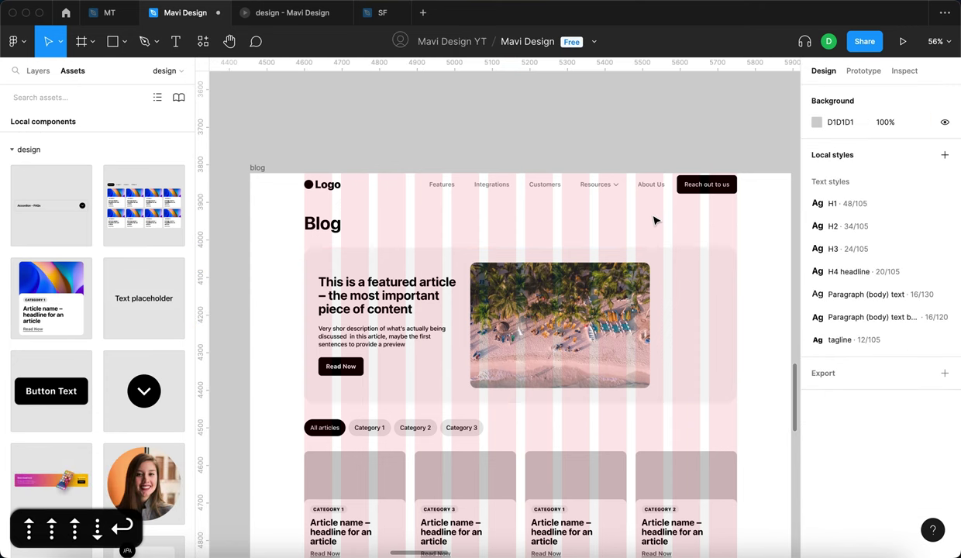
{"action": "left_click", "coordinate": [287, 12]}
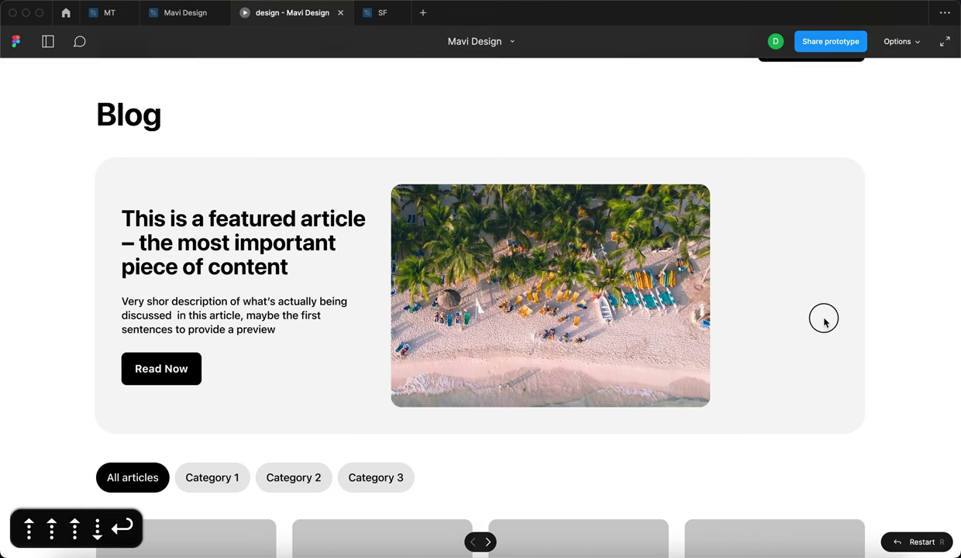
{"action": "left_click", "coordinate": [823, 321]}
{"action": "left_click", "coordinate": [186, 13]}
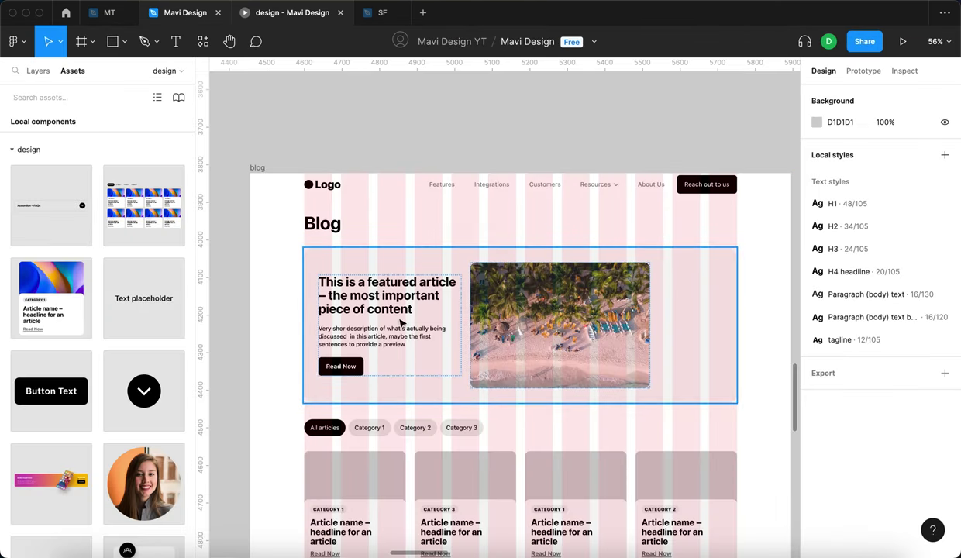
Set both the horizontal and vertical padding of the featured article frame to 24.
{"action": "left_click", "coordinate": [649, 304]}
{"action": "left_click", "coordinate": [836, 337]}
{"action": "key", "text": "shift+Down"}
{"action": "key", "text": "shift+Down"}
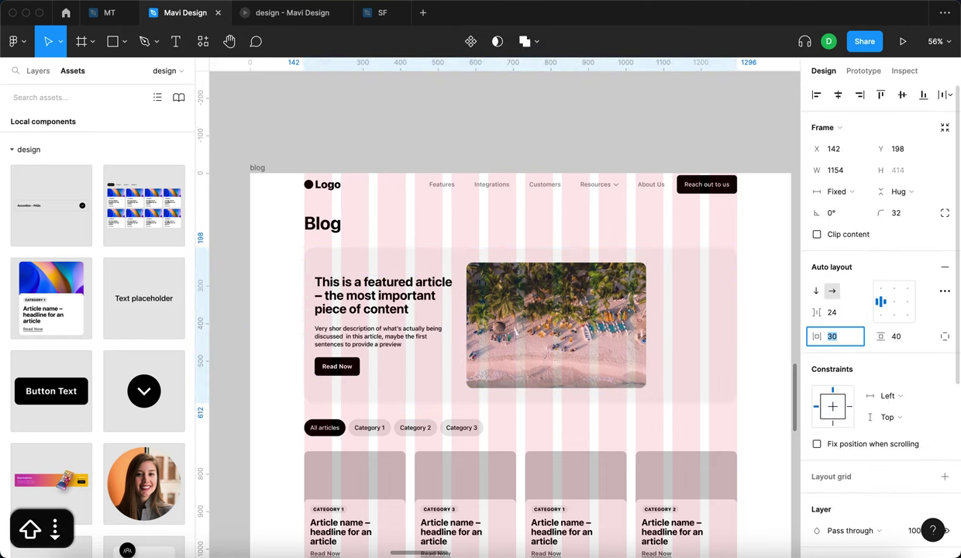
{"action": "key", "text": "Up"}
{"action": "key", "text": "Up"}
{"action": "key", "text": "Up"}
{"action": "key", "text": "Up"}
{"action": "key", "text": "Tab"}
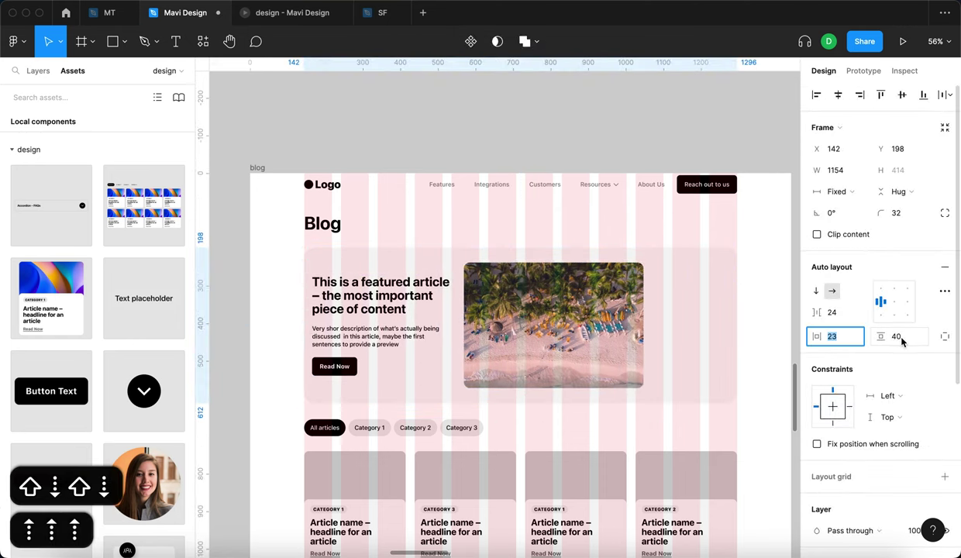
{"action": "key", "text": "shift+Down"}
{"action": "key", "text": "shift+Down"}
{"action": "key", "text": "Up"}
{"action": "key", "text": "Up"}
{"action": "key", "text": "Up"}
{"action": "key", "text": "Up"}
{"action": "key", "text": "Return"}
Set both the horizontal and vertical padding of the featured text frame to 24.
{"action": "left_click", "coordinate": [392, 278]}
{"action": "left_click", "coordinate": [832, 336]}
{"action": "key", "text": "shift+Up"}
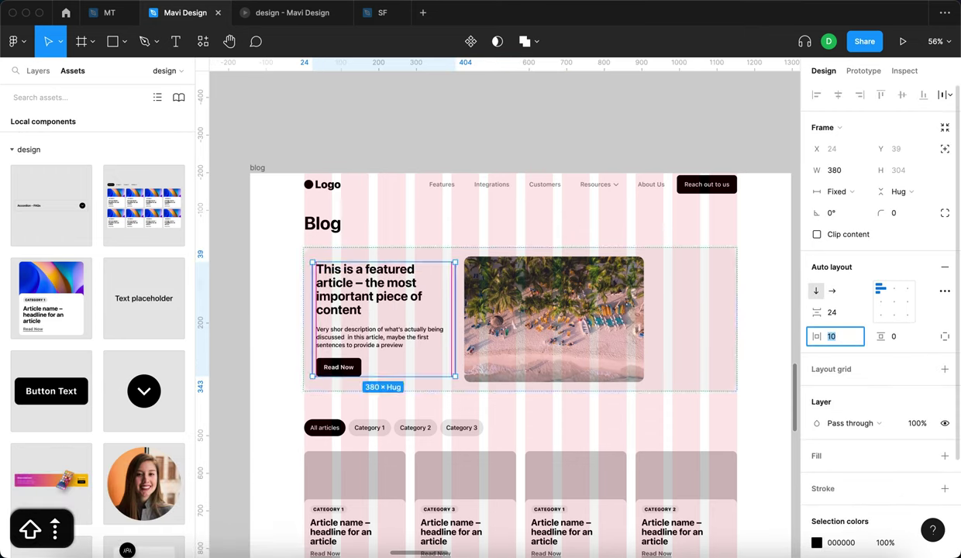
{"action": "key", "text": "shift+Up"}
{"action": "key", "text": "Up"}
{"action": "key", "text": "Up"}
{"action": "key", "text": "Up"}
{"action": "key", "text": "Up"}
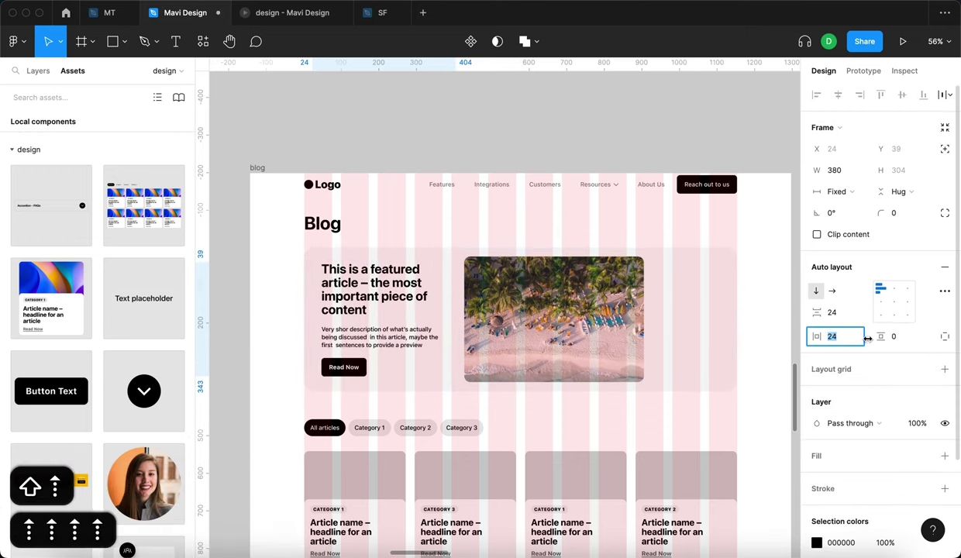
{"action": "key", "text": "Tab"}
{"action": "key", "text": "shift+Up"}
{"action": "key", "text": "shift+Up"}
{"action": "key", "text": "Up"}
{"action": "key", "text": "Up"}
{"action": "key", "text": "Up"}
{"action": "key", "text": "Up"}
Make the beach photo's width fill its container and check the section in the prototype preview.
{"action": "left_click", "coordinate": [564, 222]}
{"action": "left_click", "coordinate": [554, 279], "text": "super"}
{"action": "left_click", "coordinate": [841, 170]}
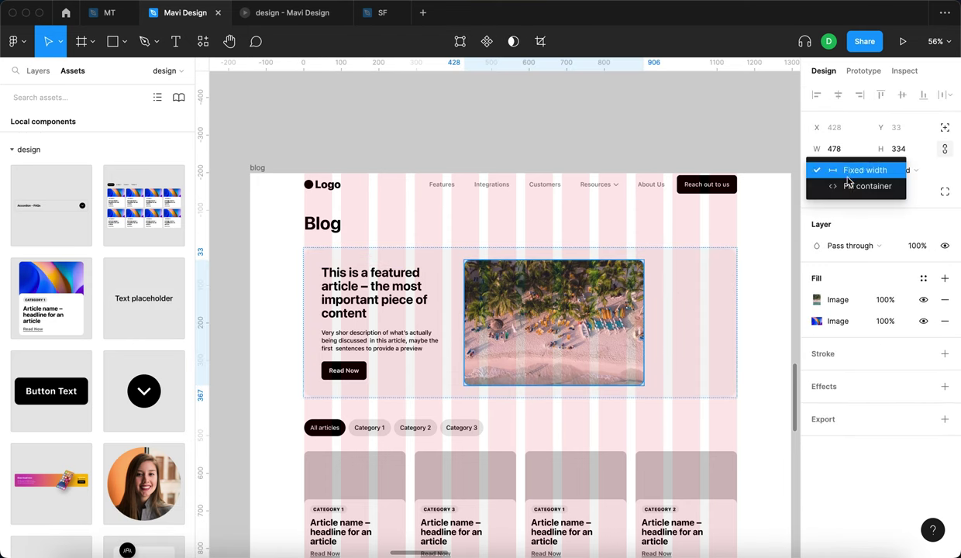
{"action": "left_click", "coordinate": [849, 187]}
{"action": "left_click", "coordinate": [554, 252]}
{"action": "left_click", "coordinate": [287, 13]}
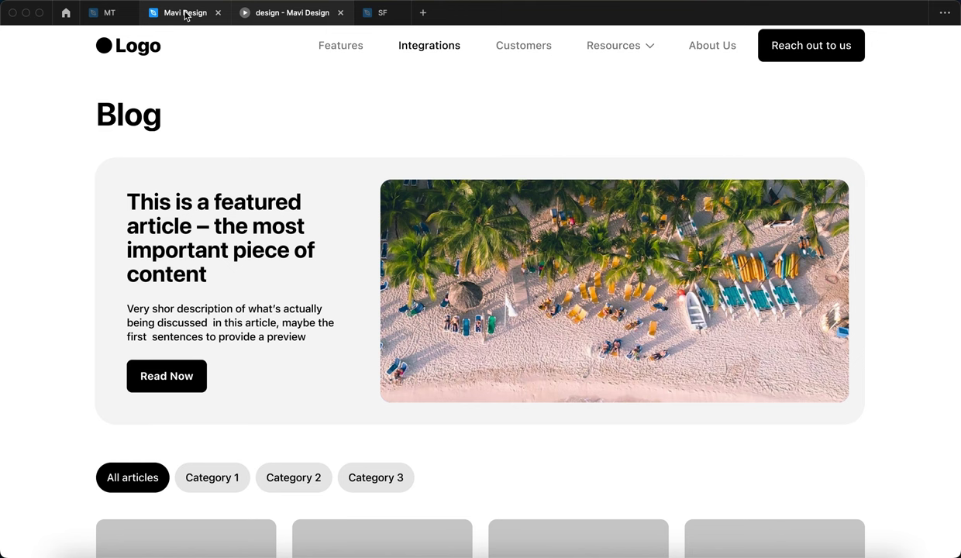
{"action": "key", "text": "ctrl+shift+Tab"}
Set both the horizontal and vertical padding of the featured article frame to 12.
{"action": "left_click", "coordinate": [833, 337]}
{"action": "key", "text": "shift+Down"}
{"action": "key", "text": "Down"}
{"action": "key", "text": "Down"}
{"action": "key", "text": "Down"}
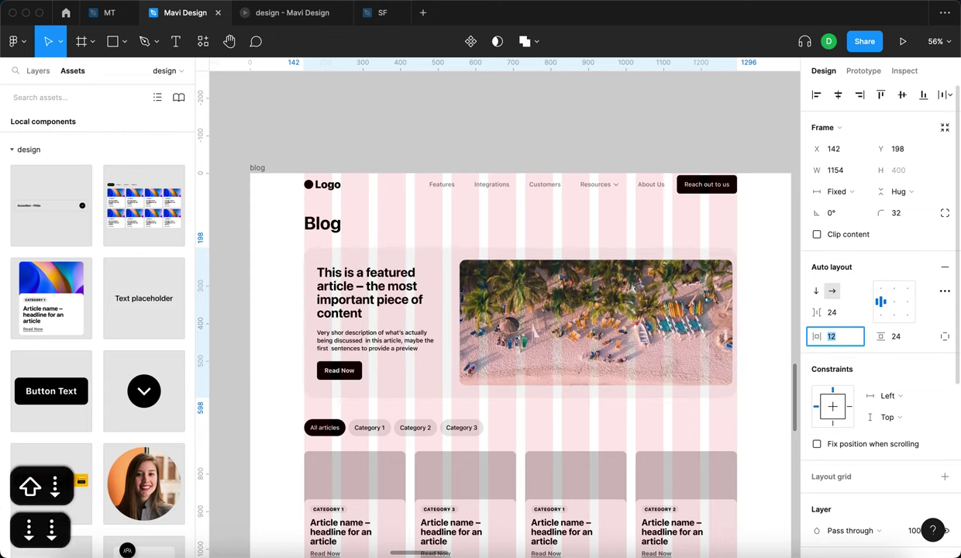
{"action": "key", "text": "Up"}
{"action": "left_click", "coordinate": [895, 336]}
{"action": "key", "text": "shift+Down"}
{"action": "key", "text": "Down"}
{"action": "key", "text": "Down"}
{"action": "key", "text": "Return"}
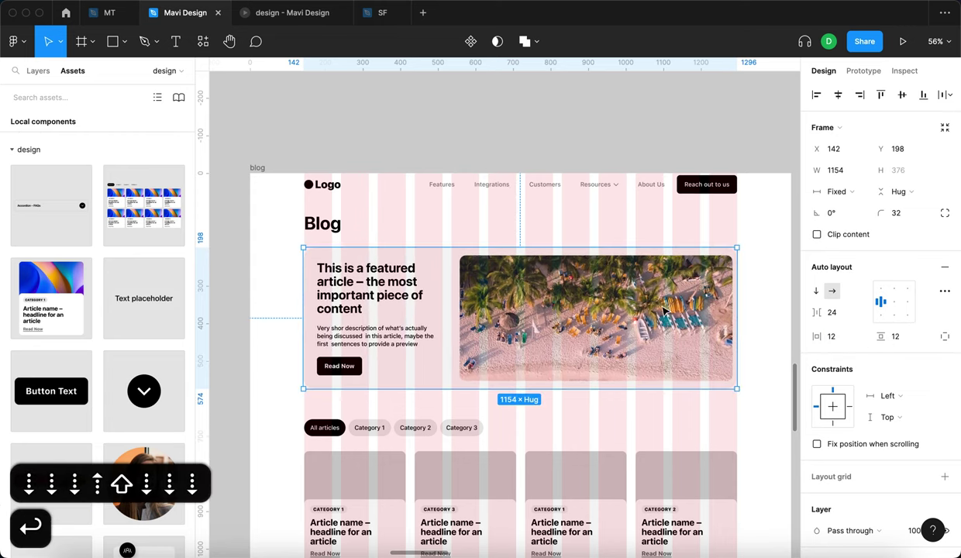
Make the beach photo's height fill its container.
{"action": "left_click", "coordinate": [667, 324]}
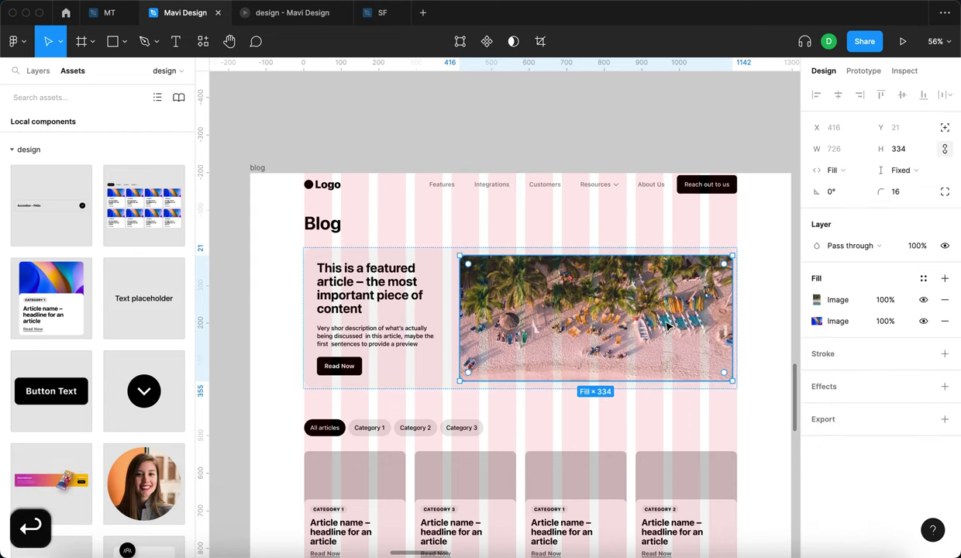
{"action": "left_click", "coordinate": [906, 171]}
{"action": "left_click", "coordinate": [902, 187]}
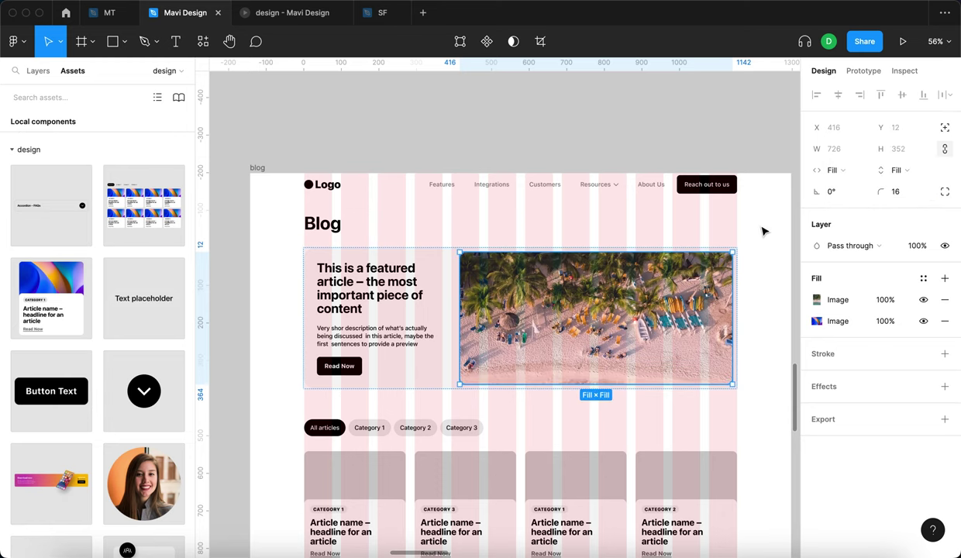
{"action": "left_click", "coordinate": [693, 226]}
Set both the horizontal and vertical padding of the featured text frame to 40.
{"action": "double_click", "coordinate": [395, 309]}
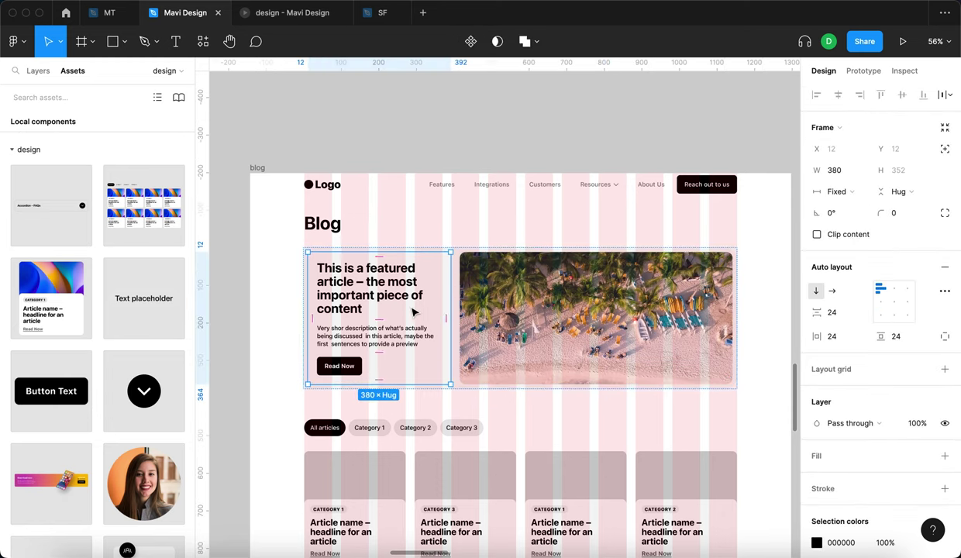
{"action": "left_click", "coordinate": [884, 336]}
{"action": "key", "text": "shift+Up"}
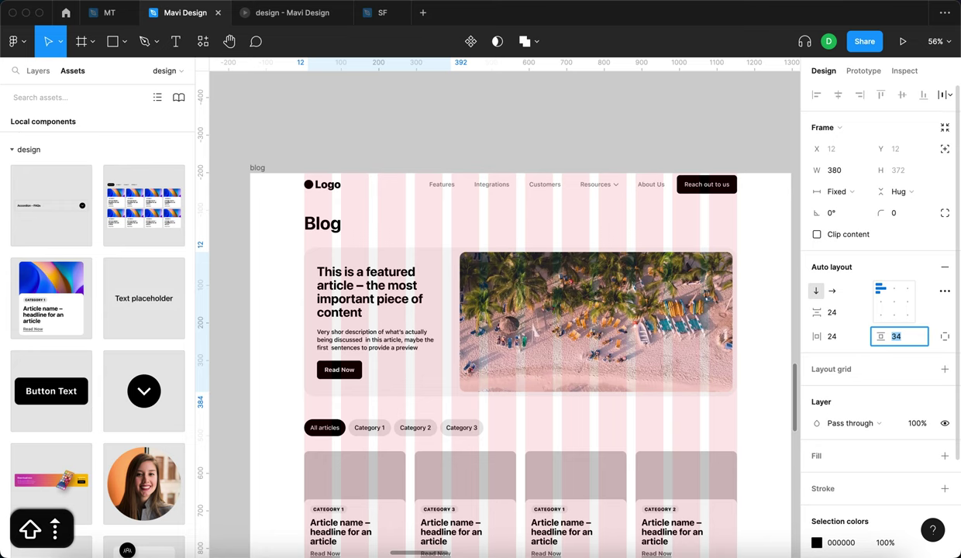
{"action": "key", "text": "Up"}
{"action": "key", "text": "Up"}
{"action": "key", "text": "Up"}
{"action": "key", "text": "Up"}
{"action": "key", "text": "Up"}
{"action": "key", "text": "Up"}
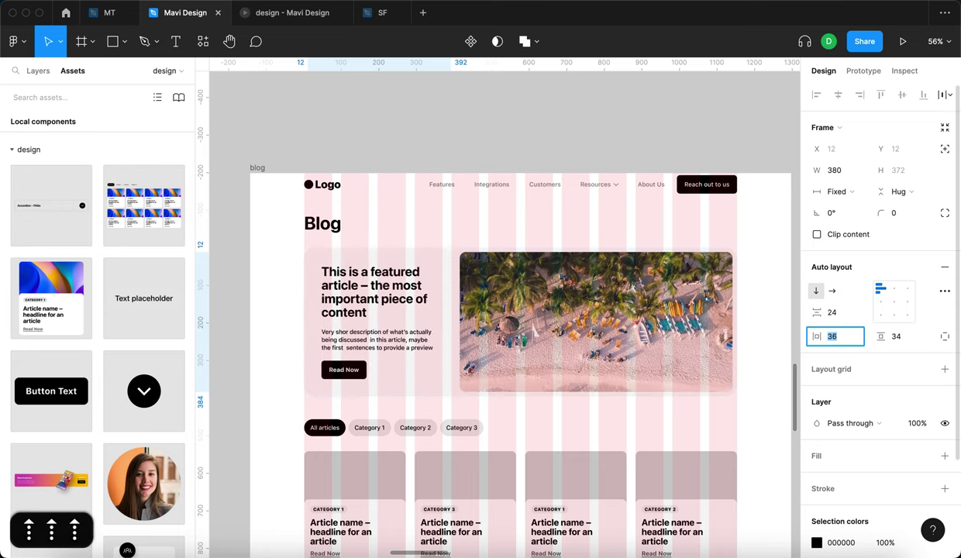
{"action": "key", "text": "Up"}
{"action": "key", "text": "Up"}
{"action": "key", "text": "Up"}
{"action": "key", "text": "Up"}
{"action": "key", "text": "Up"}
{"action": "key", "text": "Up"}
{"action": "key", "text": "Return"}
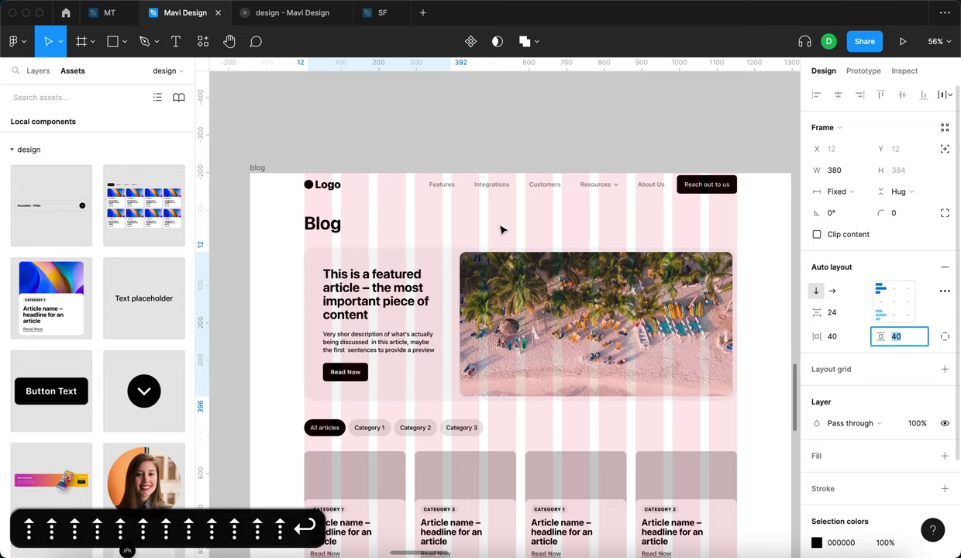
{"action": "left_click", "coordinate": [470, 222]}
Widen the featured text frame to 456, in line with the layout grid column, and check the prototype preview.
{"action": "double_click", "coordinate": [349, 320]}
{"action": "scroll", "coordinate": [349, 320], "scroll_direction": "up", "scroll_amount": 5}
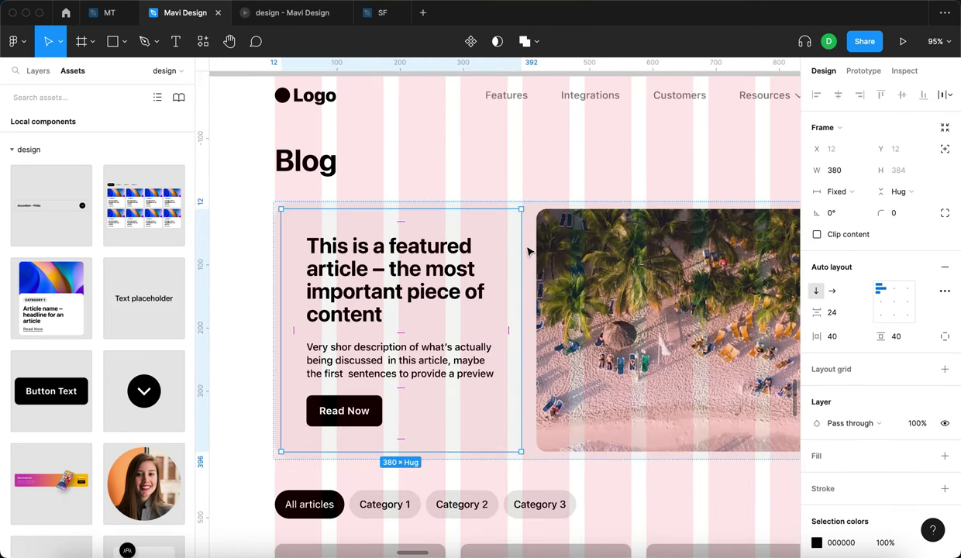
{"action": "left_click_drag", "start_coordinate": [525, 246], "coordinate": [568, 245]}
{"action": "scroll", "coordinate": [534, 214], "scroll_direction": "up", "scroll_amount": 10}
{"action": "left_click_drag", "start_coordinate": [657, 226], "coordinate": [666, 227]}
{"action": "scroll", "coordinate": [666, 228], "scroll_direction": "down", "scroll_amount": 6}
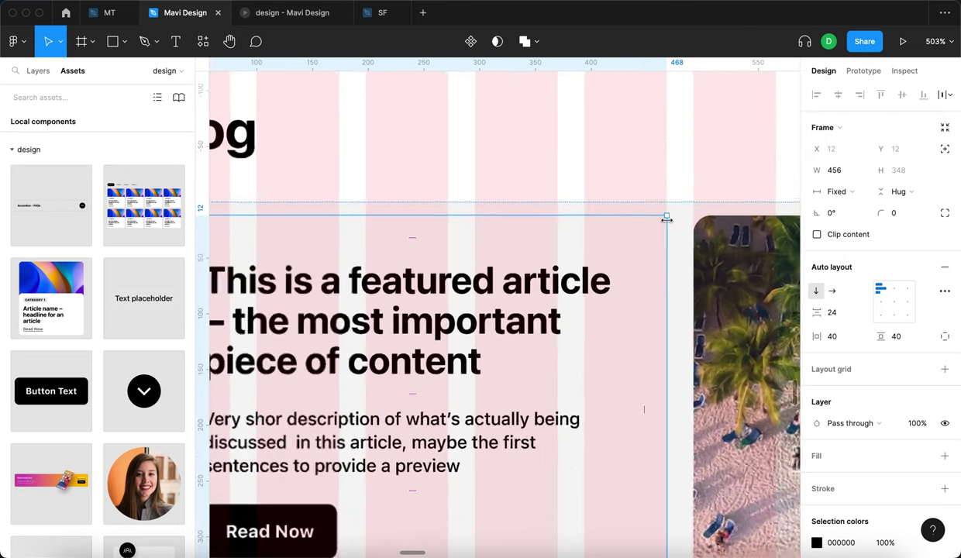
{"action": "left_click", "coordinate": [662, 172]}
{"action": "scroll", "coordinate": [662, 171], "scroll_direction": "down", "scroll_amount": 6}
{"action": "left_click", "coordinate": [280, 12]}
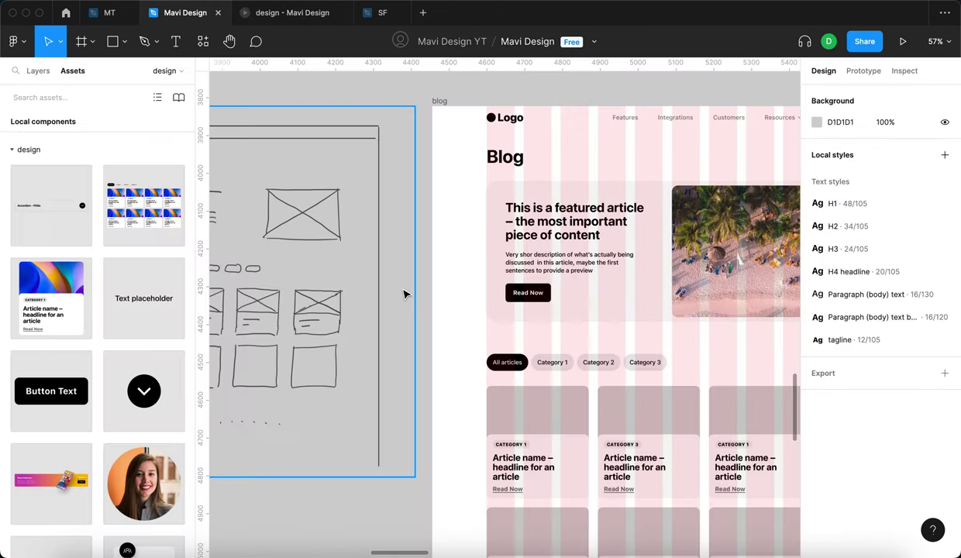
Narrow the featured article frame to a width of 1056, ending on a layout grid column edge.
{"action": "scroll", "coordinate": [403, 293], "scroll_direction": "right", "scroll_amount": 3}
{"action": "left_click", "coordinate": [674, 213]}
{"action": "left_click", "coordinate": [711, 211]}
{"action": "left_click", "coordinate": [691, 207]}
{"action": "scroll", "coordinate": [670, 206], "scroll_direction": "up", "scroll_amount": 2}
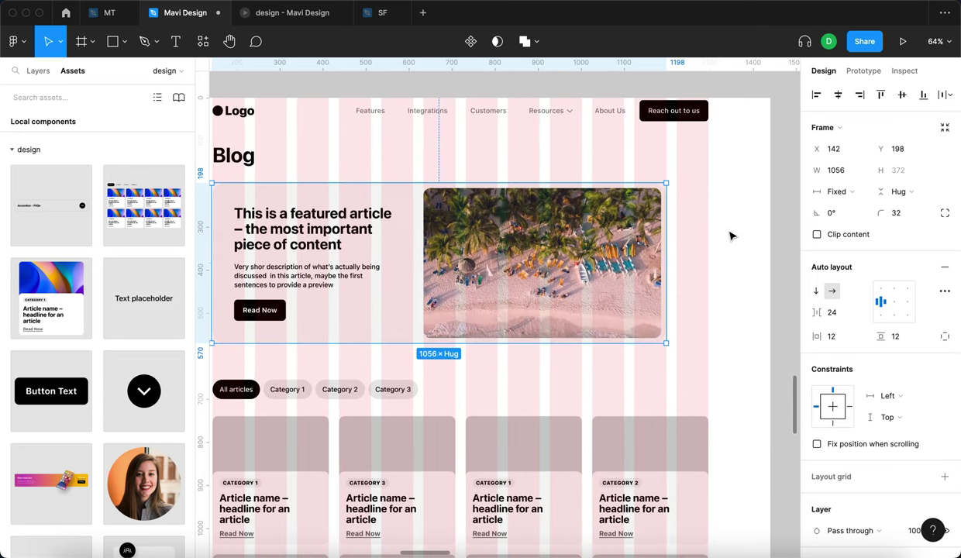
Check the section in the prototype preview and darken the featured article frame's fill to a slightly deeper grey.
{"action": "left_click", "coordinate": [732, 237]}
{"action": "left_click", "coordinate": [269, 14]}
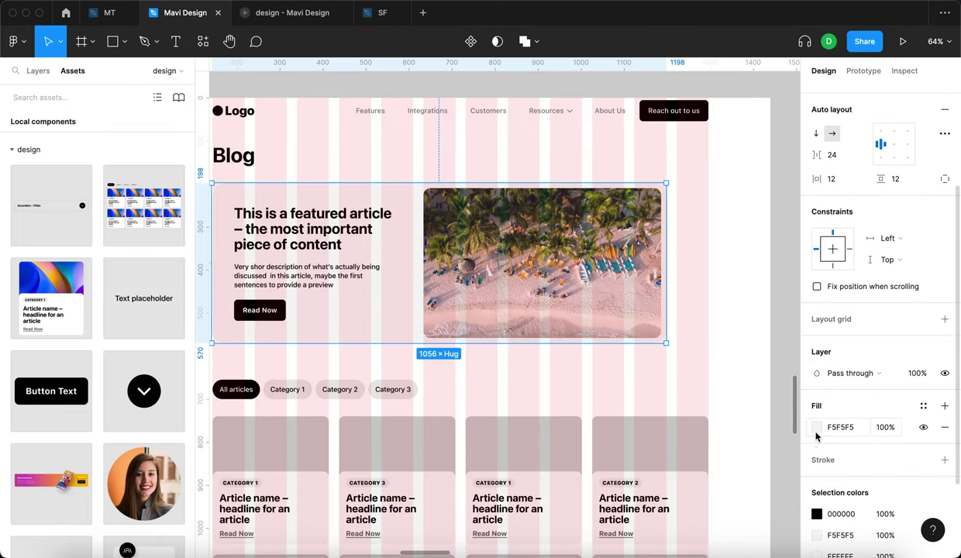
{"action": "left_click", "coordinate": [816, 428]}
Set the beach photo's corner radius to 12.
{"action": "left_click_drag", "start_coordinate": [648, 239], "coordinate": [636, 236]}
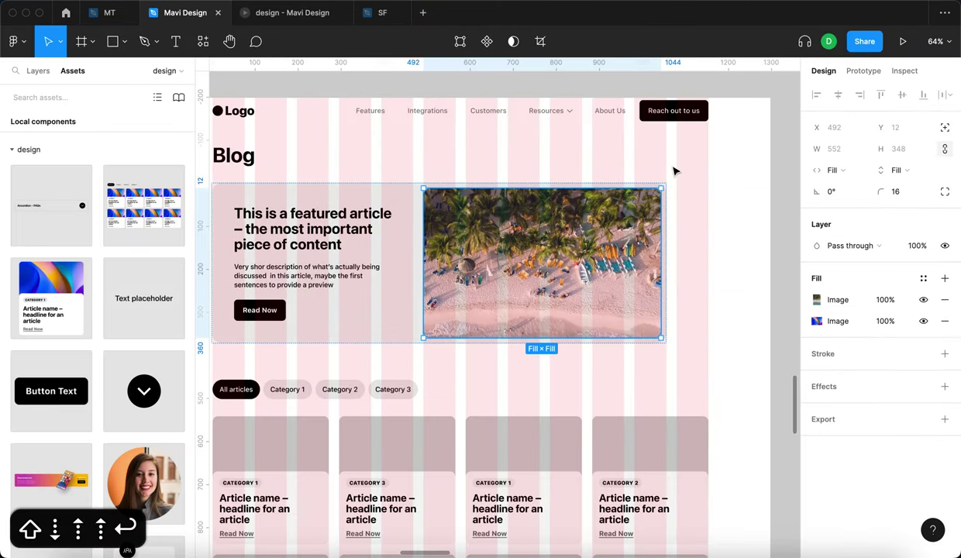
{"action": "scroll", "coordinate": [673, 168], "scroll_direction": "up", "scroll_amount": 5}
{"action": "left_click", "coordinate": [890, 192]}
{"action": "key", "text": "Down"}
{"action": "key", "text": "Down"}
{"action": "key", "text": "Down"}
{"action": "key", "text": "Down"}
{"action": "key", "text": "Return"}
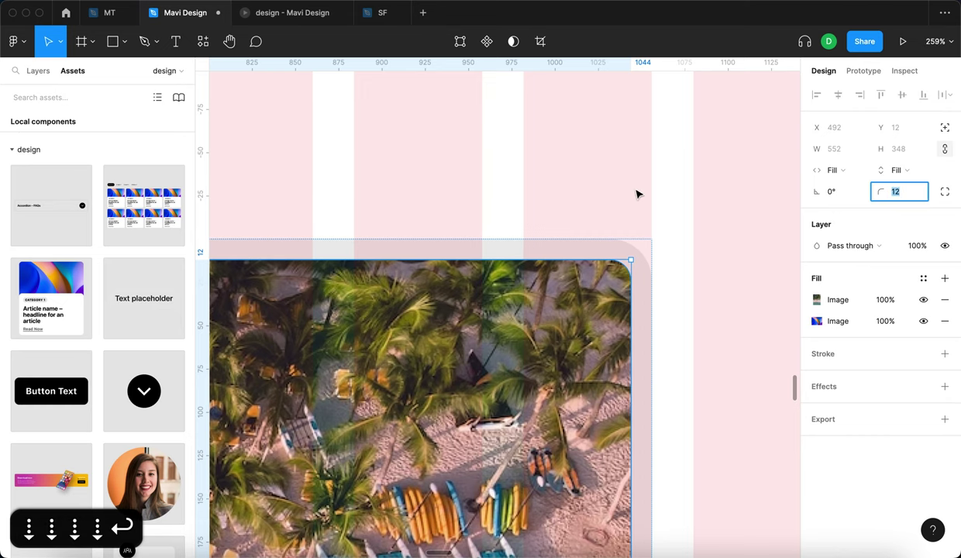
{"action": "left_click", "coordinate": [638, 191]}
{"action": "scroll", "coordinate": [639, 189], "scroll_direction": "down", "scroll_amount": 5}
Examine the featured article section, category tabs and article cards of the blog page in the prototype preview.
{"action": "left_click", "coordinate": [256, 13]}
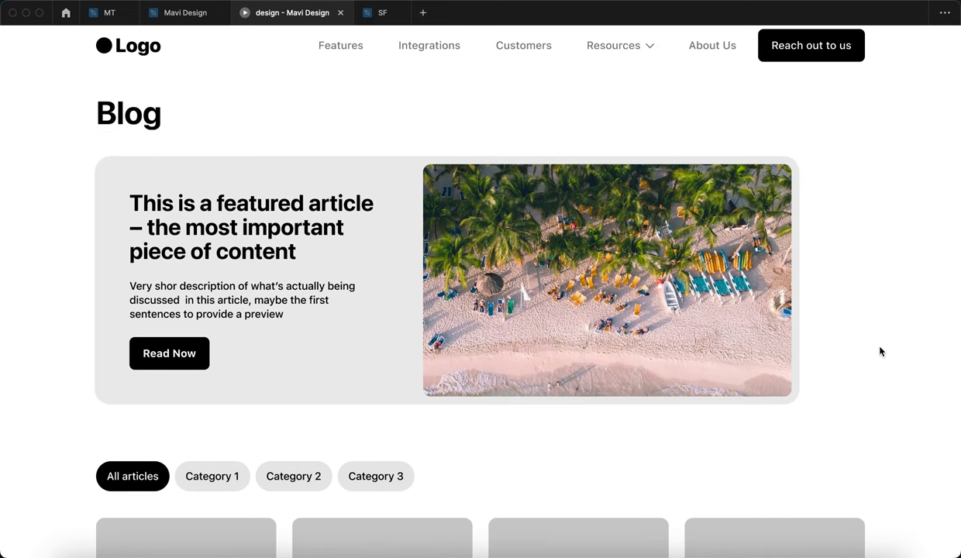
{"action": "scroll", "coordinate": [879, 349], "scroll_direction": "down", "scroll_amount": 3}
{"action": "scroll", "coordinate": [894, 327], "scroll_direction": "up", "scroll_amount": 2}
{"action": "scroll", "coordinate": [895, 327], "scroll_direction": "up", "scroll_amount": 2}
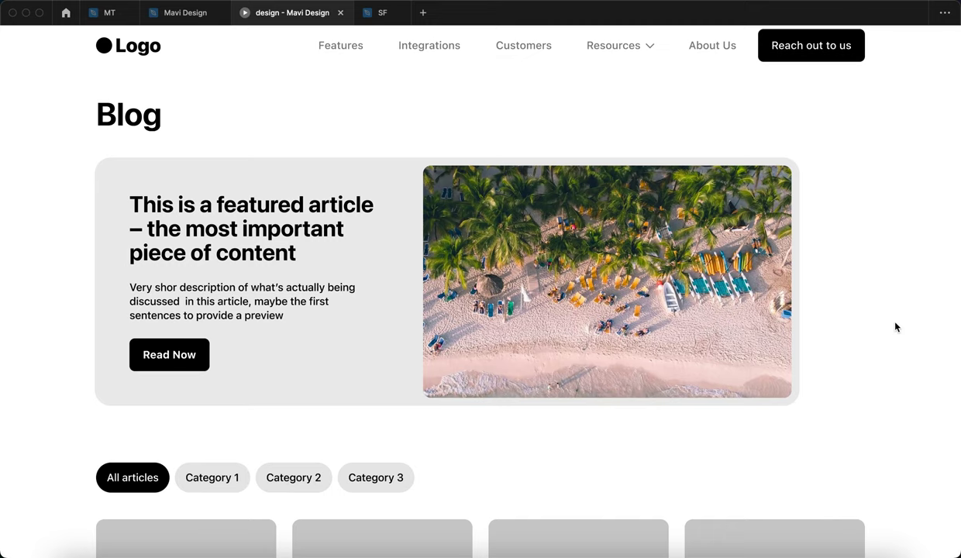
{"action": "left_click", "coordinate": [895, 327]}
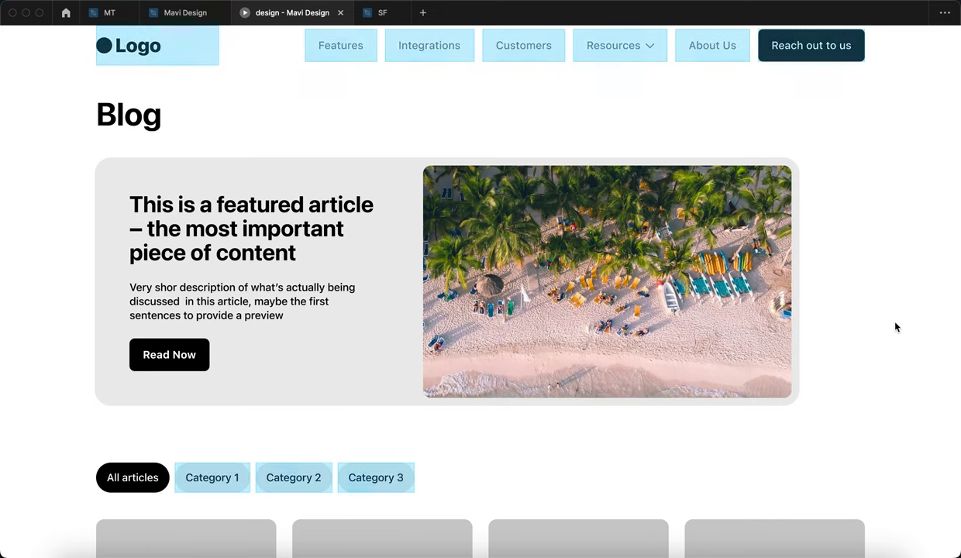
{"action": "scroll", "coordinate": [875, 349], "scroll_direction": "down", "scroll_amount": 1}
{"action": "scroll", "coordinate": [867, 355], "scroll_direction": "up", "scroll_amount": 1}
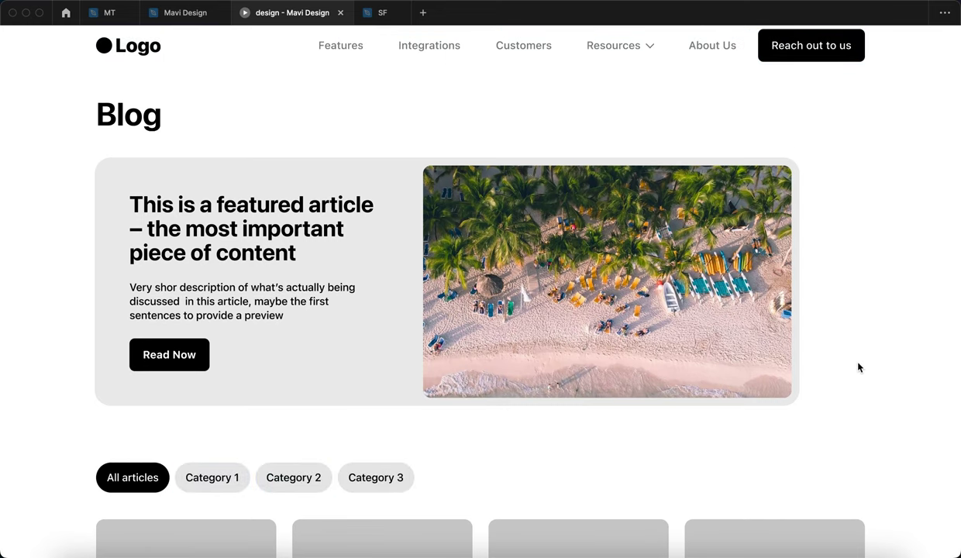
{"action": "left_click", "coordinate": [701, 310]}
{"action": "scroll", "coordinate": [788, 204], "scroll_direction": "down", "scroll_amount": 10}
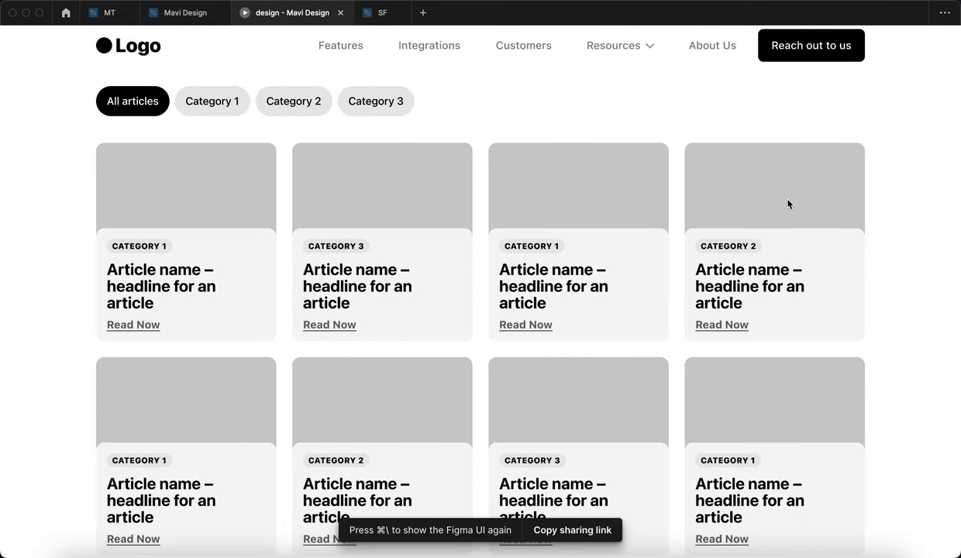
Test the prototype's navigation from the blog page to the home page via the logo and back through Resources > Blog.
{"action": "scroll", "coordinate": [788, 204], "scroll_direction": "up", "scroll_amount": 10}
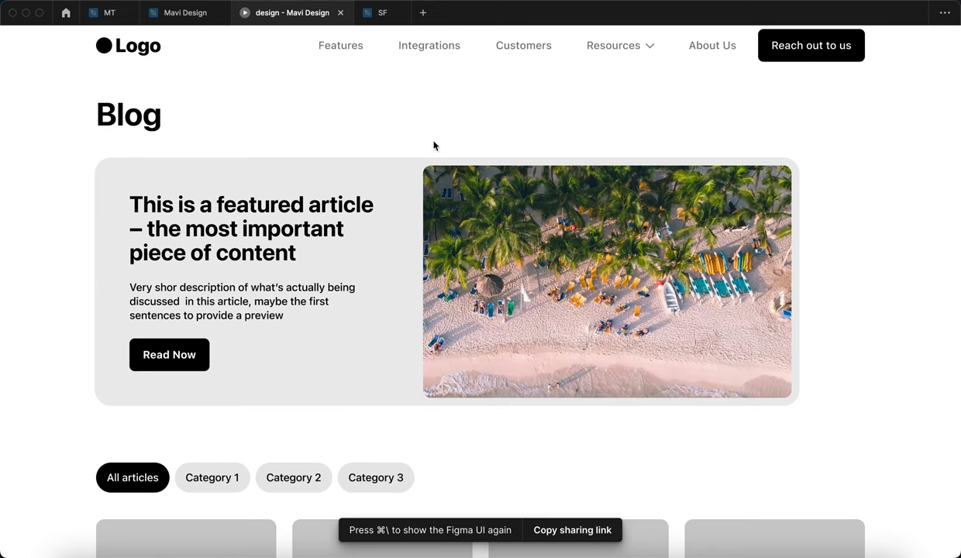
{"action": "left_click", "coordinate": [130, 56]}
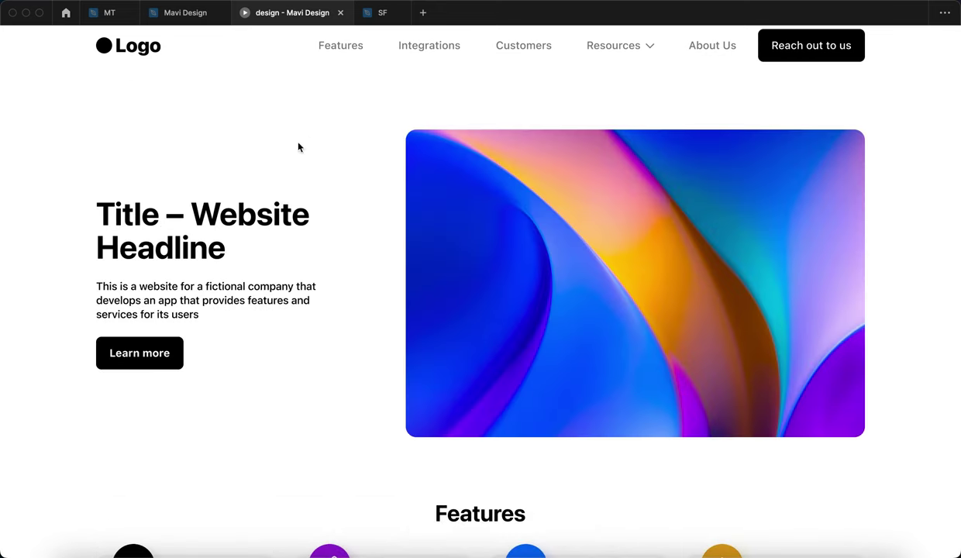
{"action": "left_click", "coordinate": [639, 51]}
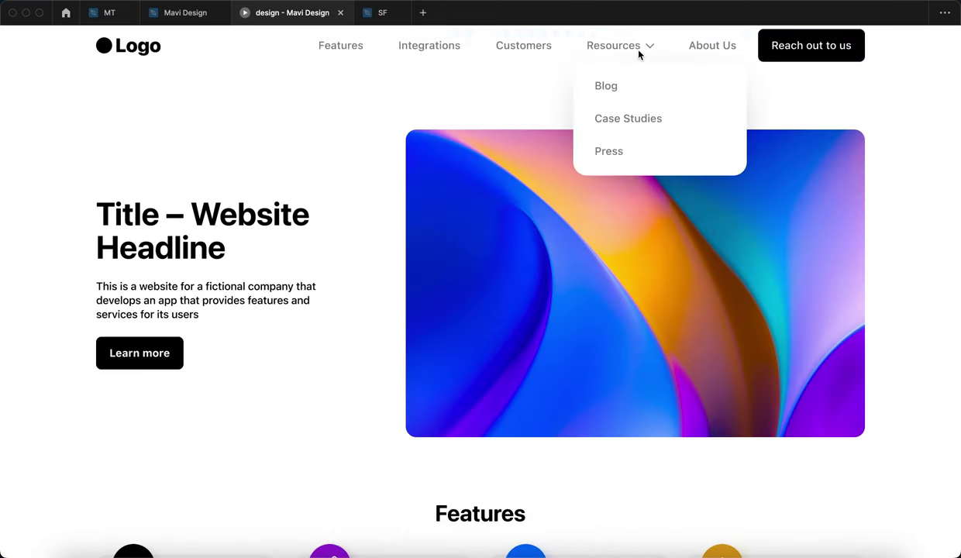
{"action": "left_click", "coordinate": [641, 94]}
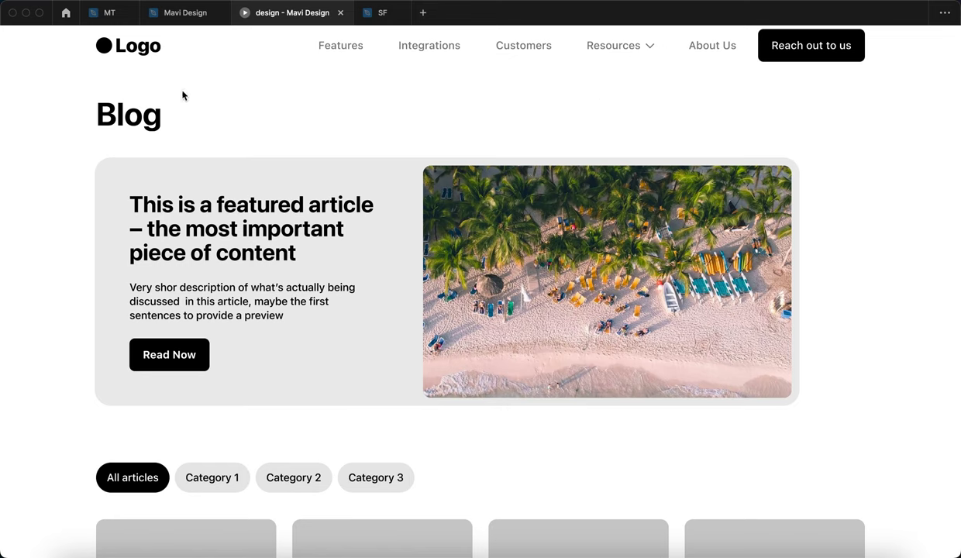
Examine the article cards in the prototype and test the Category 1, Category 2 and Category 3 filters.
{"action": "left_click", "coordinate": [829, 339]}
{"action": "scroll", "coordinate": [657, 319], "scroll_direction": "down", "scroll_amount": 4}
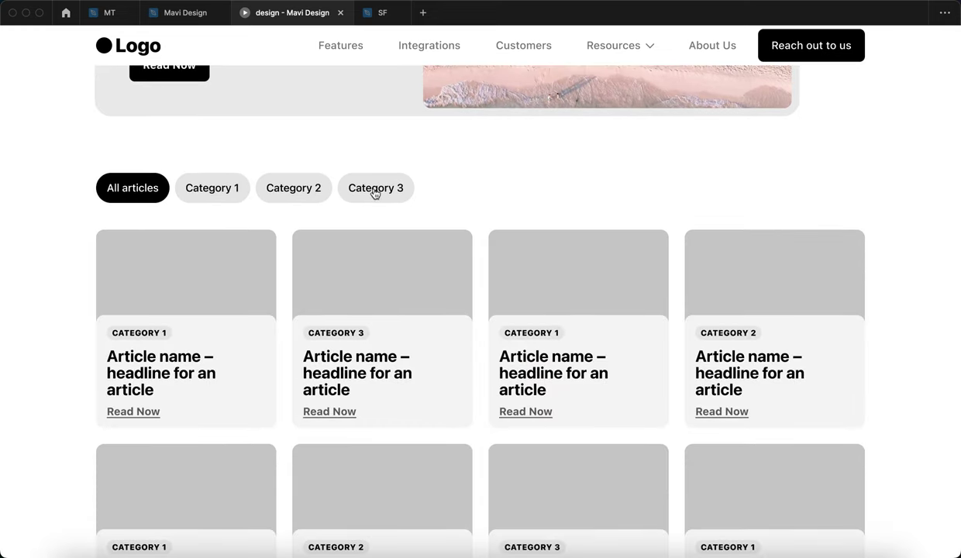
{"action": "scroll", "coordinate": [730, 317], "scroll_direction": "down", "scroll_amount": 1}
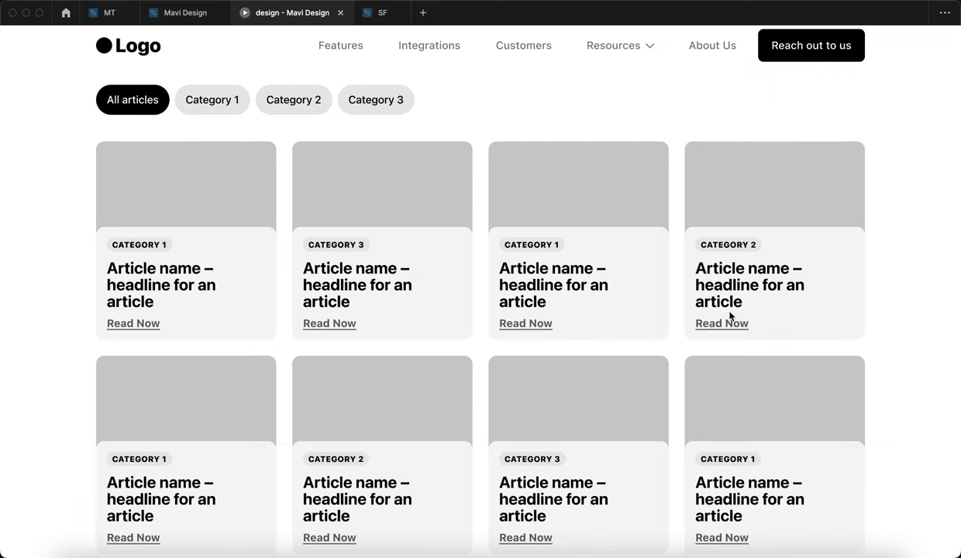
{"action": "scroll", "coordinate": [755, 279], "scroll_direction": "down", "scroll_amount": 2}
{"action": "scroll", "coordinate": [352, 211], "scroll_direction": "up", "scroll_amount": 2}
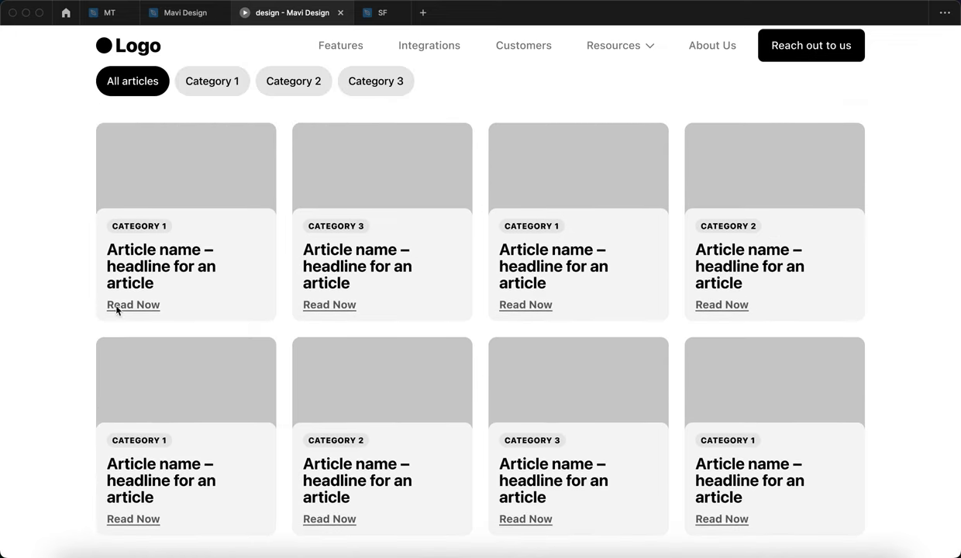
{"action": "scroll", "coordinate": [151, 307], "scroll_direction": "up", "scroll_amount": 1}
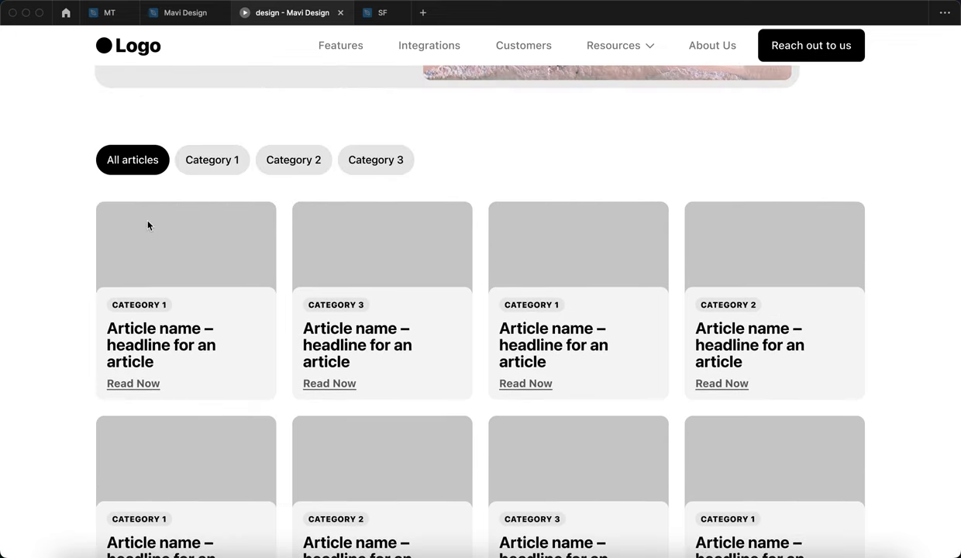
{"action": "left_click", "coordinate": [208, 163]}
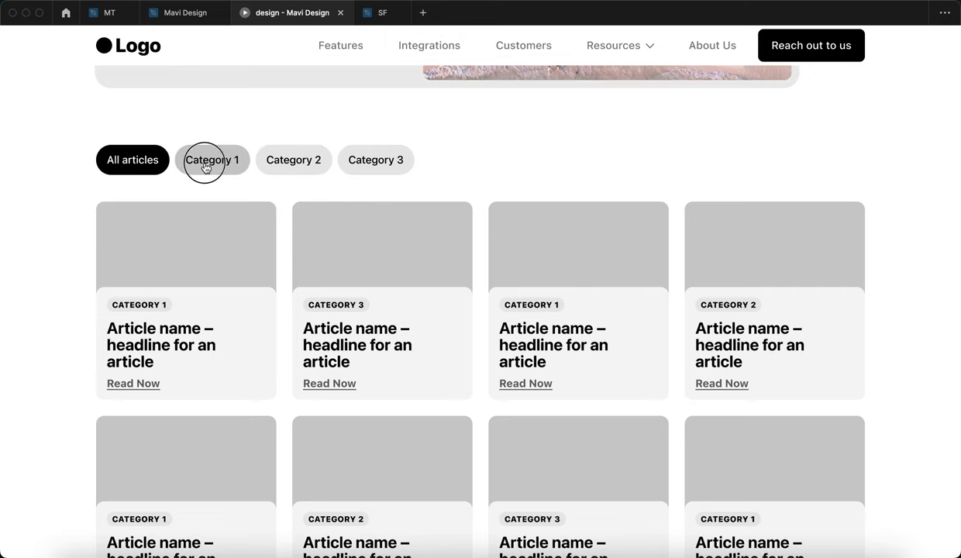
{"action": "scroll", "coordinate": [785, 311], "scroll_direction": "down", "scroll_amount": 1}
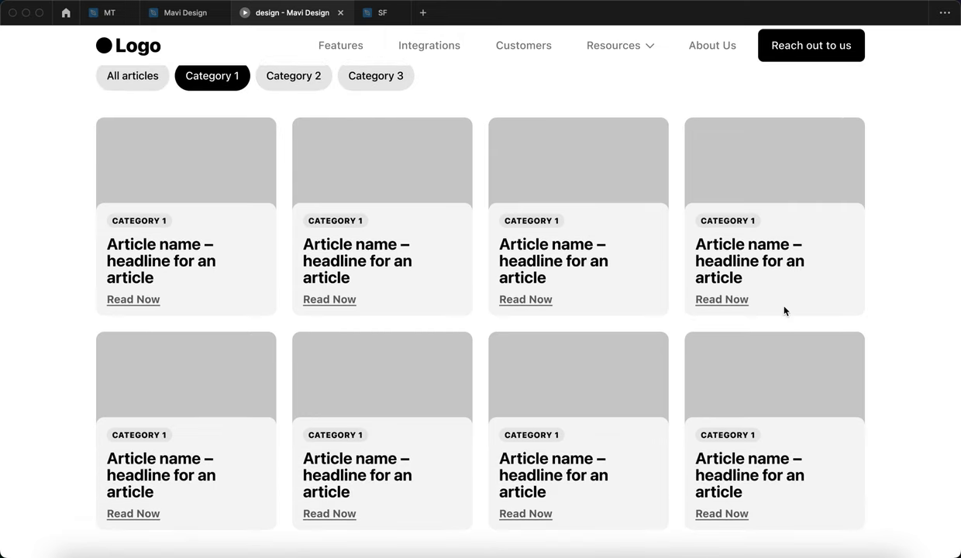
{"action": "scroll", "coordinate": [248, 382], "scroll_direction": "up", "scroll_amount": 1}
{"action": "left_click", "coordinate": [293, 138]}
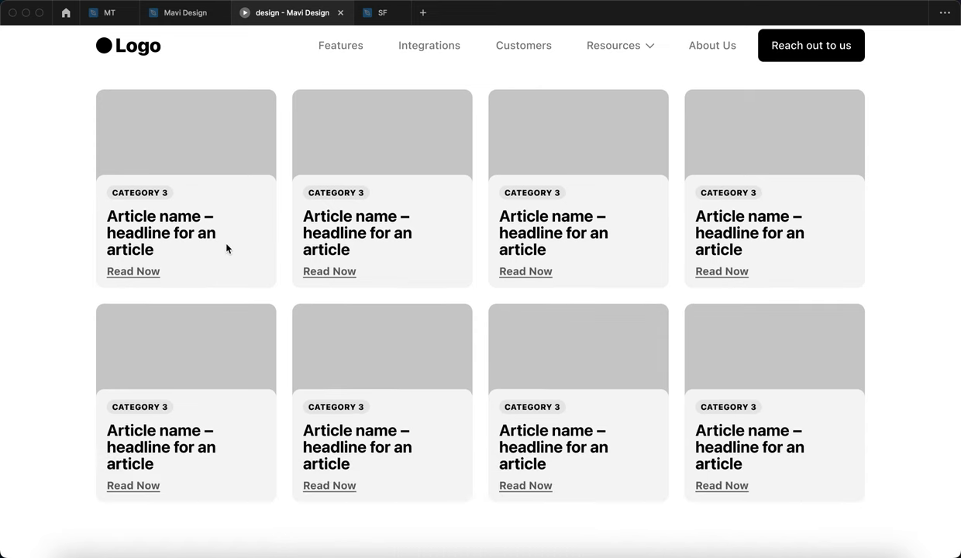
Restore the All articles view in the prototype and look over the featured article and both rows of cards.
{"action": "scroll", "coordinate": [138, 227], "scroll_direction": "up", "scroll_amount": 3}
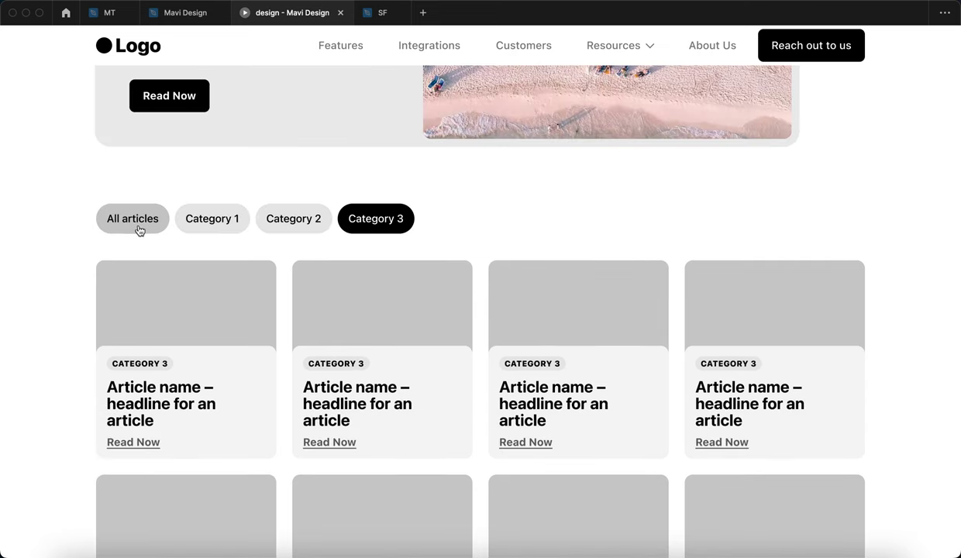
{"action": "scroll", "coordinate": [317, 248], "scroll_direction": "up", "scroll_amount": 2}
{"action": "scroll", "coordinate": [161, 343], "scroll_direction": "down", "scroll_amount": 1}
{"action": "left_click", "coordinate": [132, 427]}
{"action": "scroll", "coordinate": [31, 359], "scroll_direction": "down", "scroll_amount": 5}
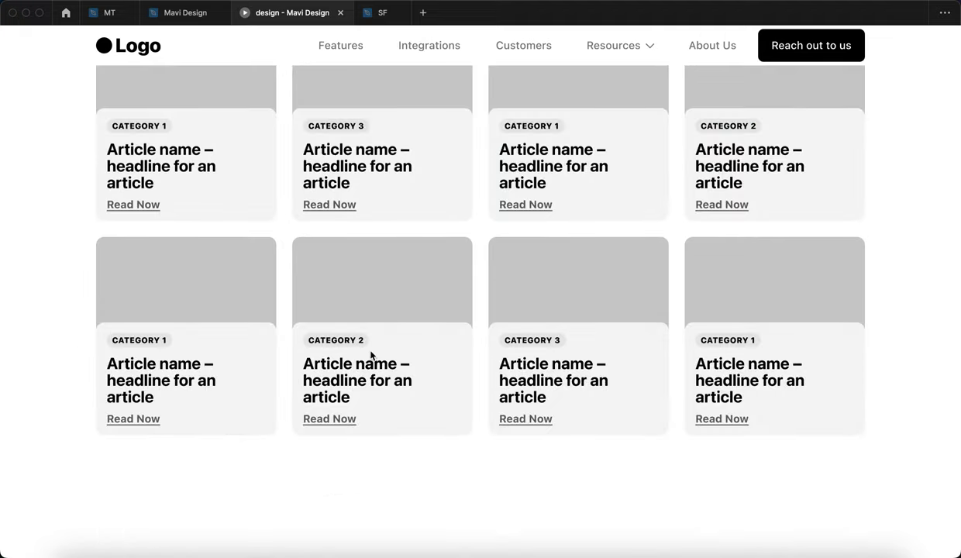
{"action": "scroll", "coordinate": [217, 299], "scroll_direction": "up", "scroll_amount": 3}
{"action": "scroll", "coordinate": [242, 301], "scroll_direction": "up", "scroll_amount": 6}
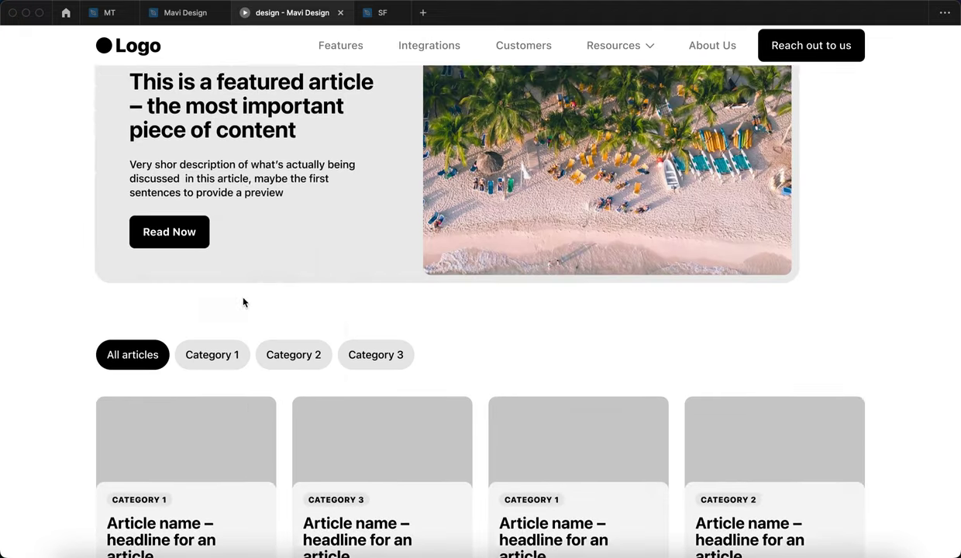
{"action": "scroll", "coordinate": [388, 372], "scroll_direction": "down", "scroll_amount": 10}
{"action": "scroll", "coordinate": [284, 337], "scroll_direction": "up", "scroll_amount": 1}
{"action": "scroll", "coordinate": [284, 338], "scroll_direction": "up", "scroll_amount": 2}
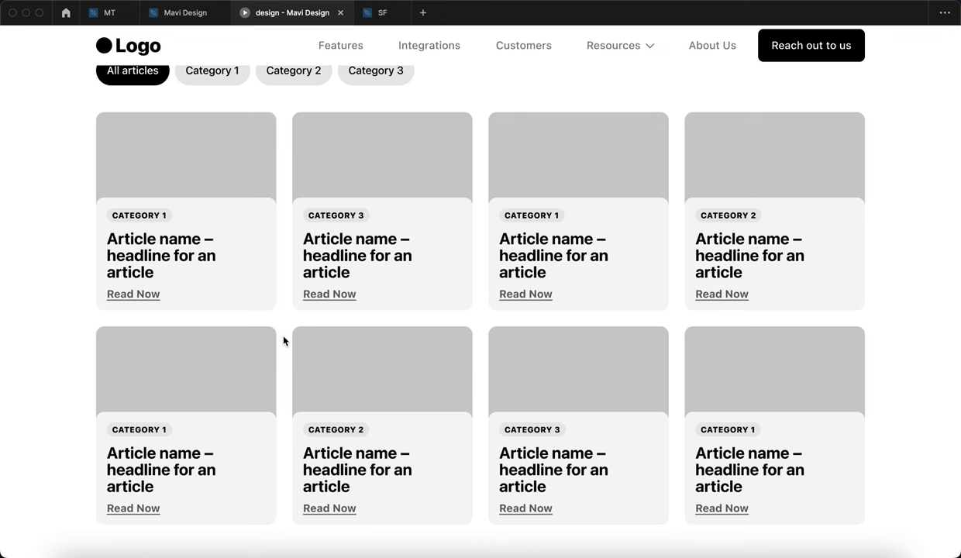
Test the listing filters in the order Category 2, Category 3 and All articles.
{"action": "scroll", "coordinate": [221, 465], "scroll_direction": "up", "scroll_amount": 7}
{"action": "left_click", "coordinate": [294, 478]}
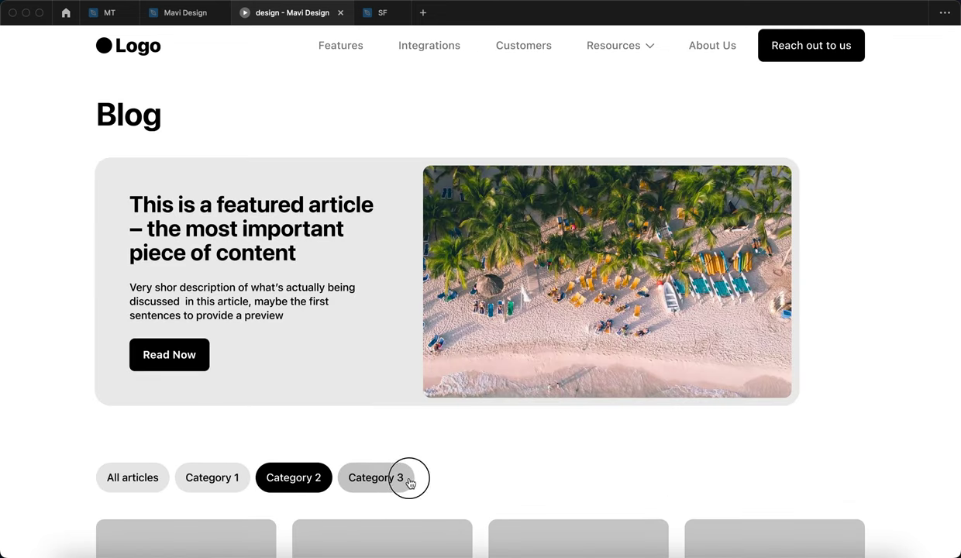
{"action": "left_click", "coordinate": [397, 477]}
{"action": "scroll", "coordinate": [154, 418], "scroll_direction": "down", "scroll_amount": 2}
{"action": "left_click", "coordinate": [111, 368]}
{"action": "scroll", "coordinate": [148, 333], "scroll_direction": "down", "scroll_amount": 4}
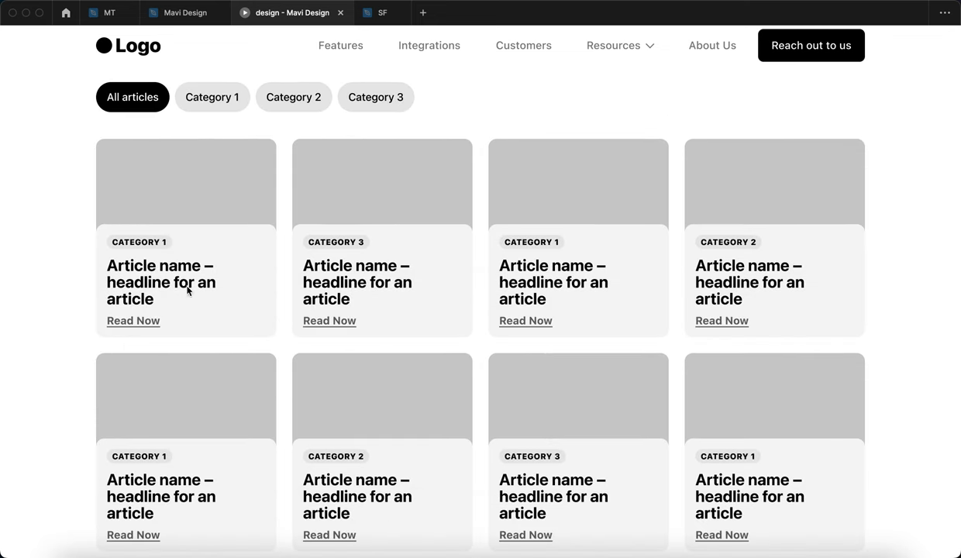
Cycle the listing through Category 1, Category 2 and Category 3 in the prototype, finishing on Category 1.
{"action": "scroll", "coordinate": [273, 321], "scroll_direction": "up", "scroll_amount": 6}
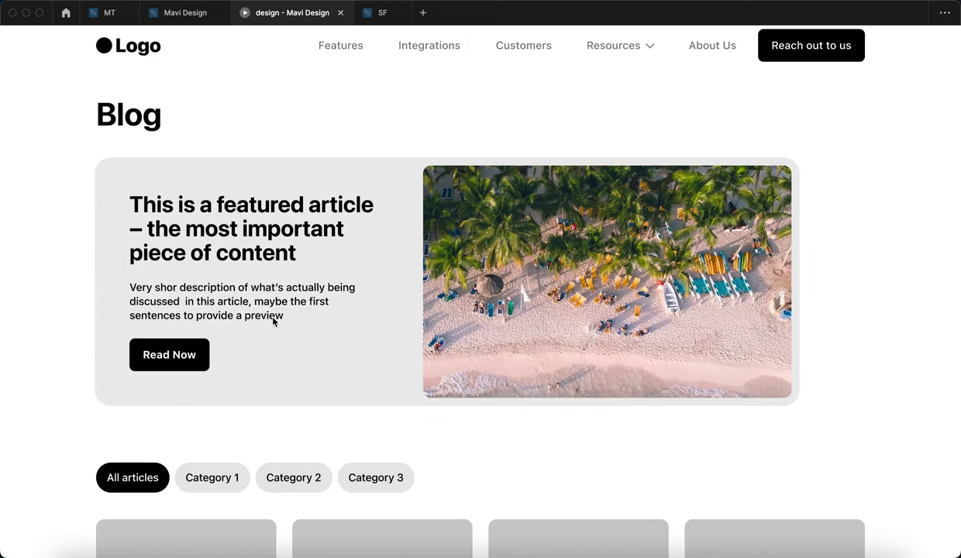
{"action": "left_click", "coordinate": [211, 477]}
{"action": "left_click", "coordinate": [303, 480]}
{"action": "left_click", "coordinate": [384, 479]}
{"action": "left_click", "coordinate": [220, 486]}
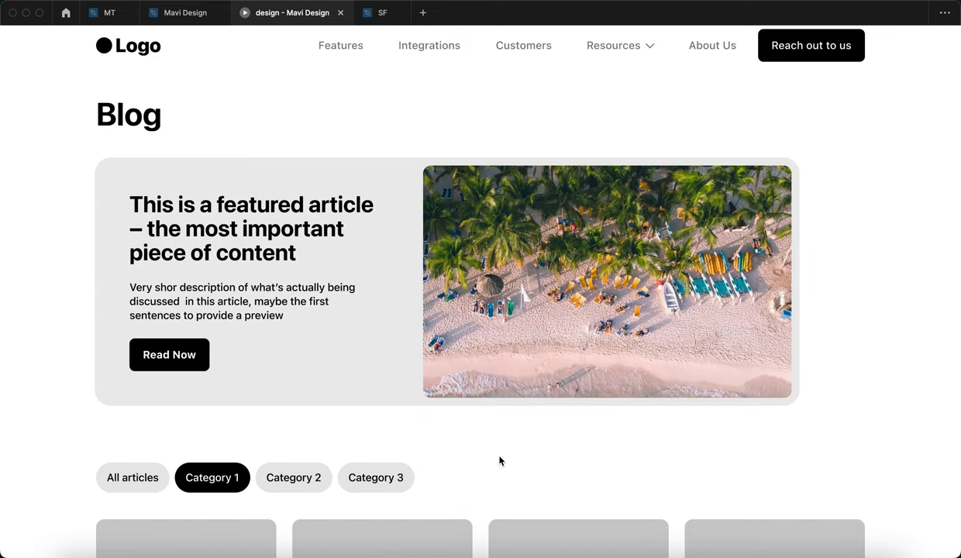
{"action": "left_click", "coordinate": [517, 453]}
Widen the featured article frame to 1154, flush with the last layout grid column, and check it in the prototype preview.
{"action": "left_click", "coordinate": [186, 14]}
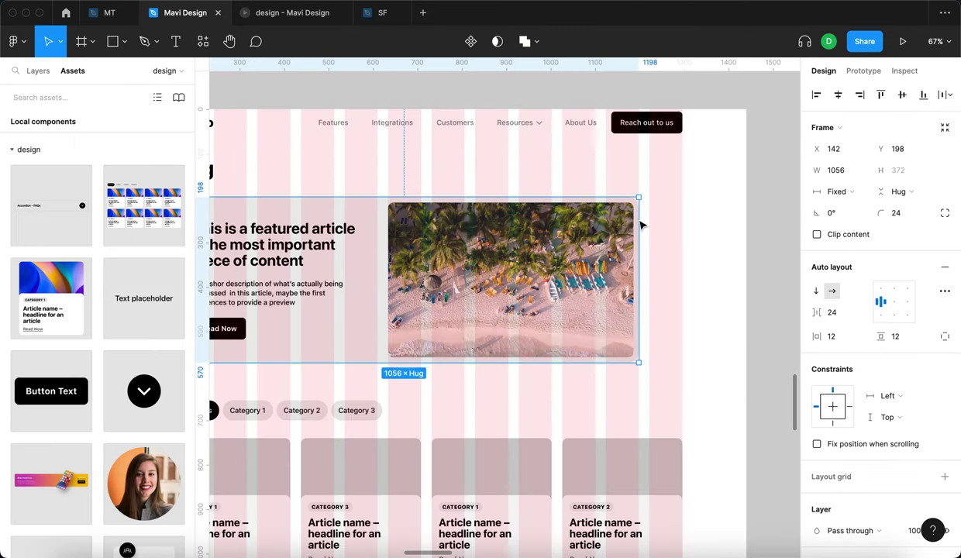
{"action": "left_click_drag", "start_coordinate": [640, 225], "coordinate": [684, 221]}
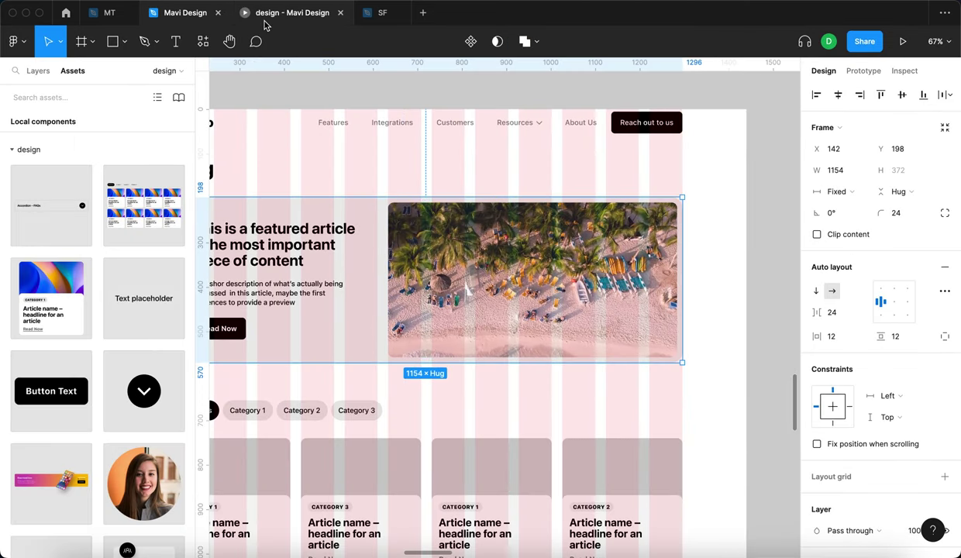
{"action": "left_click", "coordinate": [267, 16]}
{"action": "left_click", "coordinate": [502, 172]}
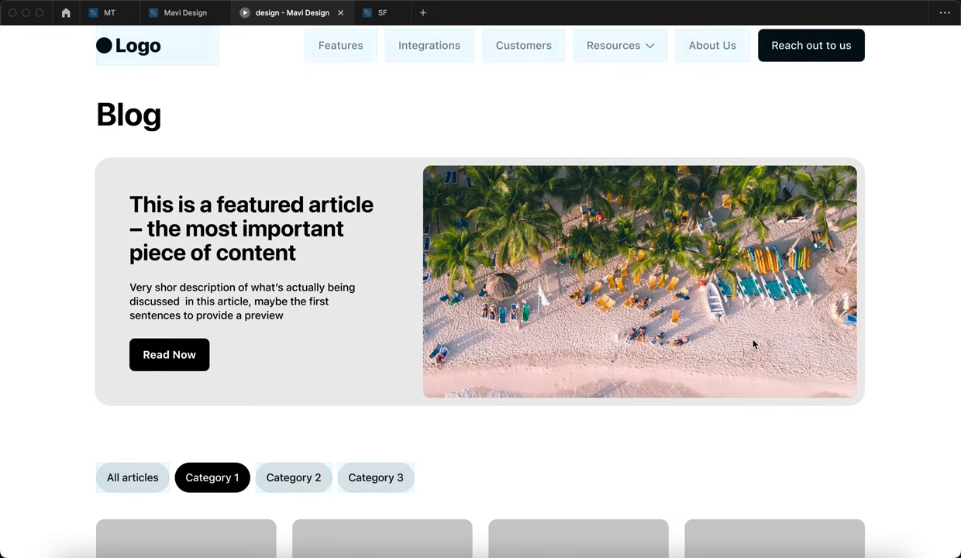
{"action": "scroll", "coordinate": [455, 361], "scroll_direction": "down", "scroll_amount": 10}
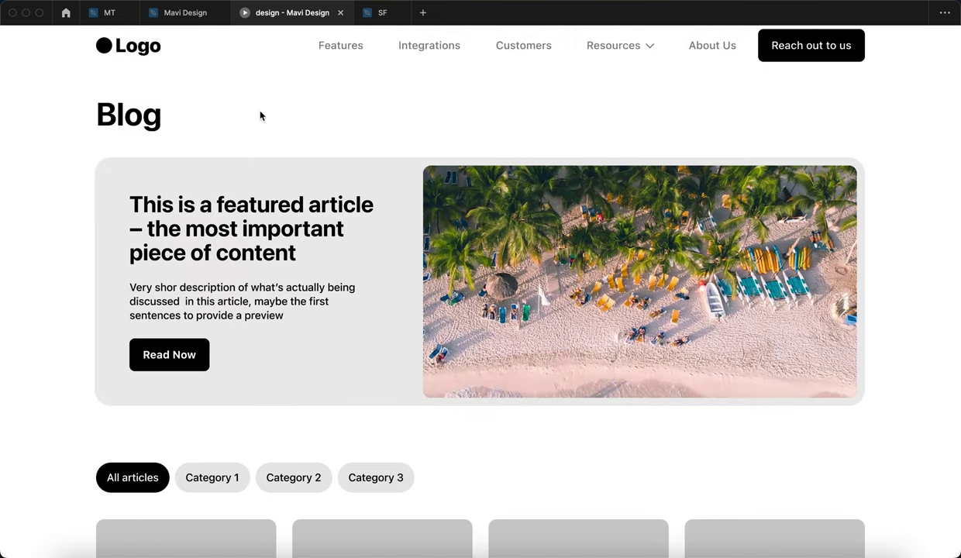
Test the Category 2 and Category 3 filters, and go to the home page and back to Blog through Resources.
{"action": "left_click", "coordinate": [293, 477]}
{"action": "left_click", "coordinate": [362, 479]}
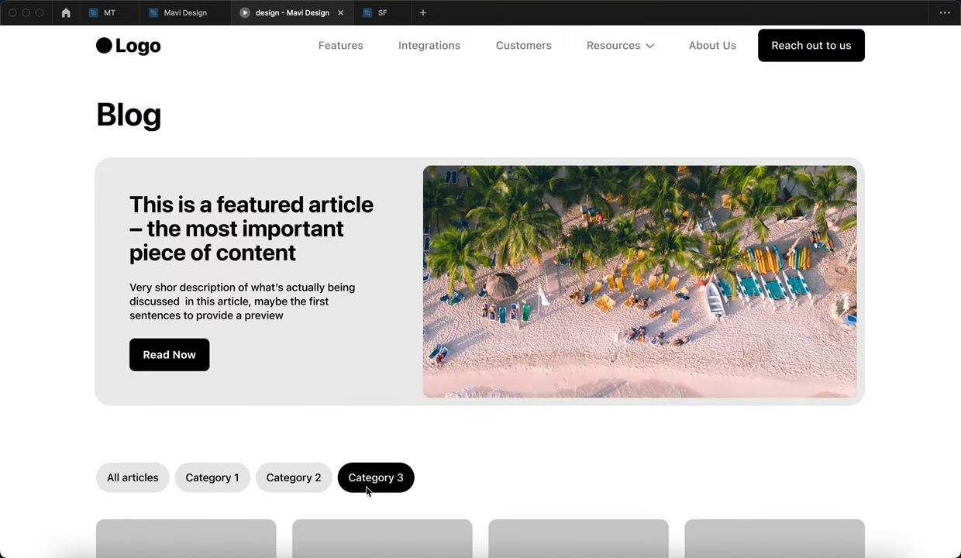
{"action": "left_click", "coordinate": [145, 49]}
{"action": "left_click", "coordinate": [645, 49]}
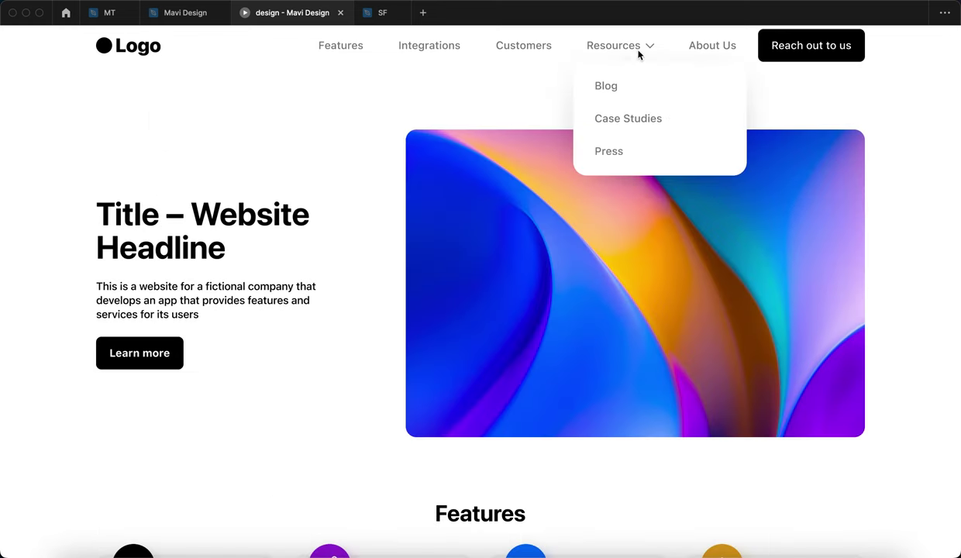
{"action": "left_click", "coordinate": [624, 92]}
Examine the whole blog page in the prototype, including the widened featured article and the cards under All articles.
{"action": "scroll", "coordinate": [457, 365], "scroll_direction": "down", "scroll_amount": 10}
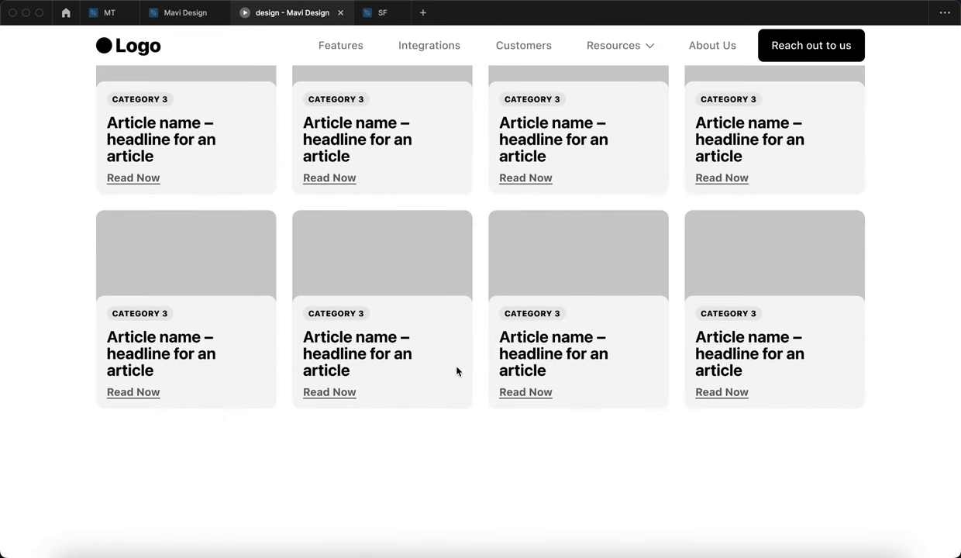
{"action": "scroll", "coordinate": [456, 371], "scroll_direction": "up", "scroll_amount": 10}
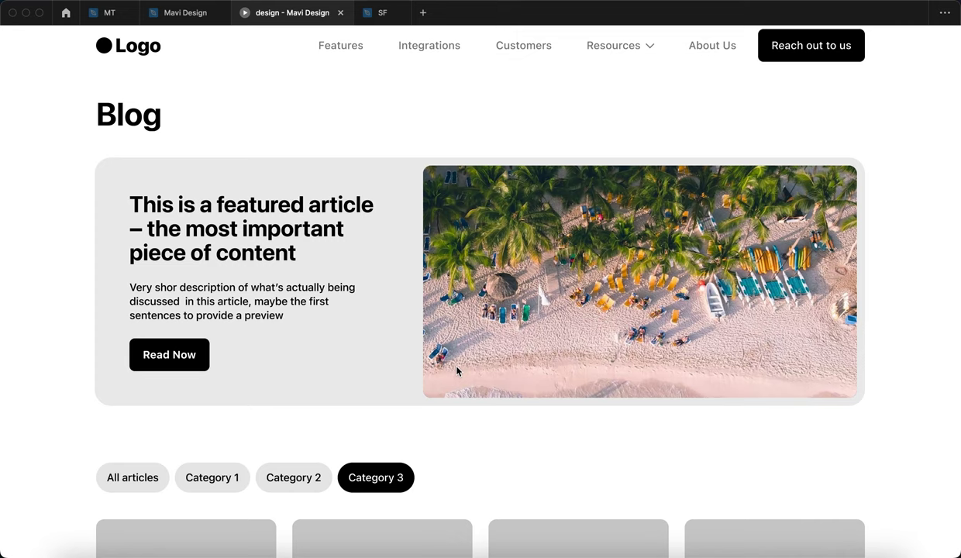
{"action": "scroll", "coordinate": [457, 369], "scroll_direction": "down", "scroll_amount": 5}
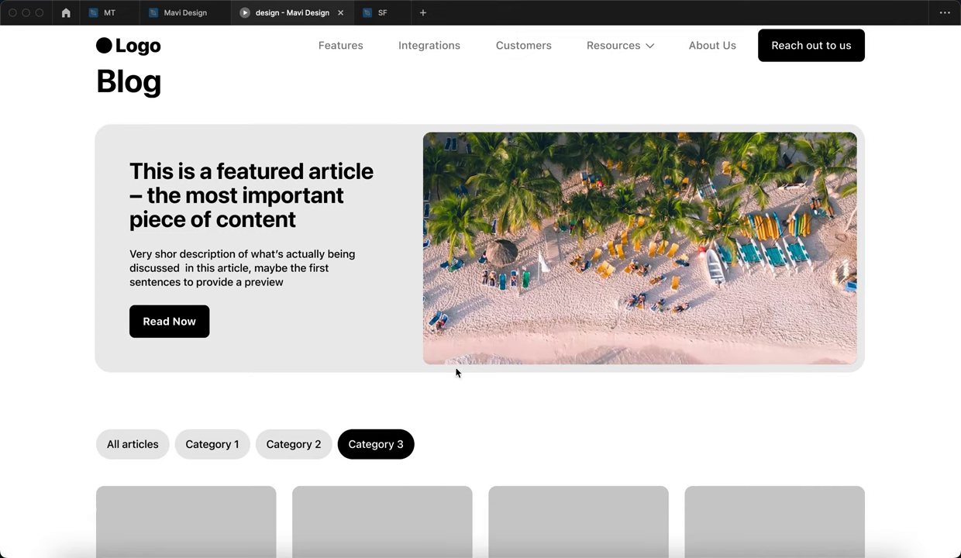
{"action": "left_click", "coordinate": [136, 252]}
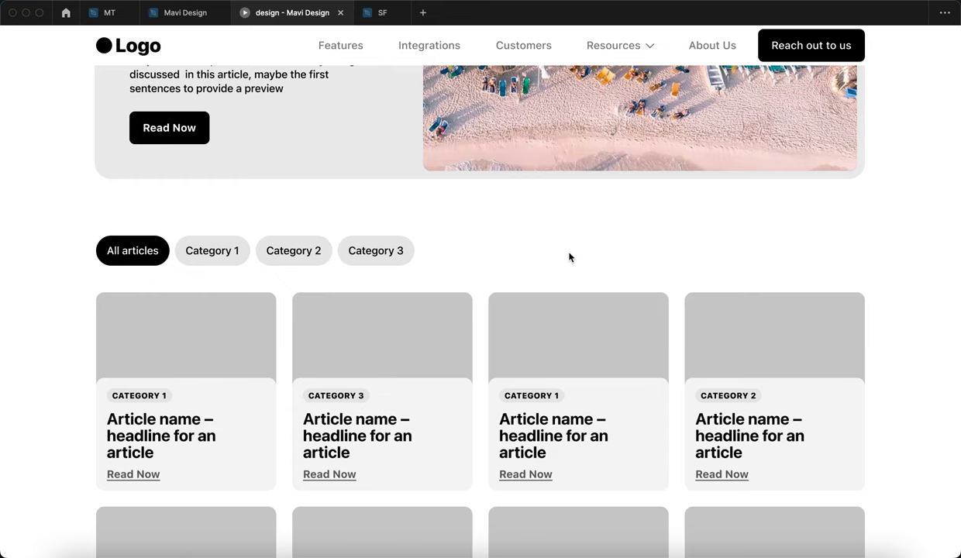
{"action": "scroll", "coordinate": [566, 269], "scroll_direction": "down", "scroll_amount": 3}
{"action": "scroll", "coordinate": [566, 265], "scroll_direction": "down", "scroll_amount": 6}
{"action": "scroll", "coordinate": [564, 267], "scroll_direction": "up", "scroll_amount": 5}
{"action": "scroll", "coordinate": [698, 291], "scroll_direction": "down", "scroll_amount": 1}
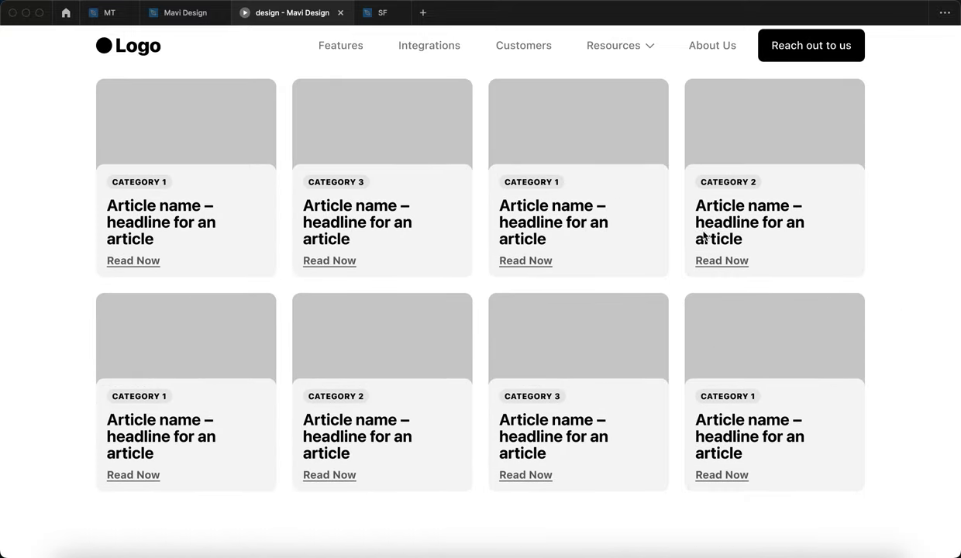
{"action": "left_click", "coordinate": [42, 239]}
{"action": "scroll", "coordinate": [43, 244], "scroll_direction": "up", "scroll_amount": 5}
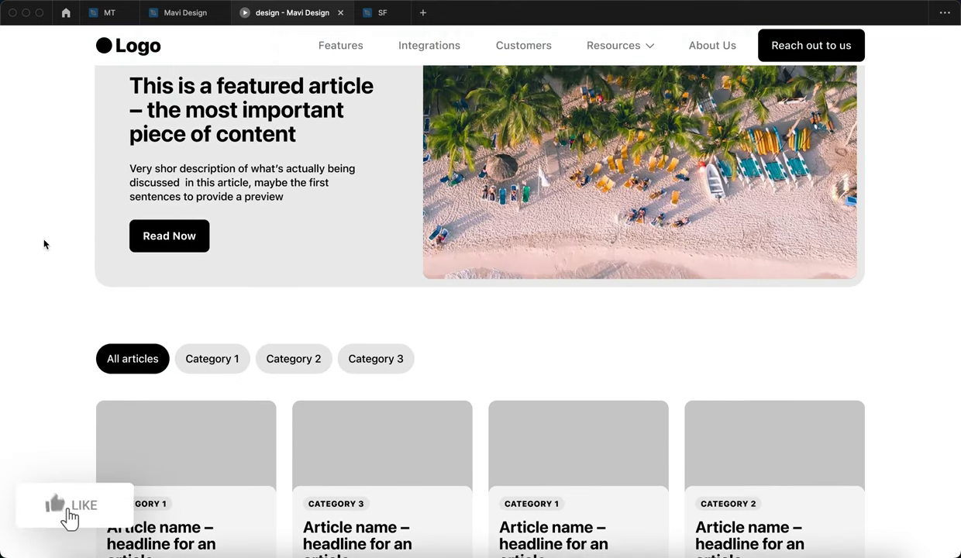
{"action": "scroll", "coordinate": [43, 244], "scroll_direction": "up", "scroll_amount": 2}
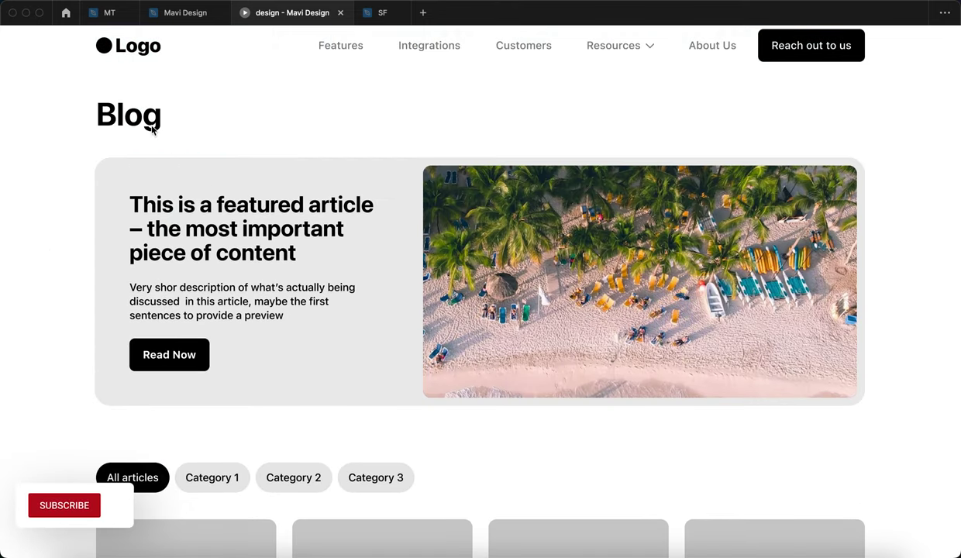